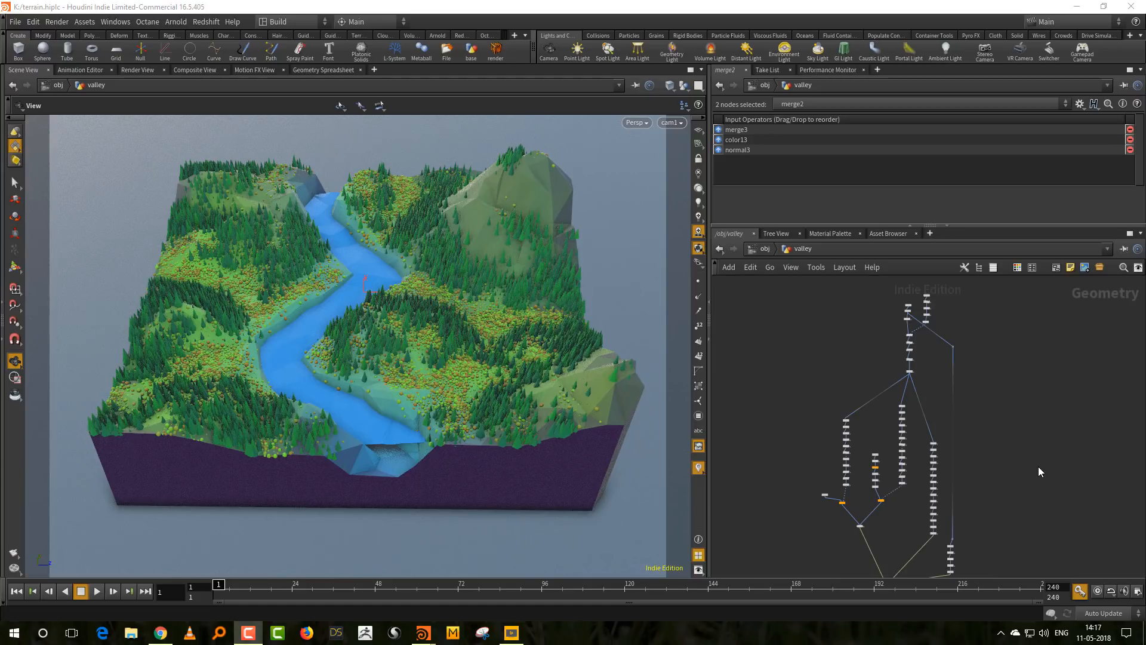
# Separate the three-node grid1 group from the neighbouring five-node chain at the head of the network, and lay out the five-node chain neatly.
pyautogui.scroll(5, 979, 318)
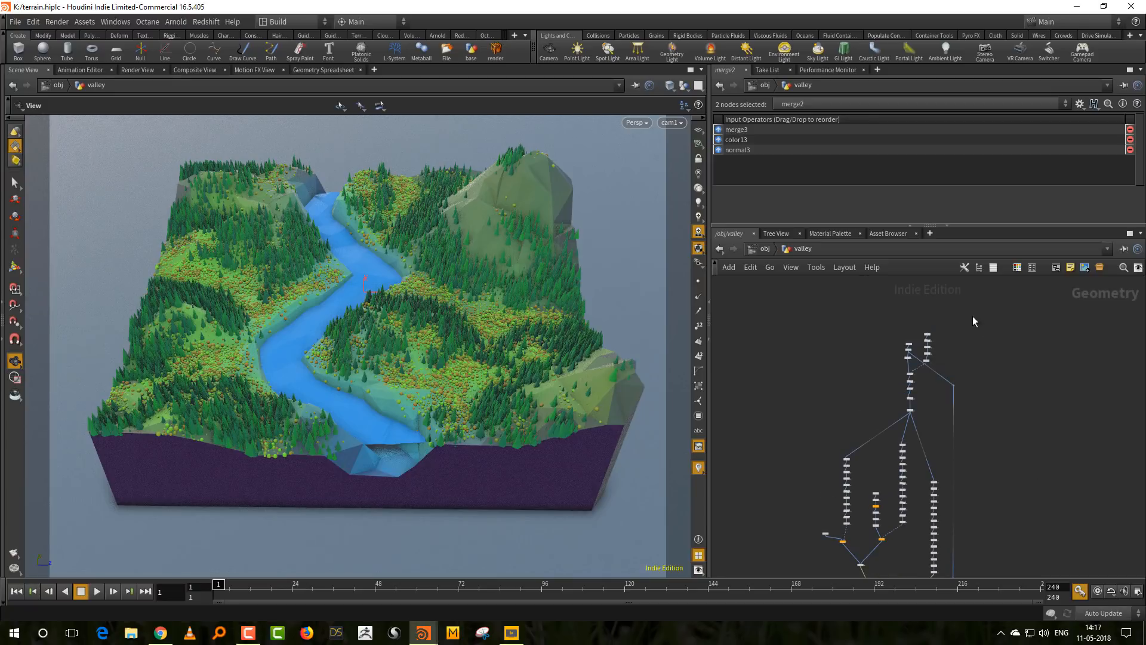
pyautogui.moveTo(825, 342); pyautogui.dragTo(870, 443)
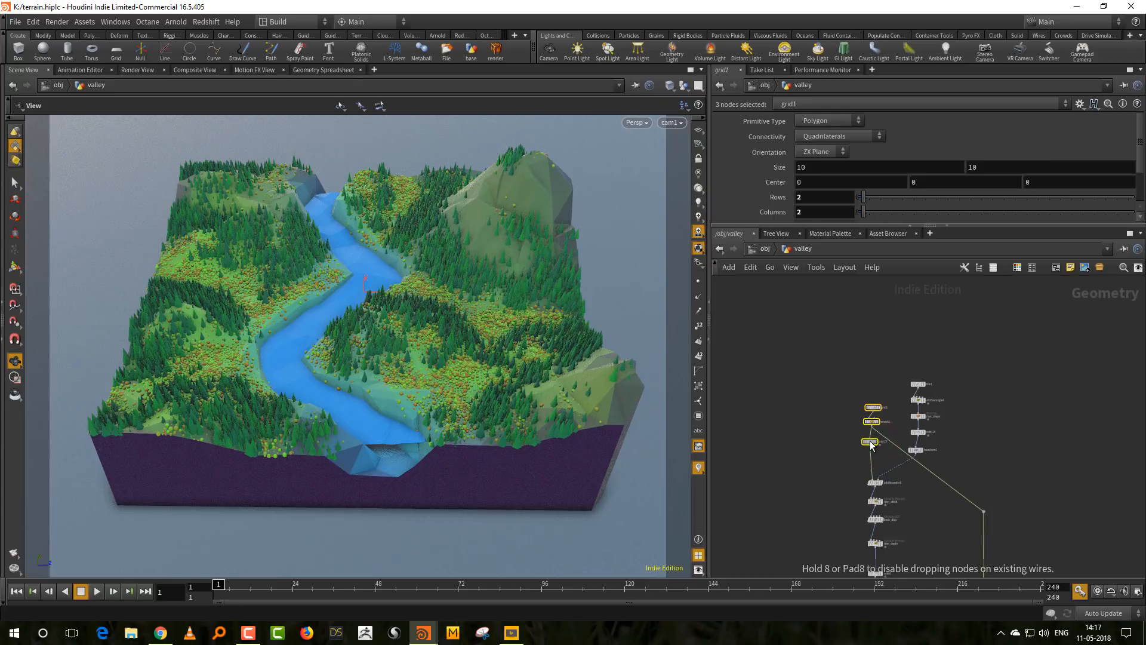
pyautogui.moveTo(969, 349); pyautogui.dragTo(940, 455)
pyautogui.click(986, 403)
pyautogui.moveTo(987, 347); pyautogui.dragTo(934, 471)
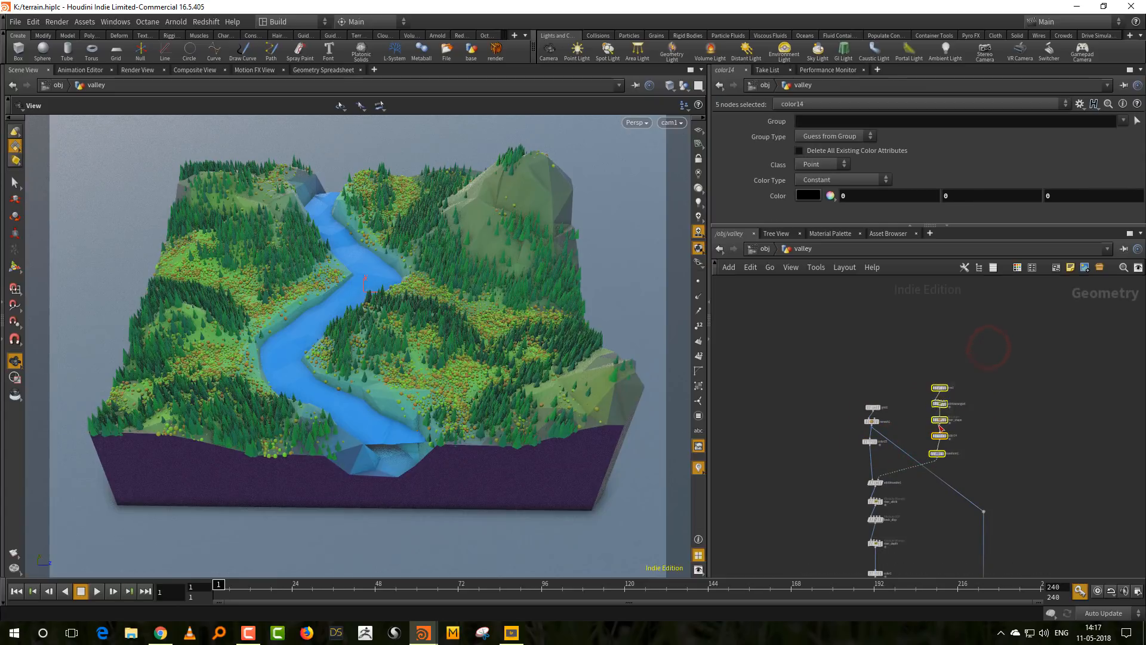
pyautogui.press('l')
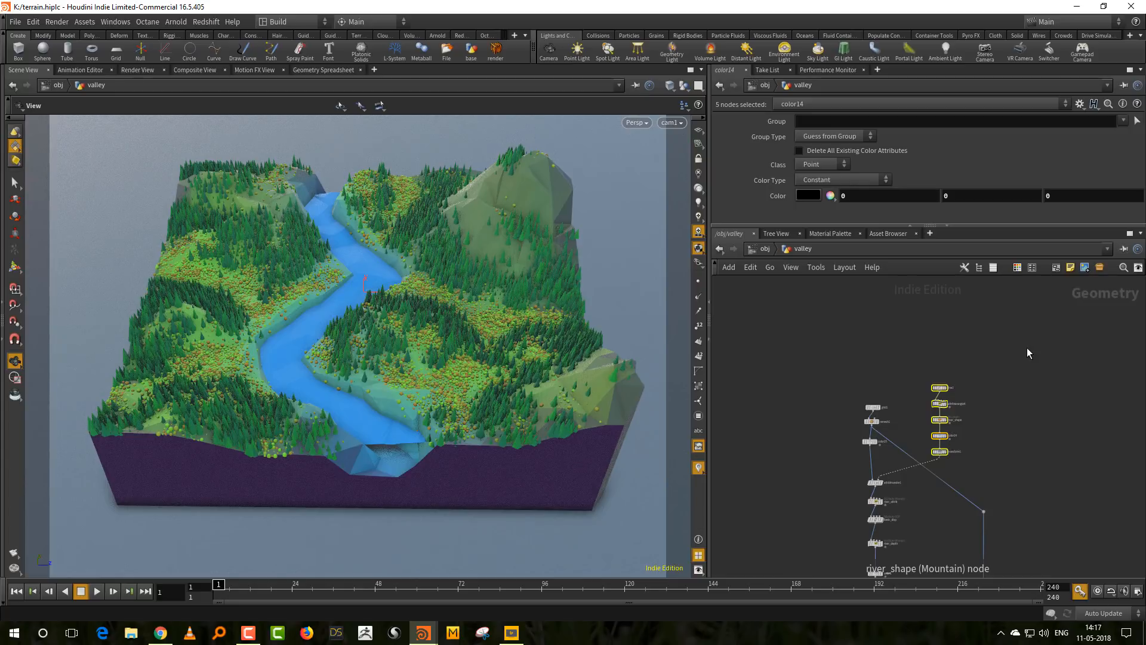
# Show the basic_disp node's parameters and enlarge the parameter area until its Offset and Scale values are visible.
pyautogui.moveTo(806, 515); pyautogui.dragTo(813, 410, button='middle')
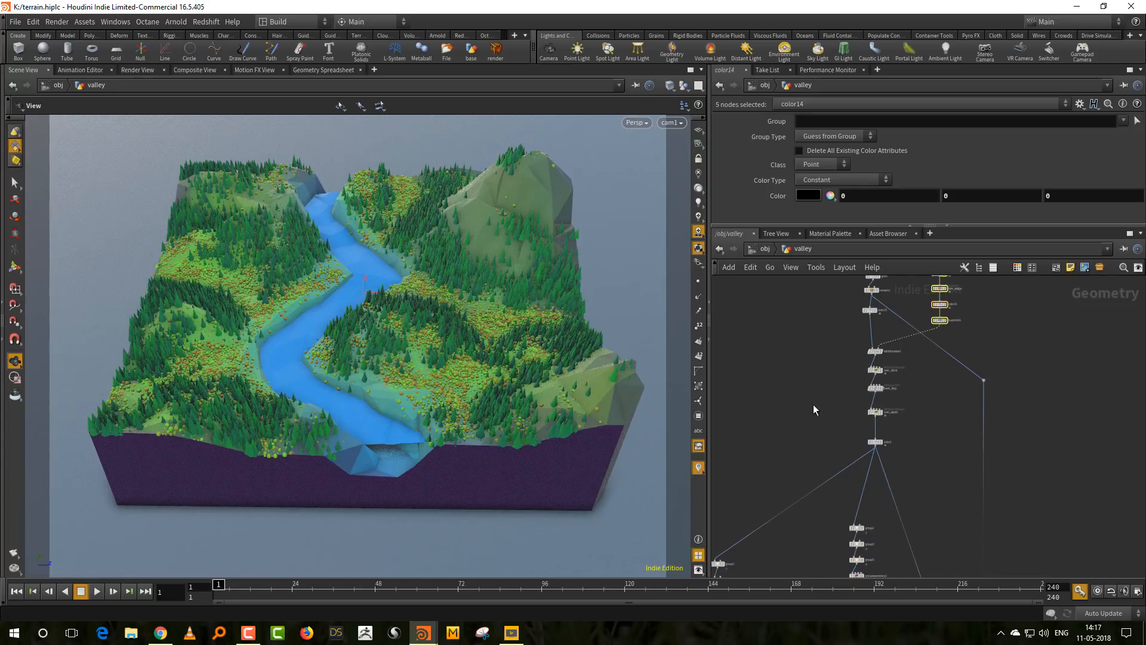
pyautogui.scroll(3, 815, 407)
pyautogui.moveTo(711, 440); pyautogui.dragTo(686, 440)
pyautogui.moveTo(792, 226); pyautogui.dragTo(793, 296)
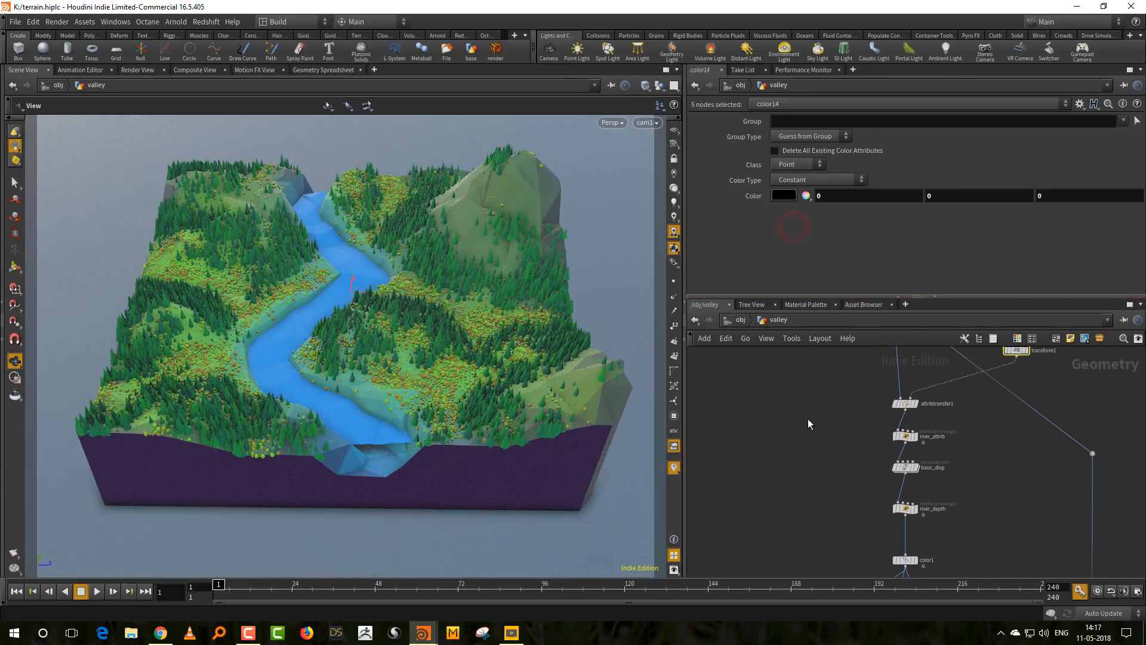
pyautogui.moveTo(841, 447); pyautogui.dragTo(946, 468)
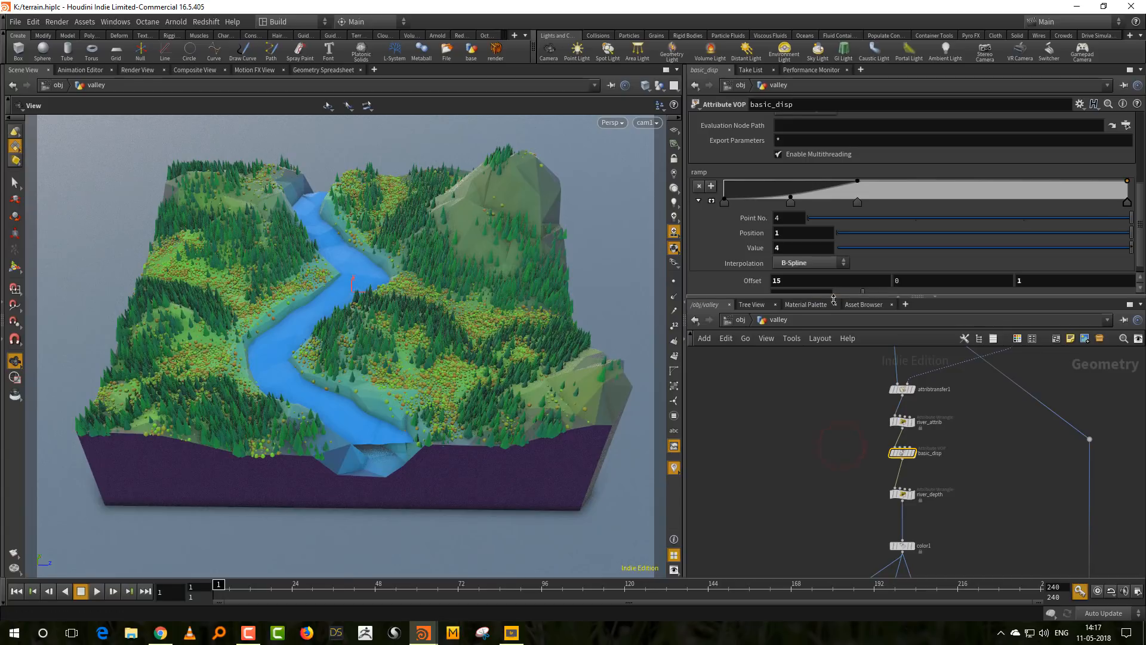
pyautogui.moveTo(830, 294); pyautogui.dragTo(830, 358)
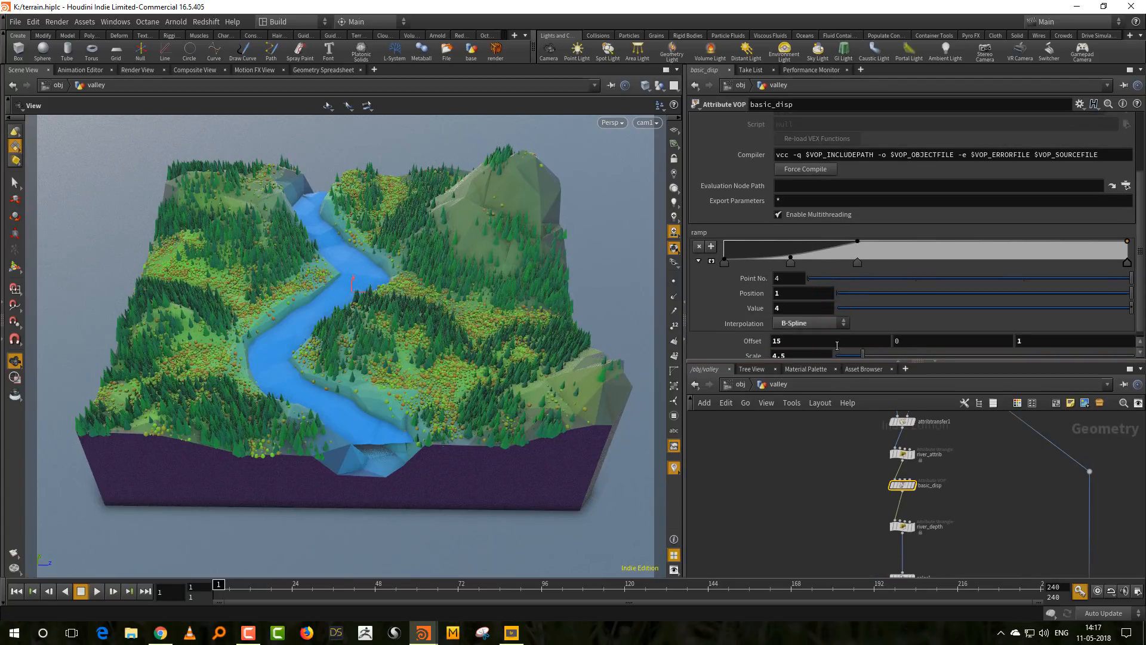
pyautogui.scroll(-1, 908, 334)
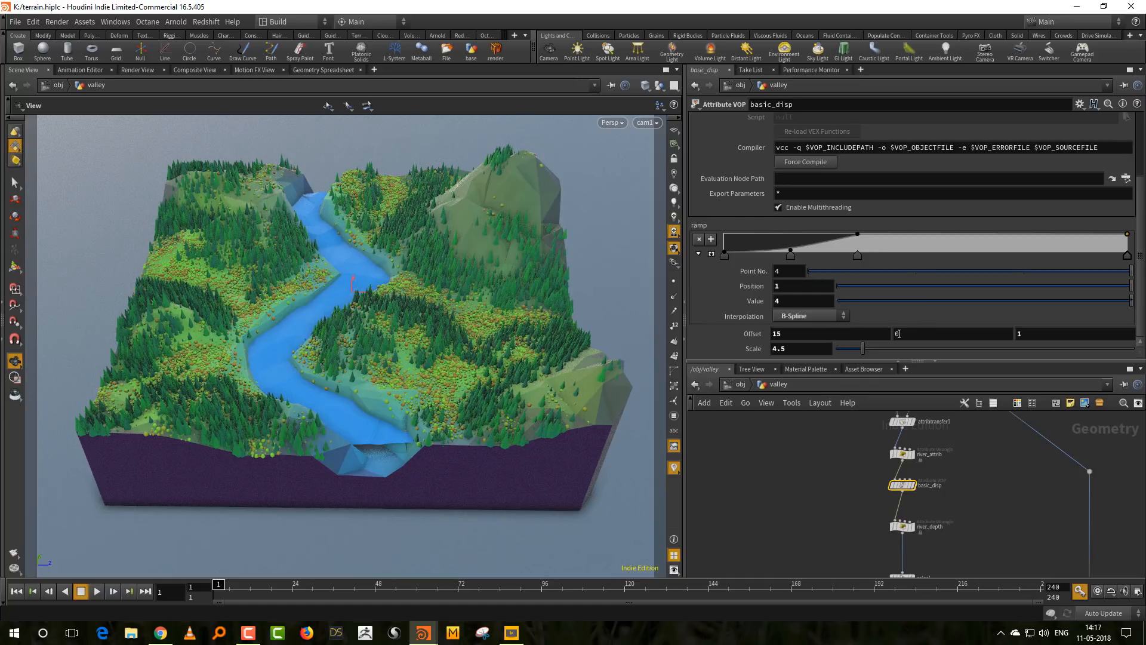
# Set the first Offset value of basic_disp to 12 and its Scale to 6.2.
pyautogui.doubleClick(819, 335)
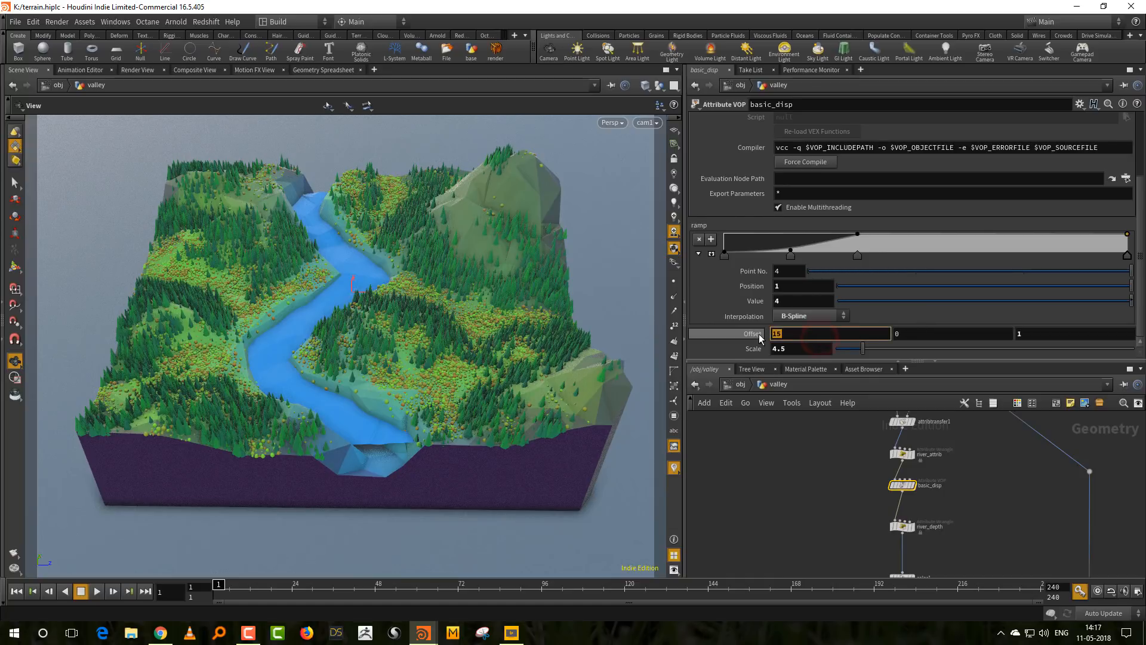
pyautogui.write('12')
pyautogui.press('Return')
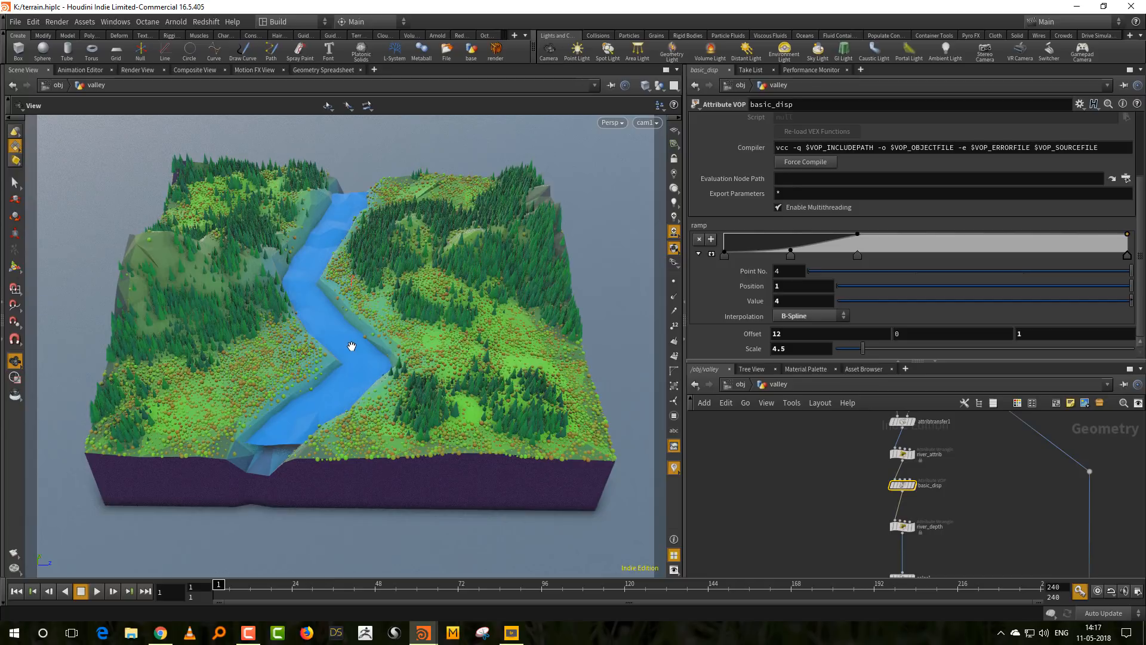
pyautogui.click(873, 349)
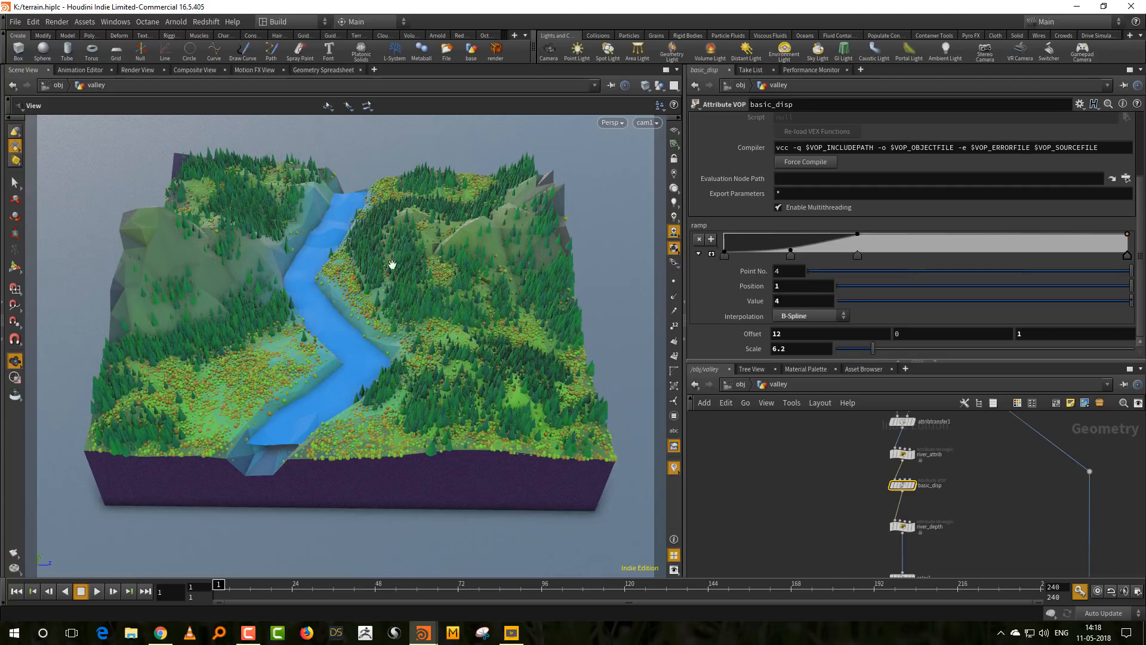
# Set the first Offset value of basic_disp to 48 and view the regenerated terrain from another angle.
pyautogui.doubleClick(800, 339)
pyautogui.write('48')
pyautogui.press('Return')
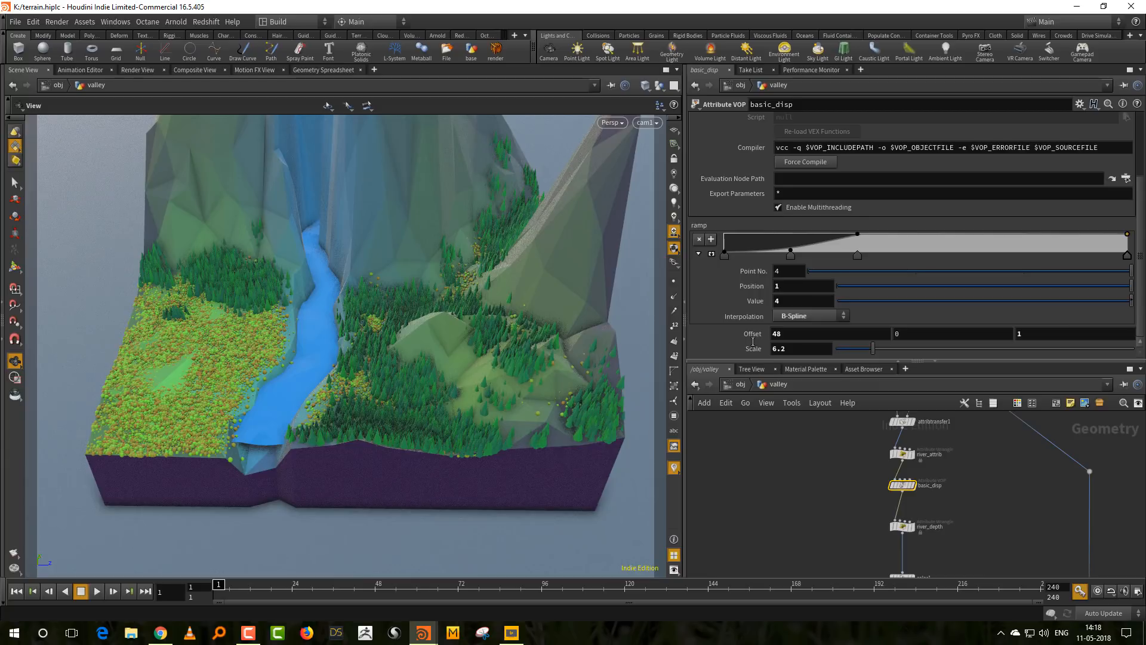
pyautogui.moveTo(466, 197); pyautogui.dragTo(457, 307, button='right')
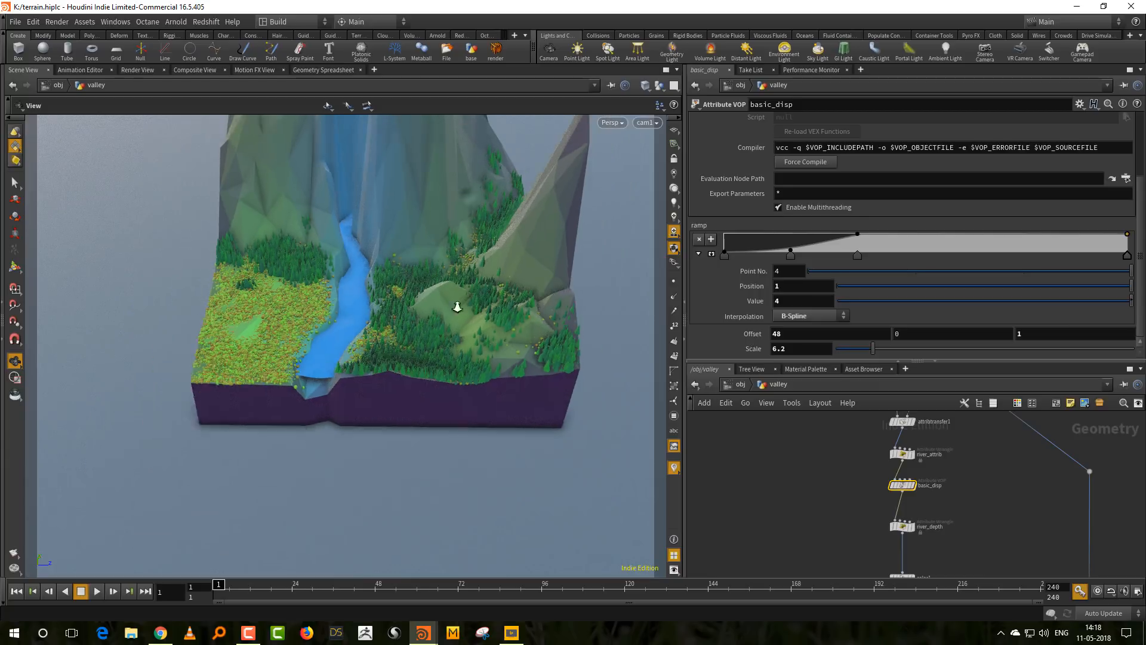
pyautogui.moveTo(457, 307); pyautogui.dragTo(298, 302)
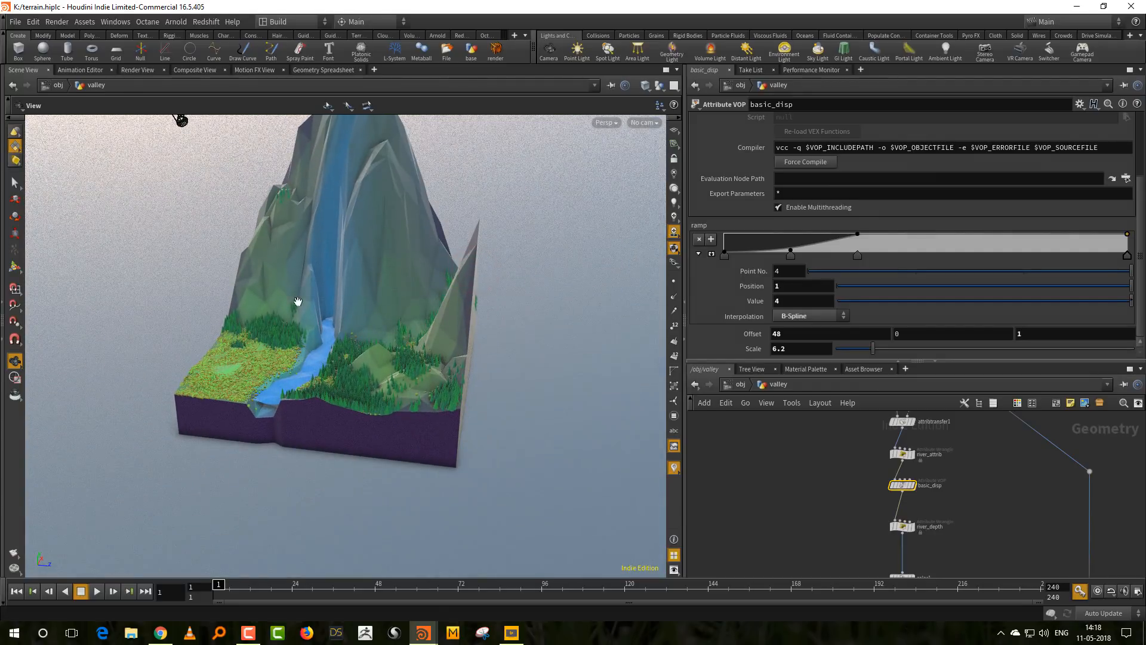
# Try a first Offset value of 20 on basic_disp and inspect the resulting terrain.
pyautogui.moveTo(814, 333); pyautogui.dragTo(765, 337)
pyautogui.write('20')
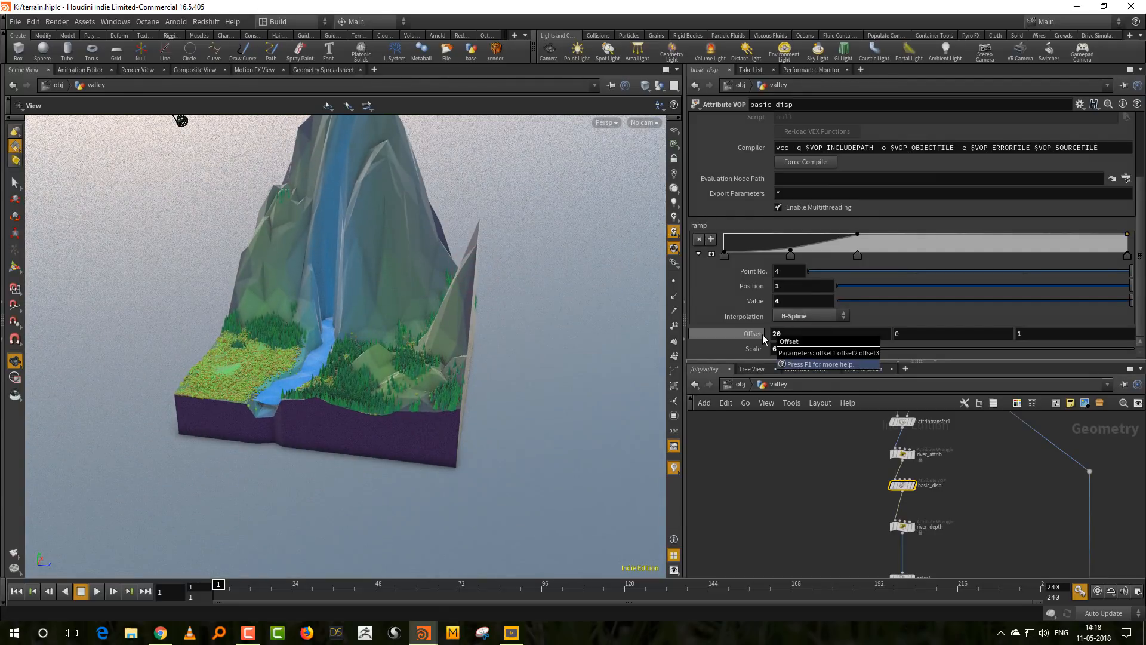
pyautogui.moveTo(606, 289); pyautogui.dragTo(430, 422)
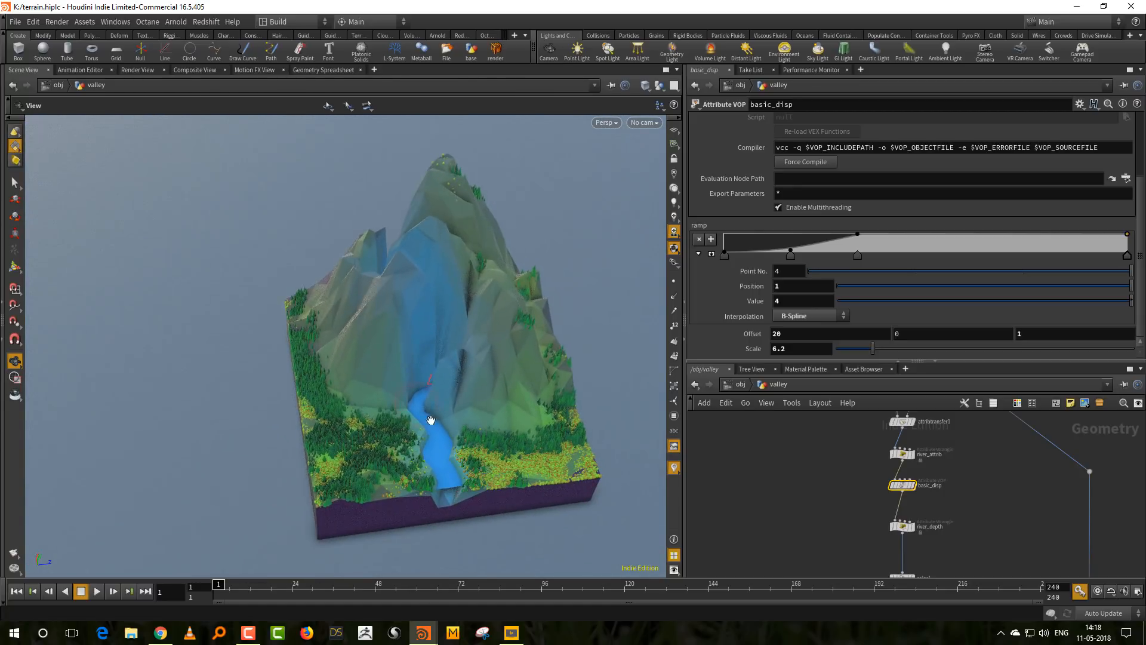
pyautogui.moveTo(430, 422); pyautogui.dragTo(500, 358, button='right')
# Try a first Offset value of 10 on basic_disp and inspect the terrain from several sides.
pyautogui.moveTo(798, 337); pyautogui.dragTo(759, 342)
pyautogui.write('10')
pyautogui.press('Return')
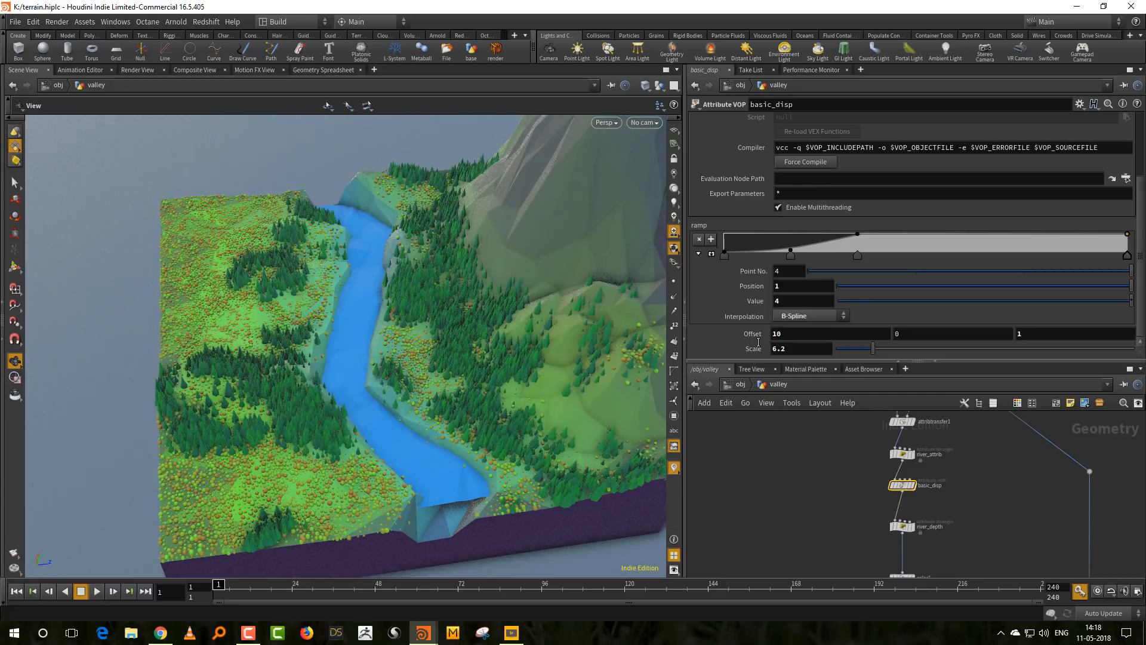
pyautogui.moveTo(525, 299); pyautogui.dragTo(383, 333)
pyautogui.moveTo(383, 332); pyautogui.dragTo(385, 314, button='middle')
pyautogui.scroll(-5, 913, 444)
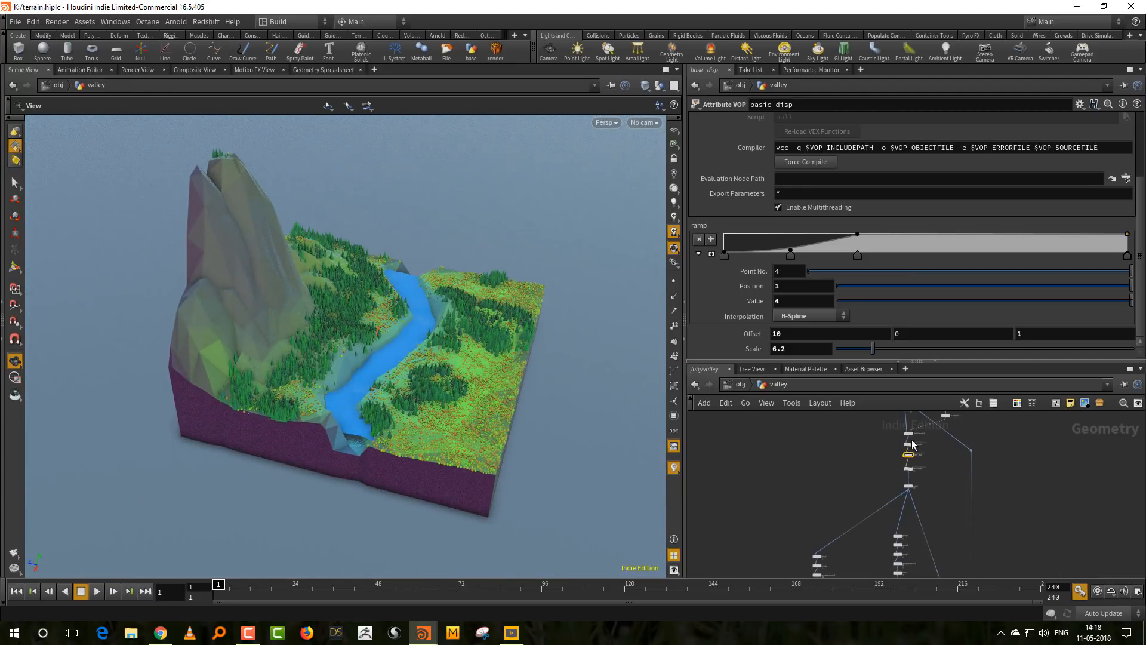
pyautogui.moveTo(1020, 499); pyautogui.dragTo(1017, 465, button='middle')
pyautogui.moveTo(390, 286); pyautogui.dragTo(374, 328)
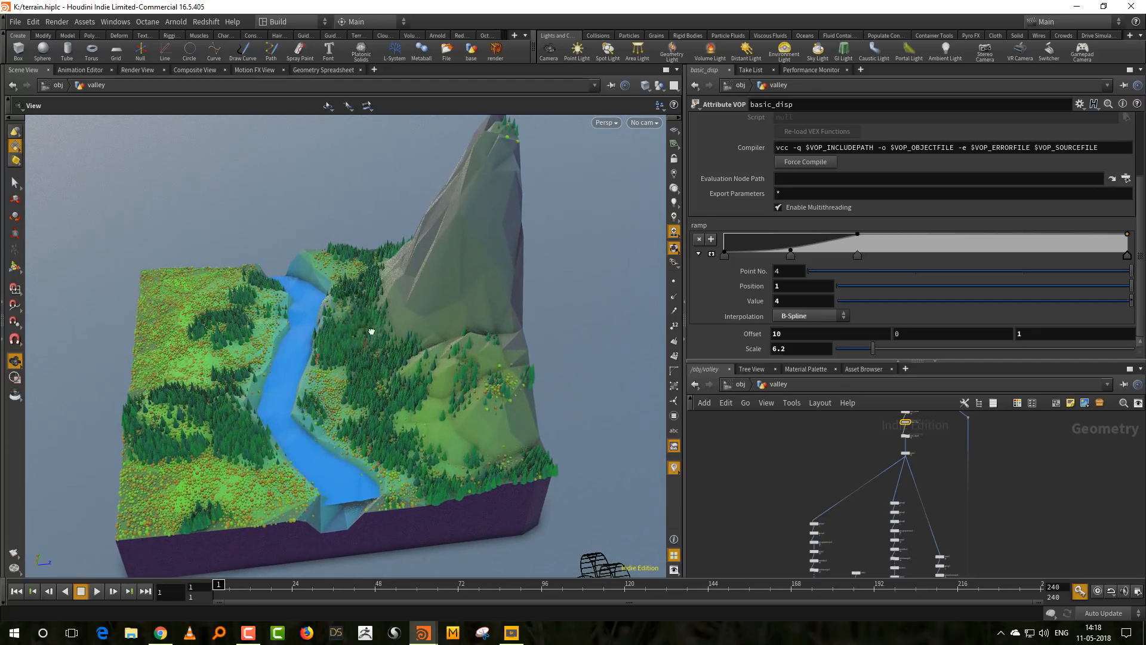
pyautogui.scroll(3, 373, 328)
# Set the first Offset value of basic_disp to 8 and frame the whole terrain block in the viewport.
pyautogui.click(784, 336)
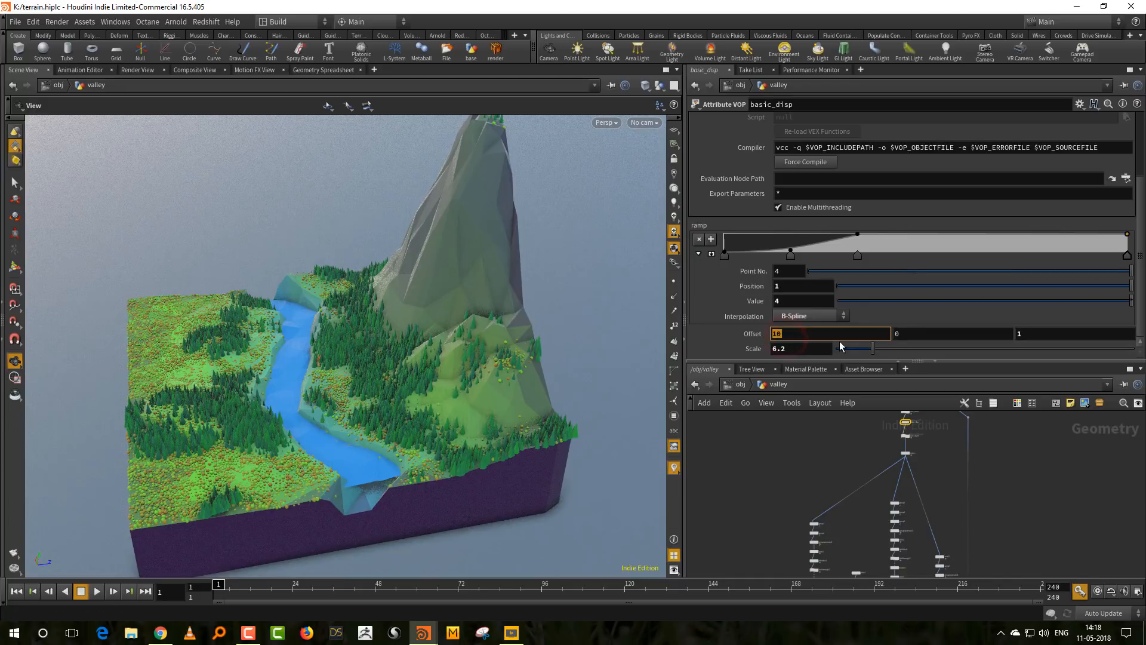
pyautogui.write('8')
pyautogui.press('Return')
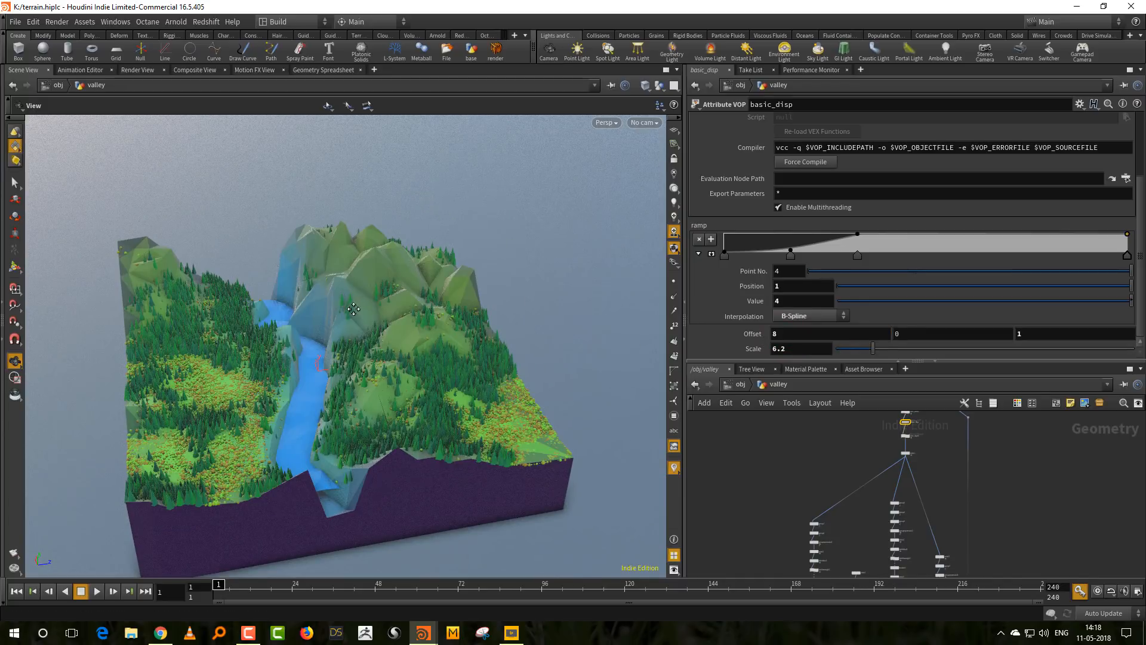
pyautogui.moveTo(348, 306); pyautogui.dragTo(392, 328)
pyautogui.scroll(4, 405, 295)
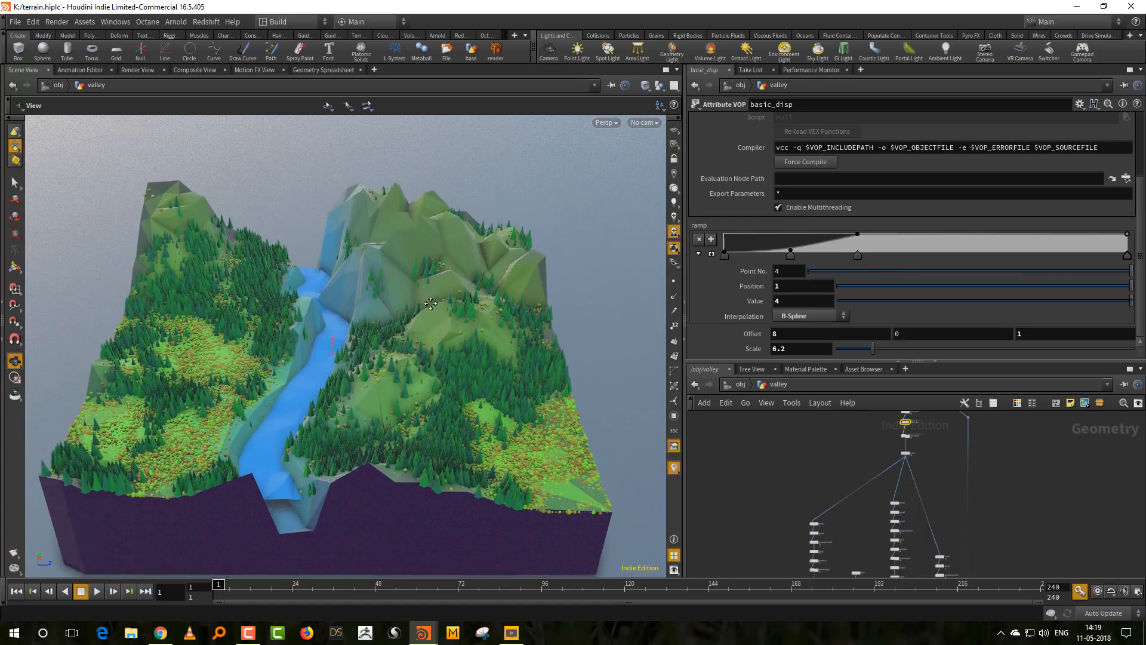
pyautogui.moveTo(418, 318); pyautogui.dragTo(431, 303, button='middle')
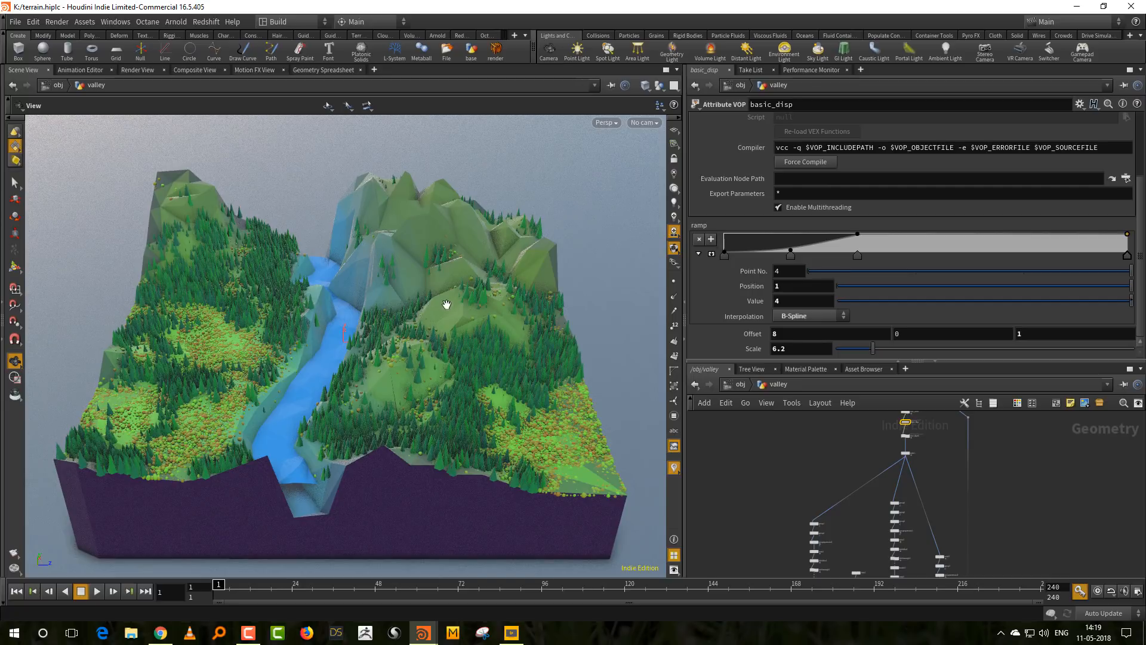
# Start a new empty scene and enlarge the network editor area.
pyautogui.moveTo(788, 361); pyautogui.dragTo(791, 305)
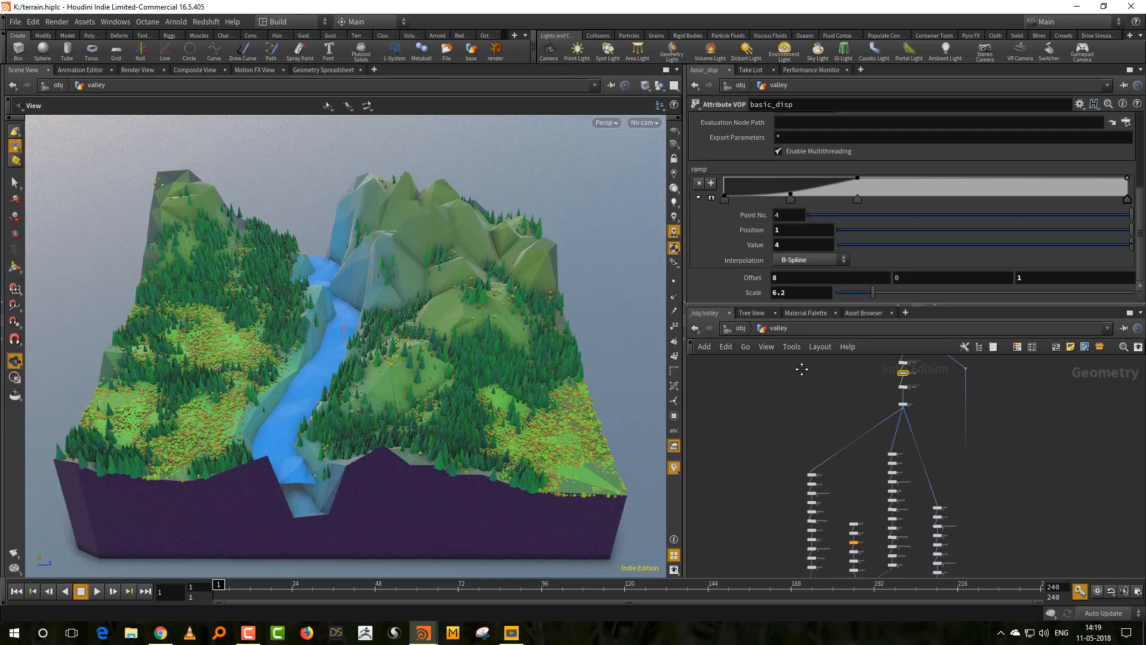
pyautogui.click(13, 25)
pyautogui.click(21, 40)
pyautogui.click(154, 82)
pyautogui.moveTo(834, 306); pyautogui.dragTo(837, 238)
pyautogui.click(816, 351)
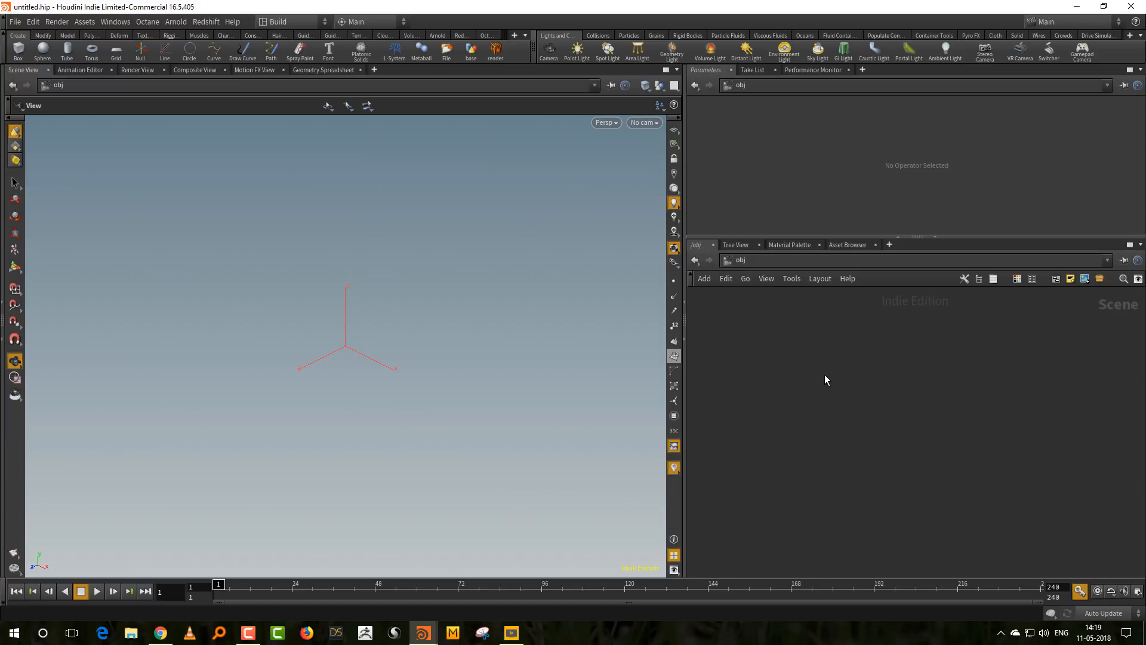
pyautogui.click(928, 450)
# Switch to Mischief and sketch a flat four-sided plane in perspective on the blank canvas.
pyautogui.click(542, 634)
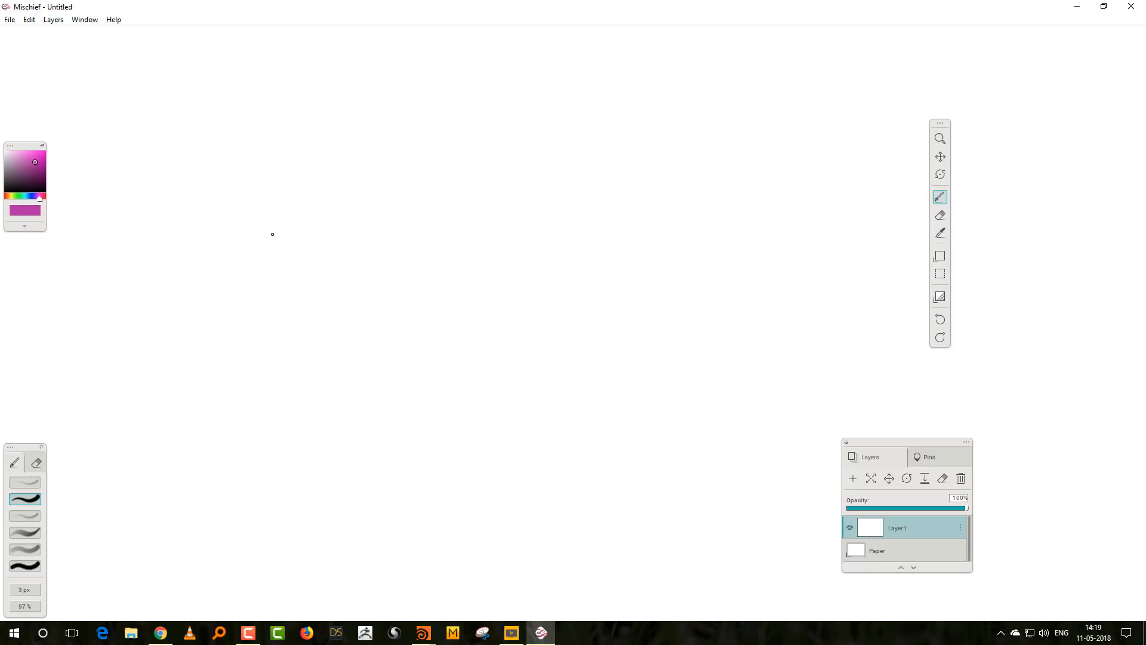
pyautogui.moveTo(238, 242)
pyautogui.mouseDown()
pyautogui.moveTo(367, 197)
pyautogui.moveTo(561, 233)
pyautogui.mouseUp()
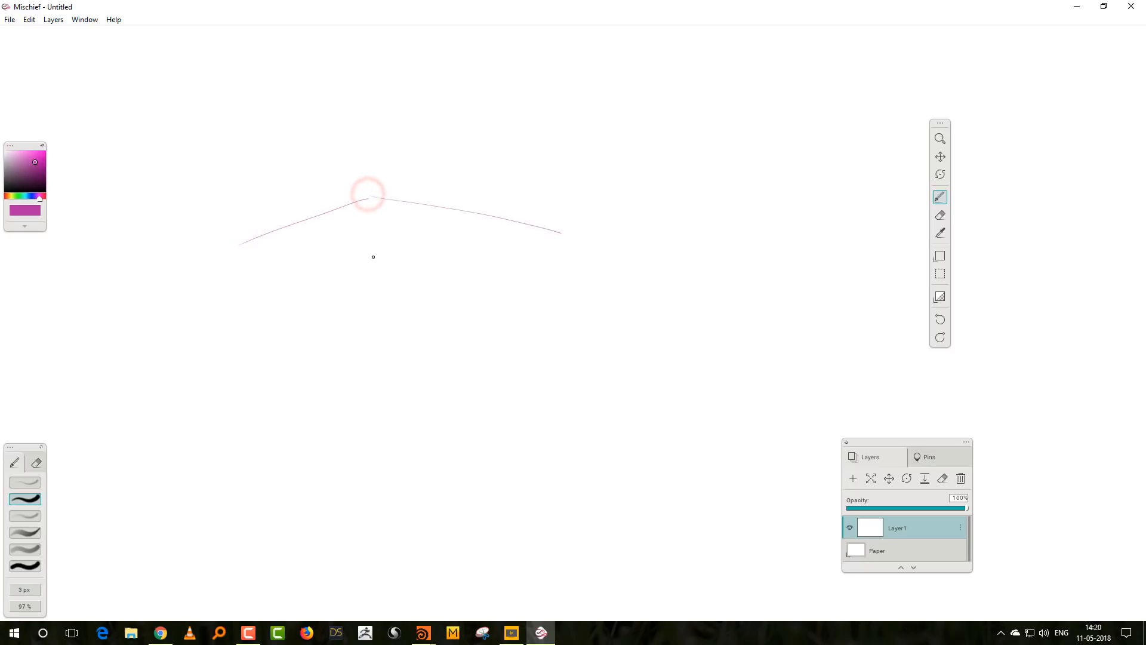
pyautogui.moveTo(243, 248)
pyautogui.mouseDown()
pyautogui.moveTo(426, 292)
pyautogui.moveTo(552, 237)
pyautogui.mouseUp()
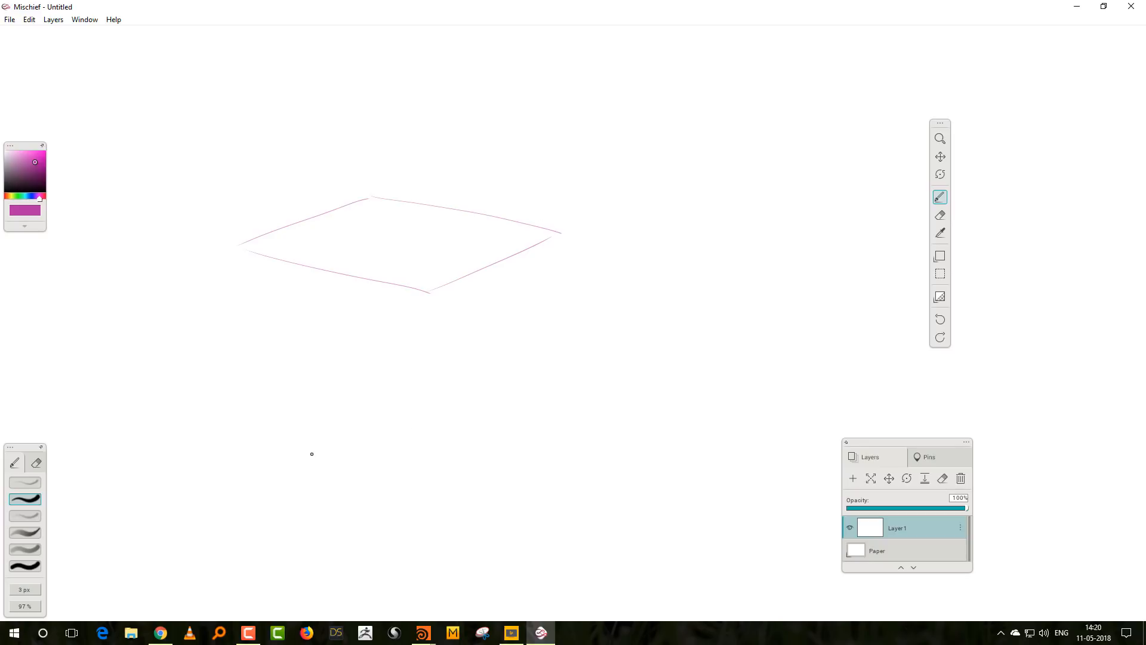
# Below the flat plane, sketch a second ground plane with a mountain profile rising from it.
pyautogui.moveTo(268, 470)
pyautogui.mouseDown()
pyautogui.moveTo(259, 474)
pyautogui.moveTo(396, 382)
pyautogui.moveTo(591, 476)
pyautogui.mouseUp()
pyautogui.moveTo(306, 443); pyautogui.dragTo(235, 490)
pyautogui.moveTo(250, 485); pyautogui.dragTo(555, 481)
pyautogui.moveTo(516, 434)
pyautogui.mouseDown()
pyautogui.moveTo(634, 458)
pyautogui.moveTo(582, 482)
pyautogui.mouseUp()
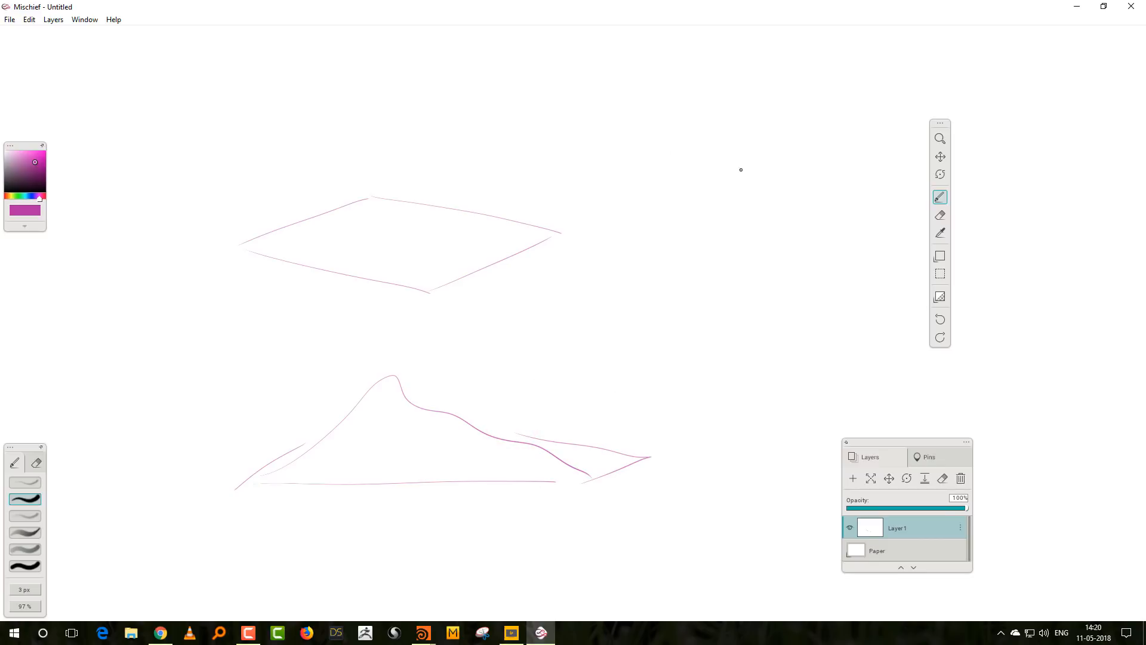
# Draw a winding curve labelled "river" above the flat plane, with an arrow transferring it to a matching river path on the plane.
pyautogui.moveTo(466, 87)
pyautogui.mouseDown()
pyautogui.moveTo(540, 133)
pyautogui.moveTo(775, 141)
pyautogui.mouseUp()
pyautogui.moveTo(613, 135)
pyautogui.mouseDown()
pyautogui.moveTo(637, 119)
pyautogui.moveTo(642, 132)
pyautogui.moveTo(674, 125)
pyautogui.mouseUp()
pyautogui.moveTo(680, 108); pyautogui.dragTo(703, 121)
pyautogui.moveTo(708, 124); pyautogui.dragTo(725, 122)
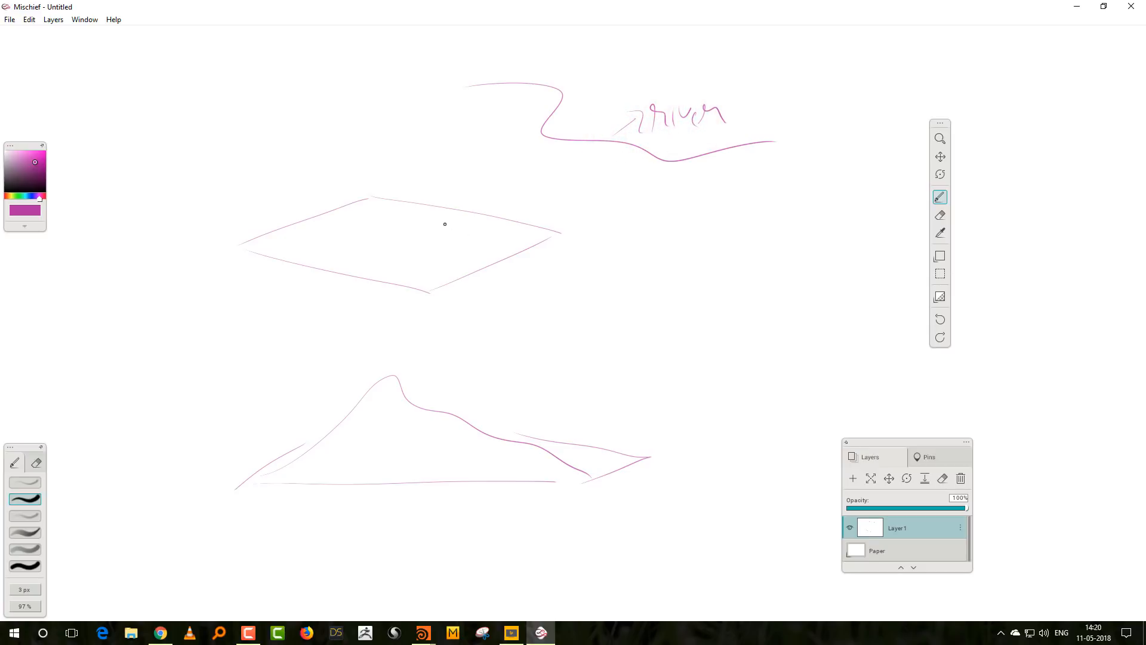
pyautogui.moveTo(579, 156)
pyautogui.mouseDown()
pyautogui.moveTo(459, 244)
pyautogui.moveTo(470, 250)
pyautogui.mouseUp()
pyautogui.moveTo(315, 220); pyautogui.dragTo(500, 273)
# Sketch a smaller perspective plane beside the other drawings with a winding river channel running across it.
pyautogui.moveTo(645, 366); pyautogui.dragTo(777, 371)
pyautogui.moveTo(644, 363)
pyautogui.mouseDown()
pyautogui.moveTo(731, 311)
pyautogui.moveTo(781, 361)
pyautogui.mouseUp()
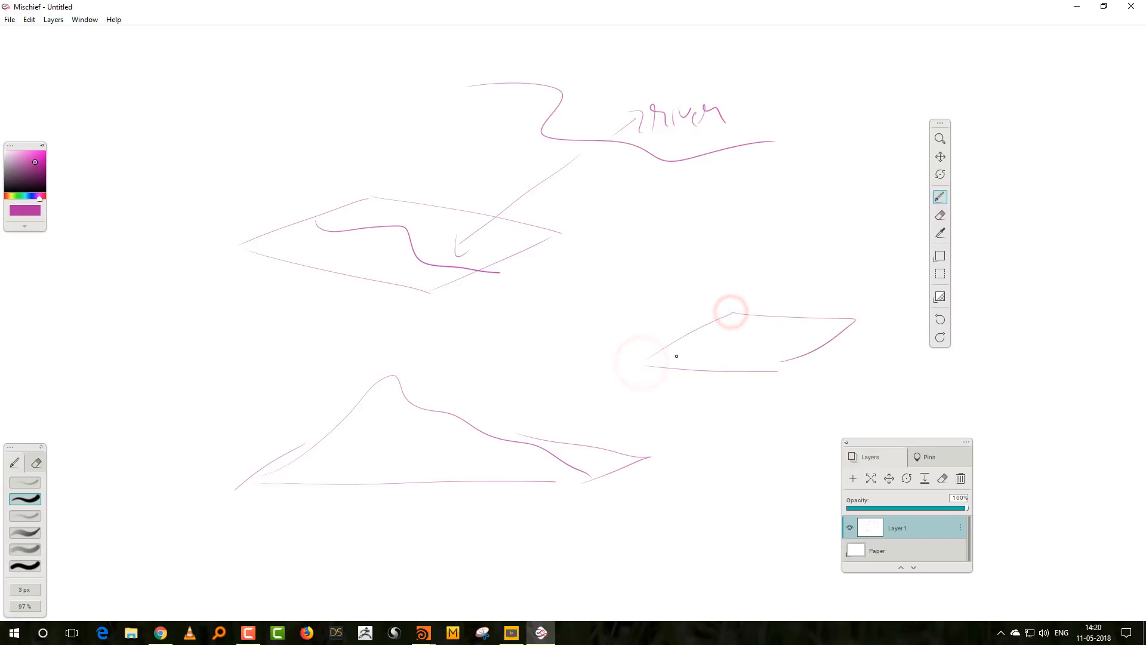
pyautogui.moveTo(758, 317)
pyautogui.mouseDown()
pyautogui.moveTo(774, 326)
pyautogui.moveTo(704, 371)
pyautogui.moveTo(782, 312)
pyautogui.moveTo(752, 344)
pyautogui.mouseUp()
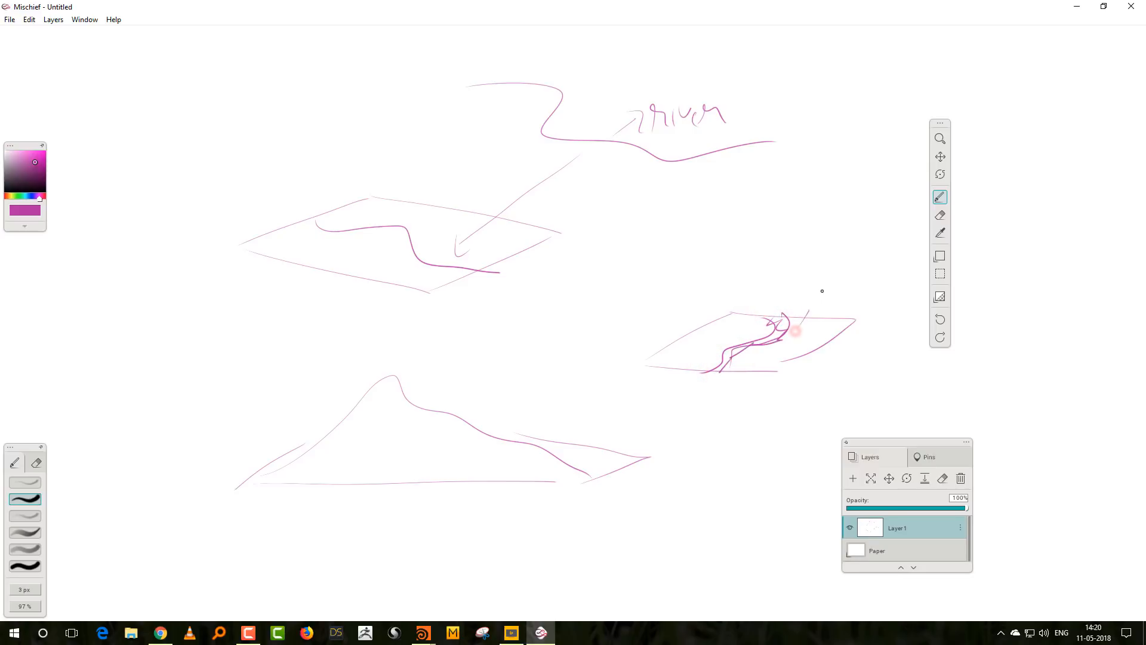
# Add mountain peaks on both sides of the river channel on the small plane.
pyautogui.moveTo(798, 316); pyautogui.dragTo(854, 319)
pyautogui.moveTo(791, 342); pyautogui.dragTo(827, 345)
pyautogui.moveTo(730, 322); pyautogui.dragTo(662, 357)
pyautogui.moveTo(706, 335); pyautogui.dragTo(717, 351)
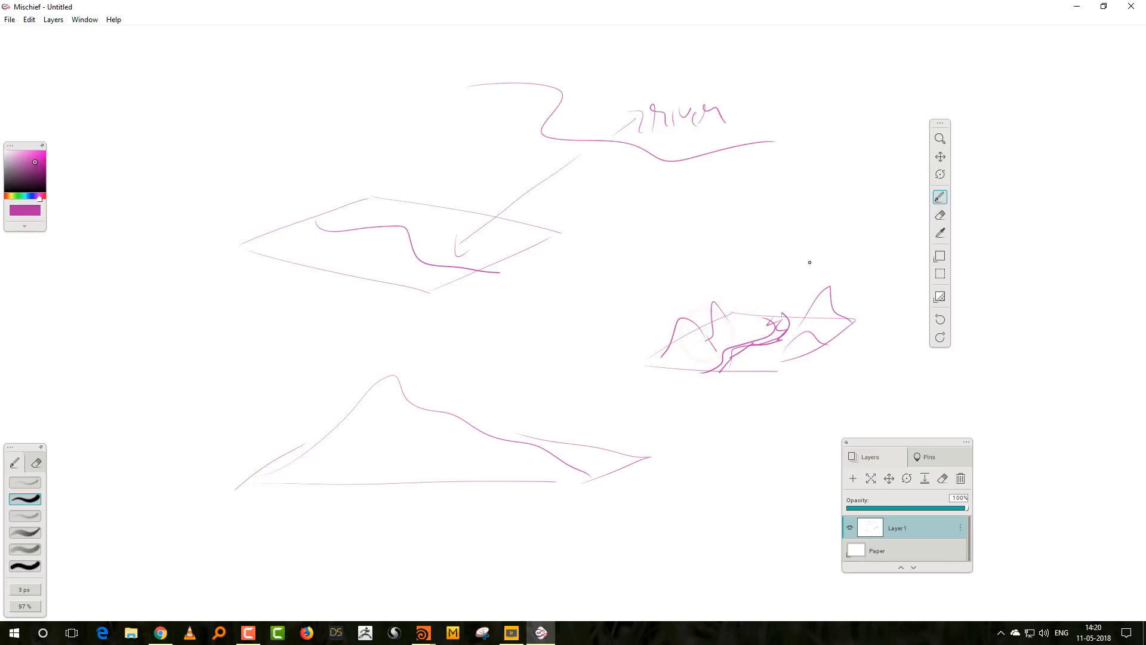
# Draw vertical sides and lower edges beneath the small river plane to turn it into a thick terrain block.
pyautogui.moveTo(643, 367)
pyautogui.mouseDown()
pyautogui.moveTo(645, 391)
pyautogui.moveTo(772, 409)
pyautogui.mouseUp()
pyautogui.moveTo(777, 369); pyautogui.dragTo(778, 406)
pyautogui.moveTo(857, 322)
pyautogui.mouseDown()
pyautogui.moveTo(861, 352)
pyautogui.moveTo(782, 408)
pyautogui.mouseUp()
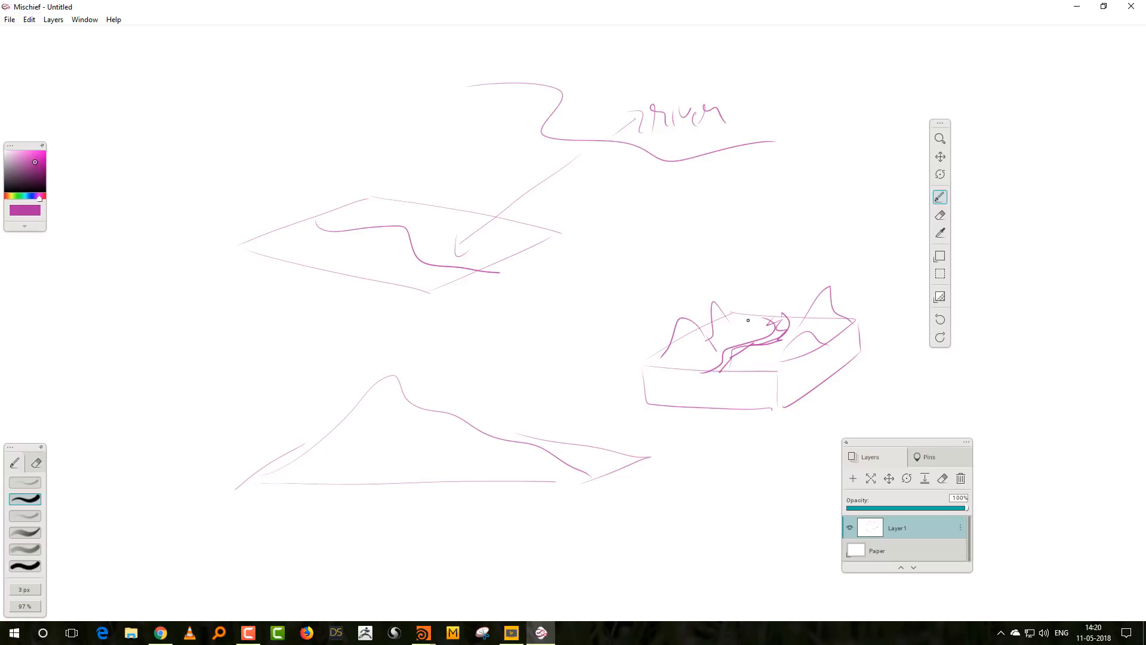
# Draw roughly horizontal lines across the mountain sketch, from mid-height down to its base.
pyautogui.moveTo(336, 426); pyautogui.dragTo(511, 415)
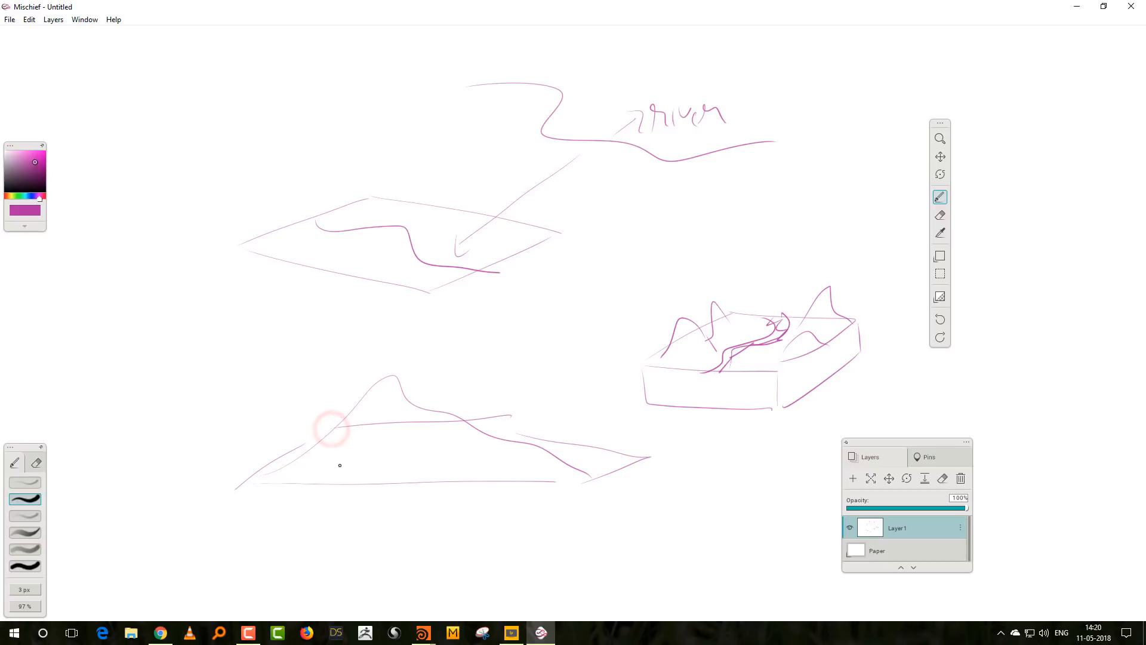
pyautogui.moveTo(308, 458); pyautogui.dragTo(551, 447)
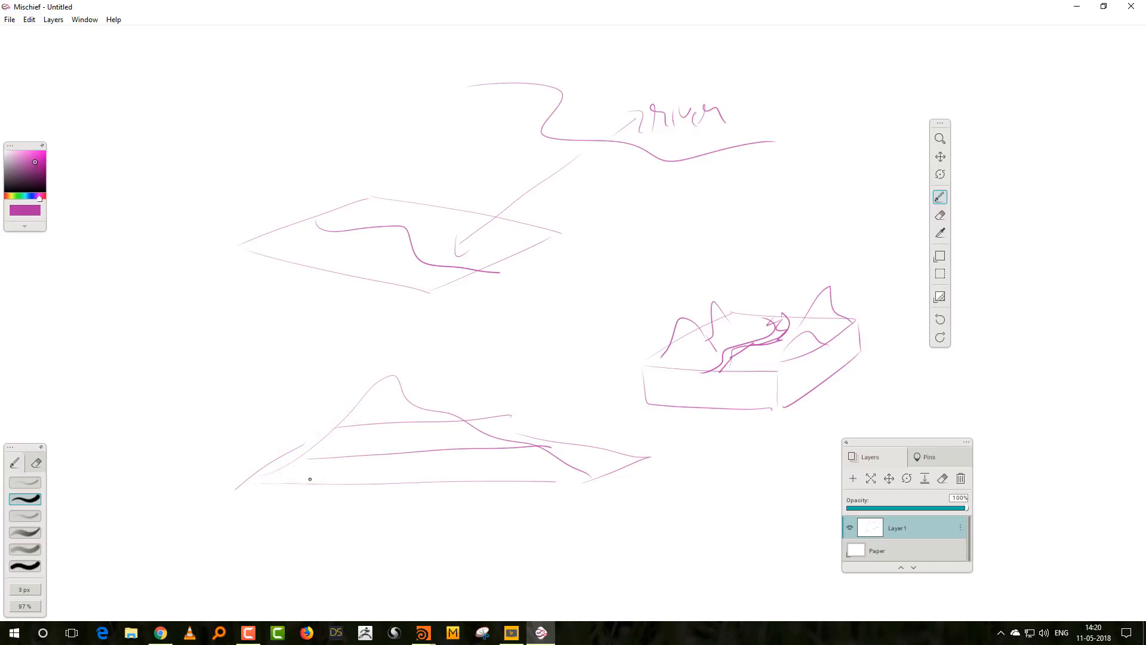
pyautogui.moveTo(272, 474)
pyautogui.mouseDown()
pyautogui.moveTo(624, 467)
pyautogui.moveTo(591, 461)
pyautogui.moveTo(519, 487)
pyautogui.moveTo(248, 482)
pyautogui.mouseUp()
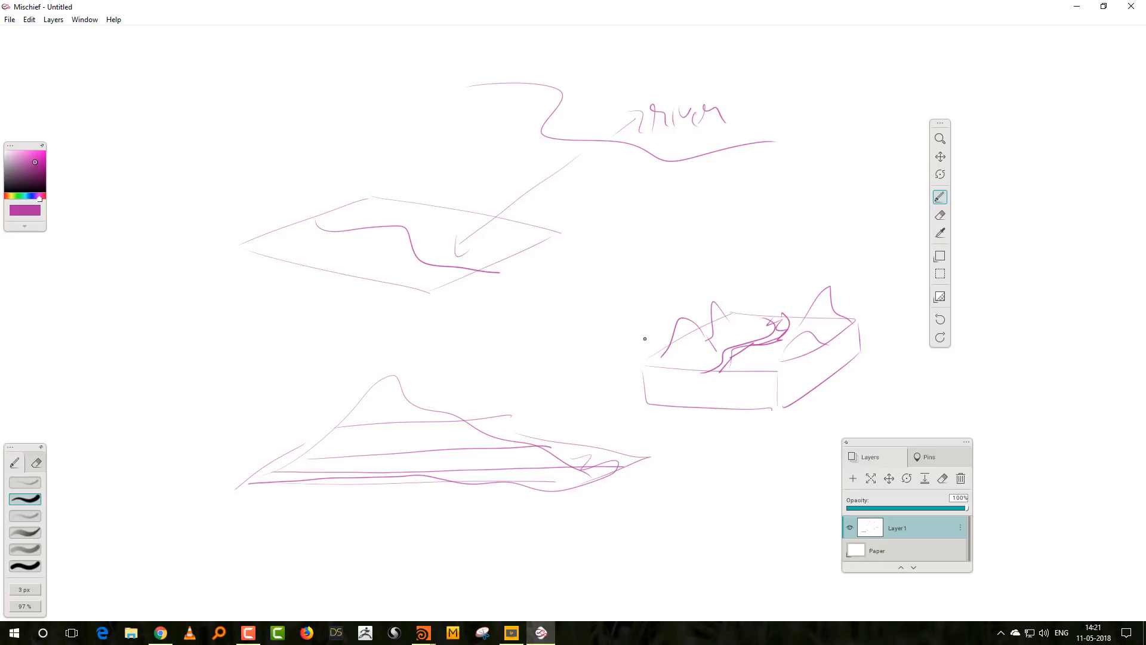
# Switch to Houdini, add a grid object to the empty scene and enter its geometry network.
pyautogui.click(1077, 7)
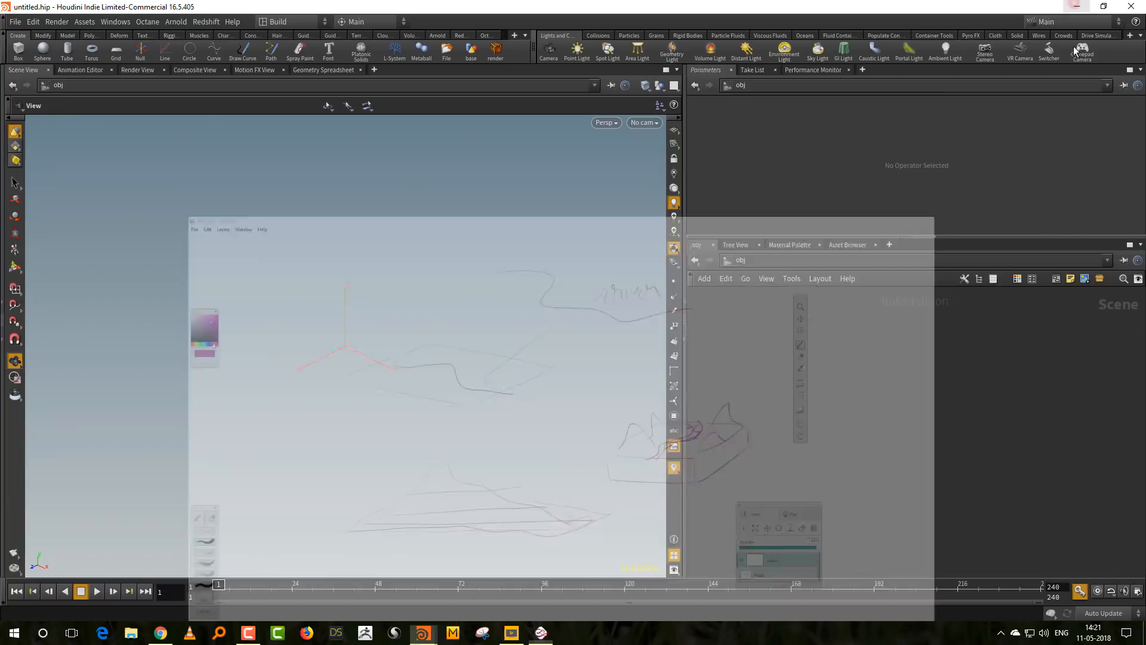
pyautogui.press('Tab')
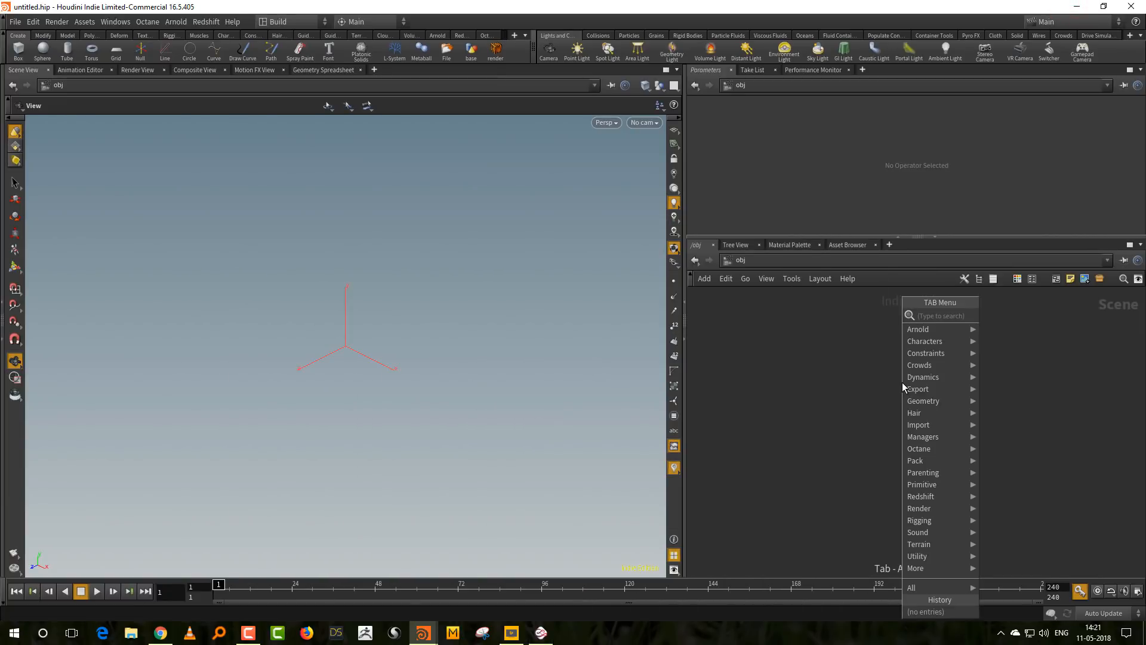
pyautogui.write('geo')
pyautogui.press('Return')
pyautogui.click(902, 382)
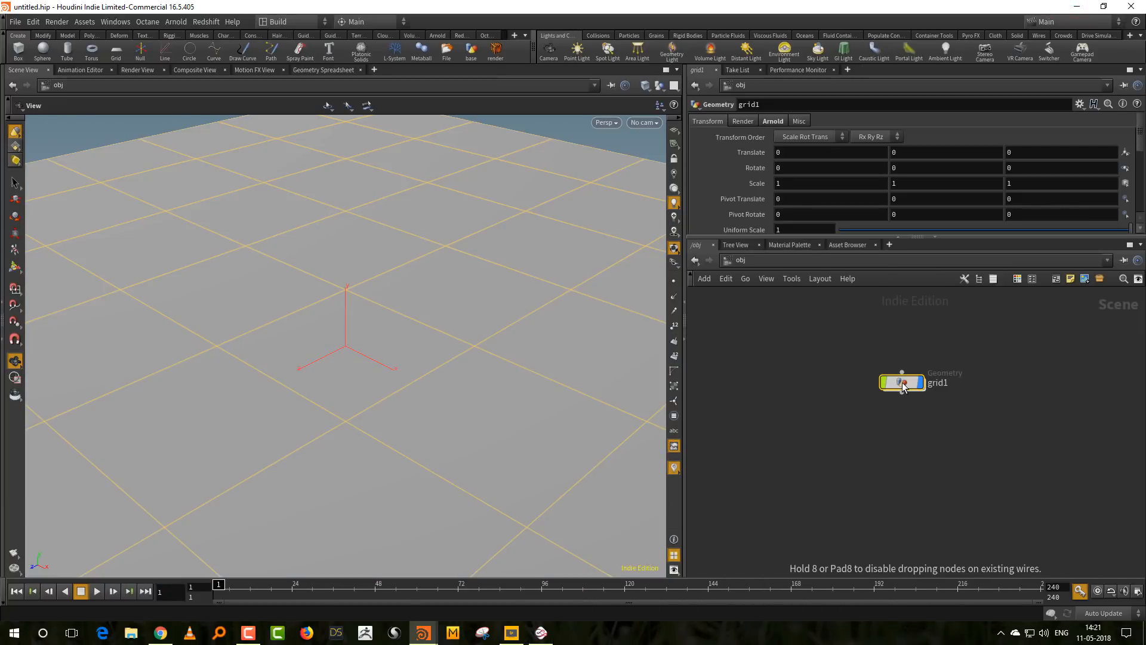
pyautogui.doubleClick(903, 383)
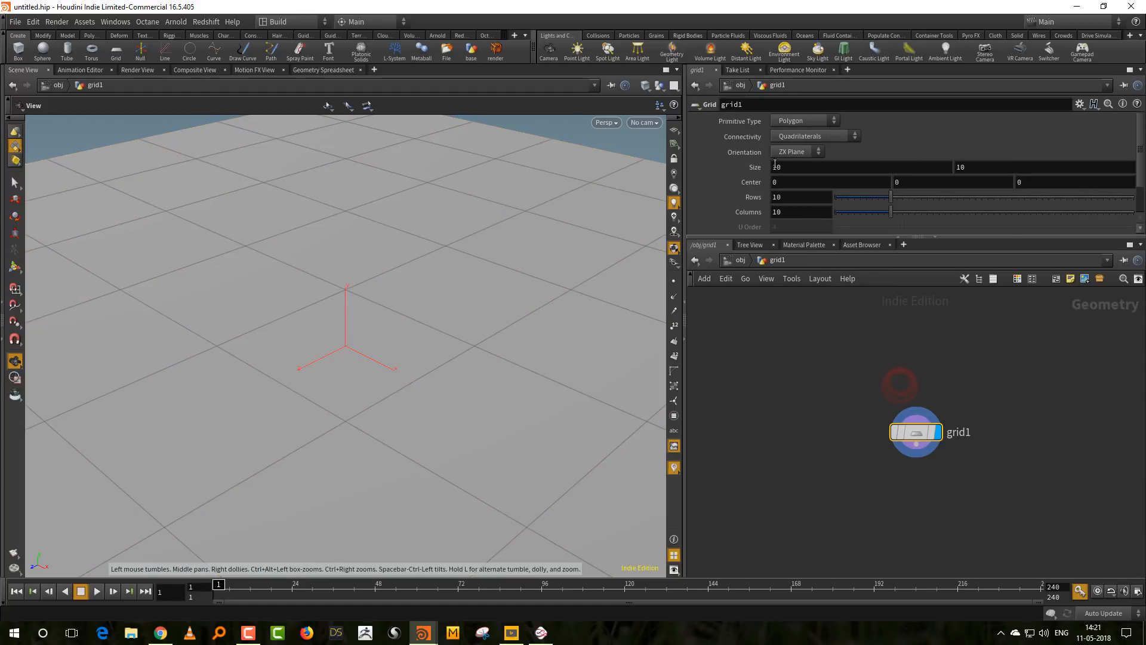
# Set the grid's rows and columns to 2 each.
pyautogui.moveTo(504, 269); pyautogui.dragTo(387, 402, button='right')
pyautogui.moveTo(430, 356); pyautogui.dragTo(364, 323, button='middle')
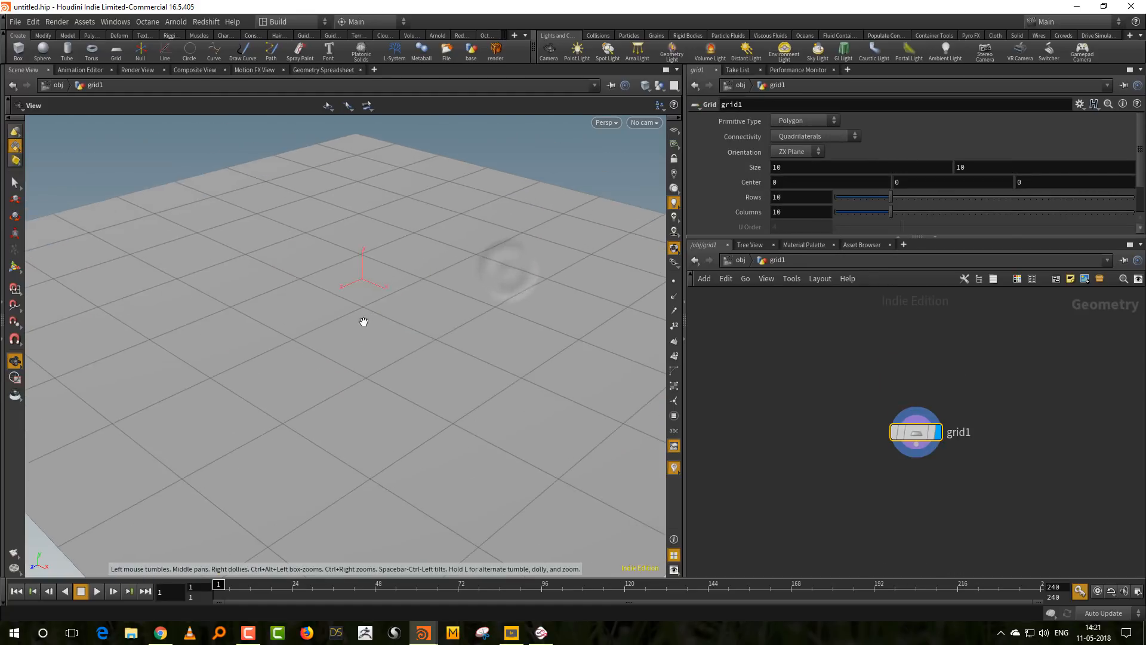
pyautogui.moveTo(409, 332); pyautogui.dragTo(415, 365, button='right')
pyautogui.moveTo(415, 365); pyautogui.dragTo(400, 324)
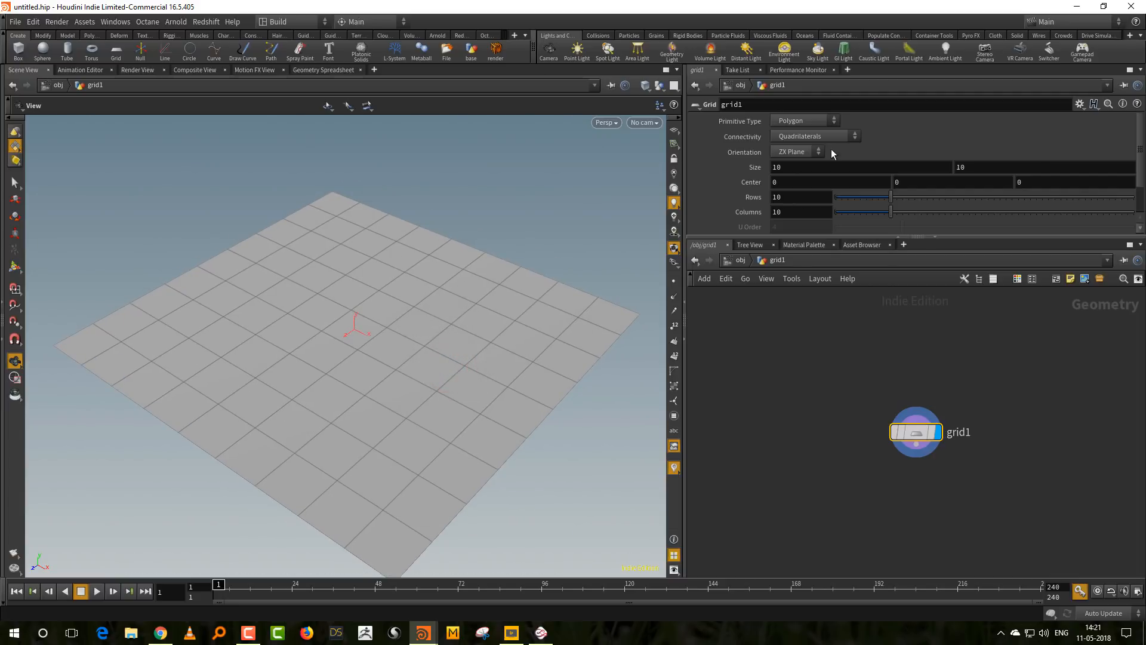
pyautogui.click(841, 198)
pyautogui.click(841, 212)
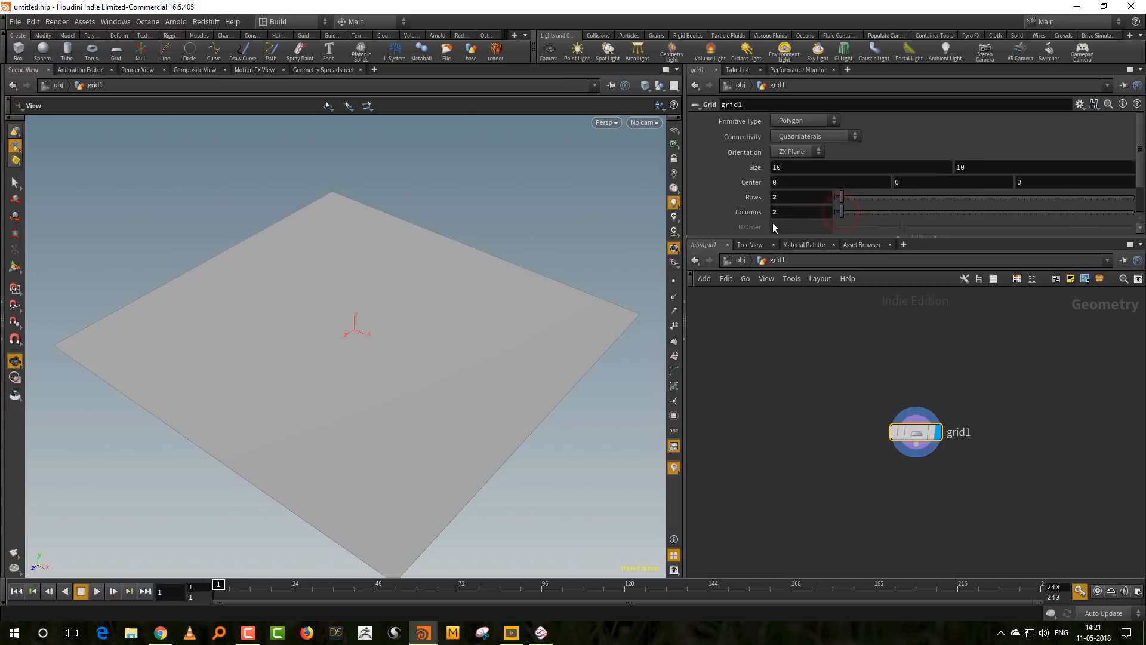
# Add a Remesh node fed by the grid and place it directly below it.
pyautogui.moveTo(859, 462); pyautogui.dragTo(852, 453, button='middle')
pyautogui.scroll(2, 860, 457)
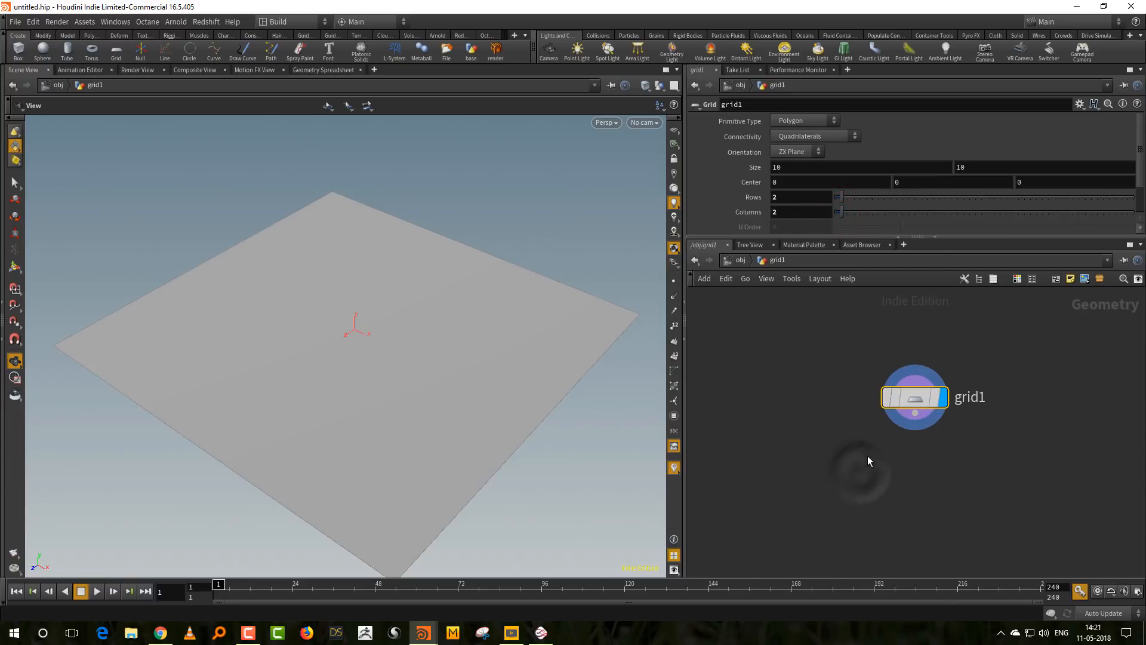
pyautogui.press('Tab')
pyautogui.write('rem')
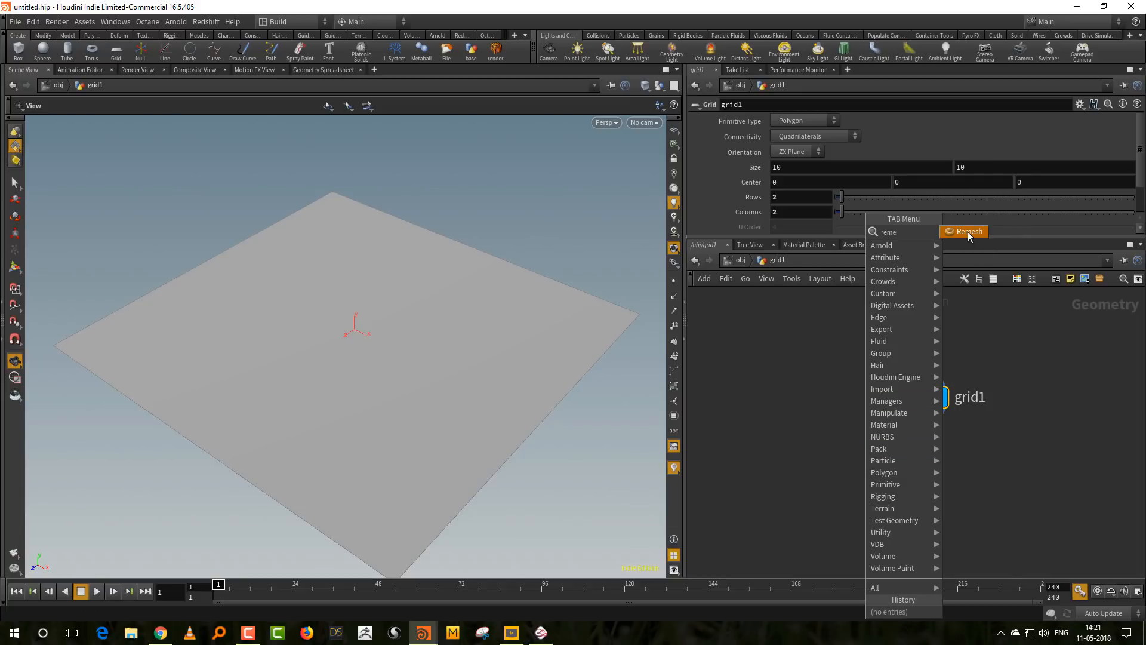
pyautogui.click(968, 232)
pyautogui.click(919, 473)
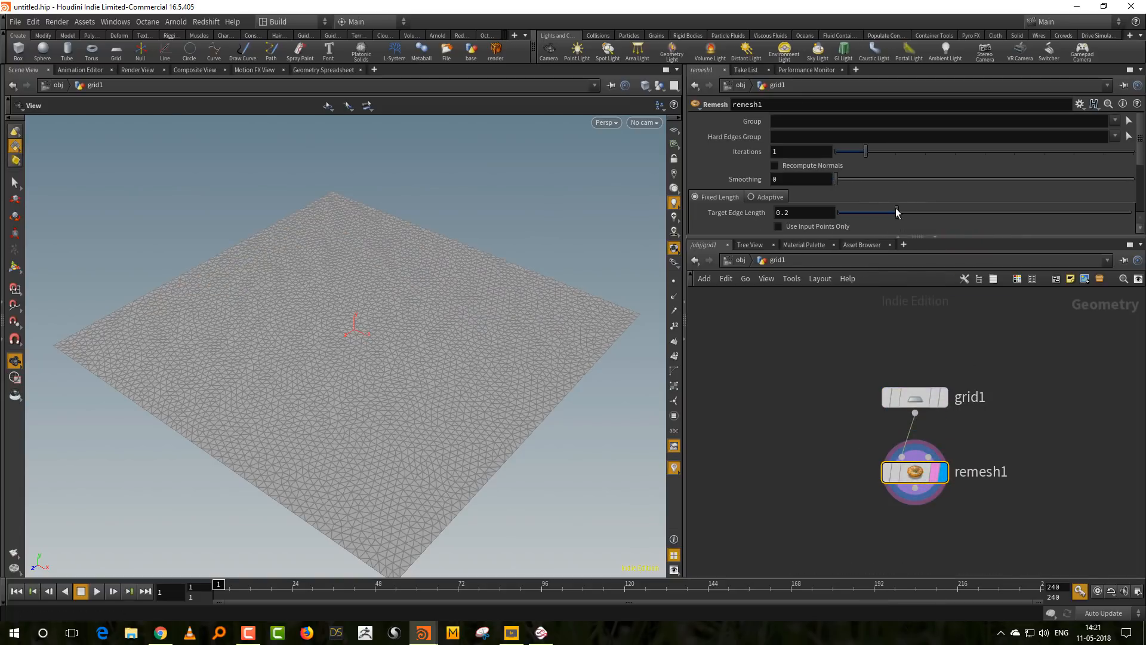
# Set the remesh target edge length to 0.05 and check the mesh density.
pyautogui.moveTo(845, 238); pyautogui.dragTo(855, 267)
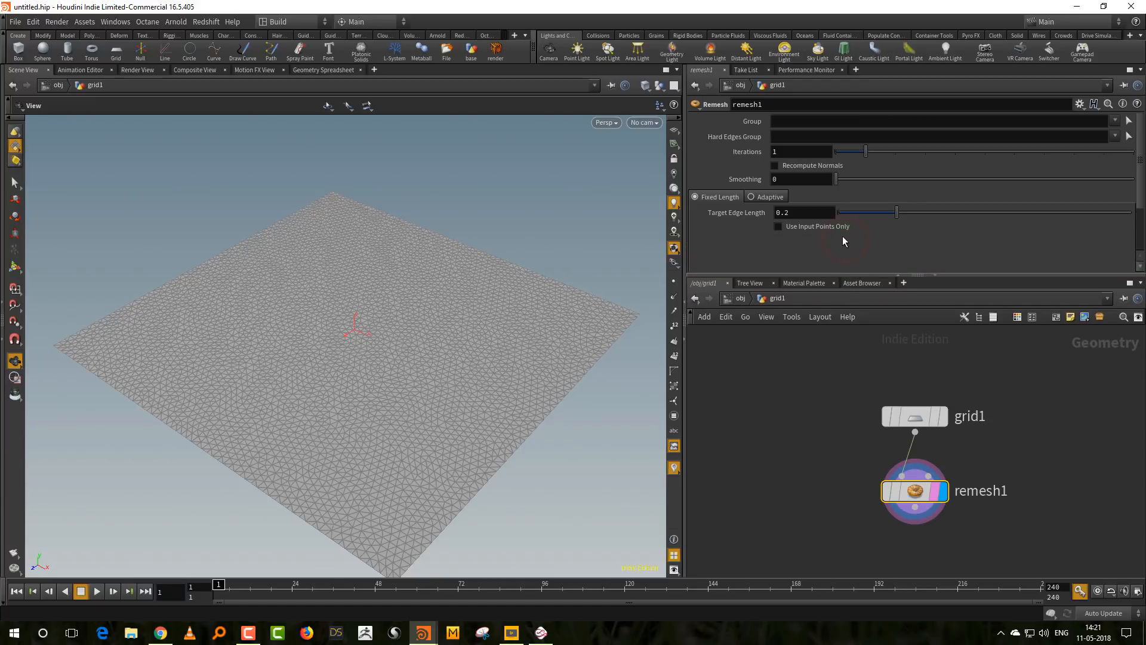
pyautogui.doubleClick(784, 213)
pyautogui.write('05')
pyautogui.press('Return')
pyautogui.scroll(5, 531, 305)
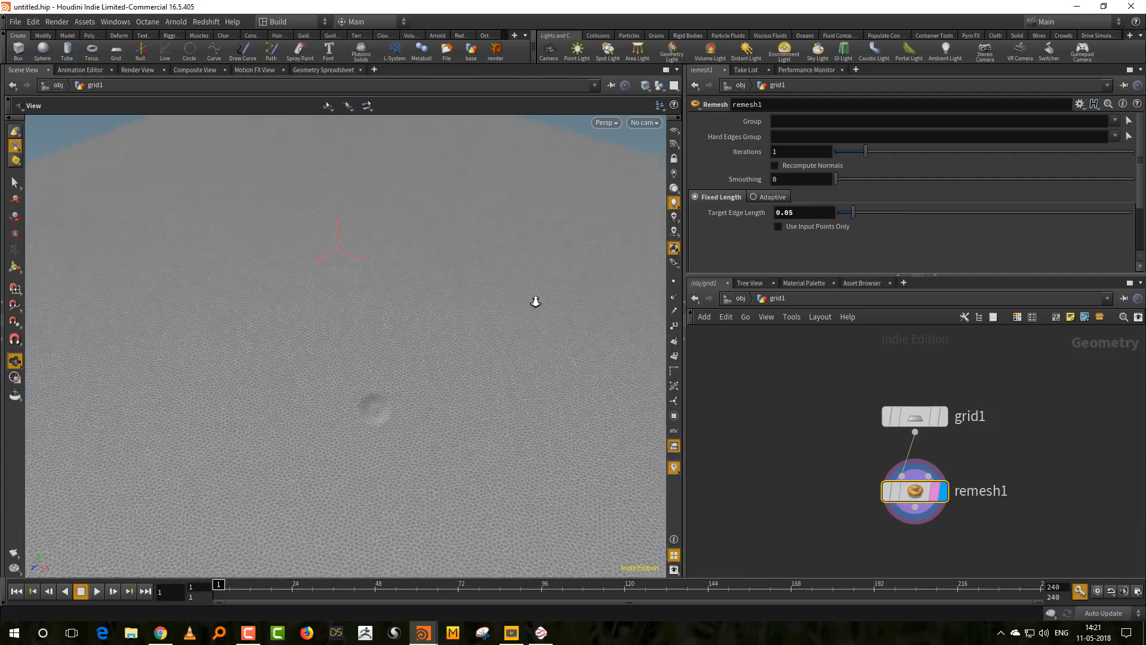
pyautogui.scroll(-4, 524, 311)
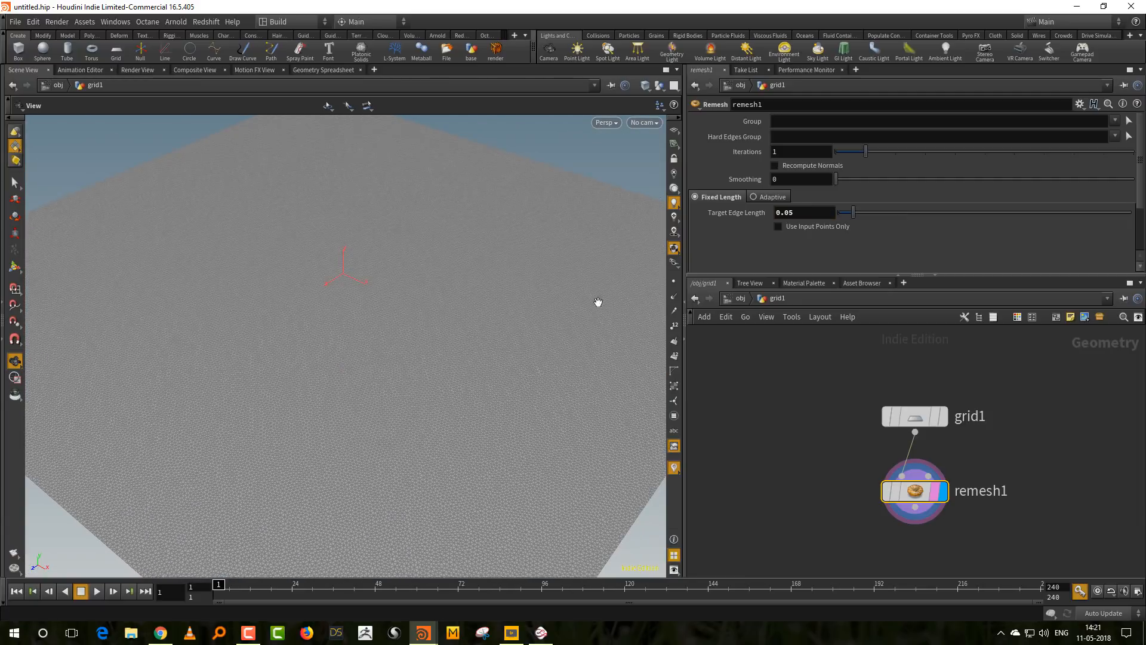
# Set the remesh target edge length to 0.08 and check the whole mesh.
pyautogui.doubleClick(791, 213)
pyautogui.write('8')
pyautogui.press('Return')
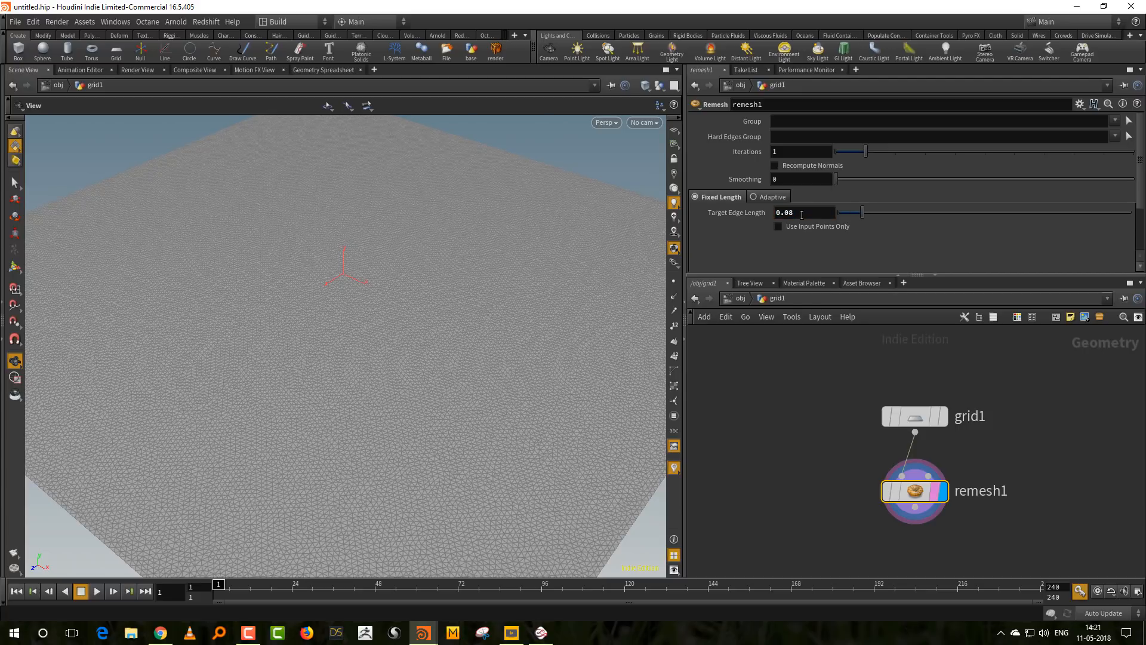
pyautogui.moveTo(433, 287); pyautogui.dragTo(419, 346, button='right')
pyautogui.moveTo(417, 332); pyautogui.dragTo(426, 399)
pyautogui.moveTo(427, 334); pyautogui.dragTo(409, 410, button='right')
pyautogui.moveTo(429, 382); pyautogui.dragTo(439, 344)
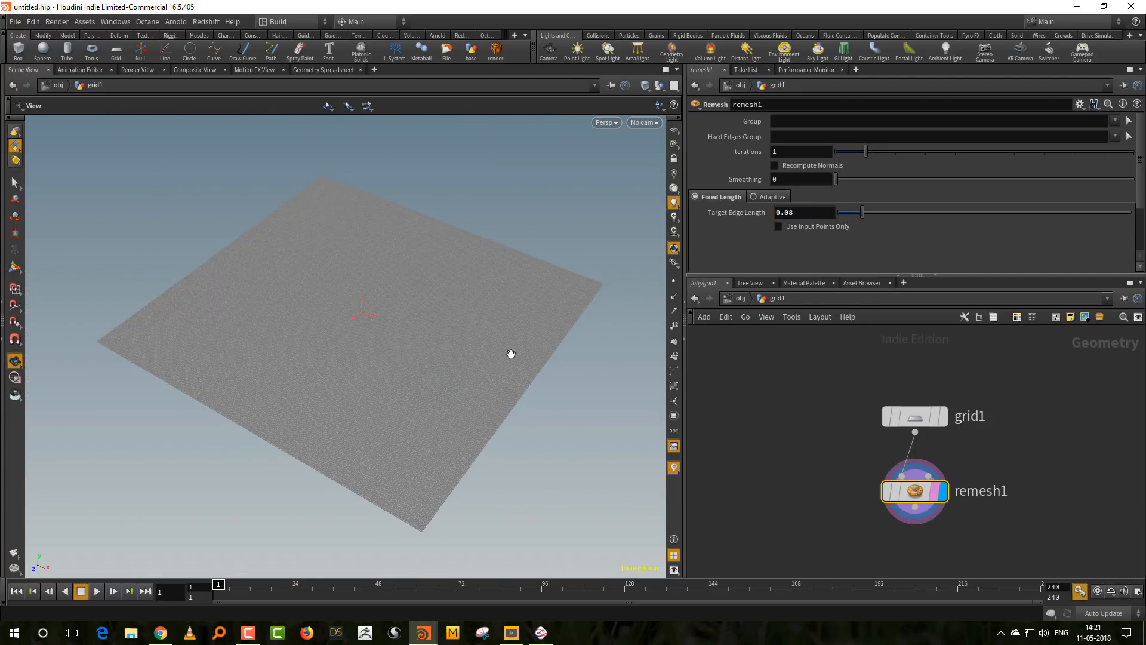
# Add a Line node beside the grid and remesh nodes and display it over the templated remesh.
pyautogui.moveTo(989, 458); pyautogui.dragTo(901, 418, button='middle')
pyautogui.moveTo(945, 430); pyautogui.dragTo(933, 428, button='right')
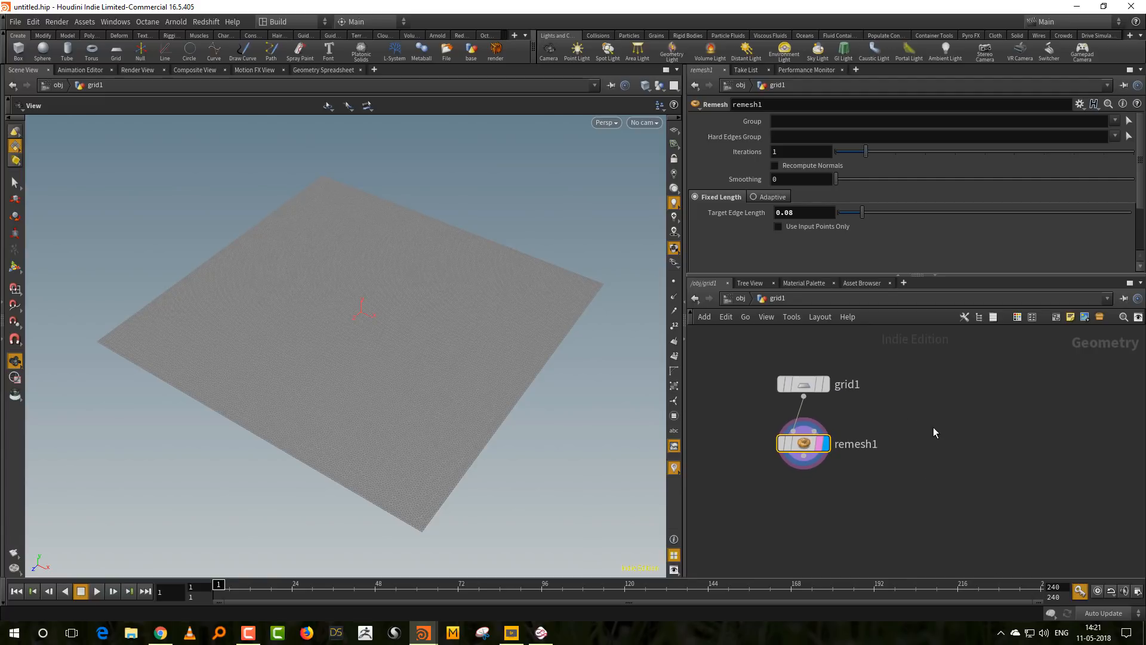
pyautogui.moveTo(937, 392); pyautogui.dragTo(909, 404, button='middle')
pyautogui.press('Tab')
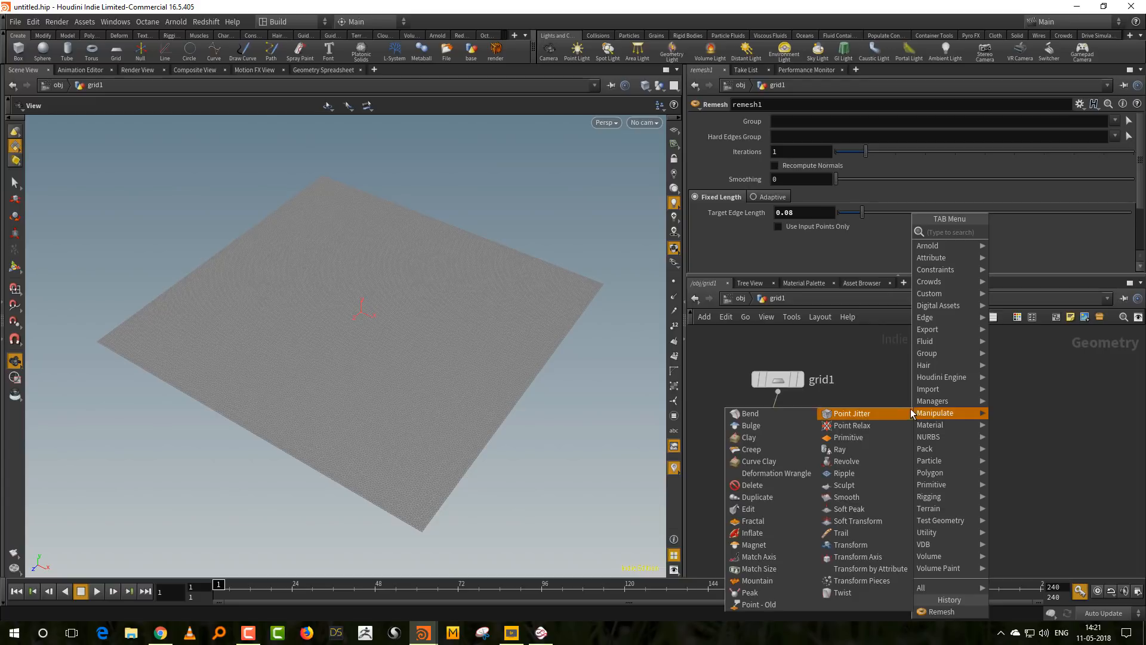
pyautogui.write('li')
pyautogui.click(1022, 231)
pyautogui.click(957, 430)
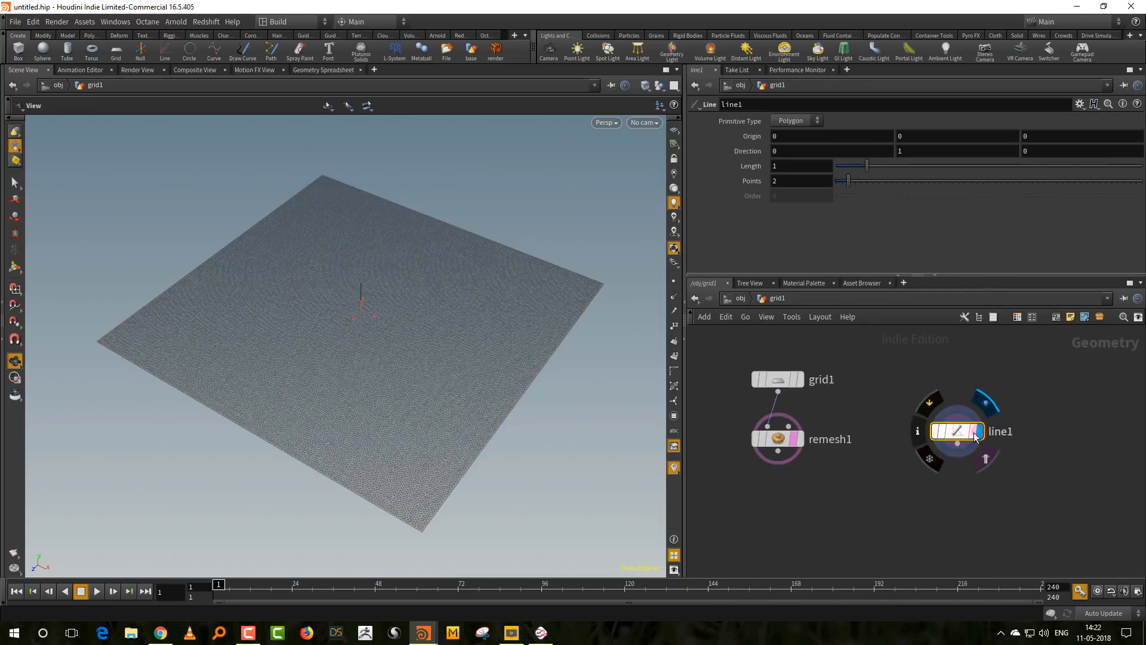
pyautogui.click(789, 437)
pyautogui.click(800, 439)
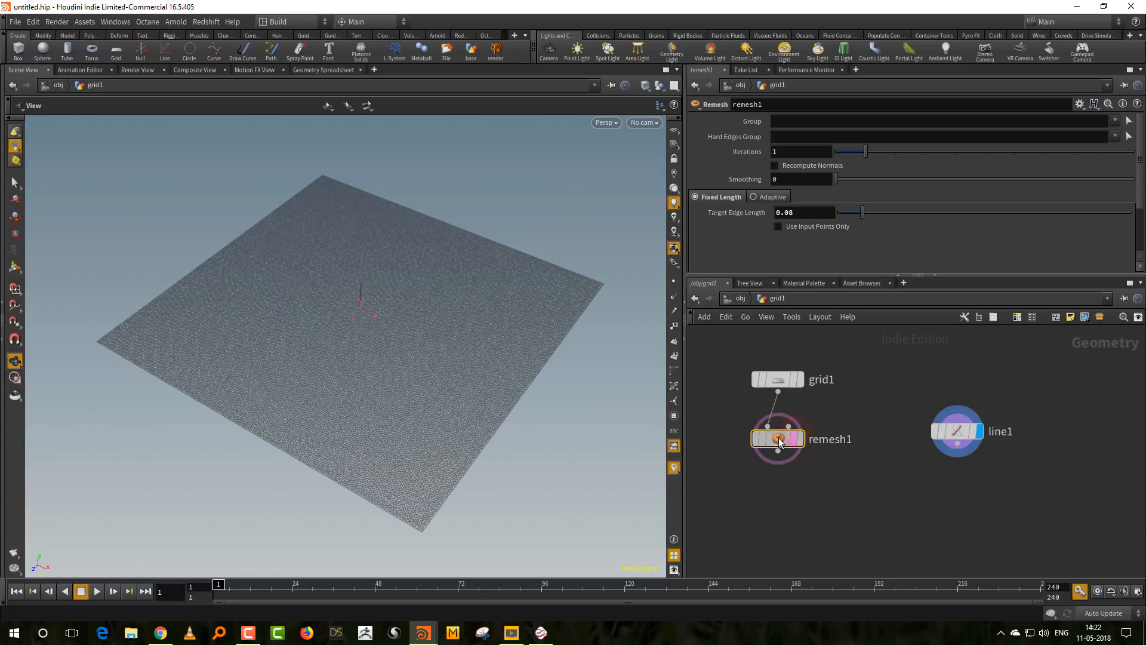
# Set the line's direction to 1, 0, 0 and its length to 12.
pyautogui.moveTo(1045, 401); pyautogui.dragTo(888, 455)
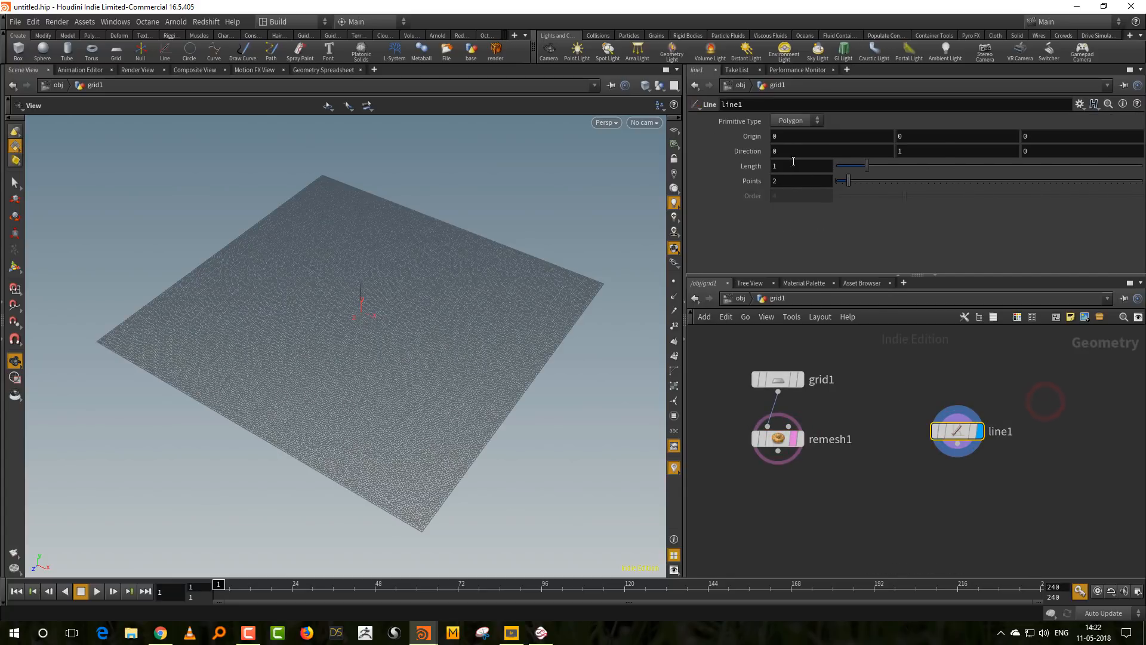
pyautogui.click(789, 152)
pyautogui.press('Return')
pyautogui.click(919, 154)
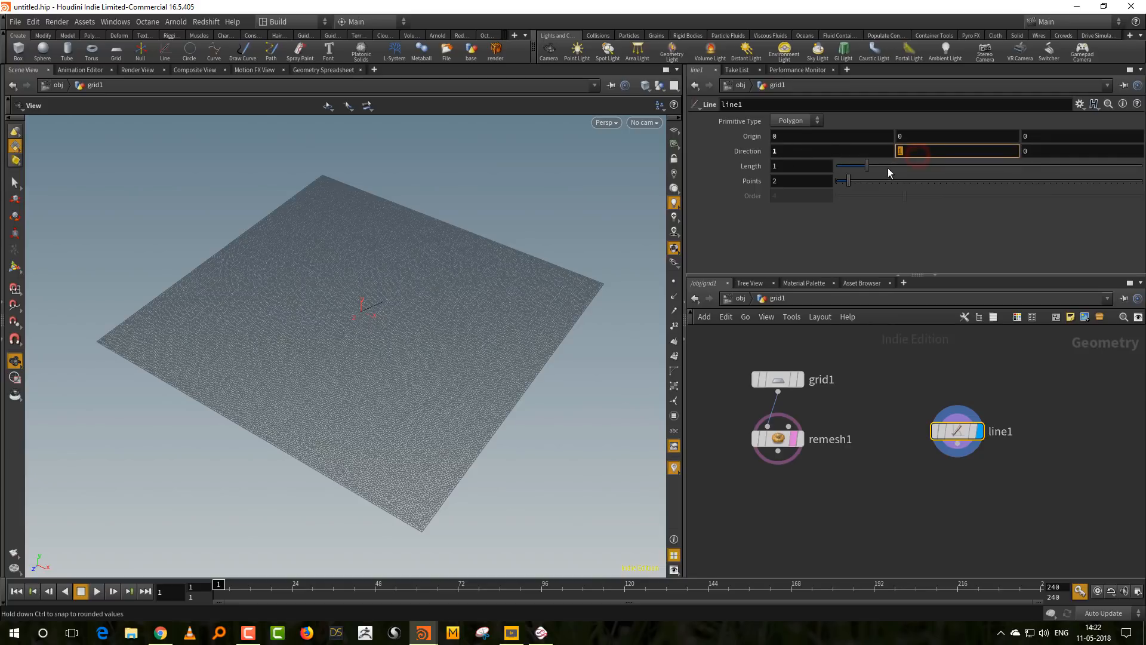
pyautogui.press('Return')
pyautogui.click(800, 166)
pyautogui.write('12')
pyautogui.press('Return')
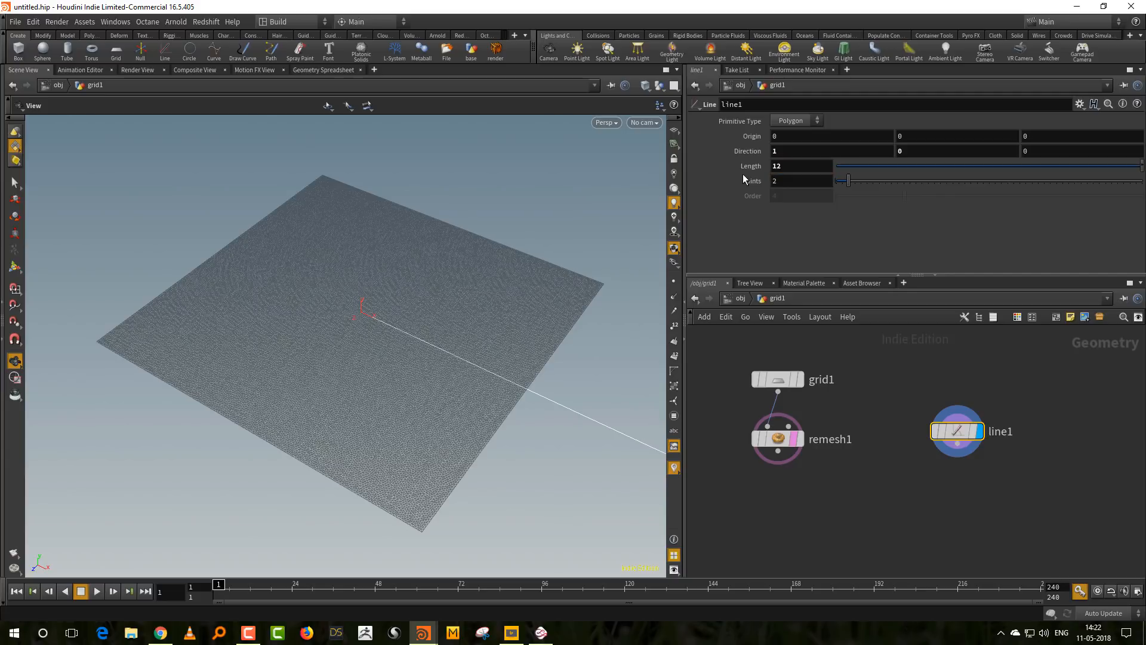
# Centre the line on the grid by linking its origin X to its length with the expression ch("dist")/-2.
pyautogui.moveTo(851, 349); pyautogui.dragTo(754, 385)
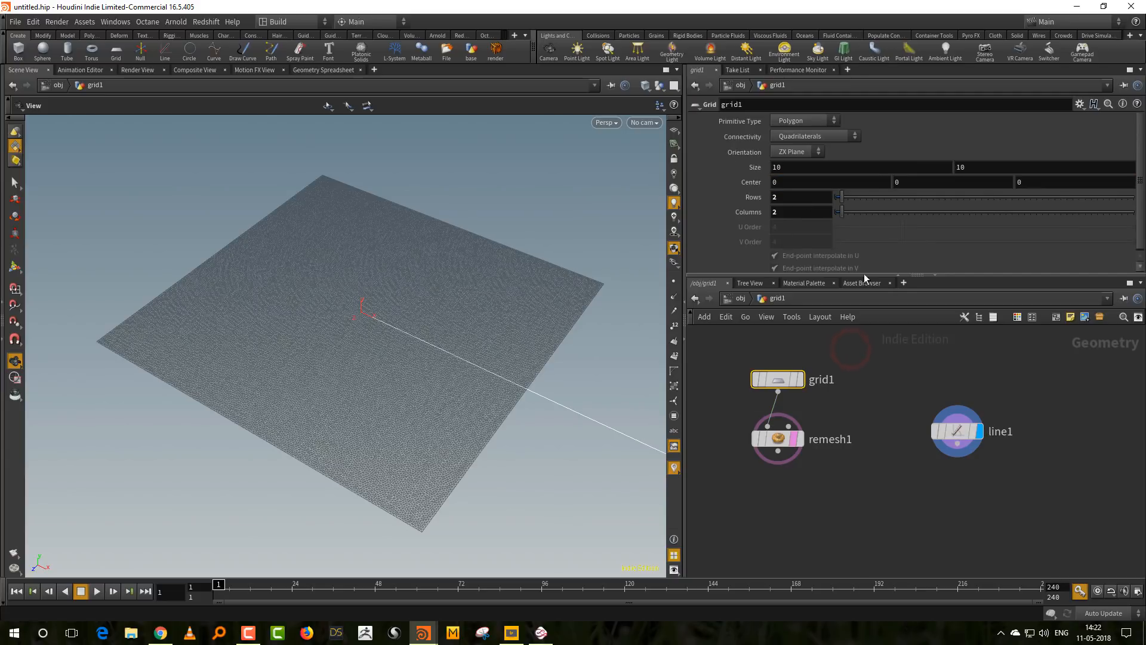
pyautogui.moveTo(1066, 390); pyautogui.dragTo(953, 441)
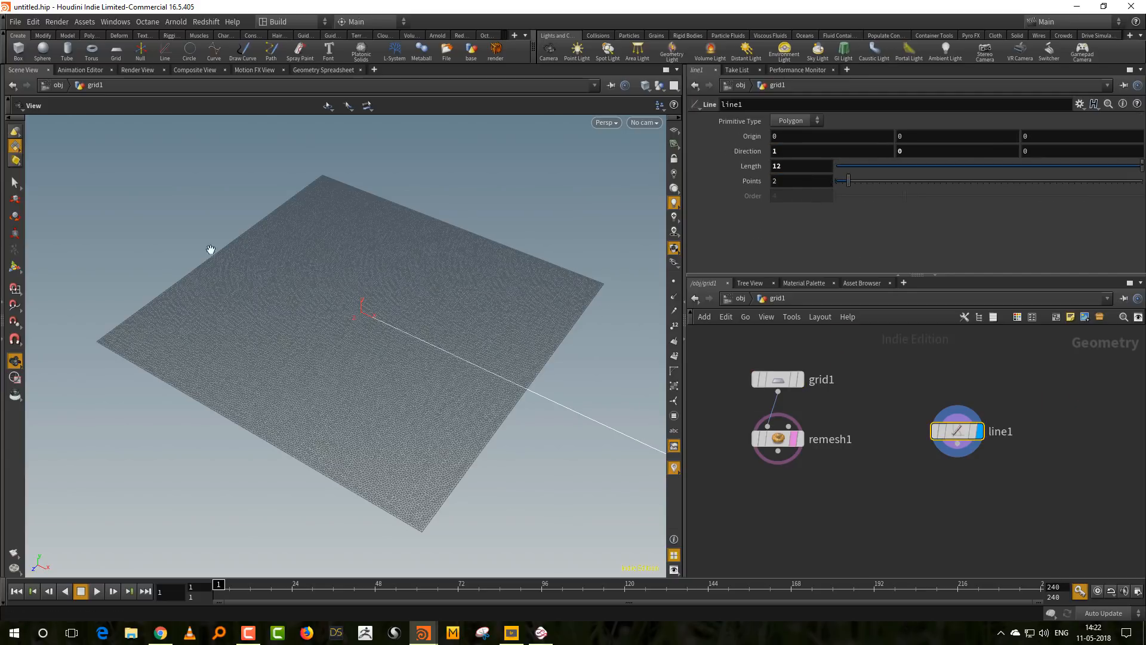
pyautogui.rightClick(804, 165)
pyautogui.click(829, 228)
pyautogui.rightClick(811, 138)
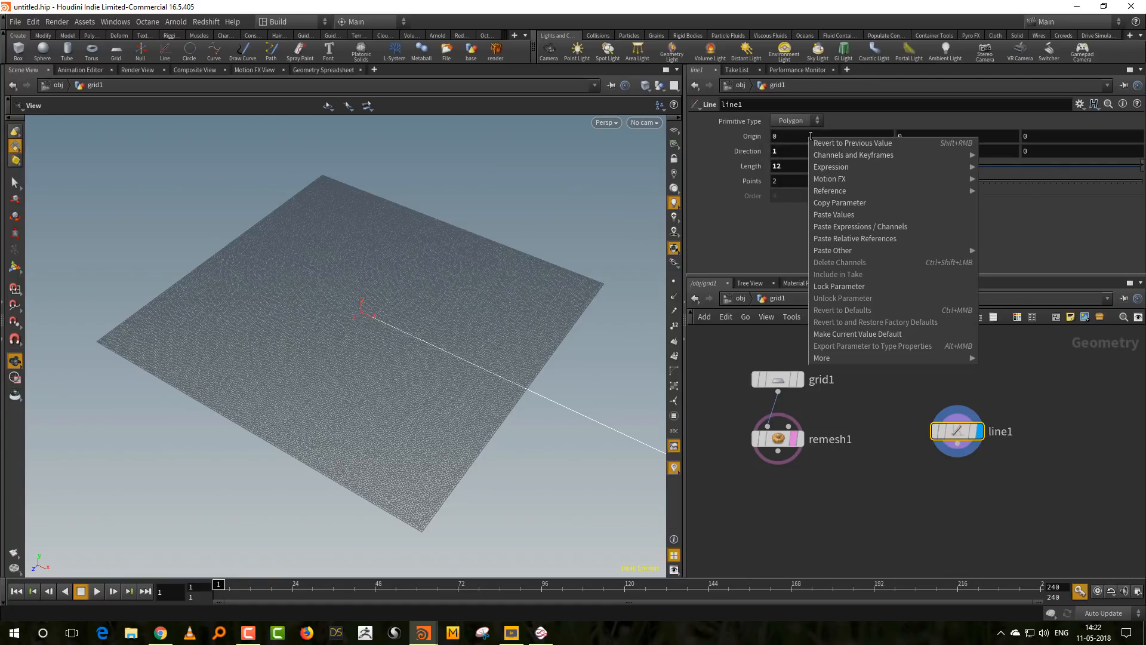
pyautogui.click(850, 225)
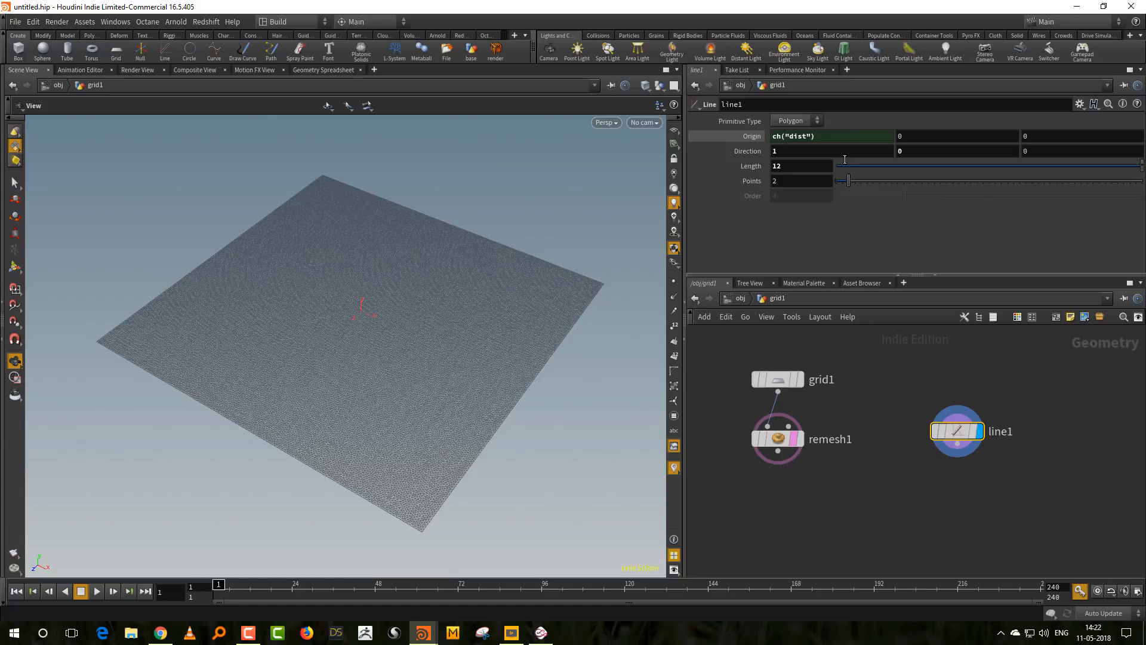
pyautogui.click(868, 141)
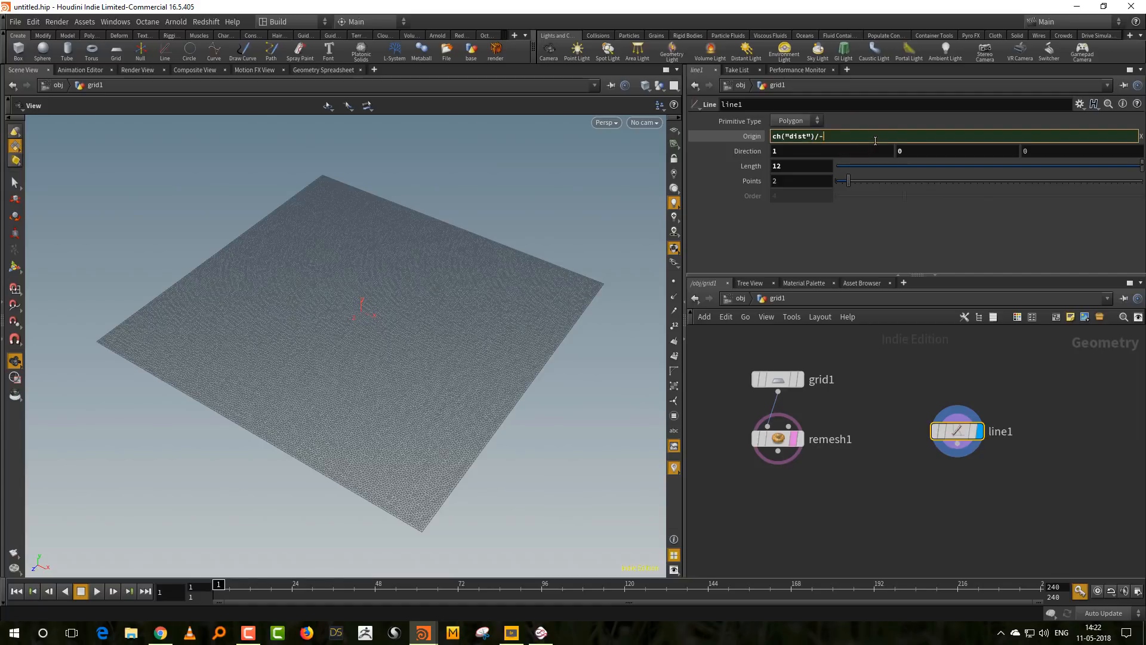
pyautogui.press('Return')
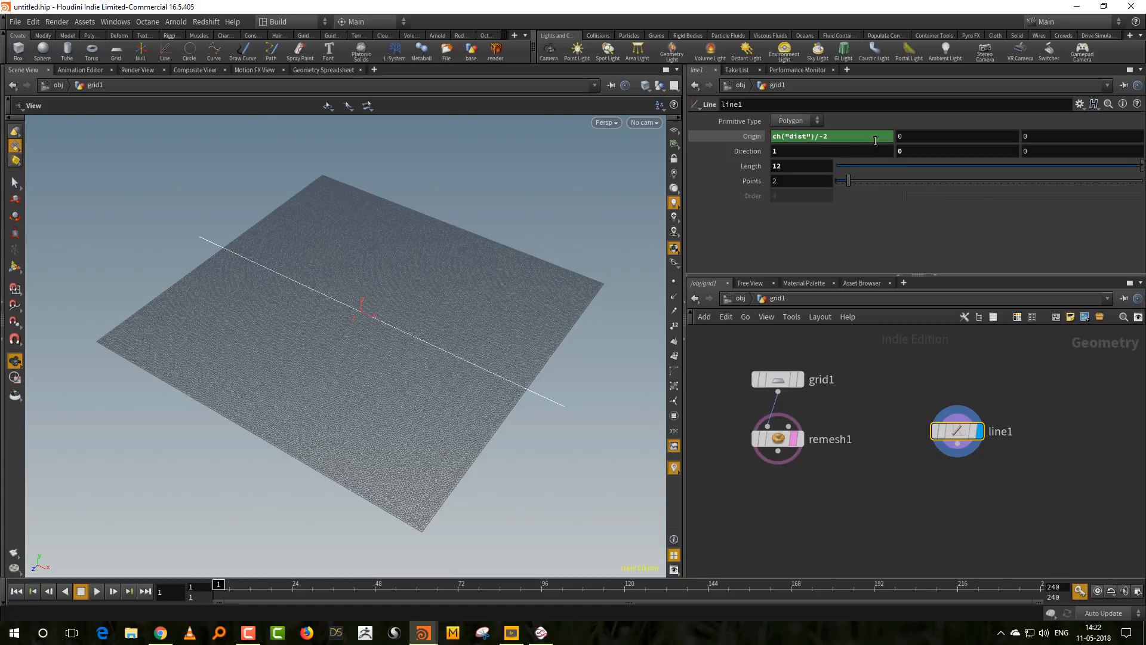
# Set the line's number of points to 100.
pyautogui.click(788, 182)
pyautogui.write('100')
pyautogui.press('Return')
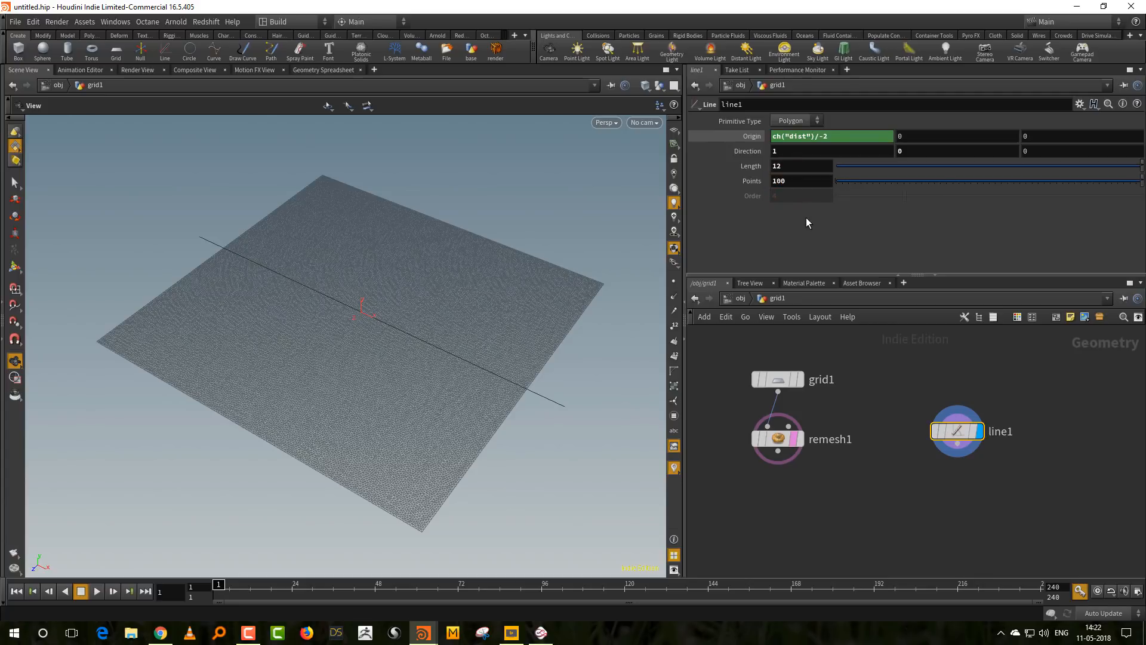
# Move the template flag from the remesh to the line and turn on point display in the viewport.
pyautogui.click(973, 431)
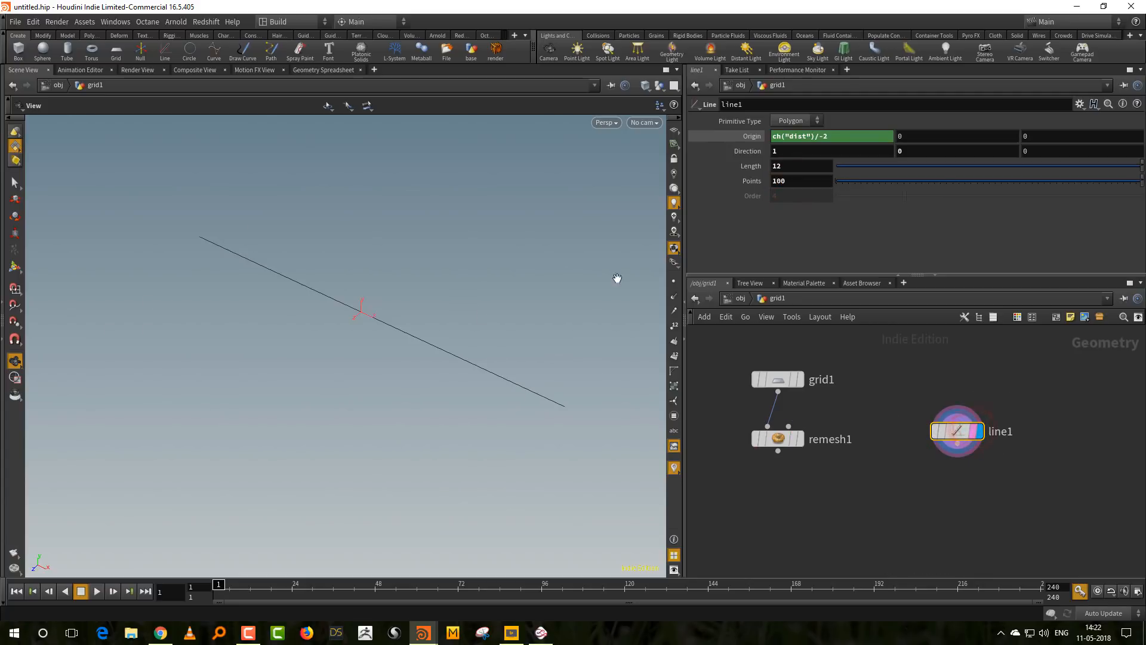
pyautogui.click(672, 284)
pyautogui.moveTo(466, 370); pyautogui.dragTo(455, 360, button='right')
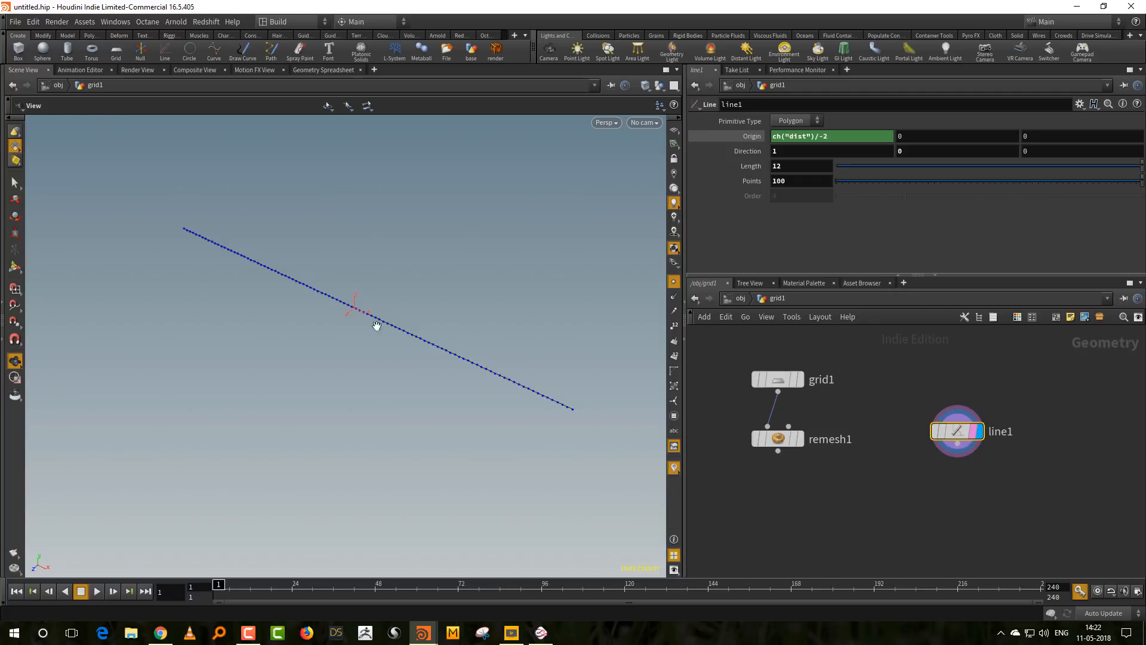
# Add an Attribute Wrangle fed by the line and make it the displayed node.
pyautogui.scroll(3, 940, 485)
pyautogui.press('Tab')
pyautogui.write('wrang')
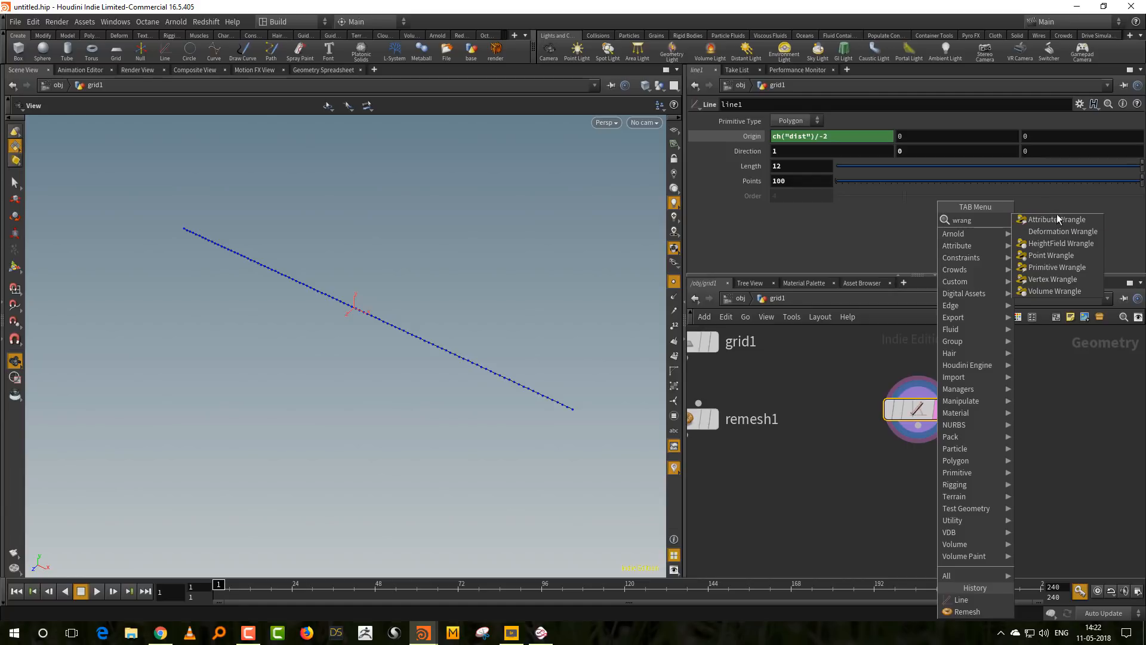
pyautogui.click(1057, 218)
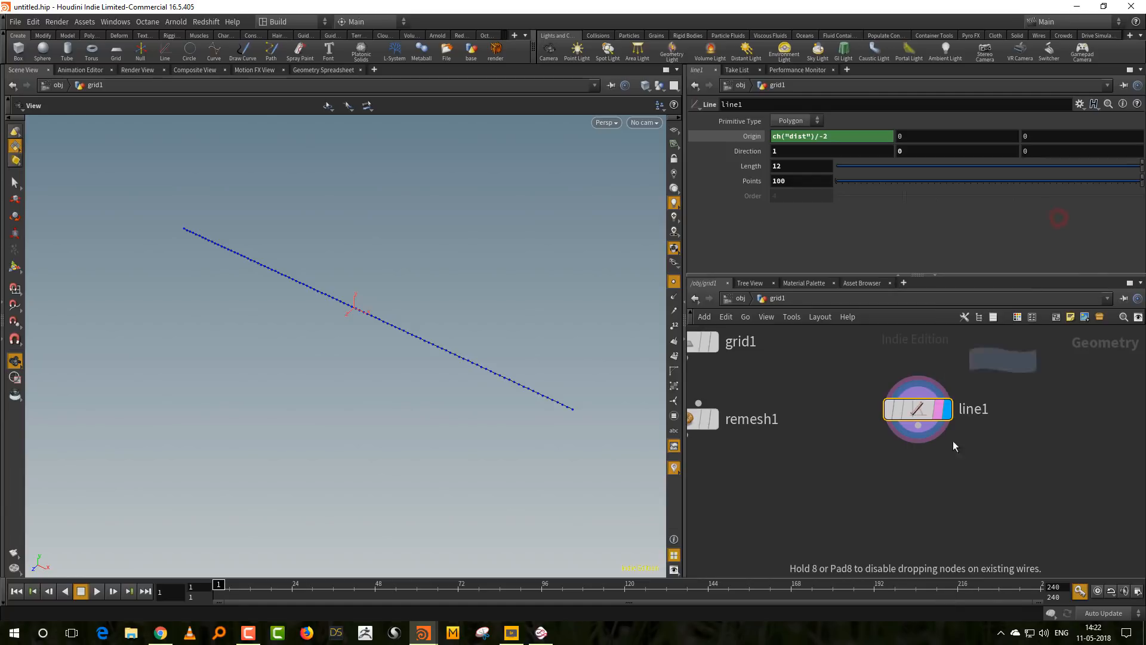
pyautogui.click(916, 504)
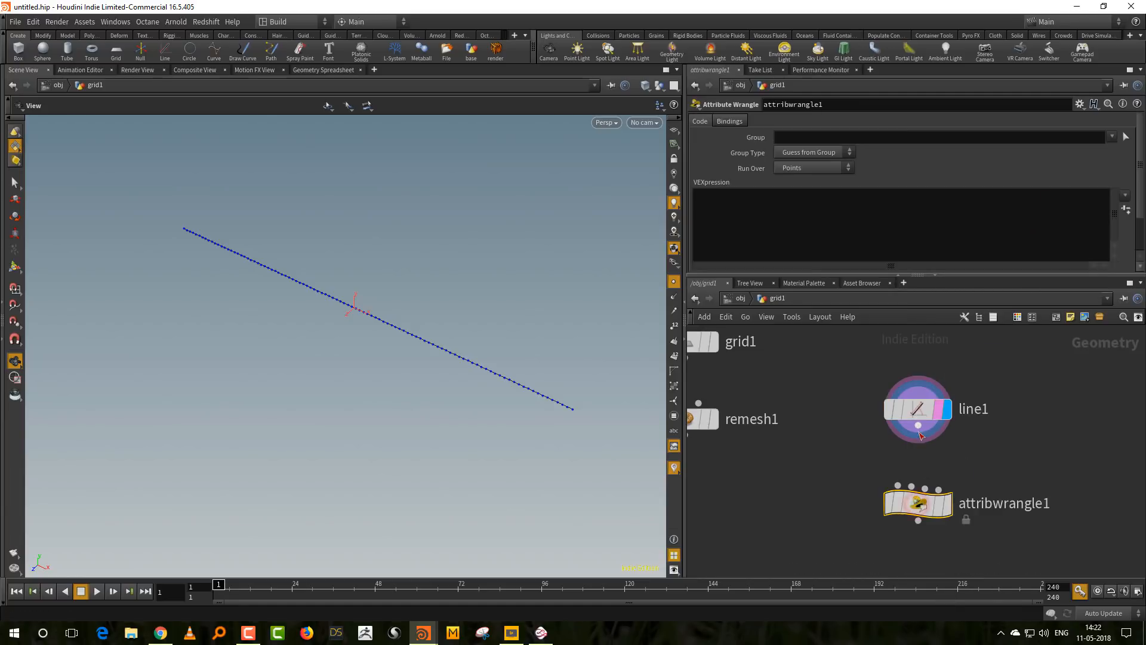
pyautogui.click(947, 507)
# Enter the wrangle's VEX code @N = set(0,0,1); to point the line's normals along Z.
pyautogui.click(835, 208)
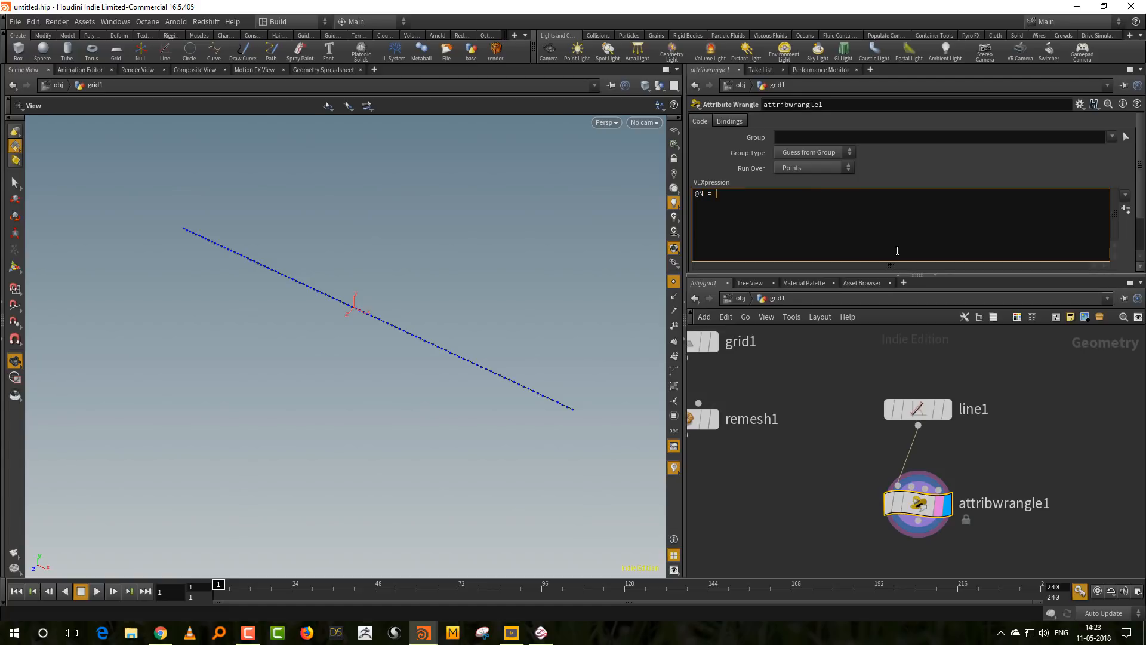
pyautogui.write('@N = set')
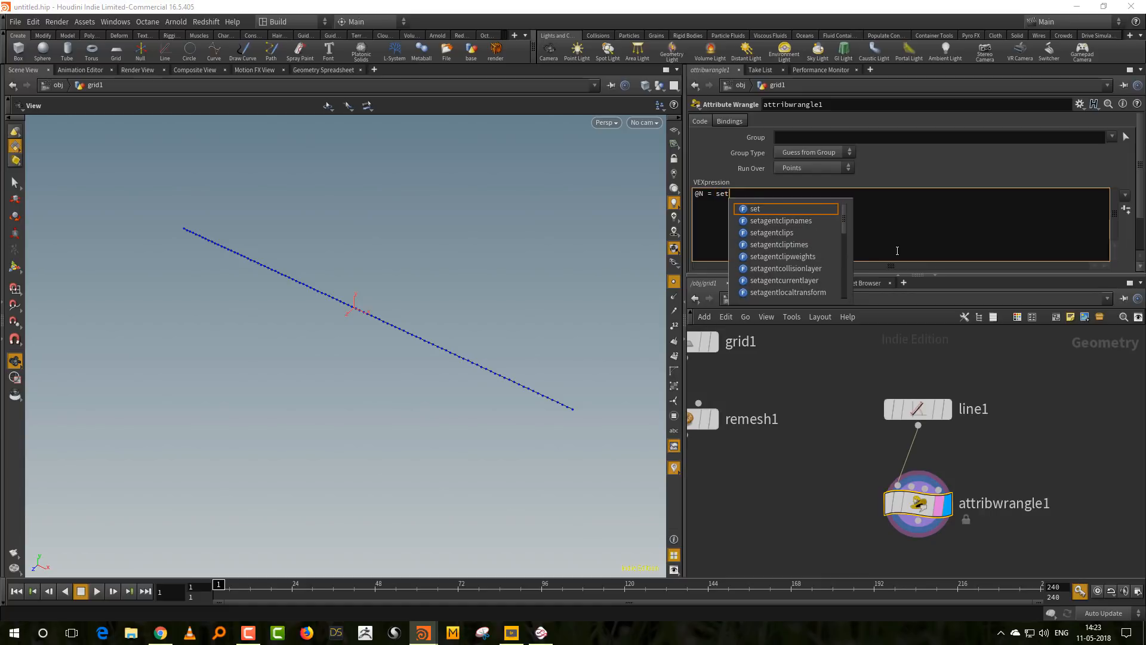
pyautogui.write('(0,0,1);')
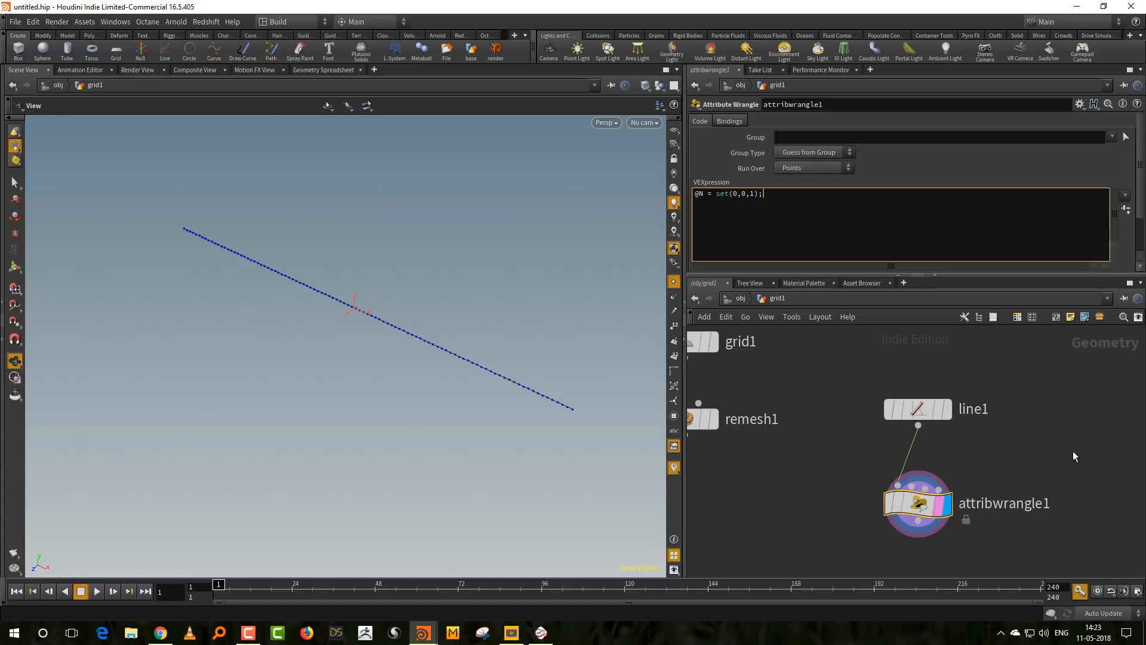
# Check the line's point normals in the viewport, leaving both the normal and point displays turned off.
pyautogui.click(674, 296)
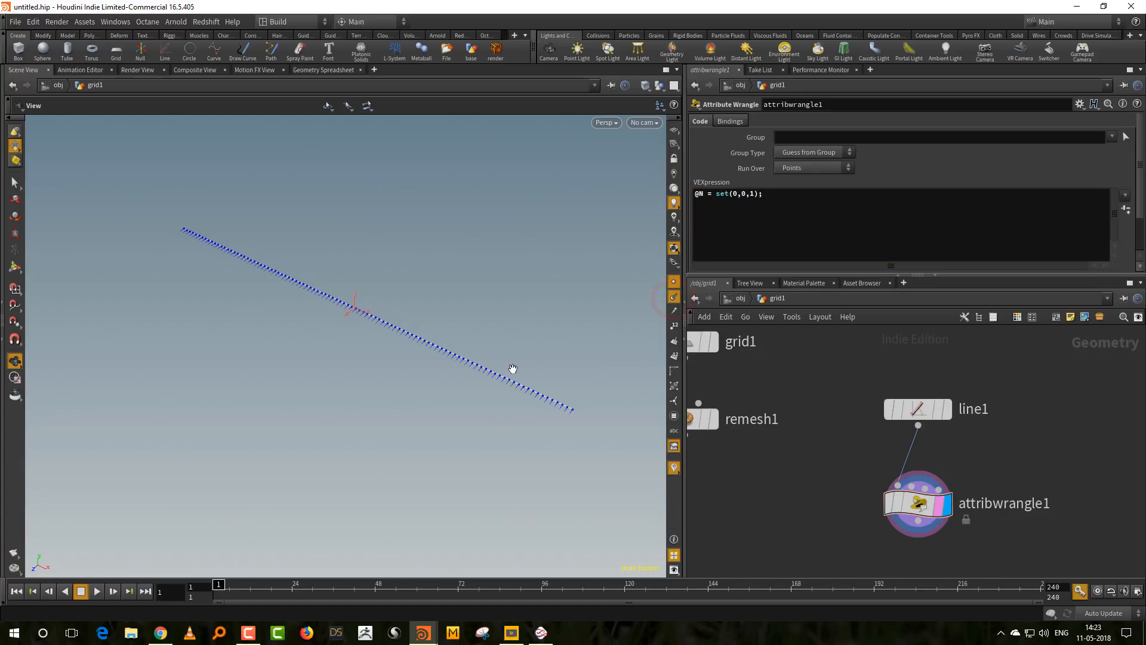
pyautogui.click(674, 296)
pyautogui.click(673, 281)
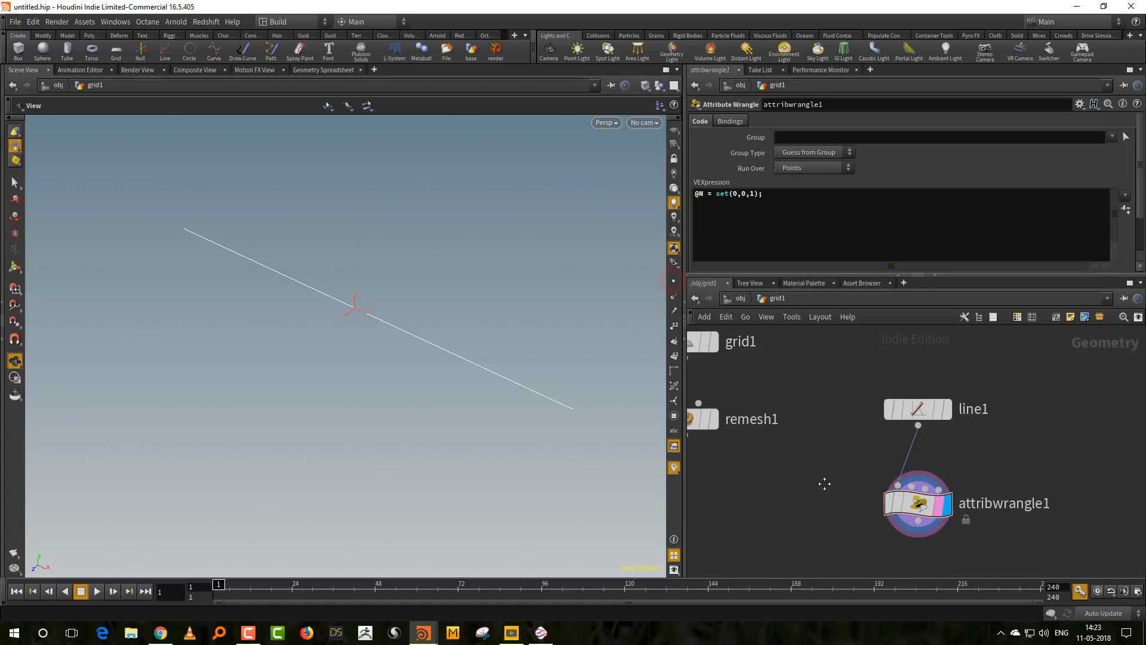
# Add a Mountain node after the attribute wrangle and display its result.
pyautogui.moveTo(825, 484); pyautogui.dragTo(803, 457, button='middle')
pyautogui.moveTo(819, 463); pyautogui.dragTo(803, 487, button='right')
pyautogui.moveTo(821, 379); pyautogui.dragTo(874, 404)
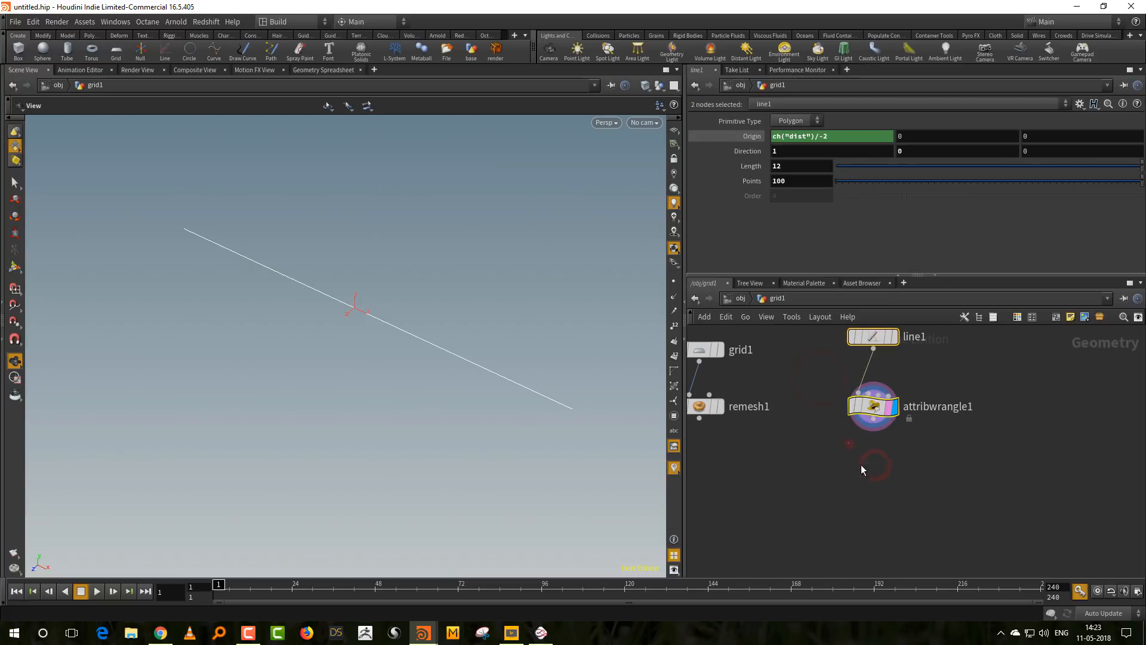
pyautogui.click(861, 465)
pyautogui.press('Tab')
pyautogui.write('mou')
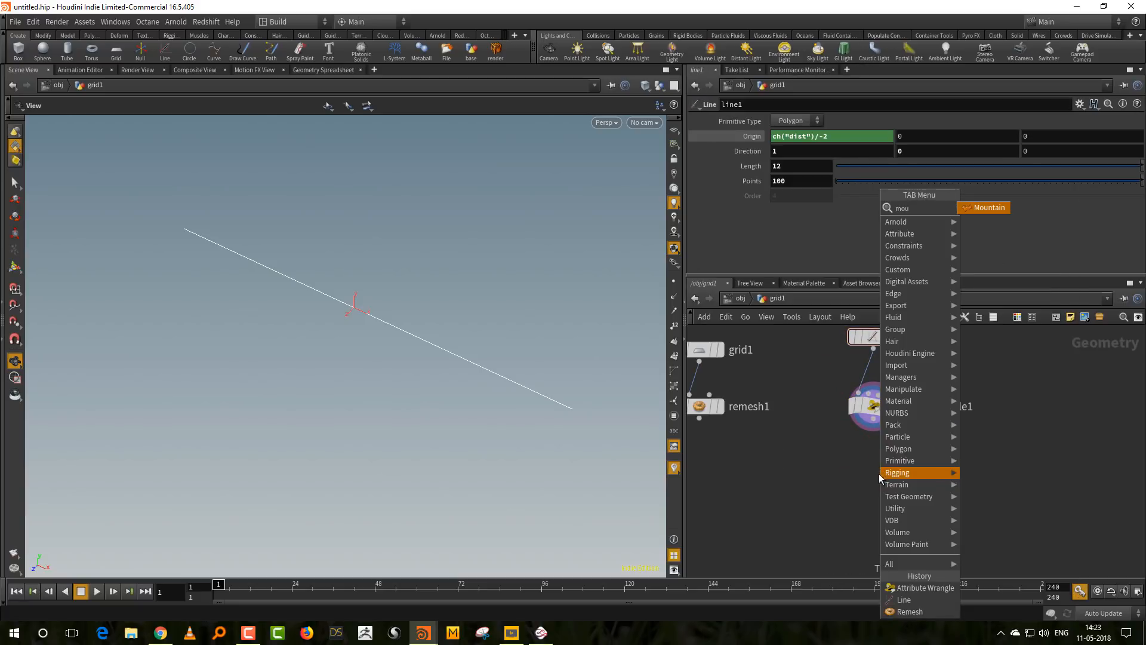
pyautogui.click(985, 207)
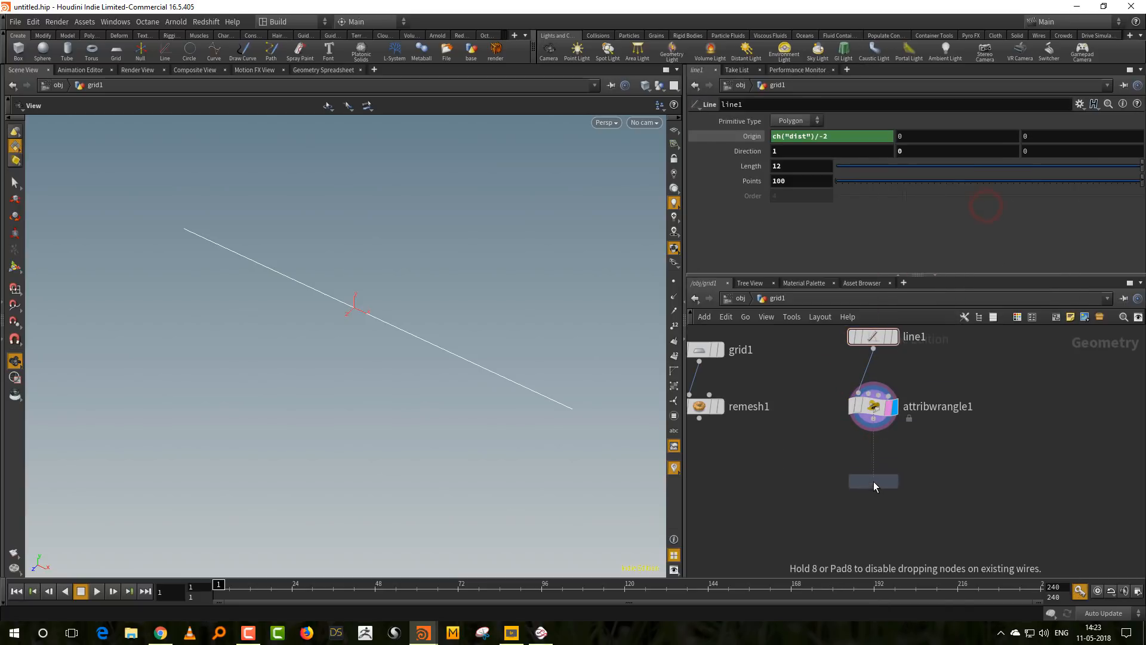
pyautogui.click(873, 481)
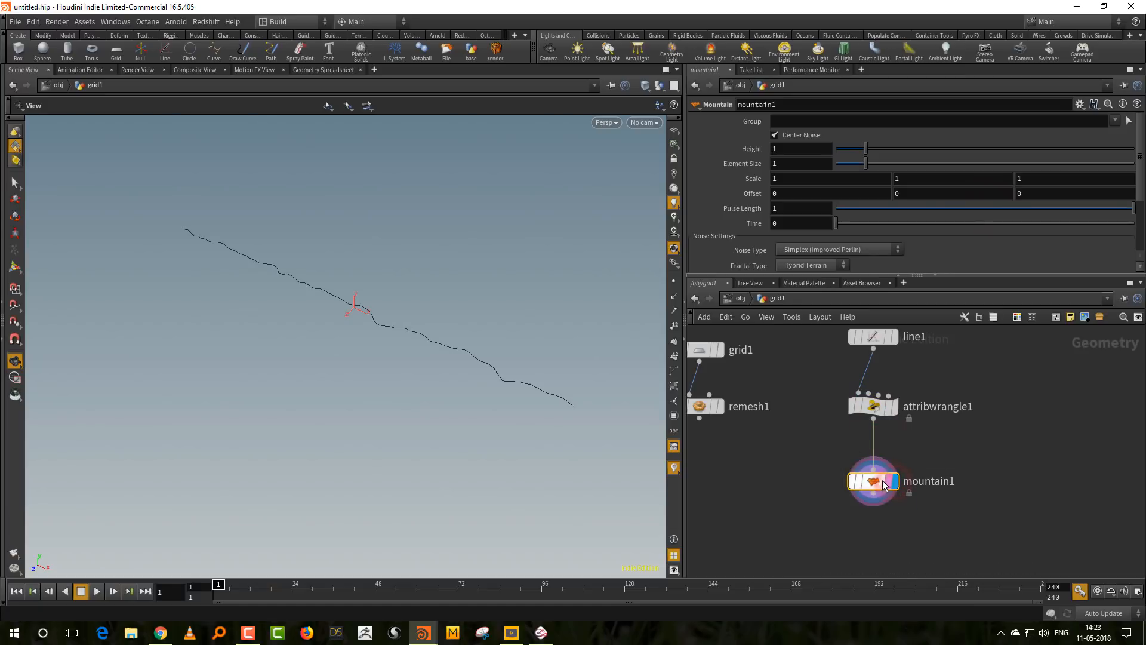
# Set the mountain's height to 5.53 and its element size to 3.91 to bend the river line.
pyautogui.keyDown('alt'); pyautogui.moveTo(391, 378); pyautogui.dragTo(436, 336); pyautogui.keyUp('alt')
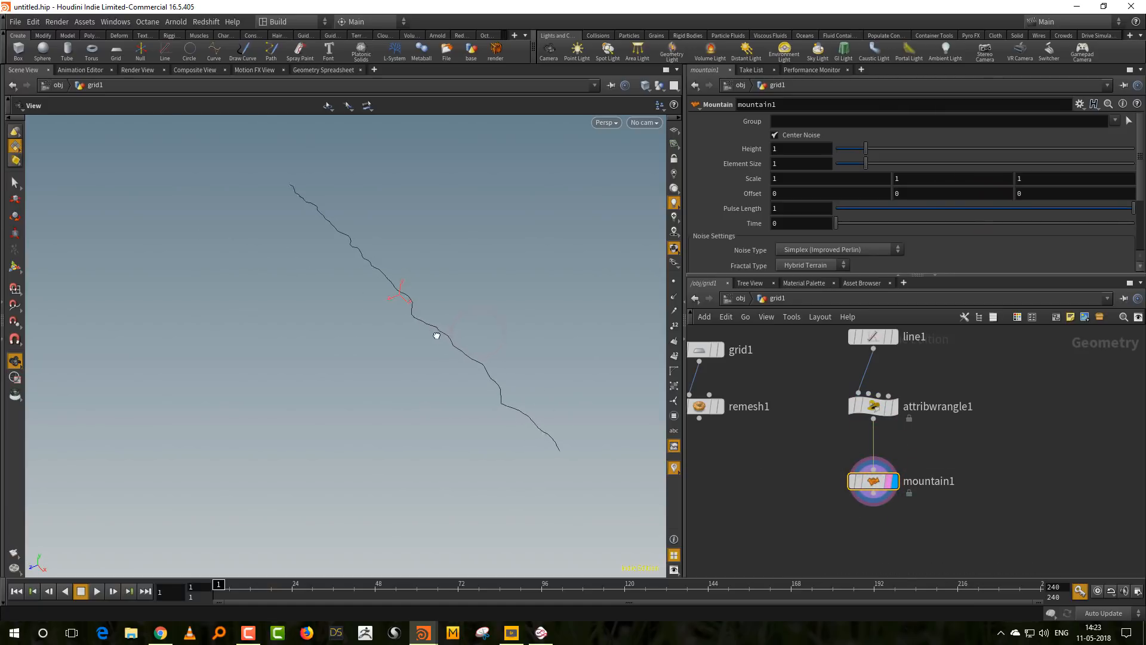
pyautogui.moveTo(847, 275); pyautogui.dragTo(848, 363)
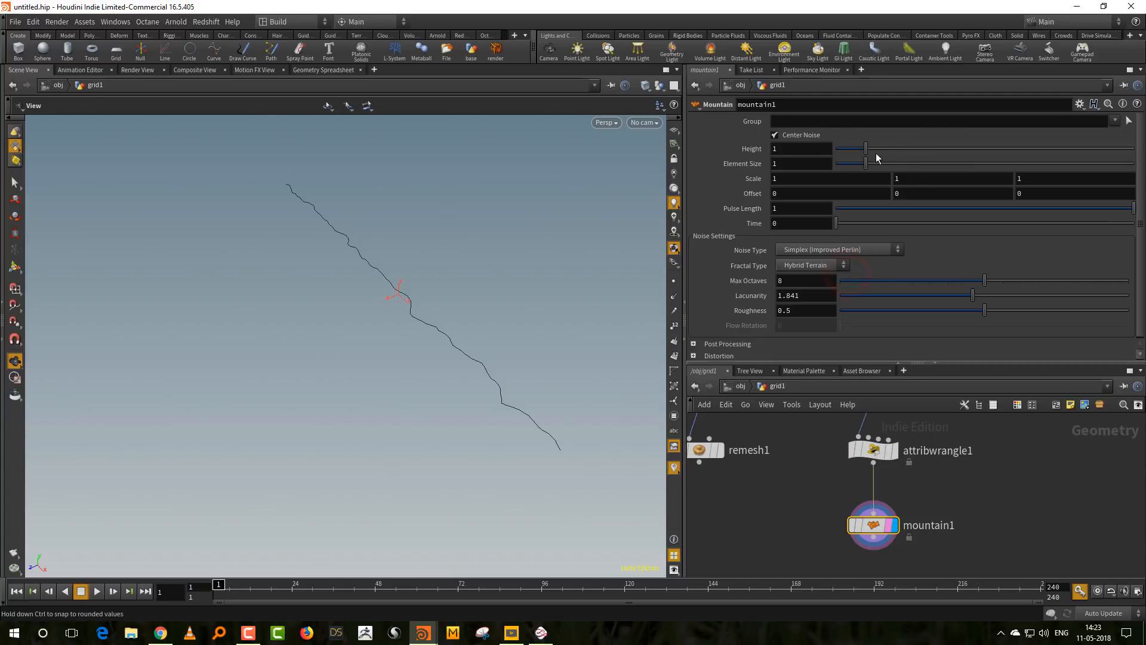
pyautogui.moveTo(866, 164); pyautogui.dragTo(1001, 153)
pyautogui.moveTo(929, 169); pyautogui.dragTo(975, 179)
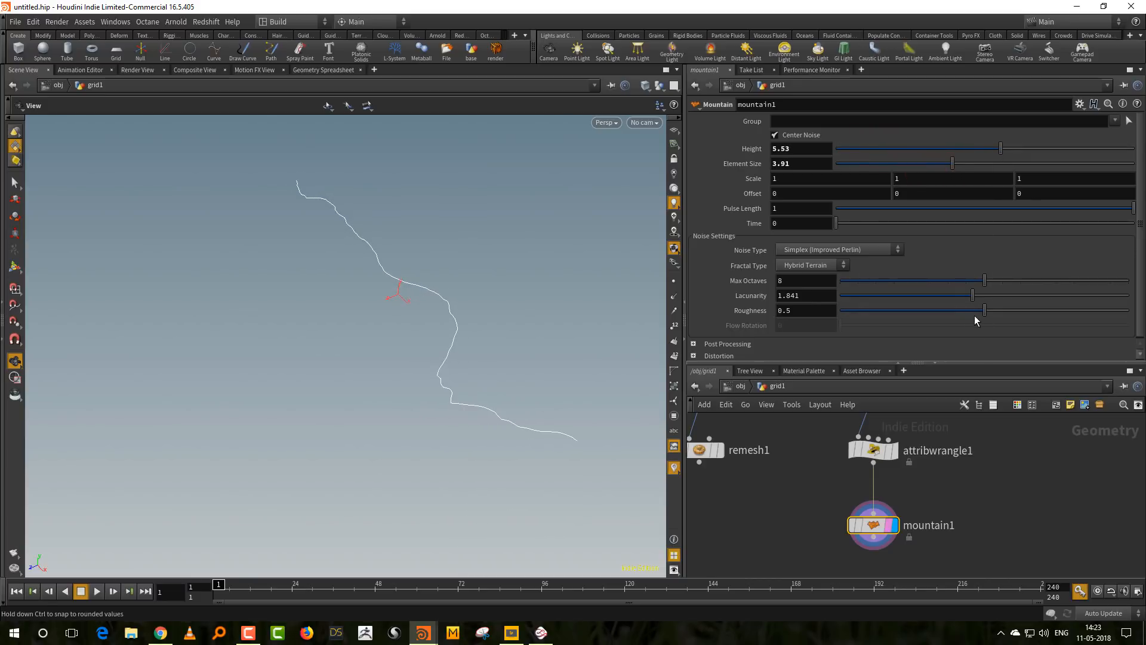
# Smooth the river curve by setting the mountain's lacunarity to 1.772 and roughness to 0.395.
pyautogui.moveTo(241, 590); pyautogui.dragTo(206, 596)
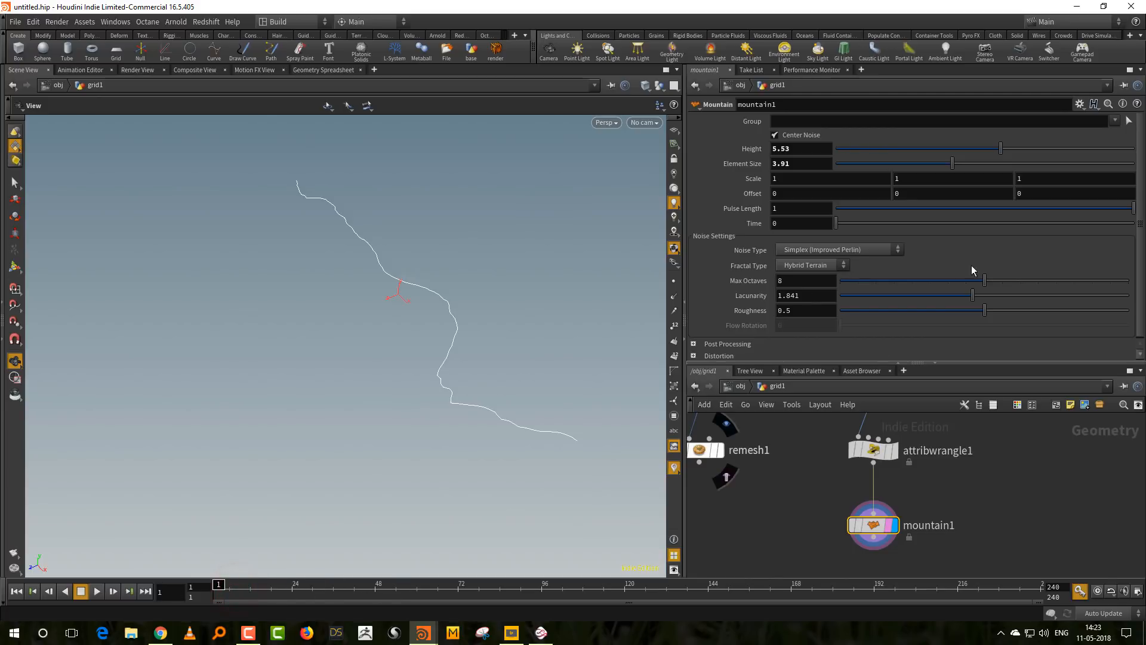
pyautogui.moveTo(985, 310)
pyautogui.mouseDown()
pyautogui.moveTo(917, 315)
pyautogui.moveTo(942, 316)
pyautogui.moveTo(944, 297)
pyautogui.moveTo(968, 303)
pyautogui.mouseUp()
pyautogui.click(954, 313)
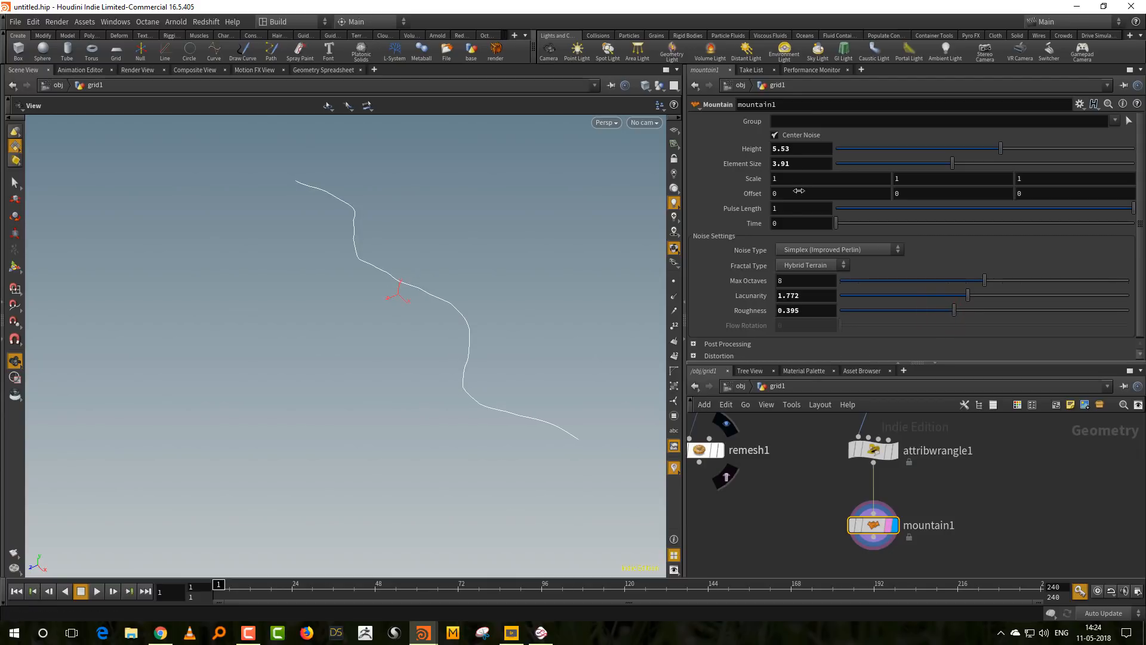
# Try different offset values for the mountain noise and undo them.
pyautogui.moveTo(799, 191); pyautogui.dragTo(896, 178, button='middle')
pyautogui.hotkey('ctrl', 'z')
pyautogui.moveTo(931, 193)
pyautogui.mouseDown(button='middle')
pyautogui.moveTo(1075, 194)
pyautogui.moveTo(932, 190)
pyautogui.mouseUp(button='middle')
pyautogui.moveTo(1034, 192); pyautogui.dragTo(915, 210, button='middle')
pyautogui.hotkey('ctrl', 'z')
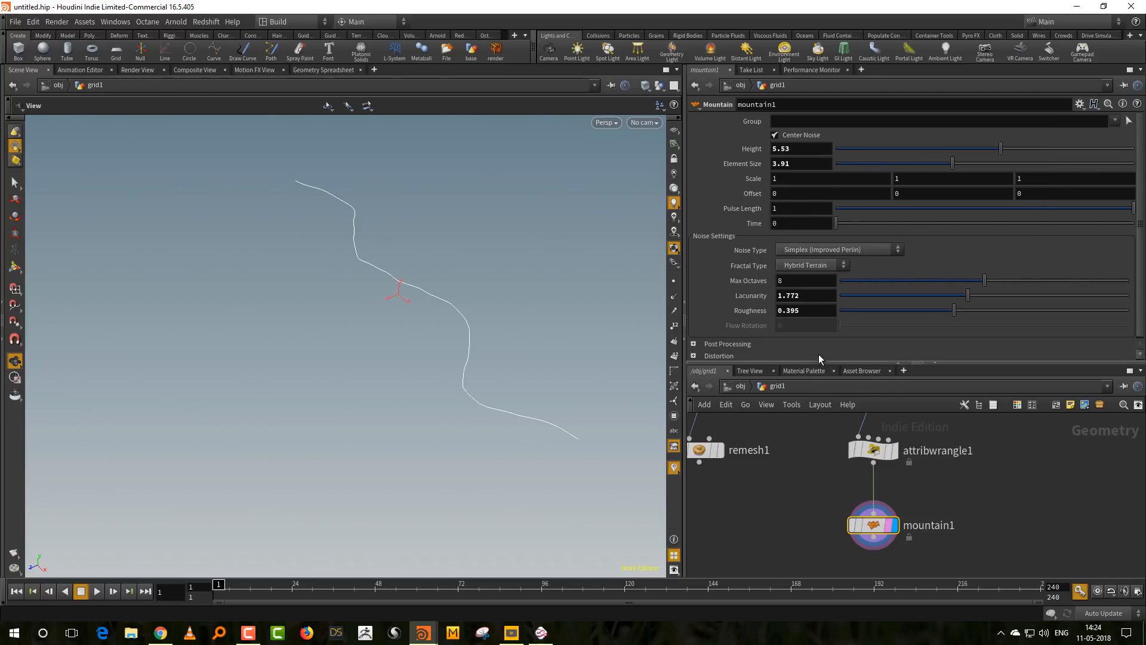
# Lay out all nodes in the network automatically so the grid and line branches stand side by side.
pyautogui.moveTo(819, 362); pyautogui.dragTo(819, 286)
pyautogui.press('l')
pyautogui.moveTo(839, 392); pyautogui.dragTo(773, 473)
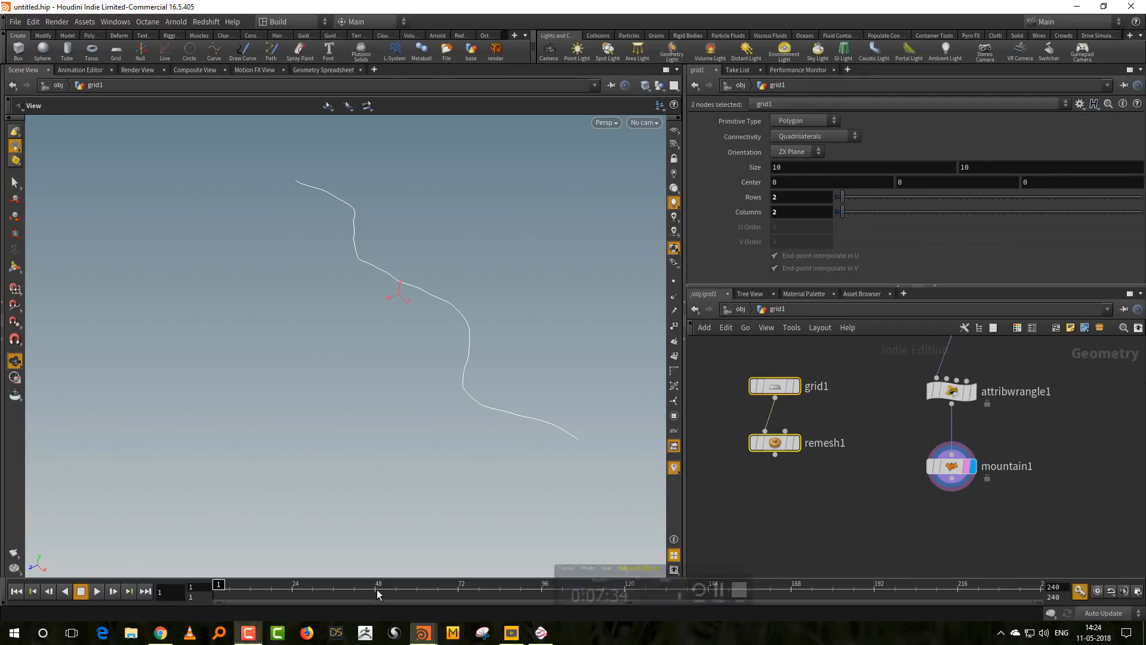
pyautogui.click(879, 504)
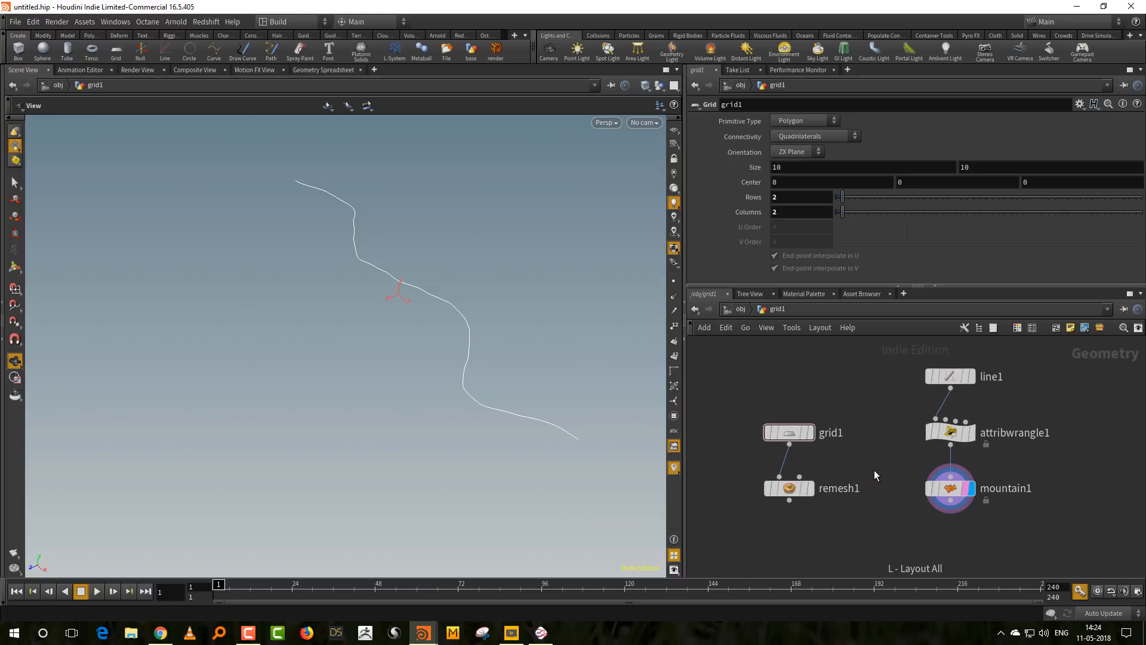
pyautogui.moveTo(562, 338); pyautogui.dragTo(469, 348, button='middle')
pyautogui.moveTo(469, 347); pyautogui.dragTo(460, 353)
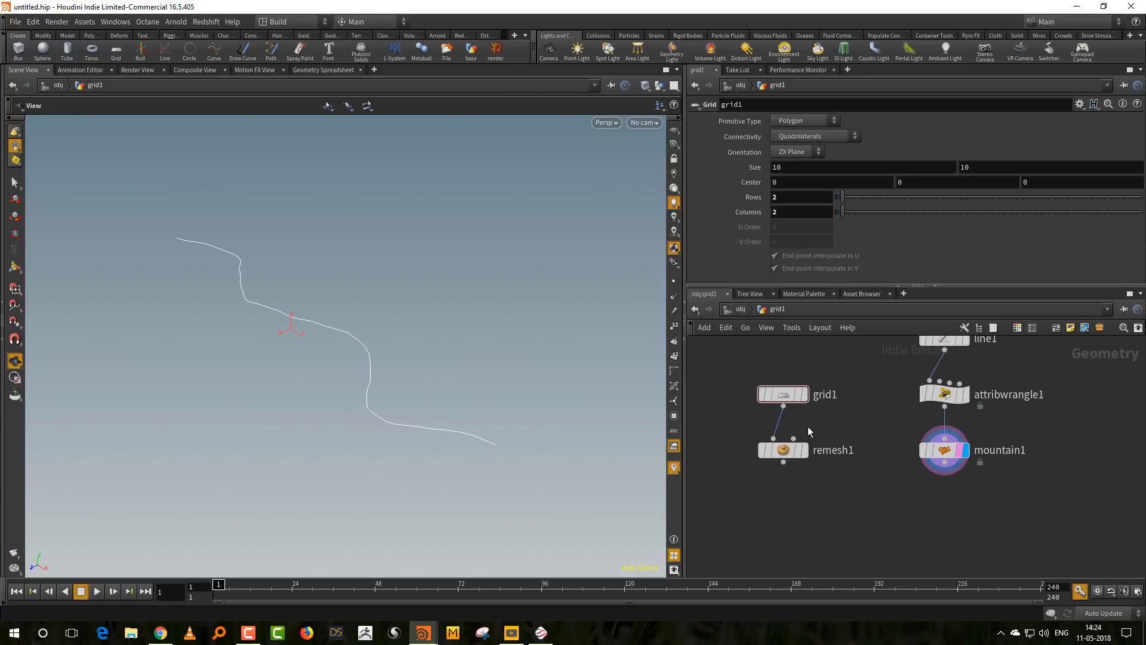
# Add a Color node after the remesh and display the coloured grid.
pyautogui.press('Tab')
pyautogui.write('colo')
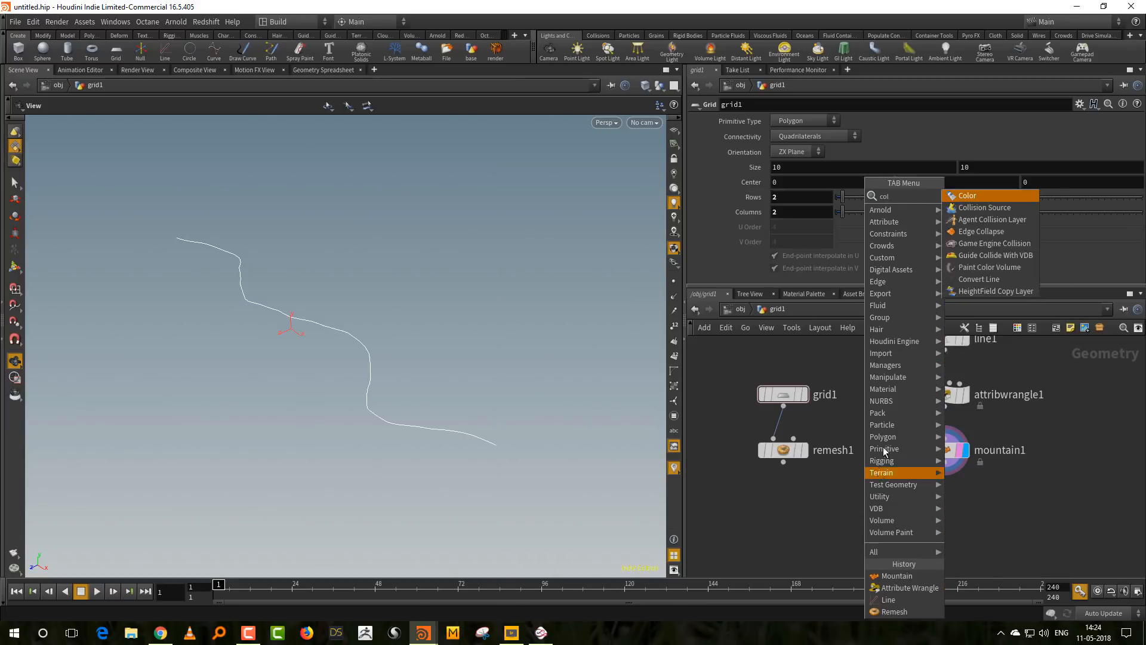
pyautogui.click(973, 198)
pyautogui.click(784, 528)
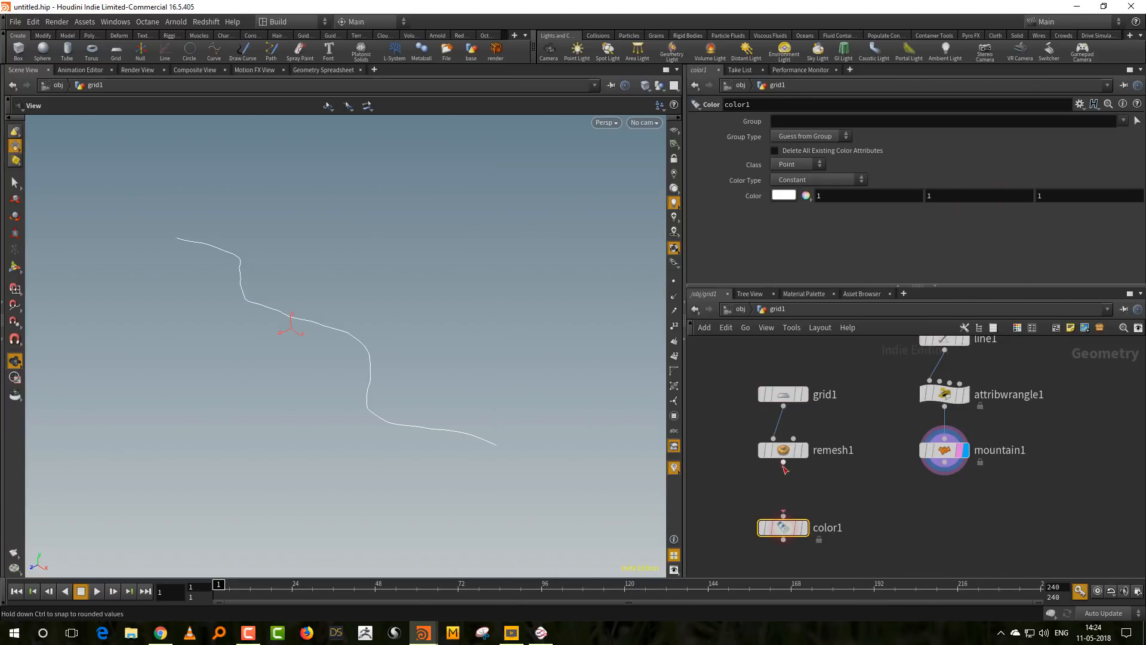
pyautogui.moveTo(436, 356); pyautogui.dragTo(448, 396)
pyautogui.moveTo(448, 397); pyautogui.dragTo(490, 383, button='middle')
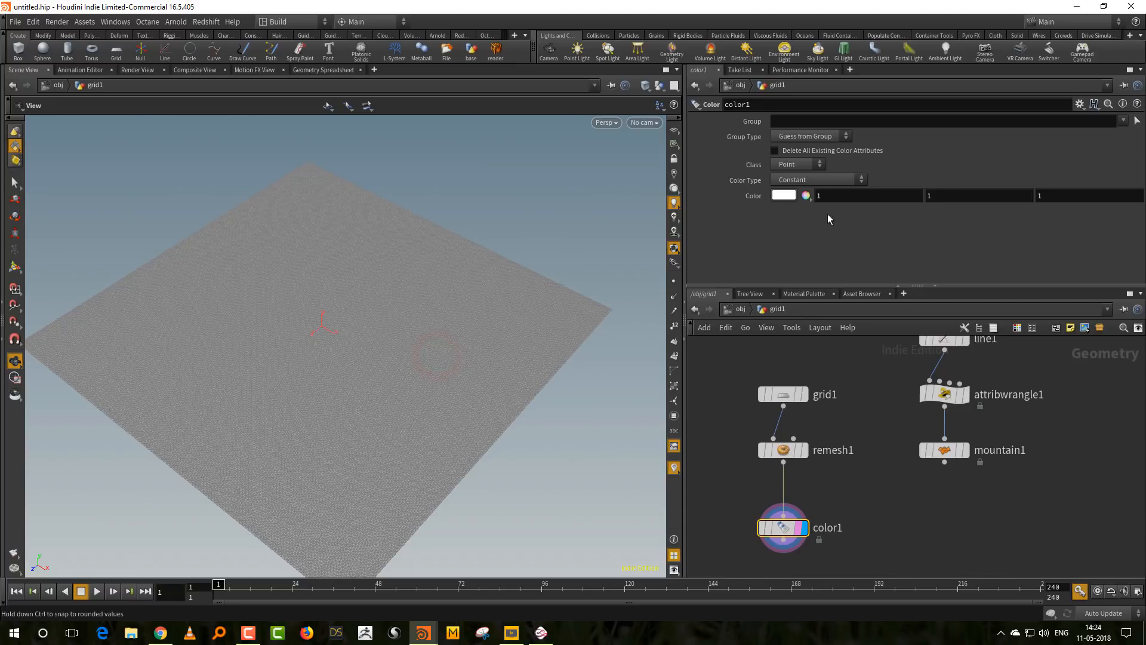
# Set the grid's colour to black (0, 0, 0).
pyautogui.click(784, 196)
pyautogui.moveTo(808, 256); pyautogui.dragTo(752, 264)
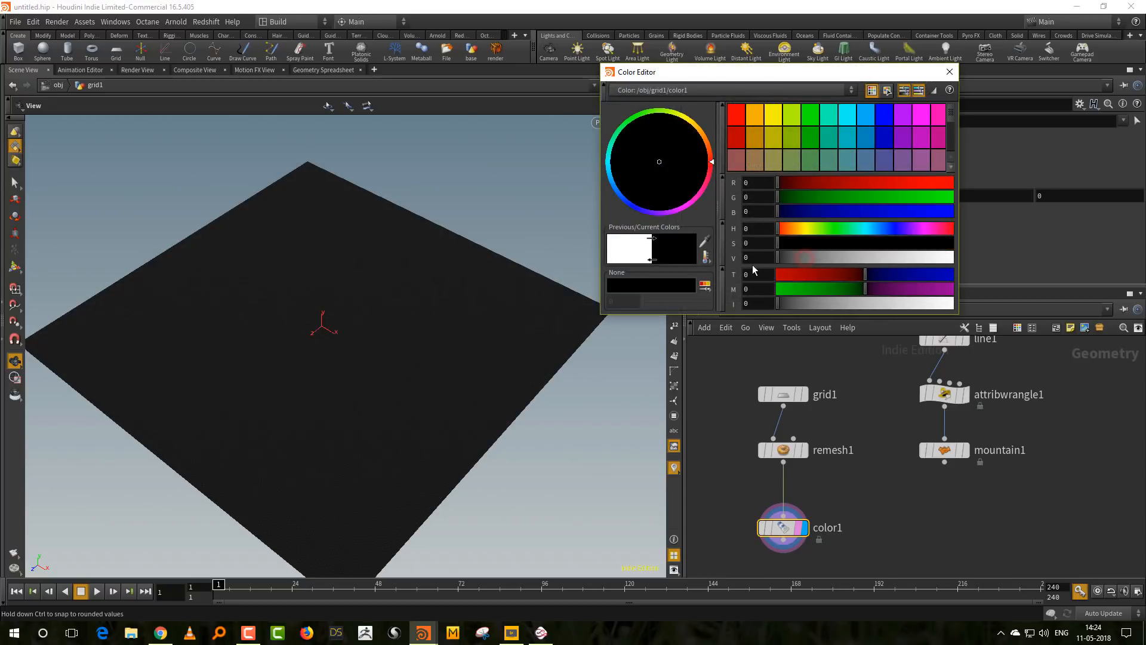
pyautogui.click(949, 72)
# Add an Attribute Transfer node below the grid and line branches.
pyautogui.moveTo(888, 496); pyautogui.dragTo(869, 451, button='middle')
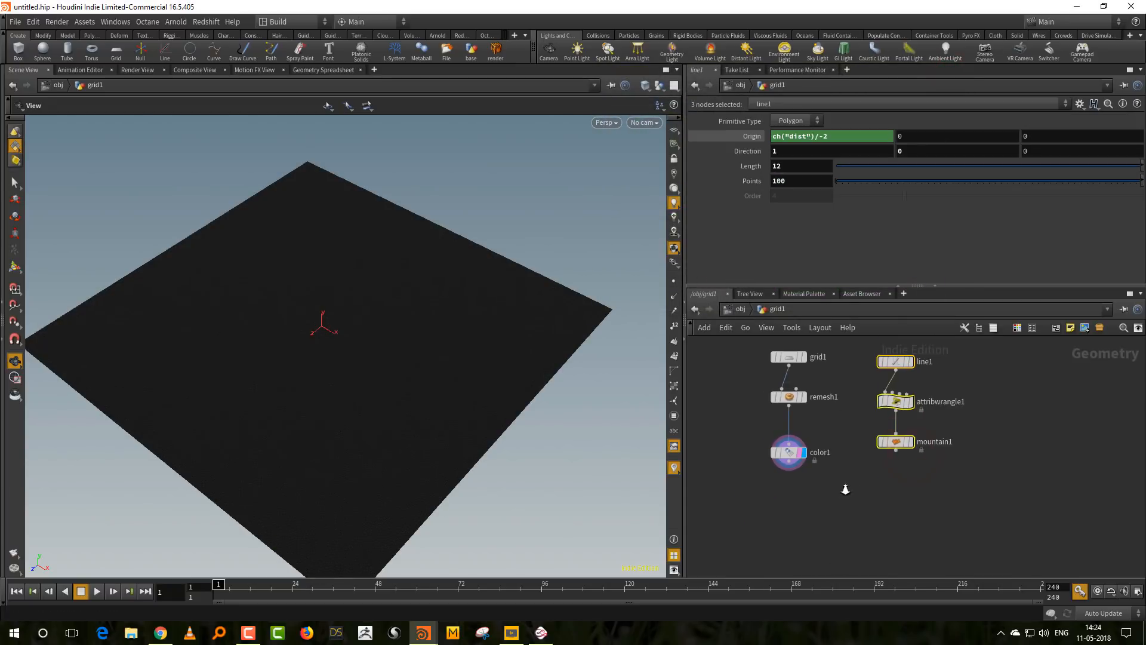
pyautogui.scroll(2, 843, 486)
pyautogui.rightClick(844, 487)
pyautogui.moveTo(844, 484)
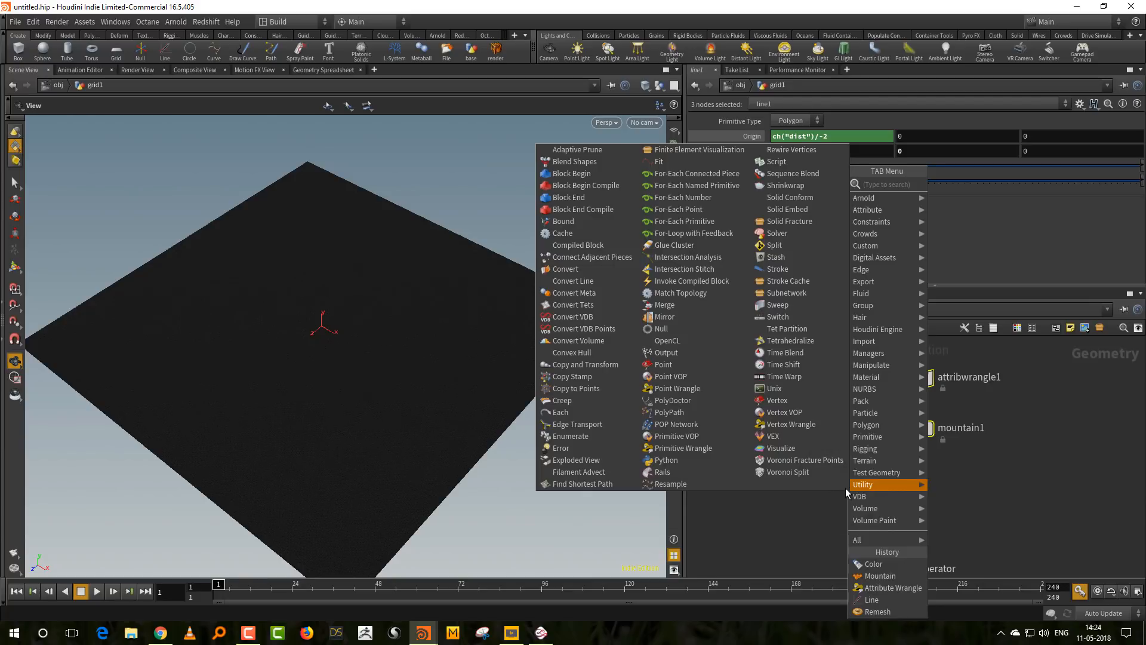
pyautogui.write('tranf')
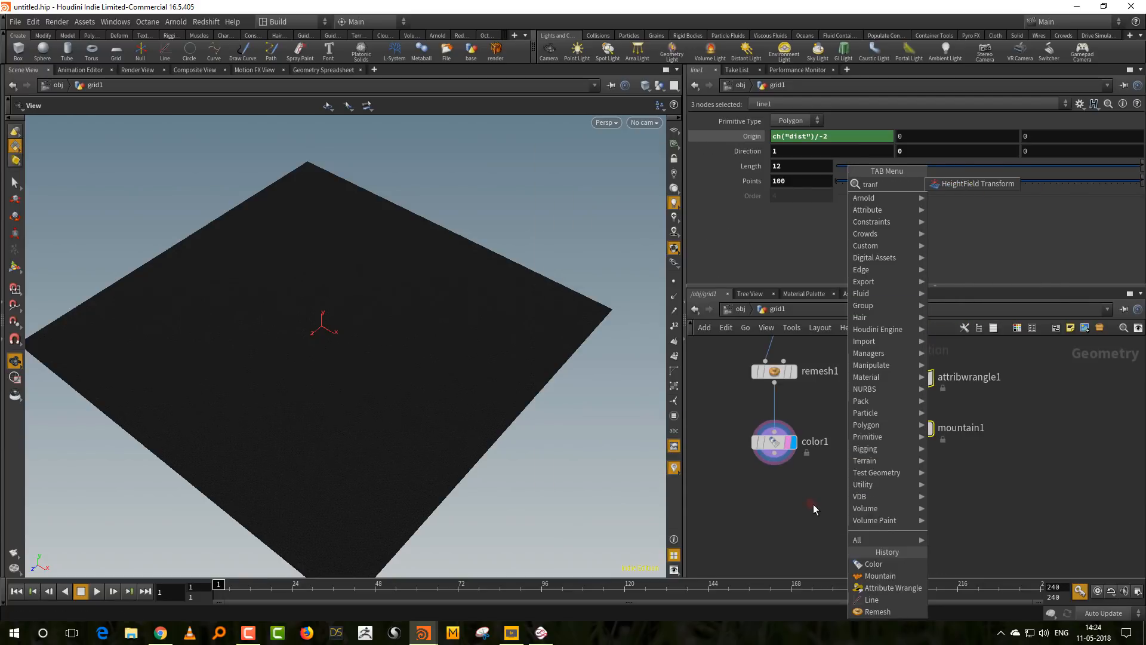
pyautogui.press('BackSpace')
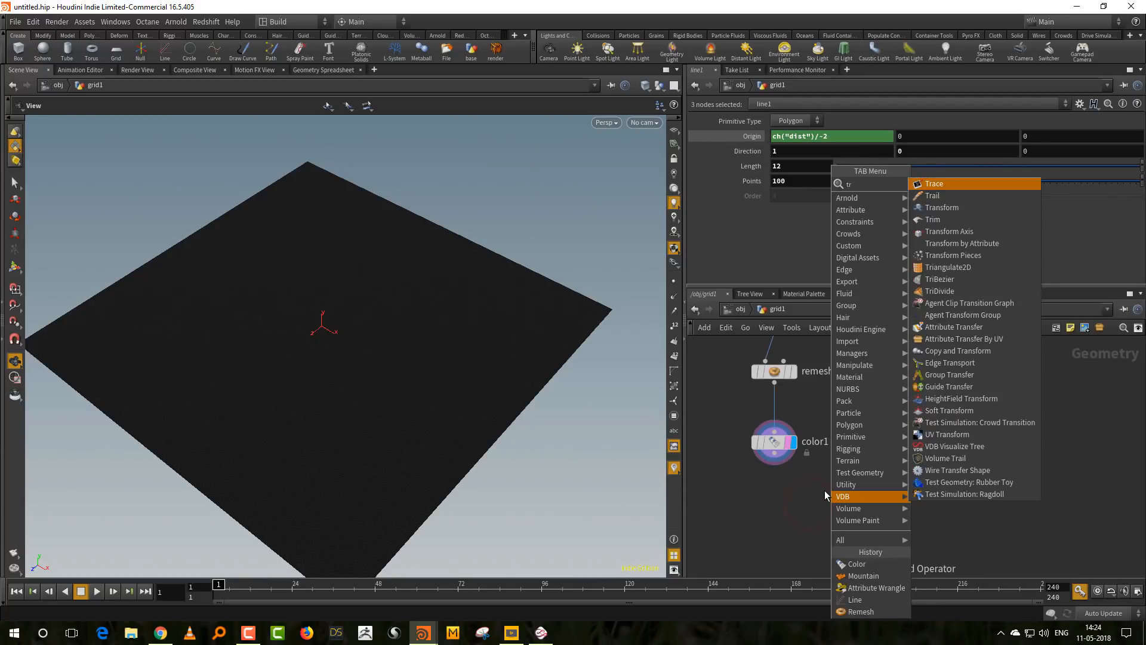
pyautogui.write('sf')
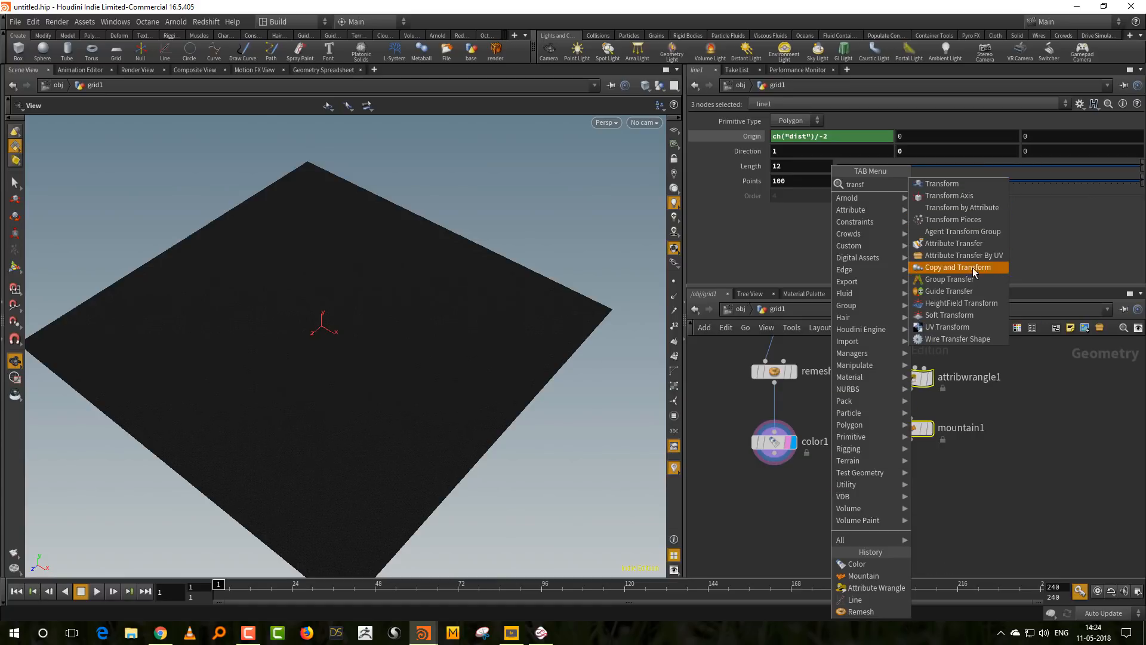
pyautogui.click(955, 243)
pyautogui.click(855, 528)
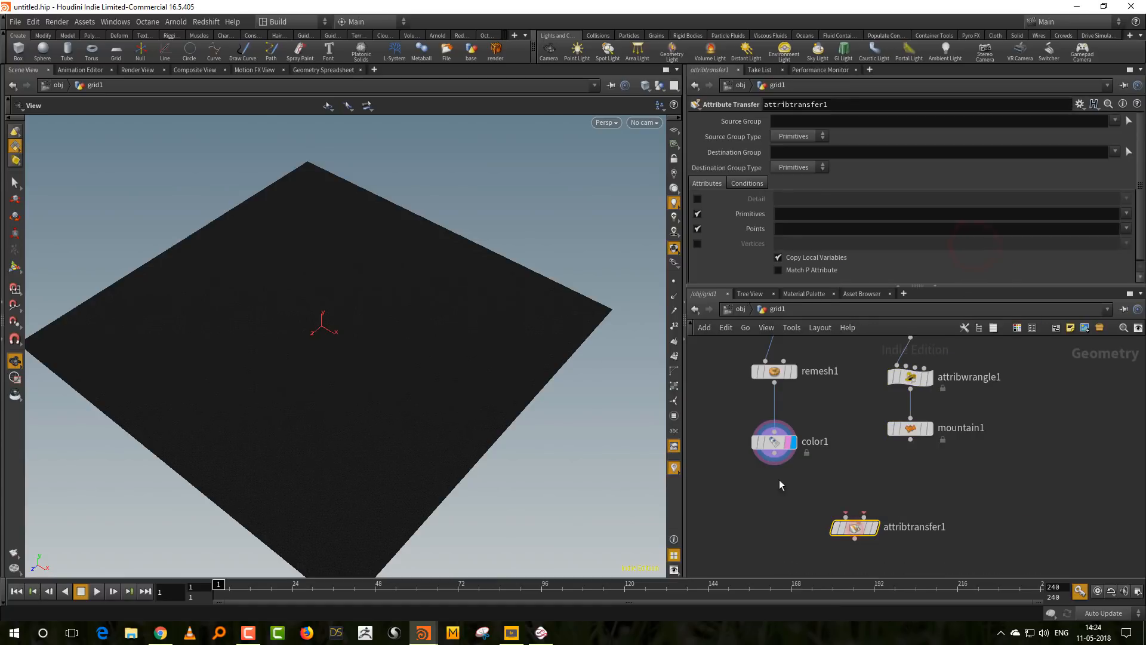
# Connect the grid's colour node to the Attribute Transfer's first input and the mountain to its second, and display the result.
pyautogui.moveTo(775, 454); pyautogui.dragTo(845, 516)
pyautogui.moveTo(911, 440); pyautogui.dragTo(864, 516)
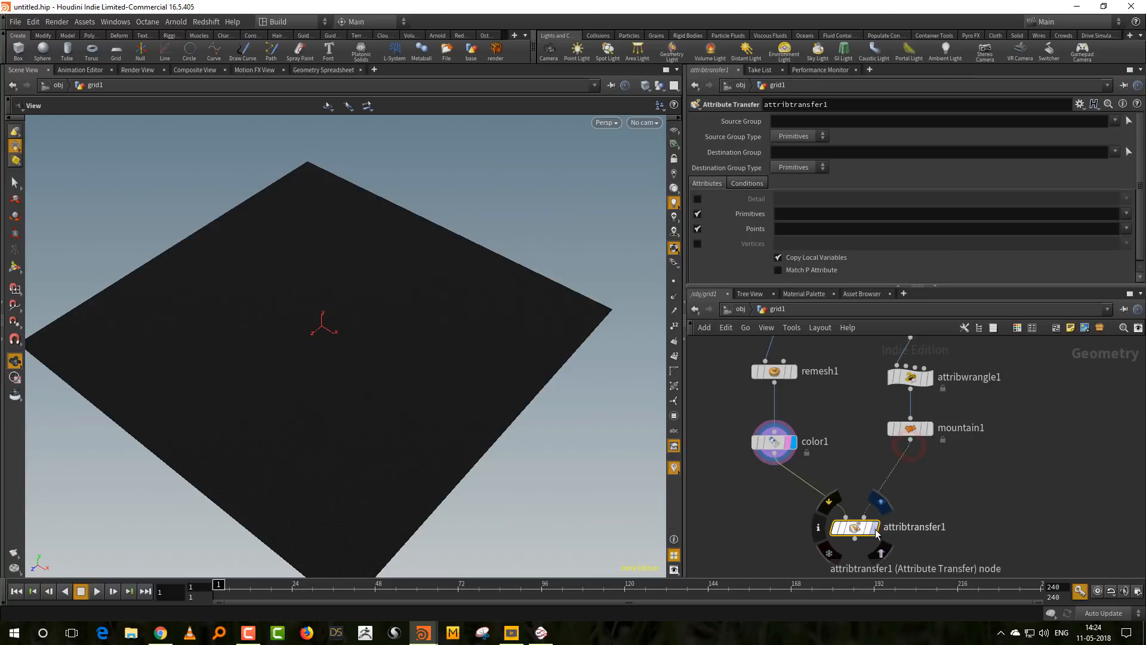
pyautogui.click(874, 529)
# Insert a second Color node between the mountain and the Attribute Transfer.
pyautogui.click(971, 428)
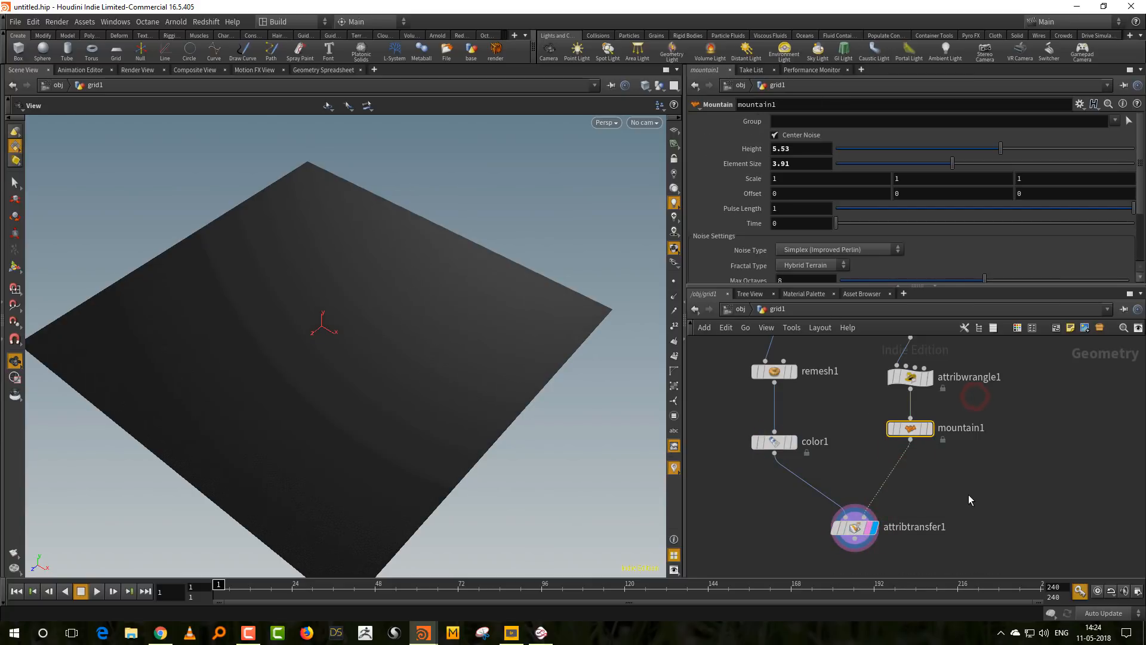
pyautogui.press('Tab')
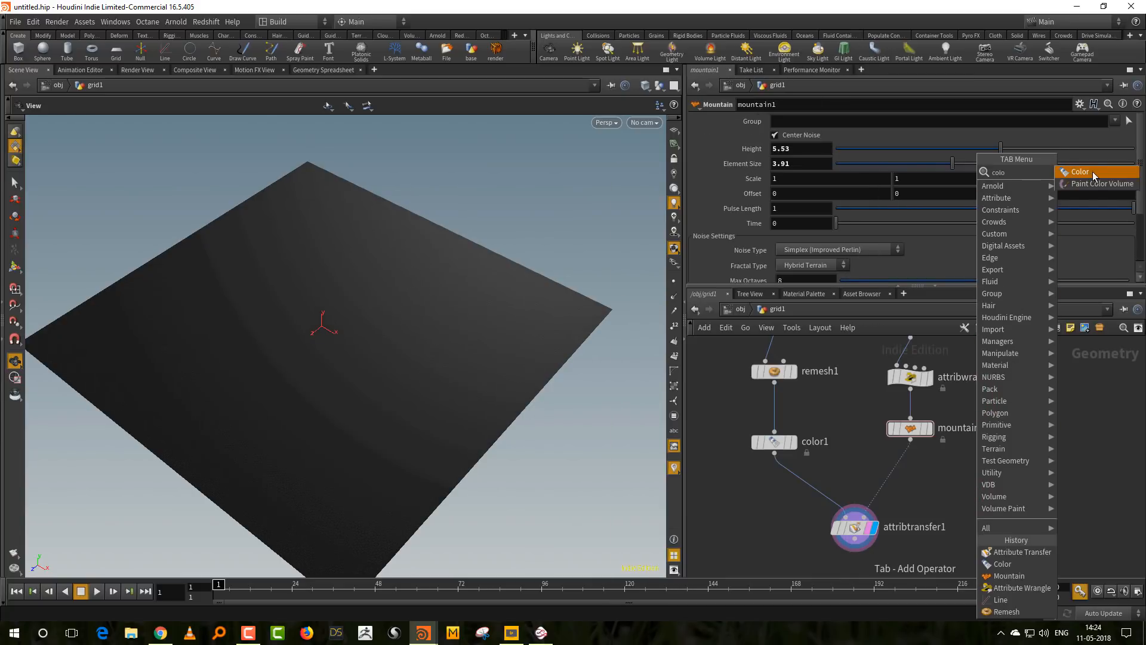
pyautogui.click(1093, 171)
pyautogui.click(896, 469)
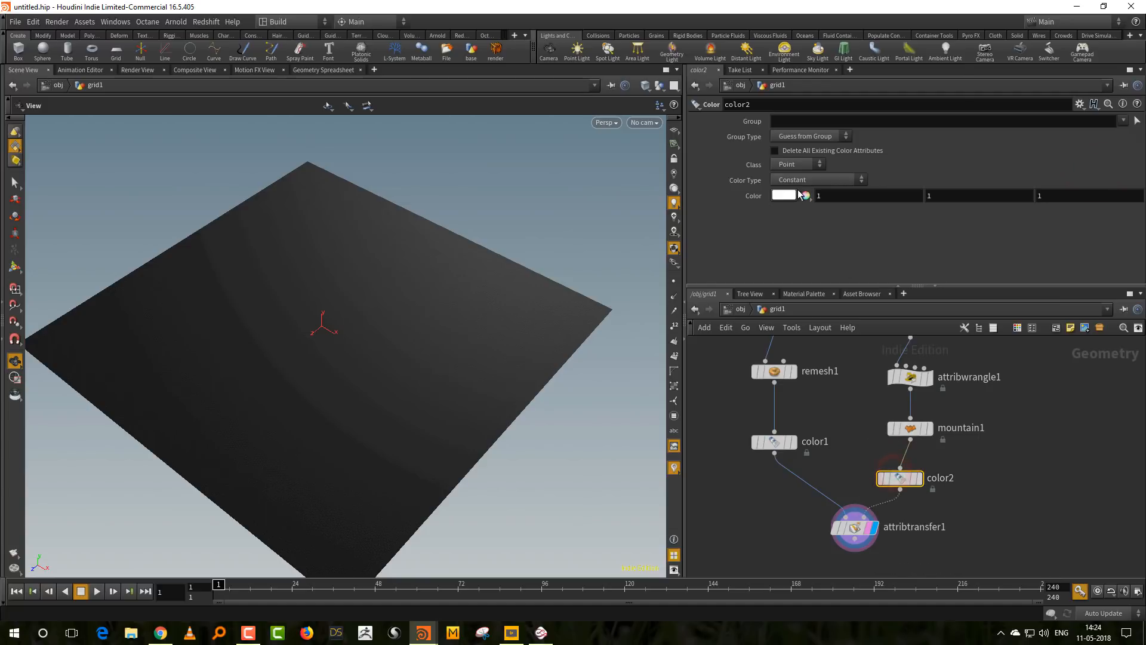
# Set the river line's Color node to pure red (1, 0, 0).
pyautogui.click(797, 188)
pyautogui.moveTo(912, 243); pyautogui.dragTo(974, 243)
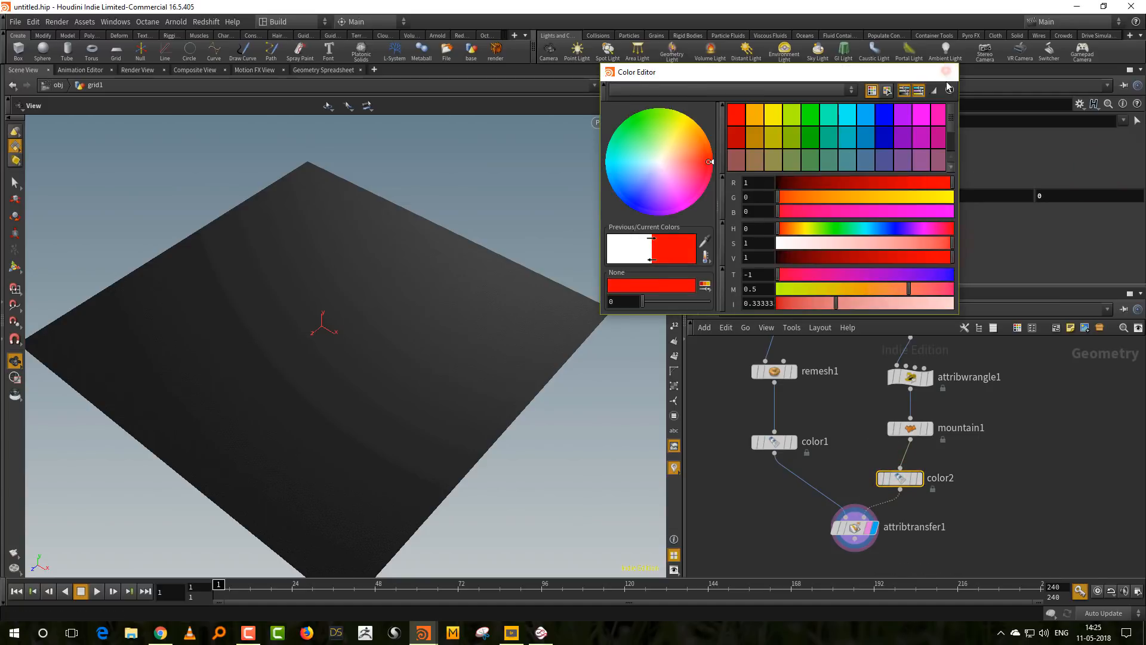
pyautogui.click(949, 72)
# Turn off primitive attributes in the Attribute Transfer and restrict the point attributes to Cd.
pyautogui.click(853, 529)
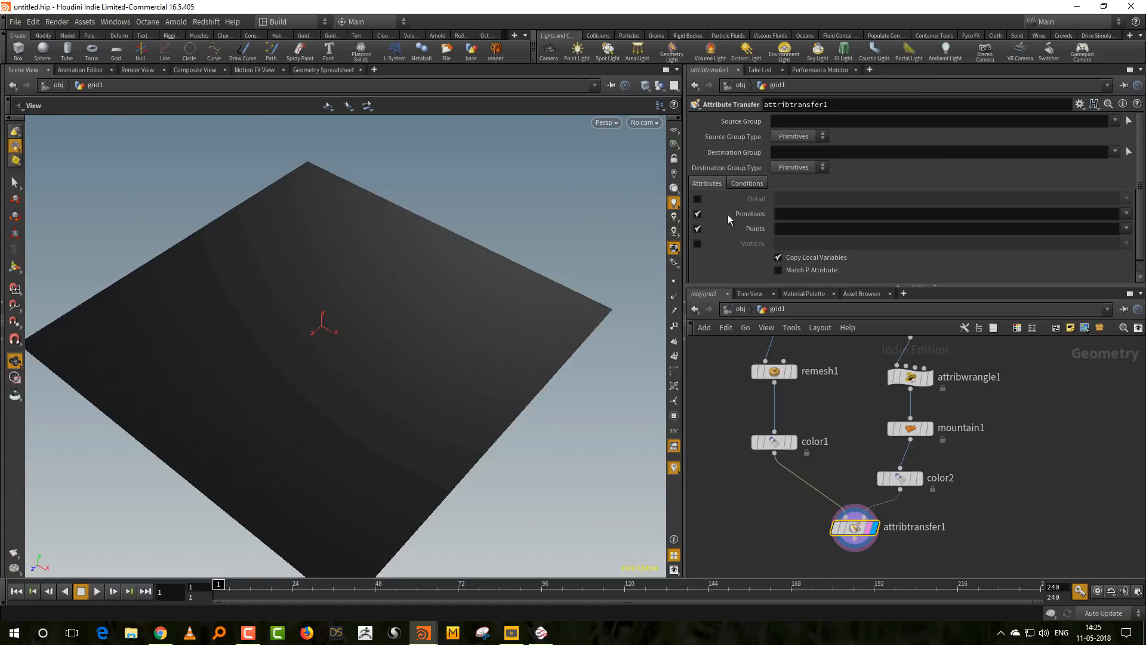
pyautogui.click(704, 213)
pyautogui.click(797, 226)
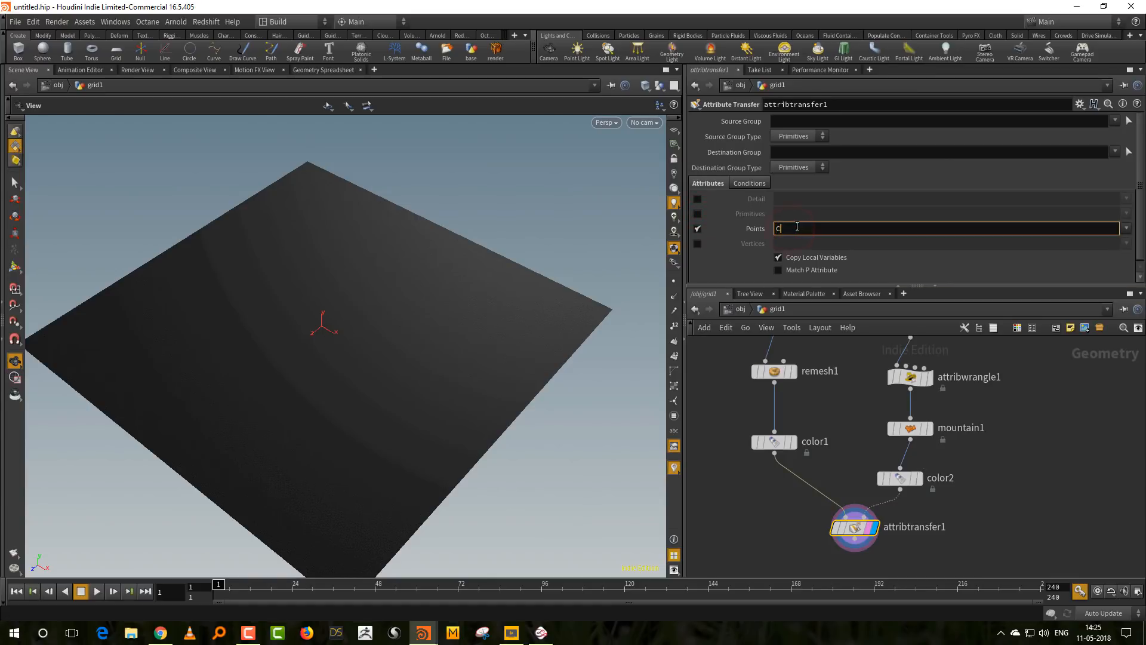
pyautogui.write('Cd')
pyautogui.press('Return')
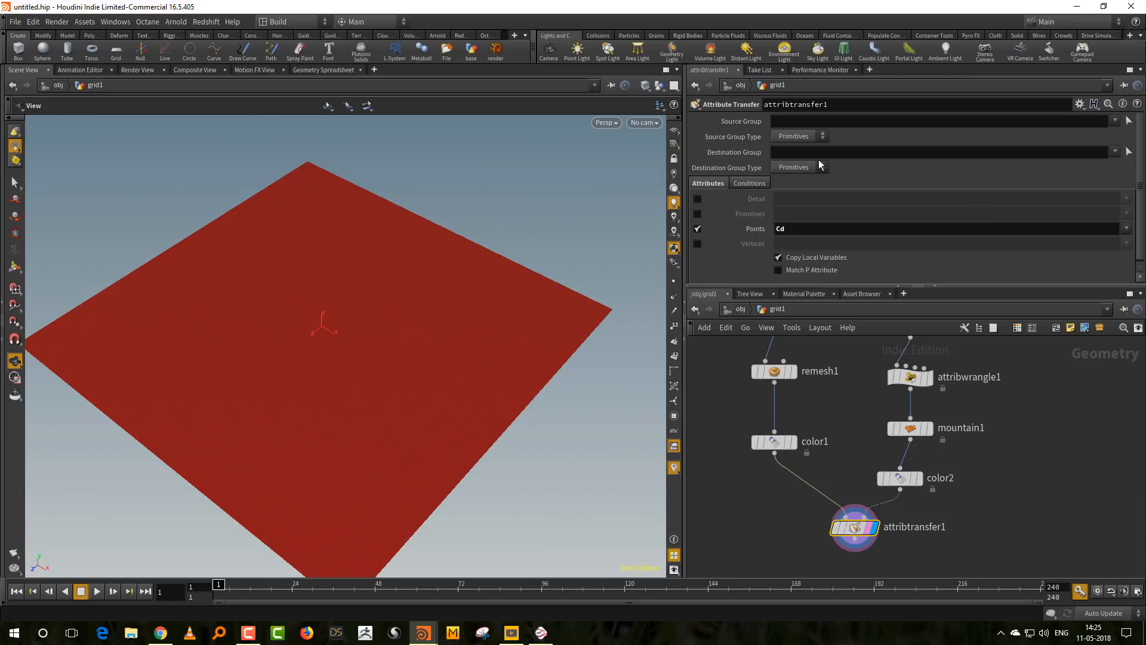
# In the Attribute Transfer's conditions, choose the Blinn model kernel, a distance threshold of 0.25 and a blend width of 0.51.
pyautogui.click(749, 183)
pyautogui.click(815, 199)
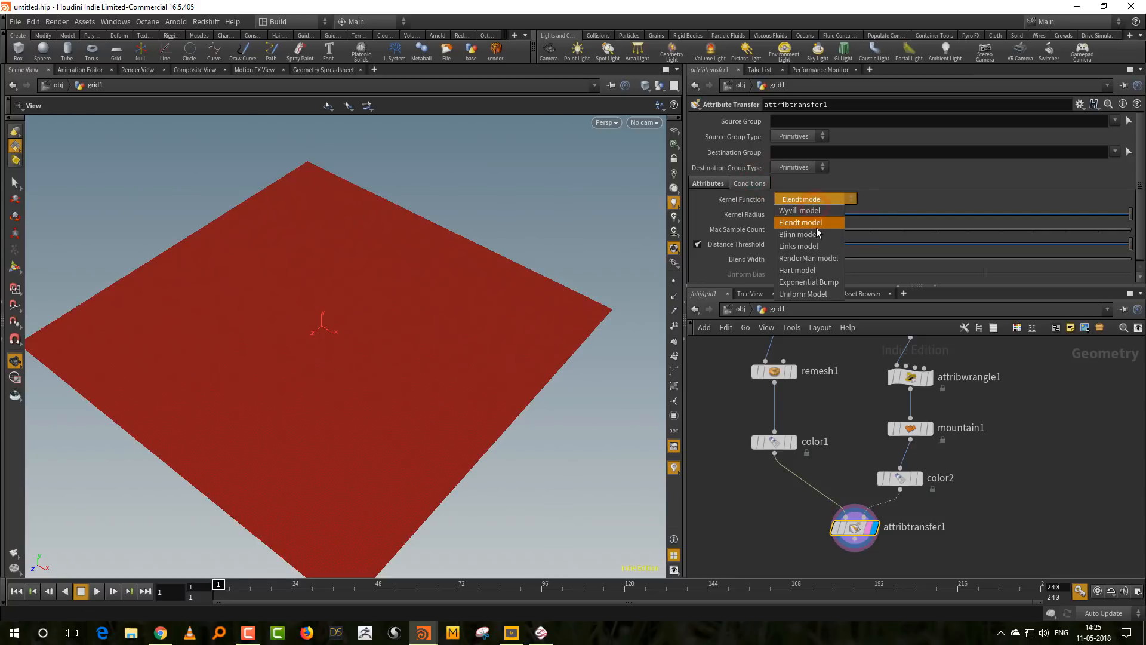
pyautogui.click(816, 233)
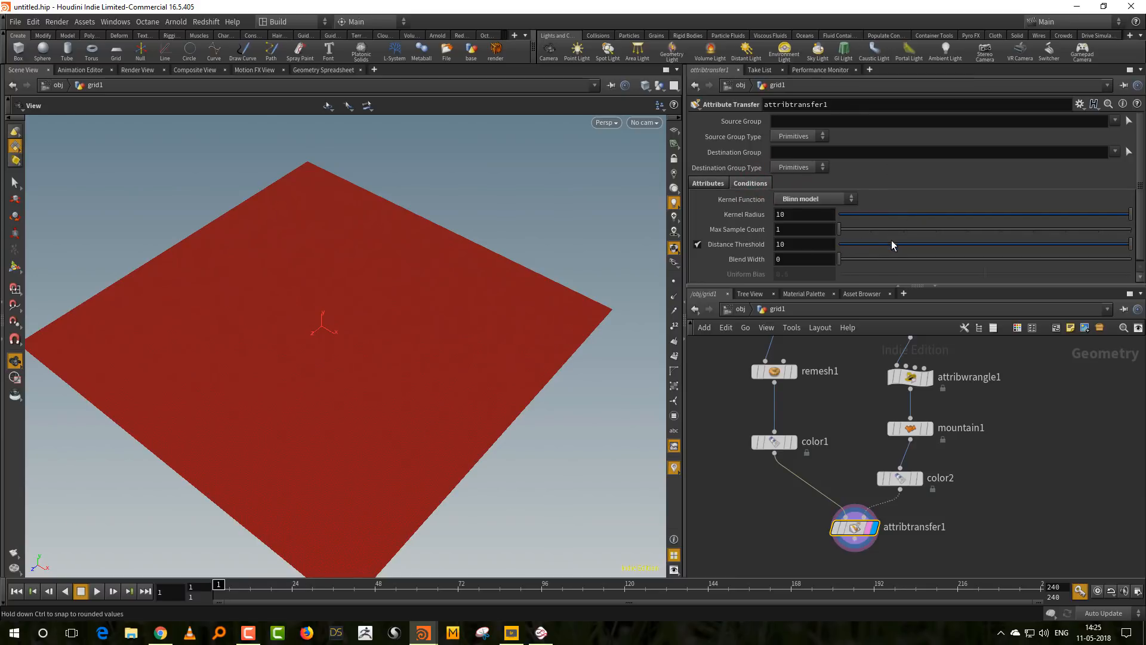
pyautogui.moveTo(890, 242)
pyautogui.mouseDown()
pyautogui.moveTo(848, 246)
pyautogui.moveTo(856, 266)
pyautogui.mouseUp()
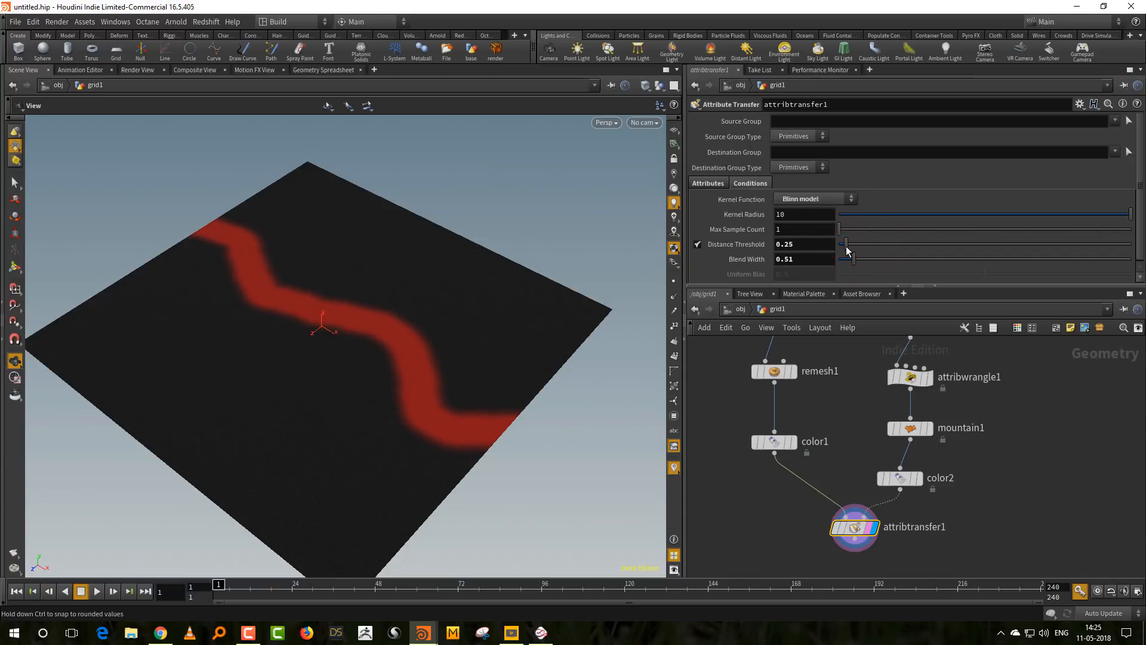
# Set the Remesh node's target edge length to 0.06.
pyautogui.moveTo(810, 404); pyautogui.dragTo(754, 326)
pyautogui.moveTo(789, 214); pyautogui.dragTo(798, 212)
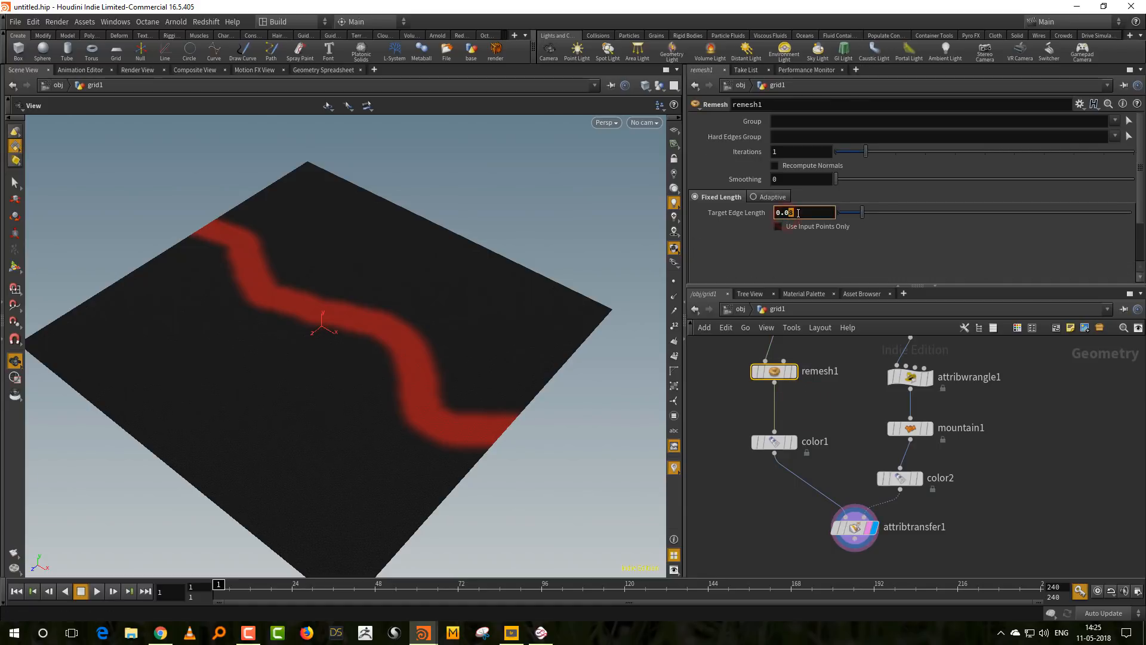
pyautogui.write('6')
pyautogui.press('Return')
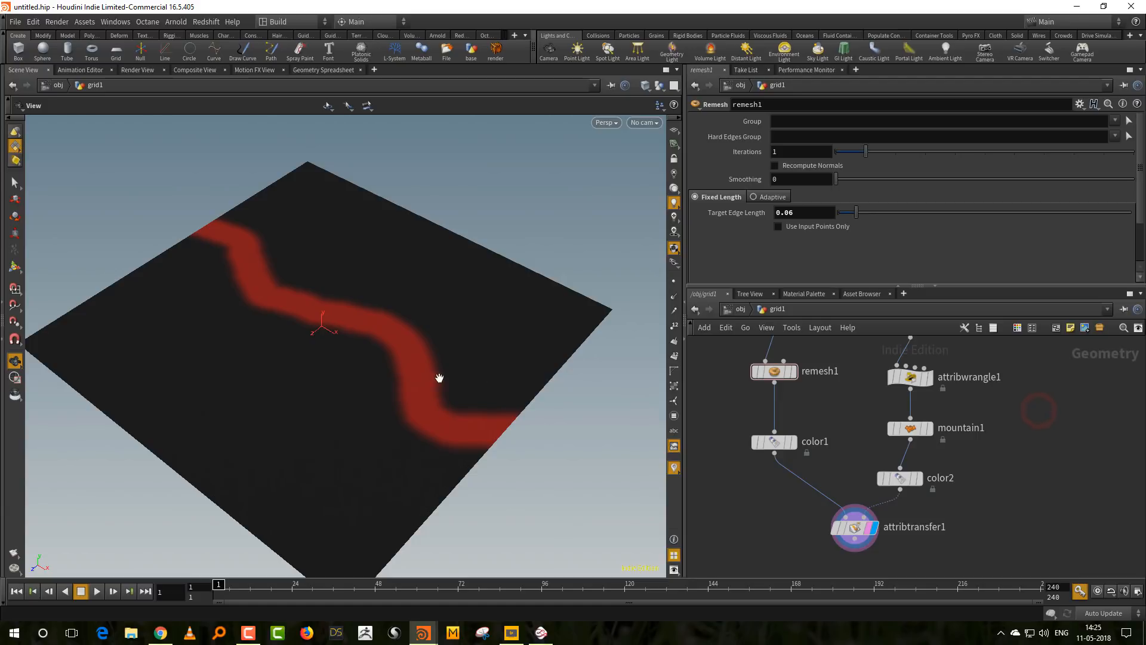
pyautogui.moveTo(452, 381); pyautogui.dragTo(506, 379)
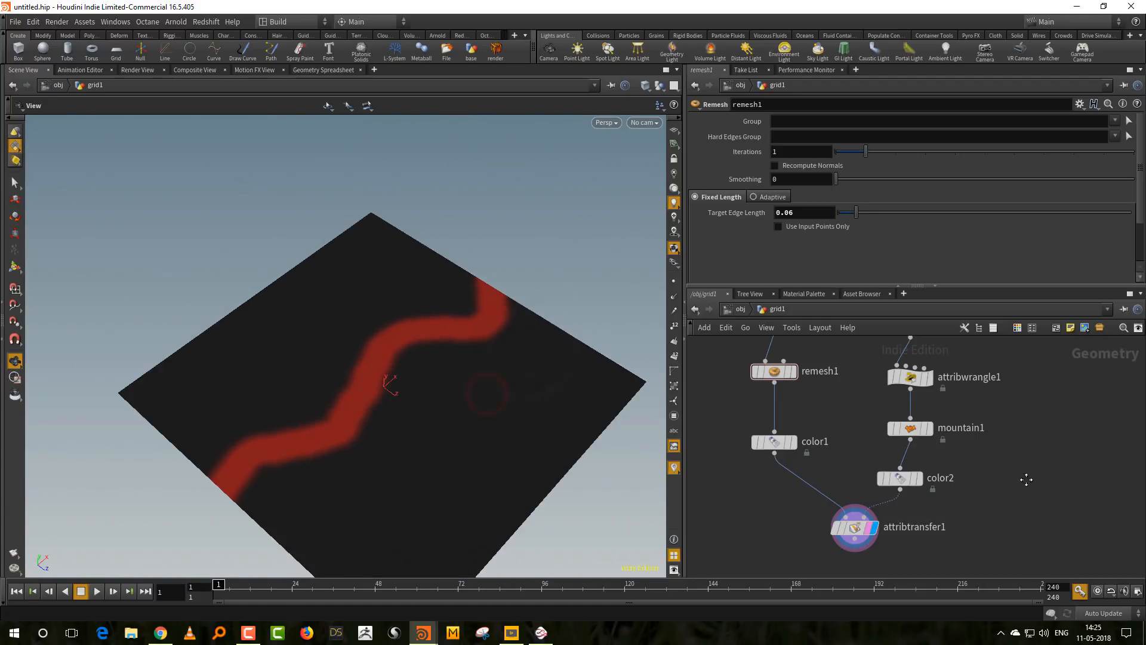
# Add an Attribute Wrangle below the Attribute Transfer, connect it to the transfer's output and display its result.
pyautogui.moveTo(1025, 502); pyautogui.dragTo(998, 475, button='middle')
pyautogui.moveTo(868, 473); pyautogui.dragTo(839, 487)
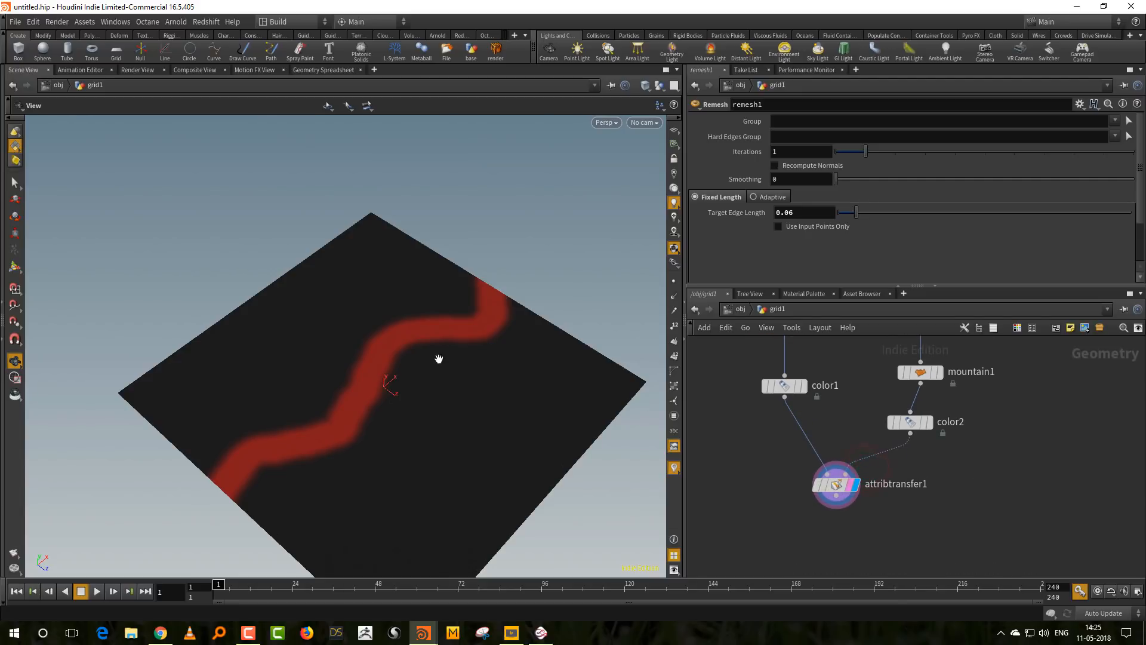
pyautogui.moveTo(439, 359); pyautogui.dragTo(461, 382)
pyautogui.moveTo(913, 539); pyautogui.dragTo(911, 487, button='middle')
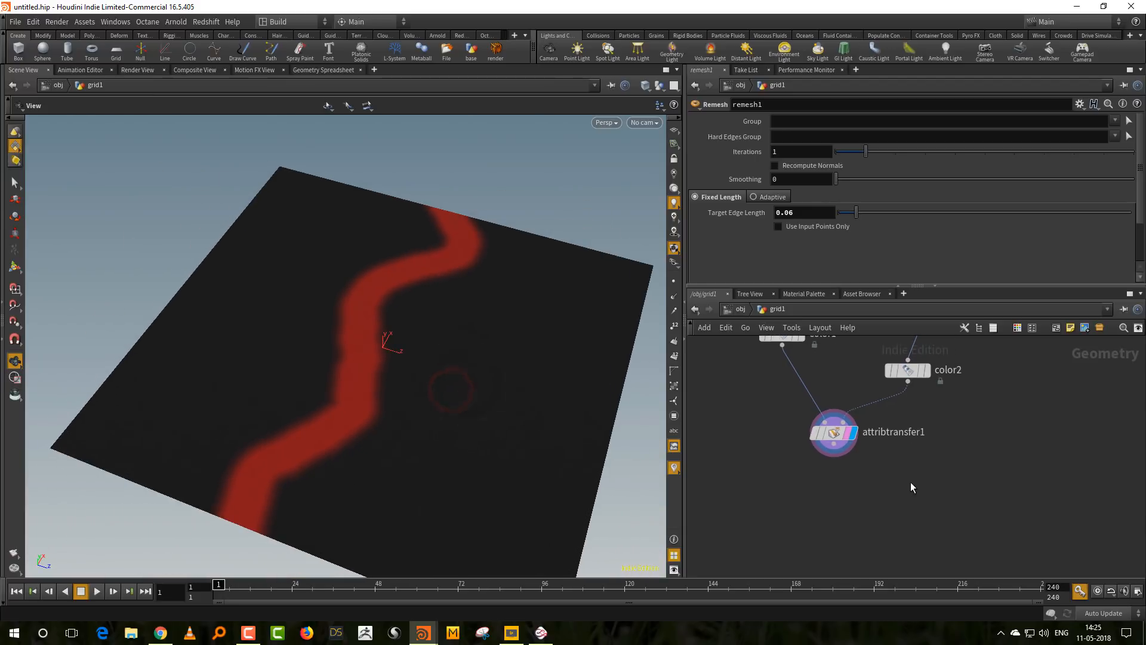
pyautogui.press('Tab')
pyautogui.write('w')
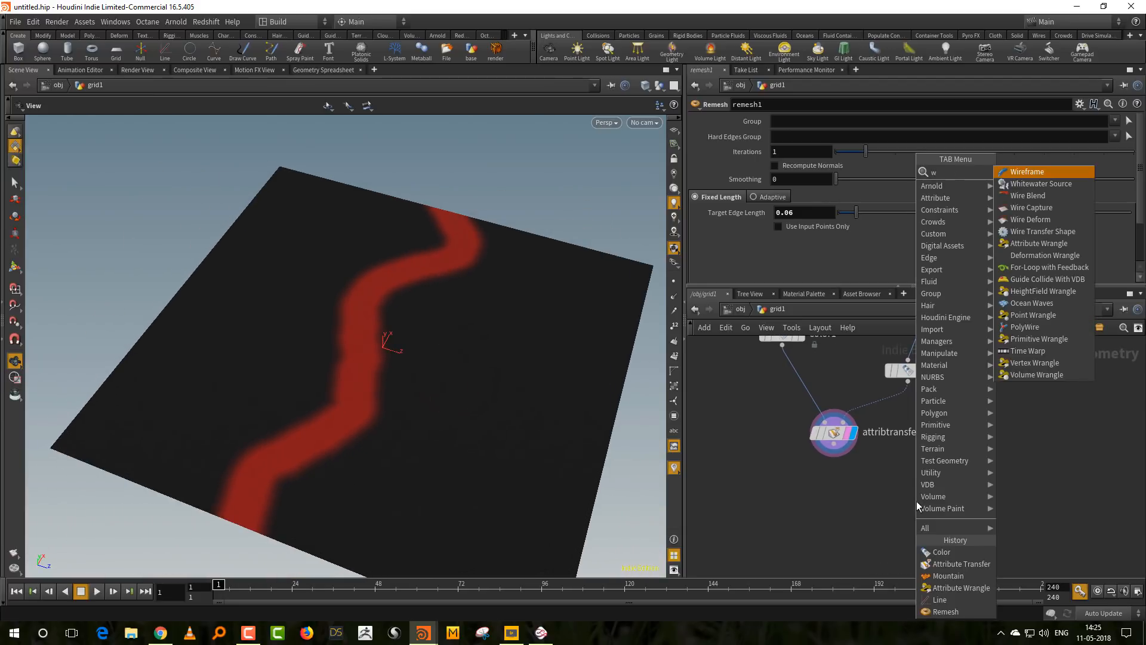
pyautogui.write('ra')
pyautogui.click(1029, 172)
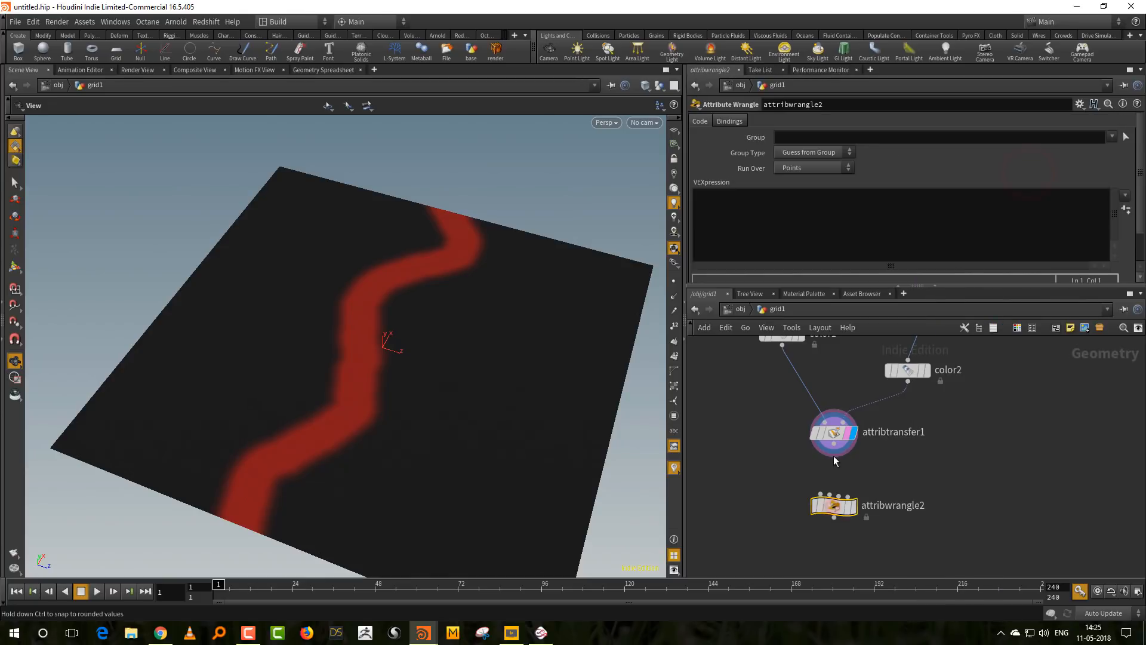
pyautogui.click(840, 513)
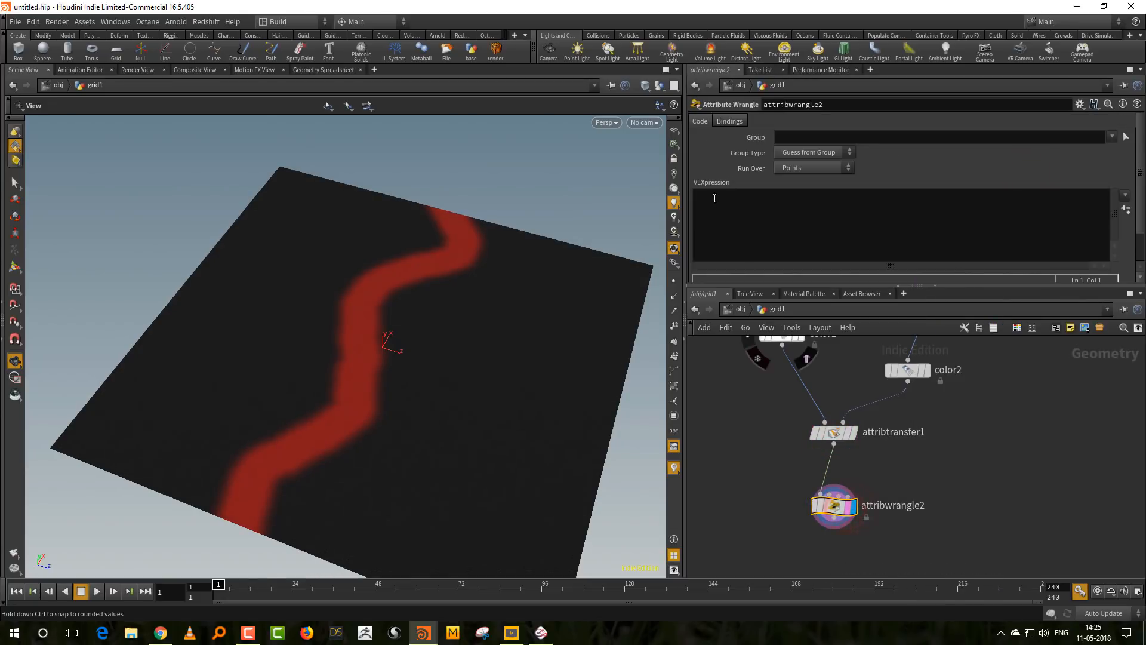
pyautogui.click(786, 201)
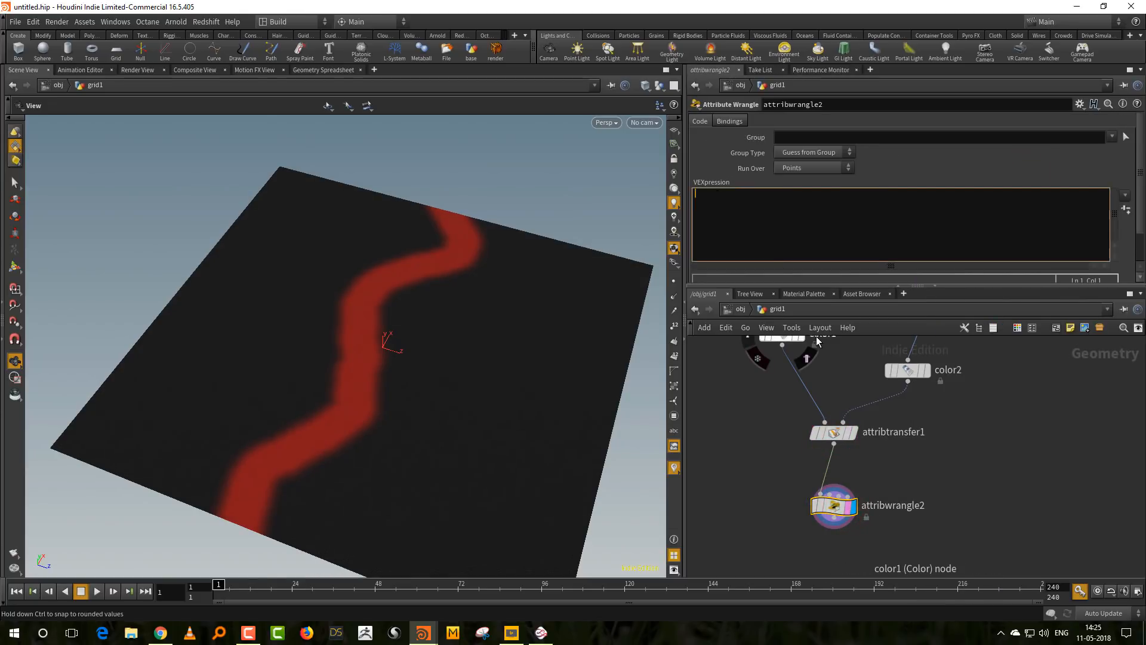
pyautogui.write('f@r = @Cd.r;')
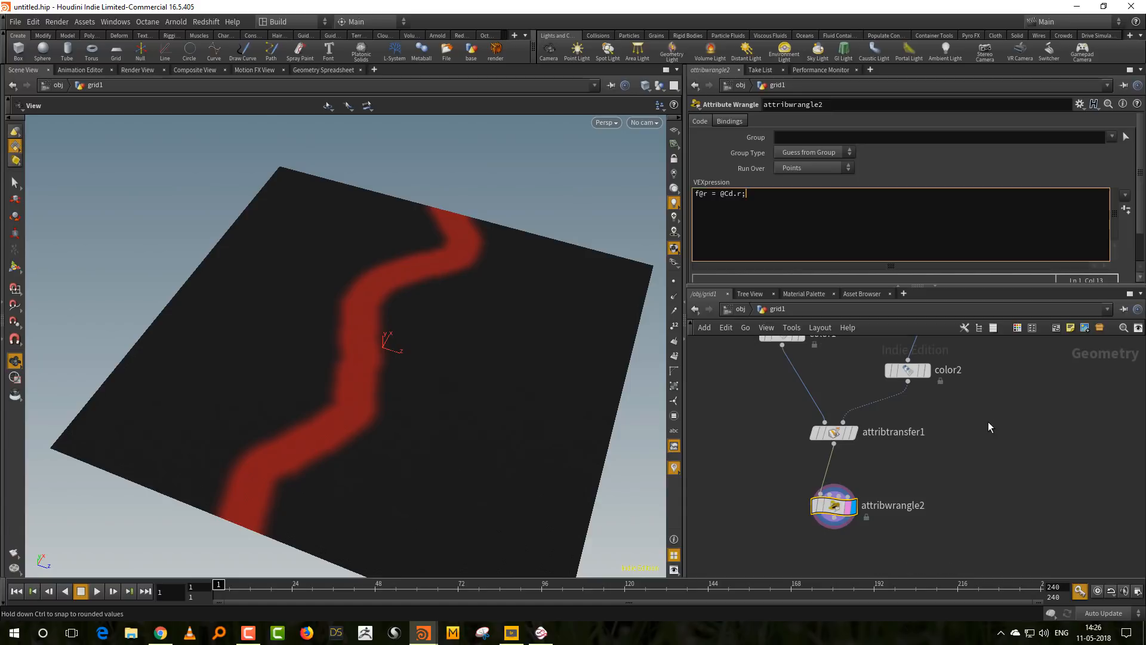
pyautogui.click(973, 447)
pyautogui.click(801, 509)
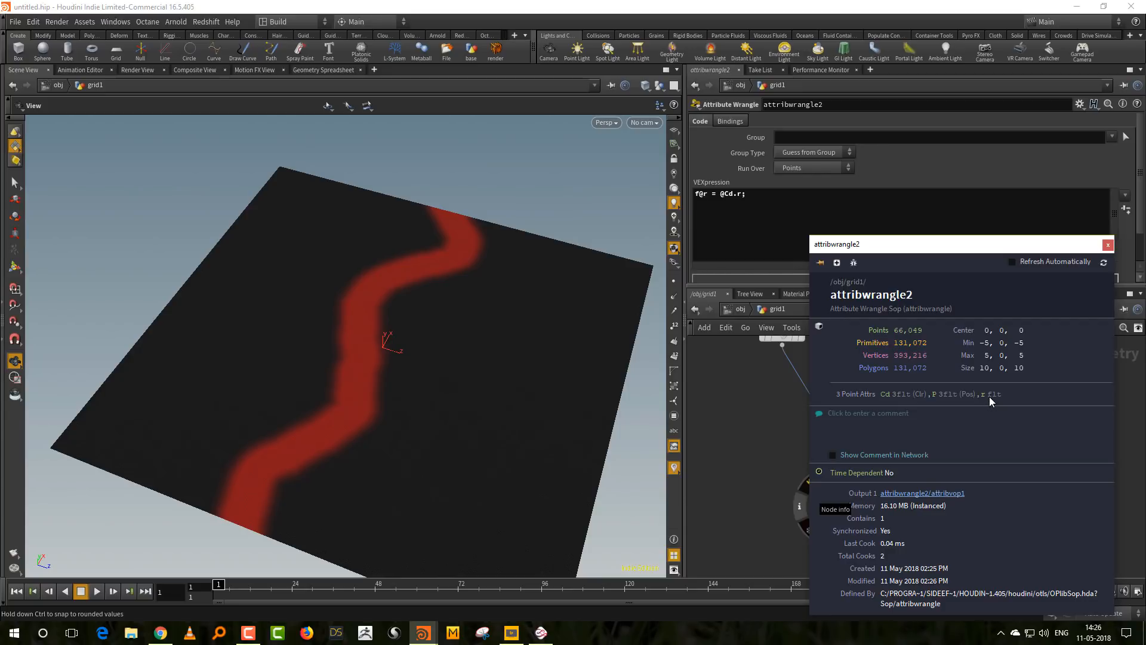
# Rename the new wrangle node to river_attribute.
pyautogui.click(865, 463)
pyautogui.moveTo(908, 463); pyautogui.dragTo(792, 492)
pyautogui.write('r')
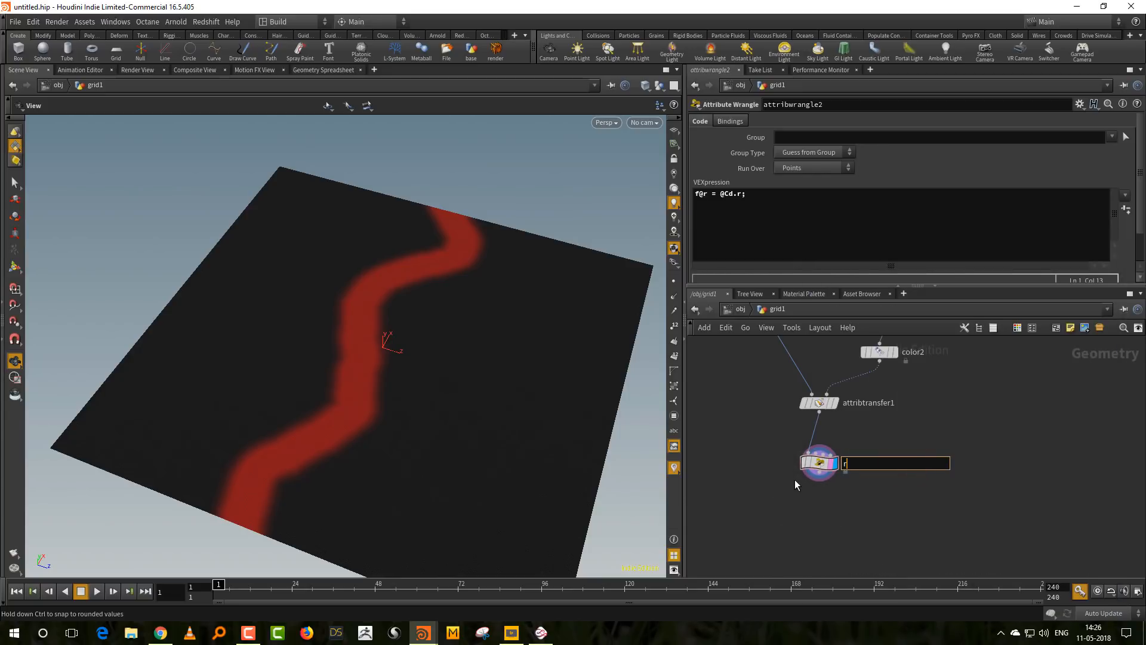
pyautogui.write('iver_attribute')
pyautogui.press('Return')
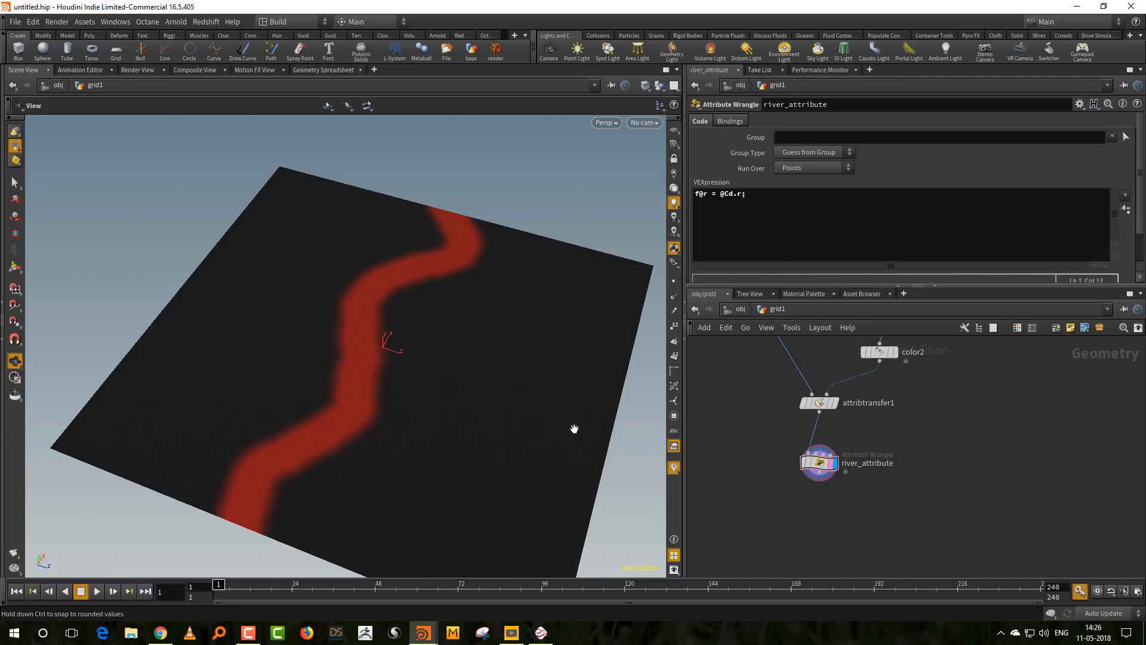
pyautogui.scroll(5, 338, 422)
pyautogui.scroll(-5, 347, 425)
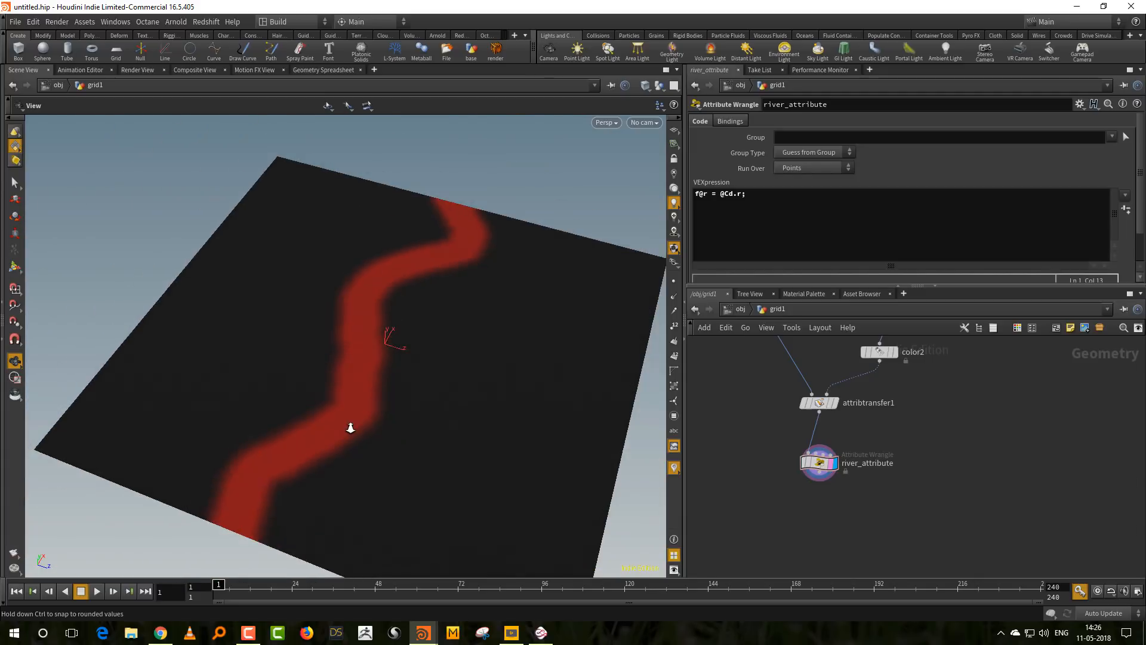
pyautogui.moveTo(350, 427); pyautogui.dragTo(353, 424, button='right')
pyautogui.moveTo(412, 389); pyautogui.dragTo(374, 399, button='middle')
pyautogui.moveTo(840, 505); pyautogui.dragTo(848, 476, button='middle')
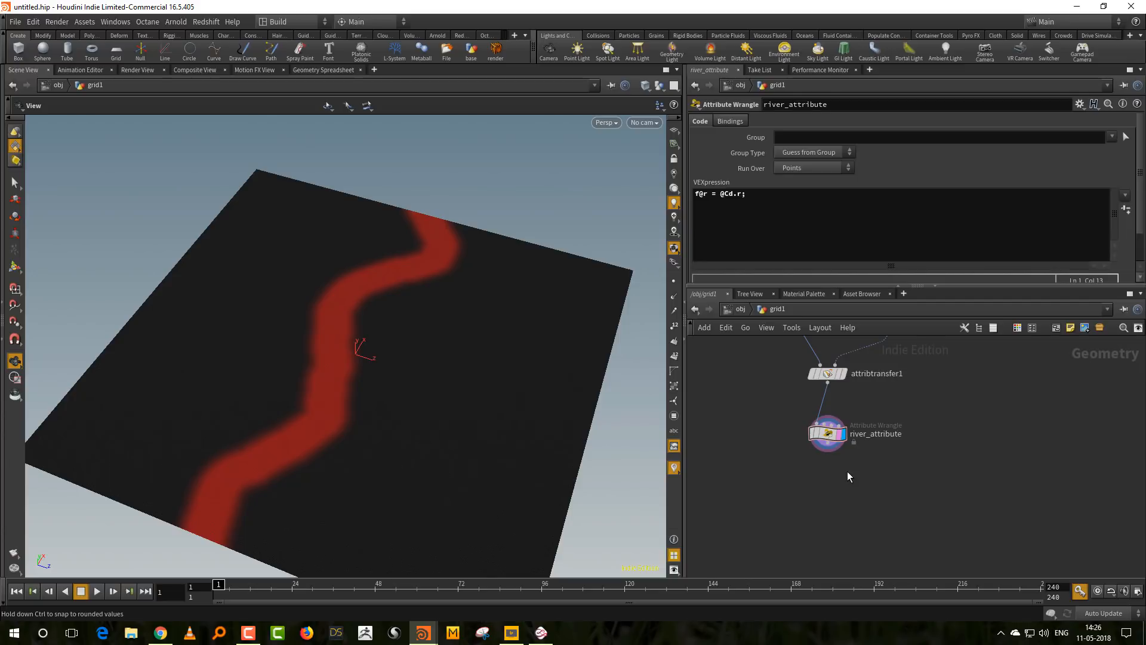
pyautogui.moveTo(846, 492); pyautogui.dragTo(838, 541, button='middle')
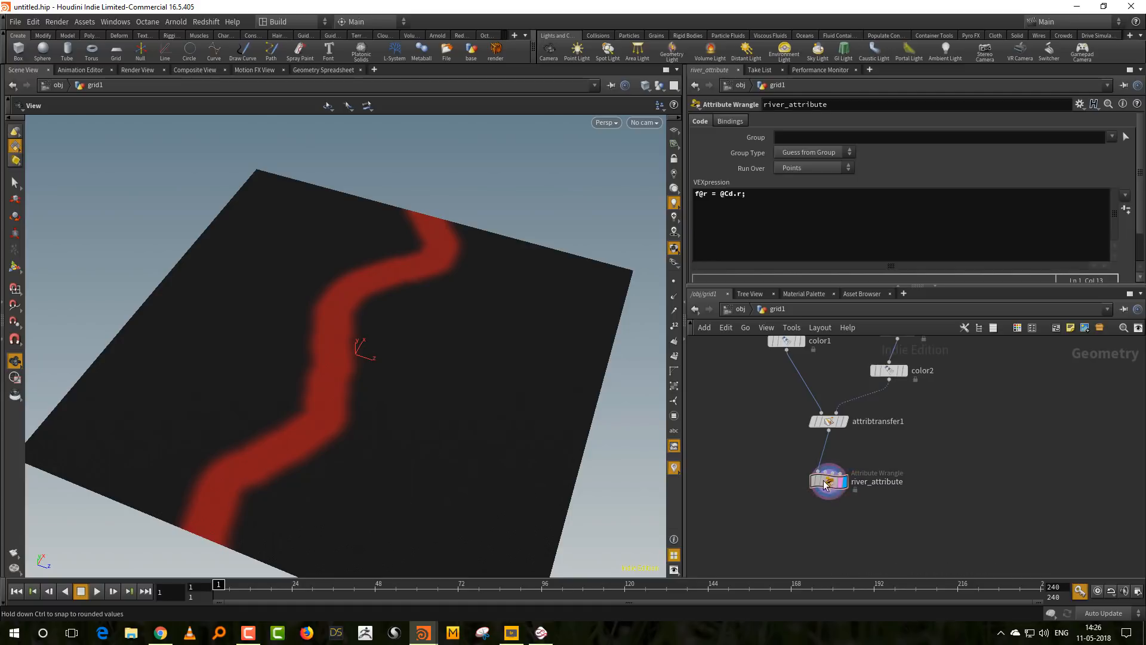
# Change the grid's Color node to pure red (1, 0, 0).
pyautogui.moveTo(836, 481); pyautogui.dragTo(834, 541, button='middle')
pyautogui.click(784, 399)
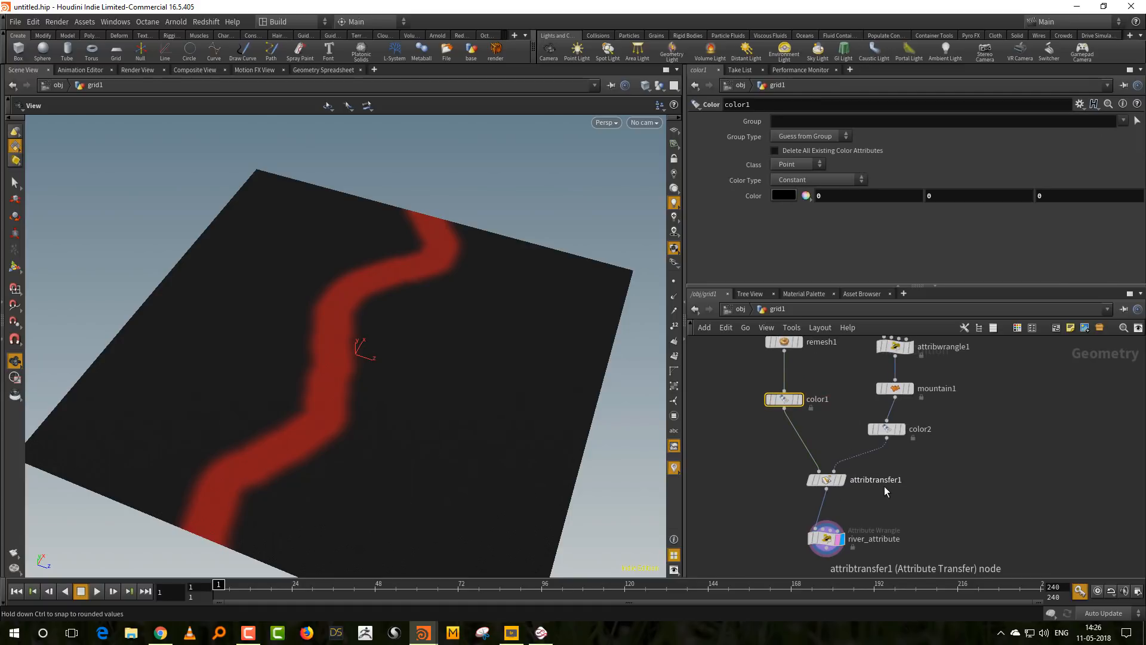
pyautogui.click(782, 195)
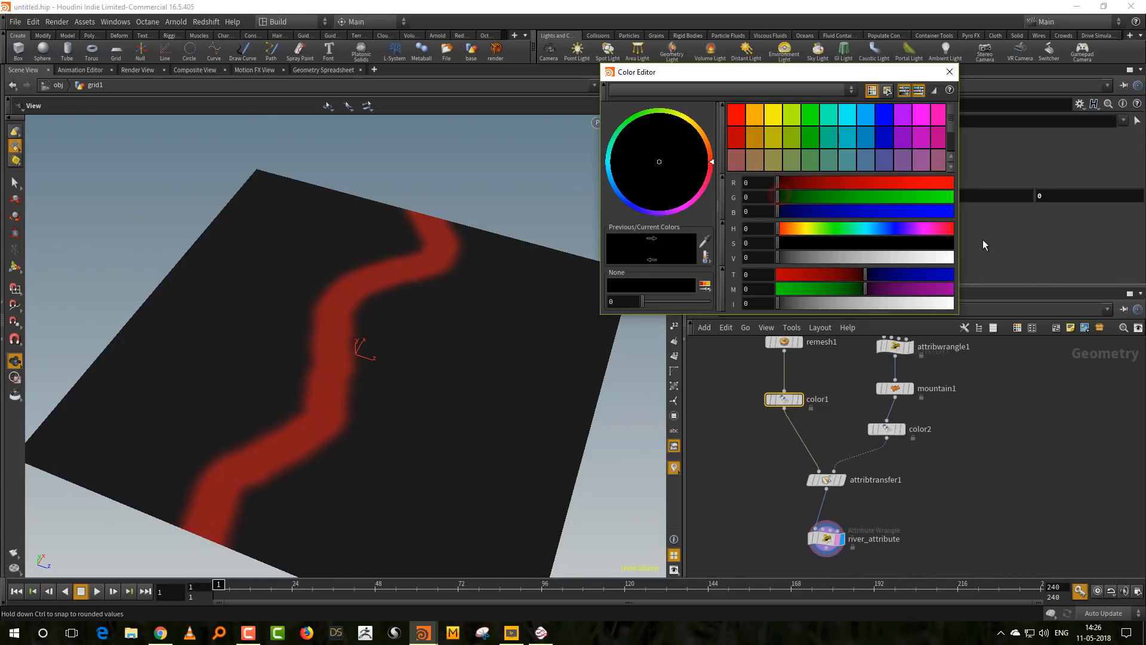
pyautogui.moveTo(953, 229); pyautogui.dragTo(965, 257)
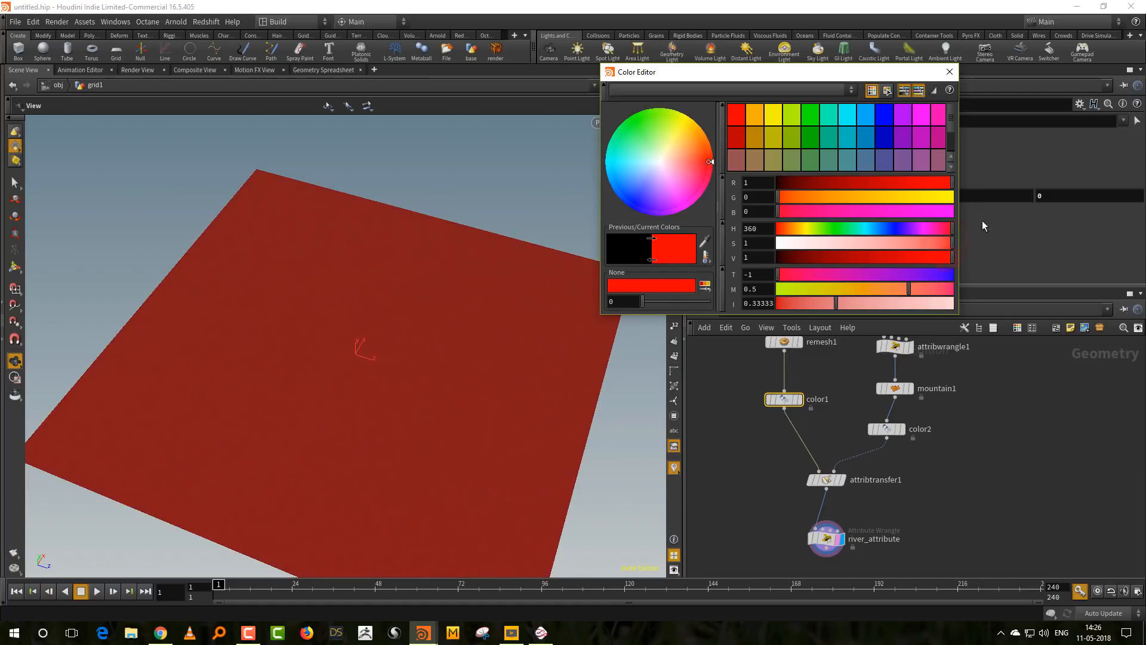
pyautogui.click(949, 71)
# Change the river line's Color node to black (0, 0, 0).
pyautogui.click(887, 429)
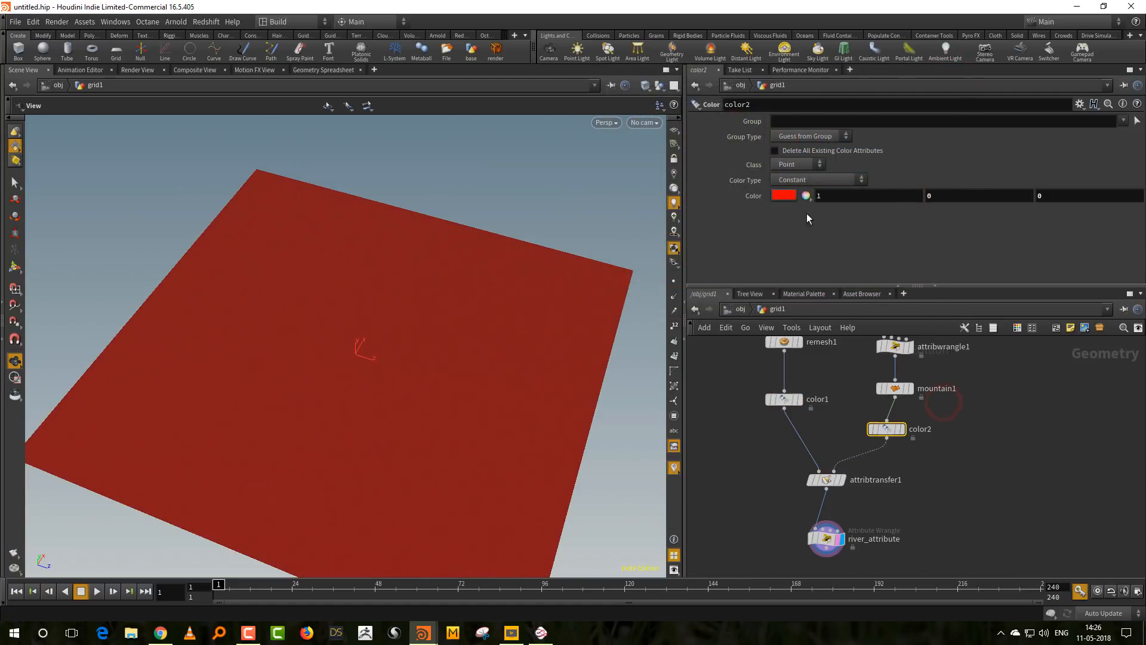
pyautogui.click(800, 195)
pyautogui.moveTo(829, 257); pyautogui.dragTo(726, 270)
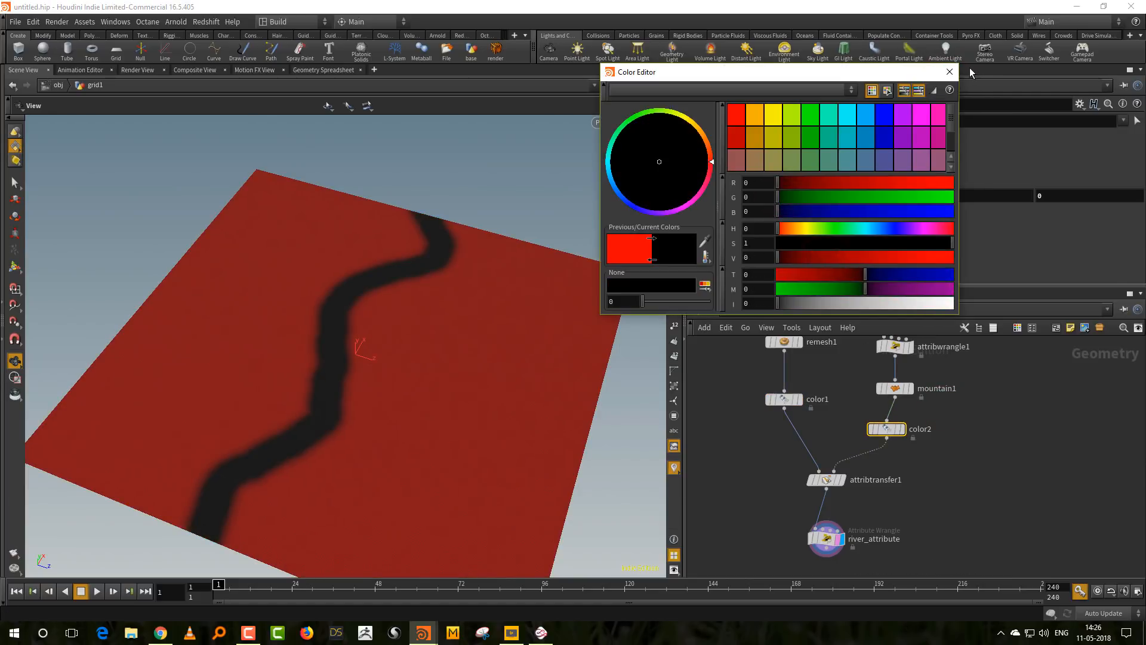
pyautogui.click(950, 72)
# Add a Mountain node after river_attribute and display its result.
pyautogui.moveTo(840, 574); pyautogui.dragTo(840, 522, button='middle')
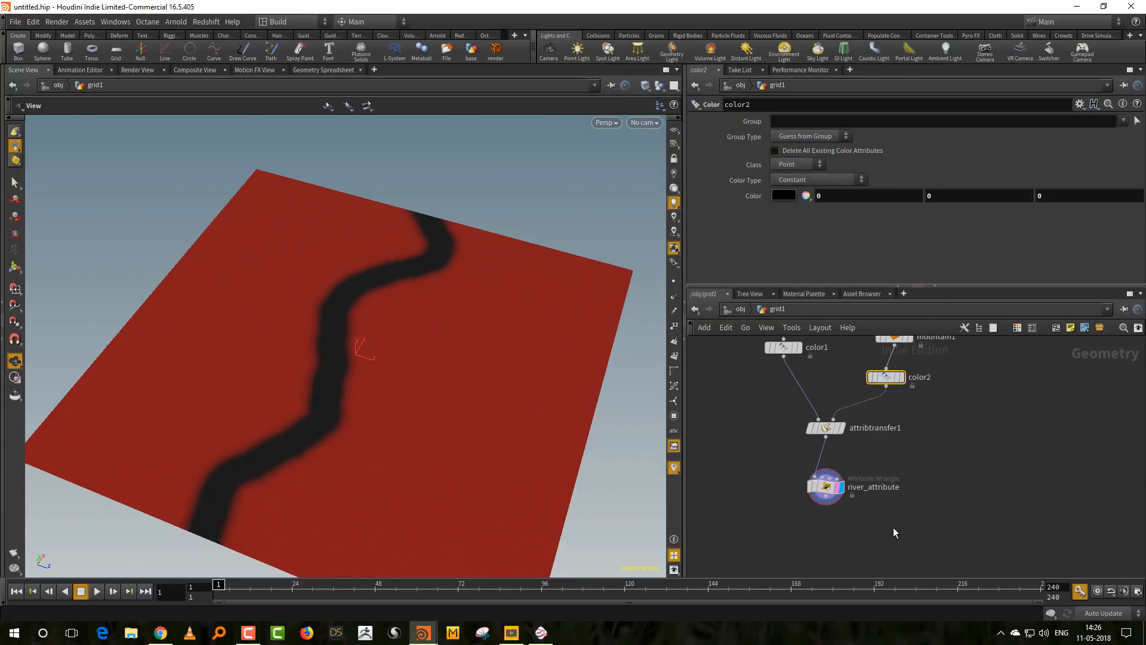
pyautogui.press('Tab')
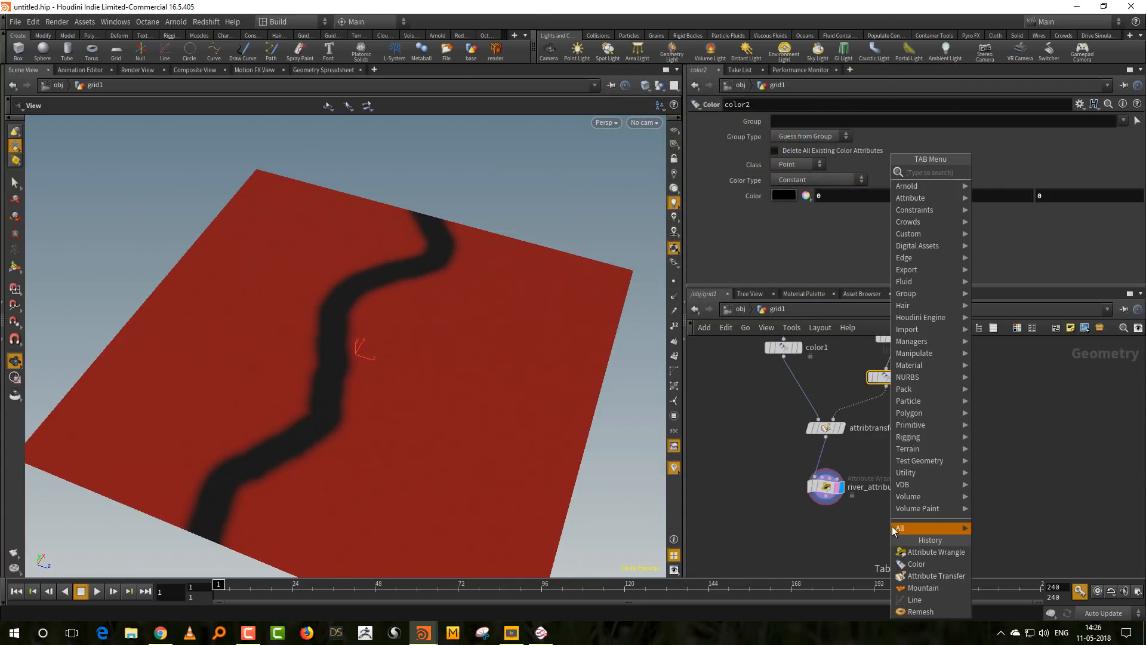
pyautogui.write('moun')
pyautogui.click(1001, 178)
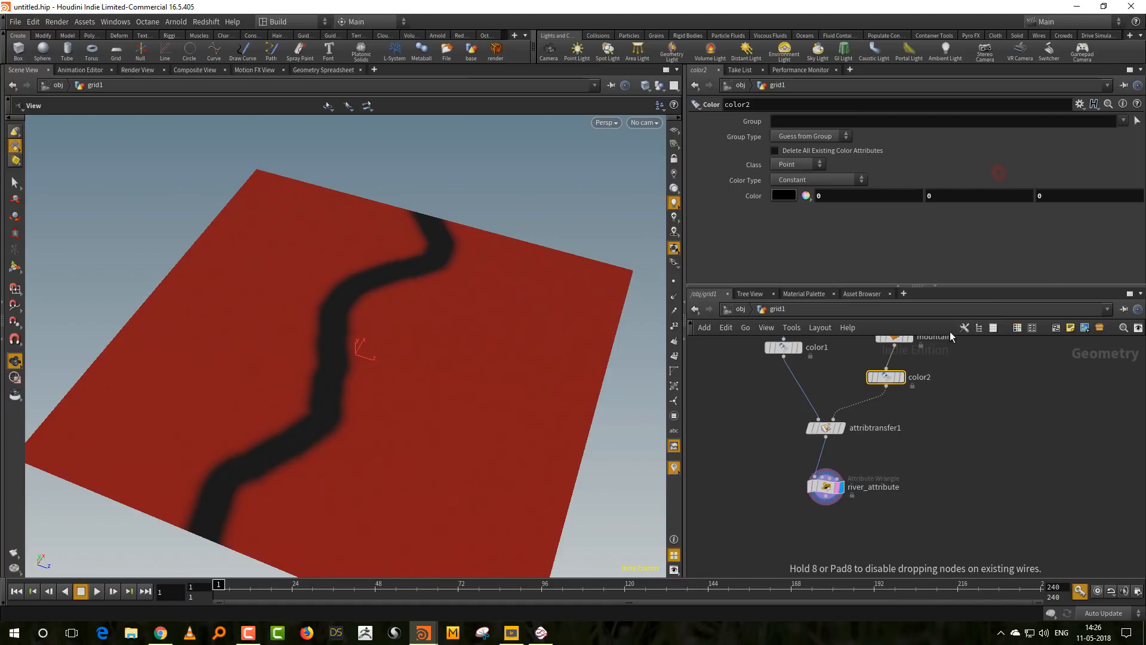
pyautogui.click(832, 553)
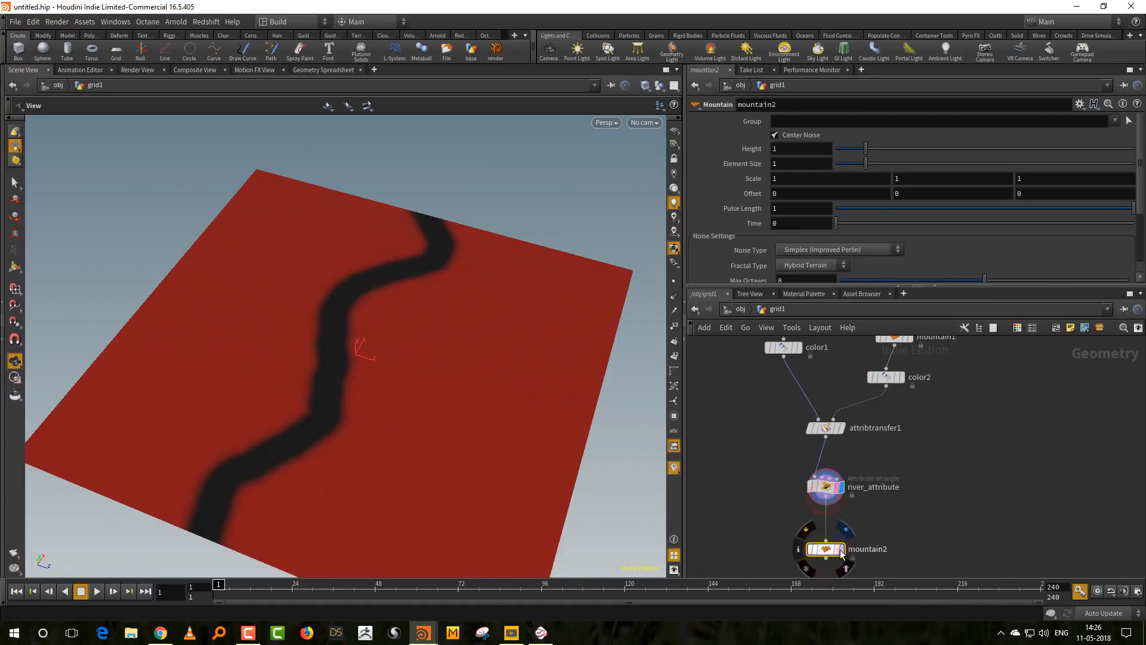
# Try the new Mountain node with a height of 2.87 and an element size of 2.75, viewing the displaced terrain.
pyautogui.moveTo(460, 455); pyautogui.dragTo(488, 438)
pyautogui.click(932, 165)
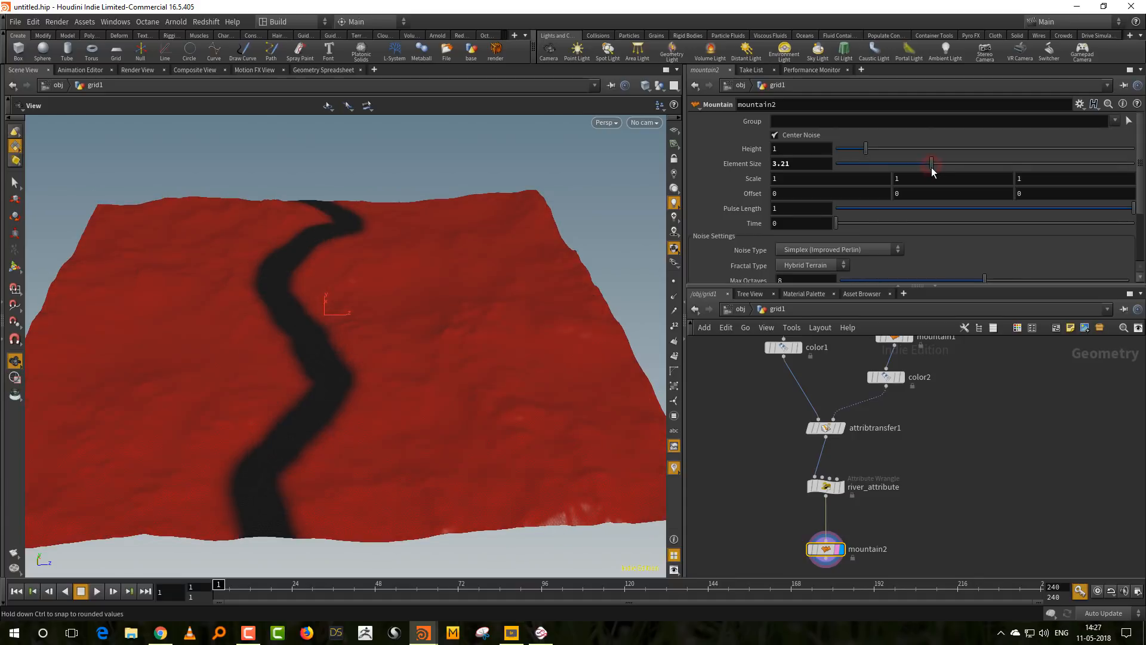
pyautogui.moveTo(931, 165)
pyautogui.mouseDown()
pyautogui.moveTo(918, 166)
pyautogui.moveTo(937, 149)
pyautogui.moveTo(921, 151)
pyautogui.mouseUp()
pyautogui.moveTo(396, 481); pyautogui.dragTo(417, 440)
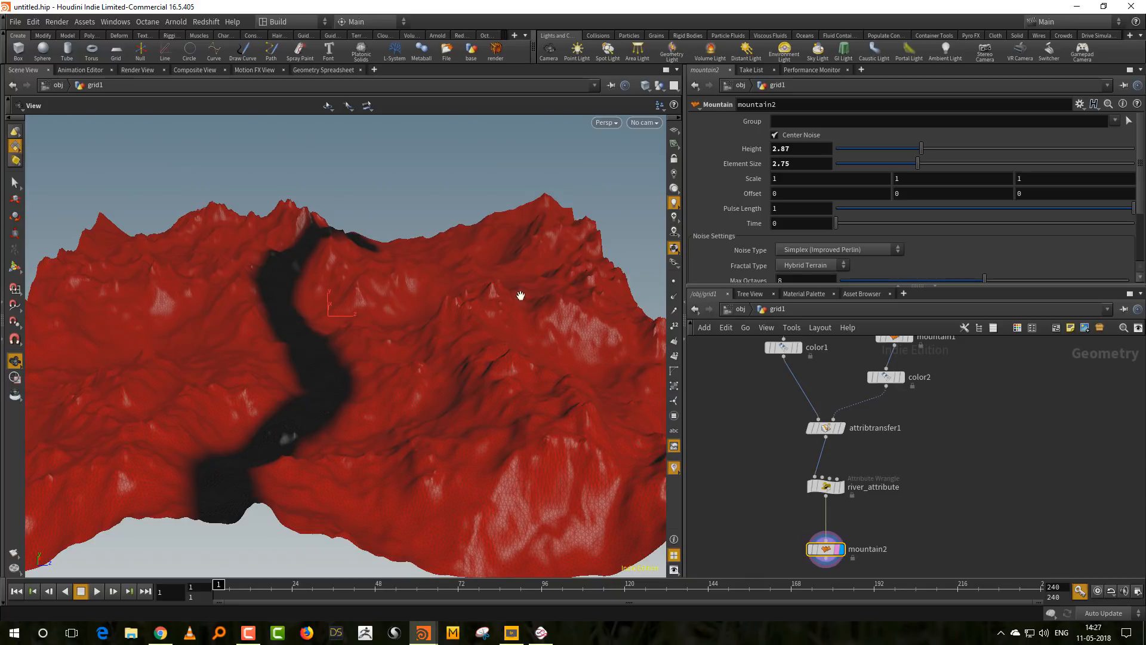
# Delete the Mountain node below river_attribute.
pyautogui.click(886, 529)
pyautogui.press('Delete')
pyautogui.moveTo(543, 430); pyautogui.dragTo(477, 444)
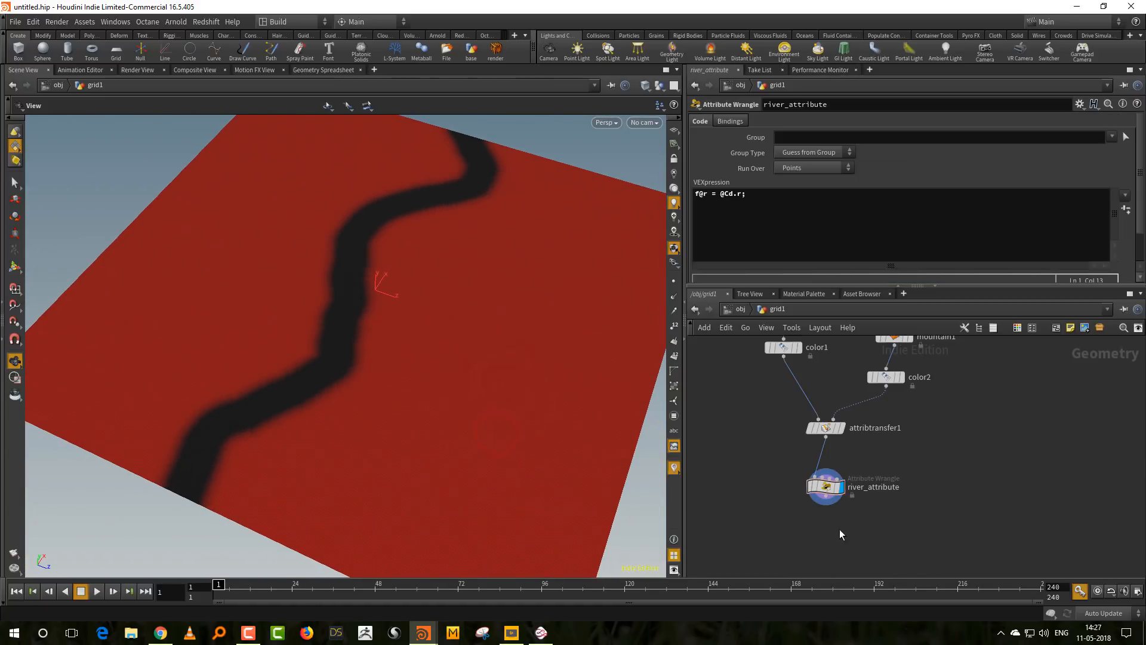
# Set the roughness of the river line's Mountain node to 0.366.
pyautogui.moveTo(840, 529); pyautogui.dragTo(819, 508, button='middle')
pyautogui.moveTo(919, 383); pyautogui.dragTo(898, 501, button='middle')
pyautogui.moveTo(904, 414); pyautogui.dragTo(864, 439)
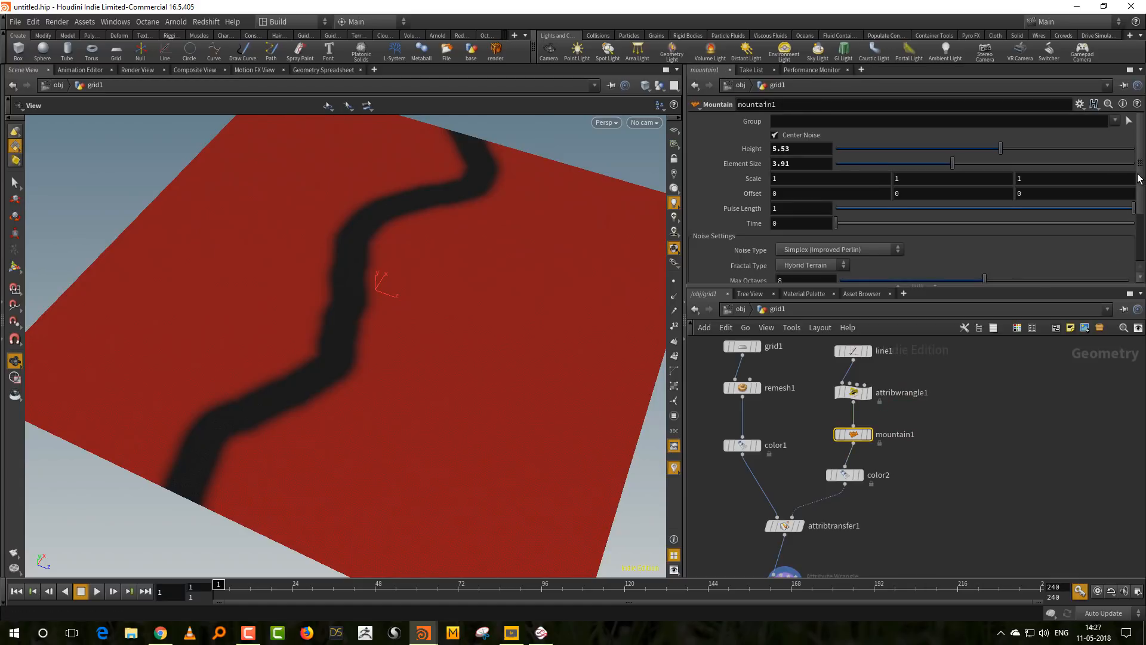
pyautogui.scroll(-3, 908, 239)
pyautogui.moveTo(911, 232); pyautogui.dragTo(946, 236)
# Add an Attribute VOP node below river_attribute and name it displace.
pyautogui.press('Tab')
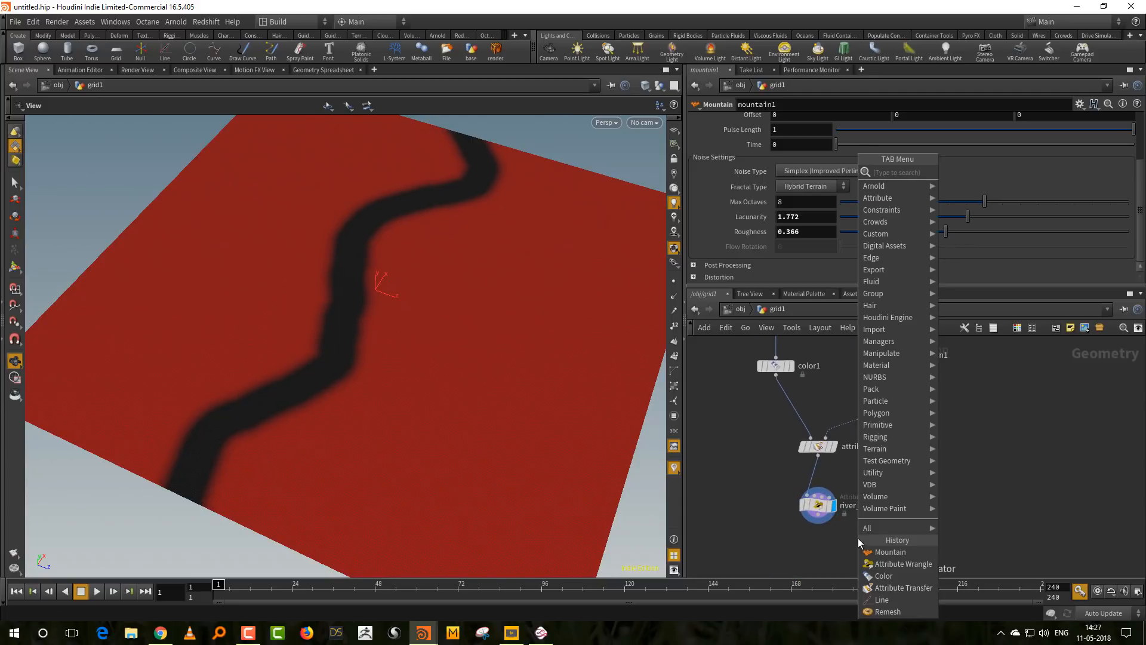
pyautogui.write('vop')
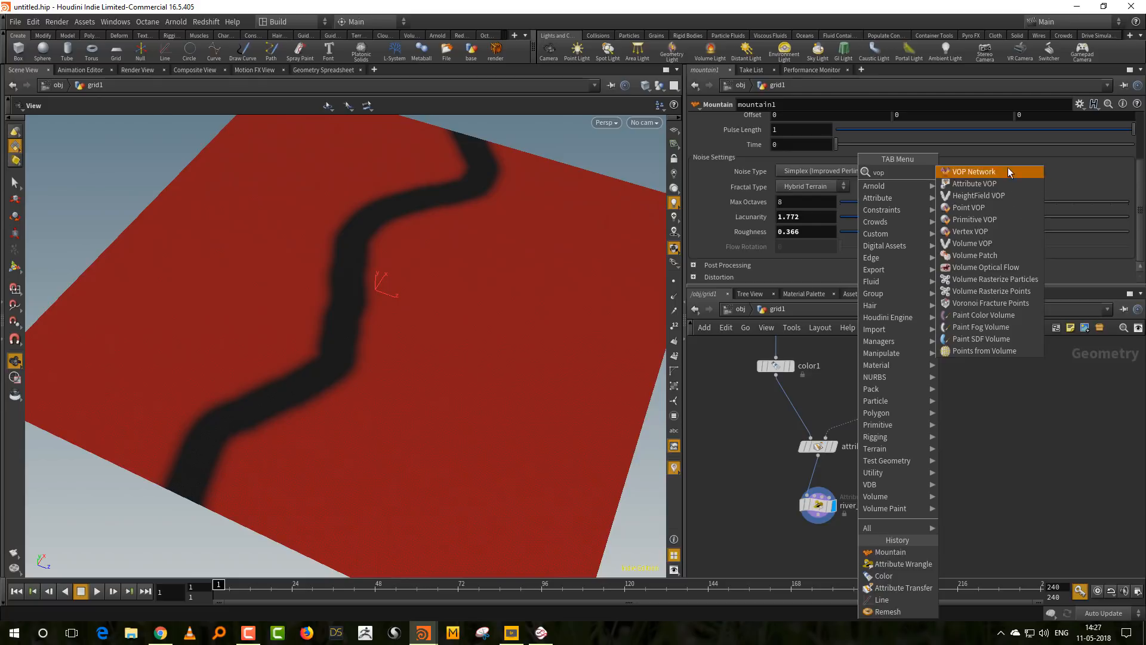
pyautogui.click(991, 183)
pyautogui.moveTo(850, 557); pyautogui.dragTo(859, 490, button='middle')
pyautogui.click(830, 515)
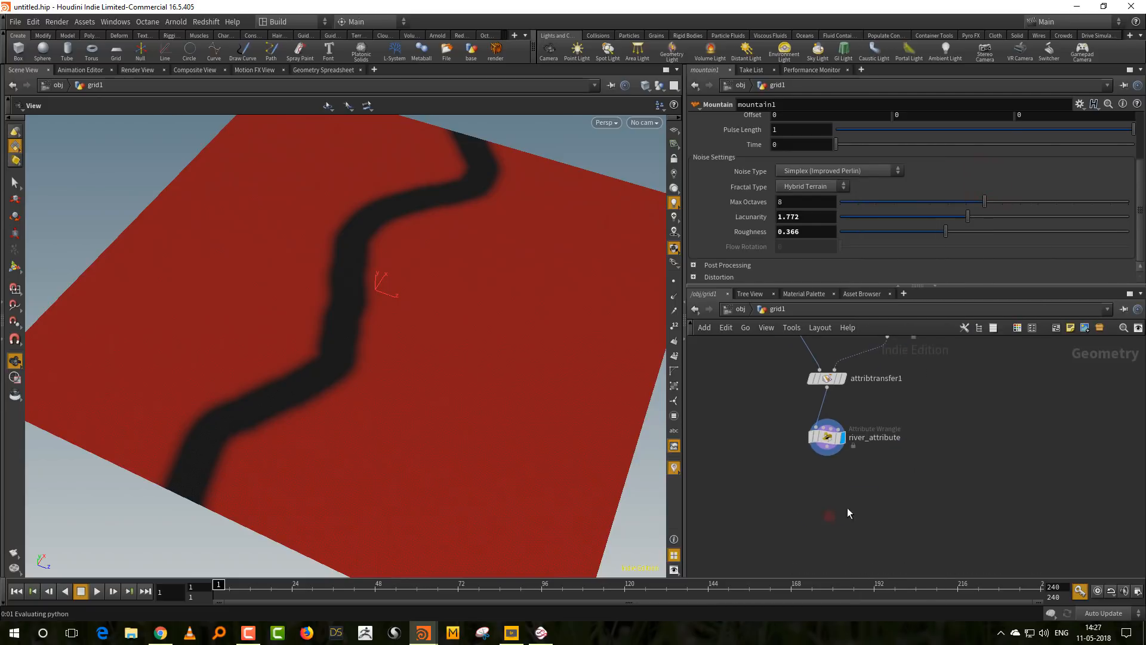
pyautogui.click(881, 516)
pyautogui.moveTo(894, 516); pyautogui.dragTo(788, 542)
pyautogui.write('s')
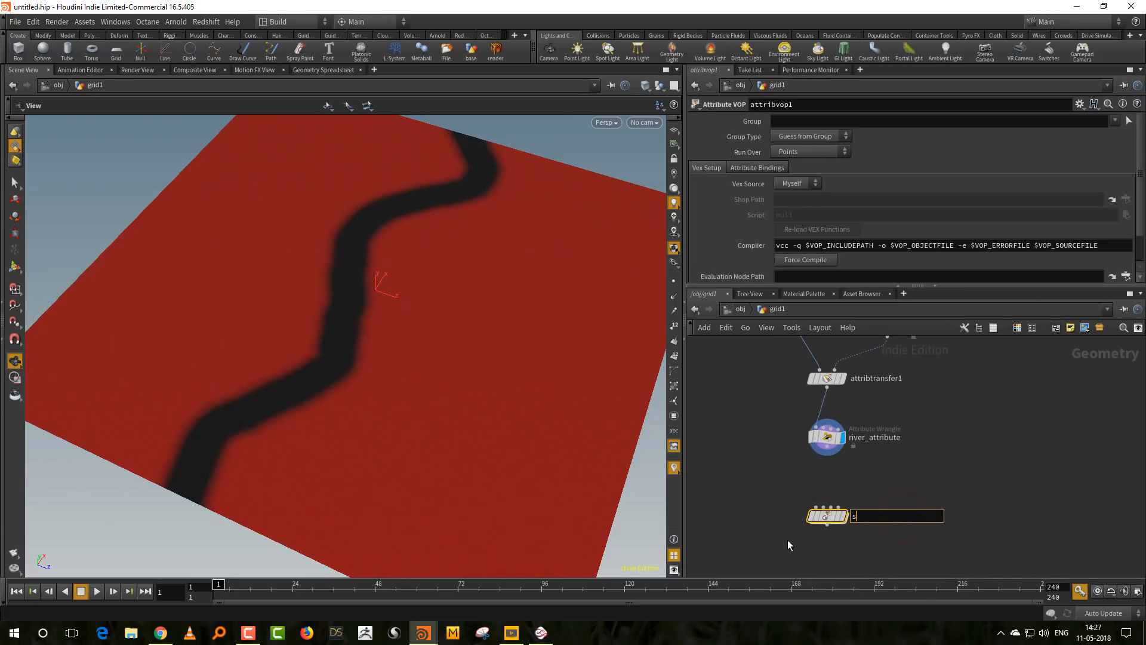
pyautogui.write('isplace')
pyautogui.press('Return')
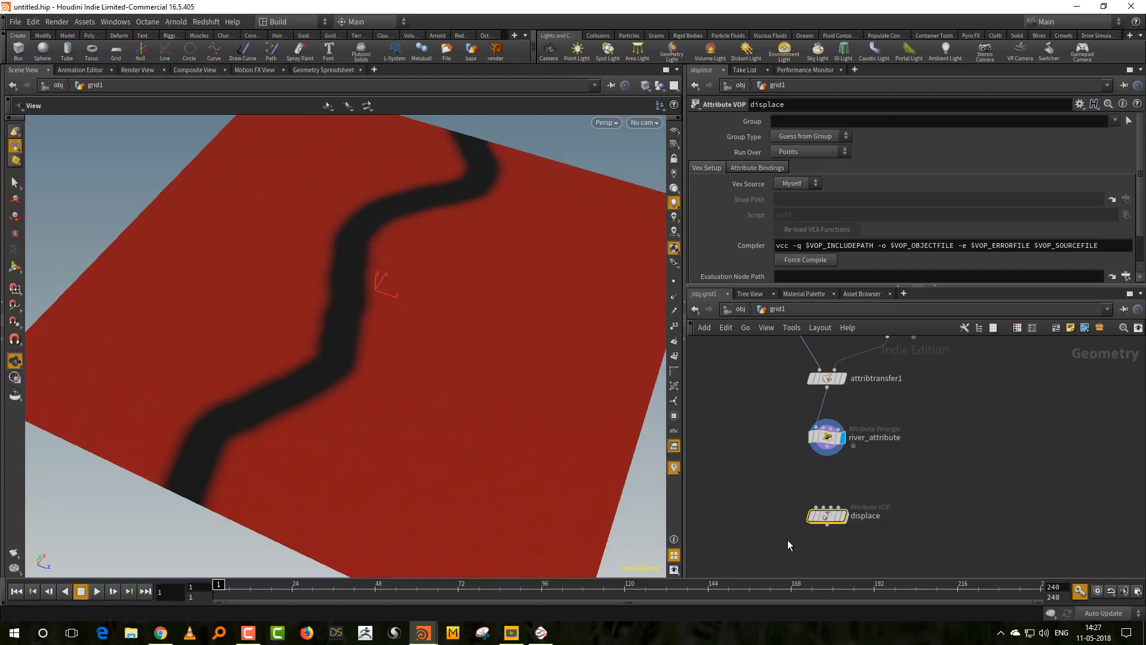
# Feed river_attribute into the displace node and display the displace node's result.
pyautogui.moveTo(828, 513); pyautogui.dragTo(828, 496)
pyautogui.scroll(2, 829, 491)
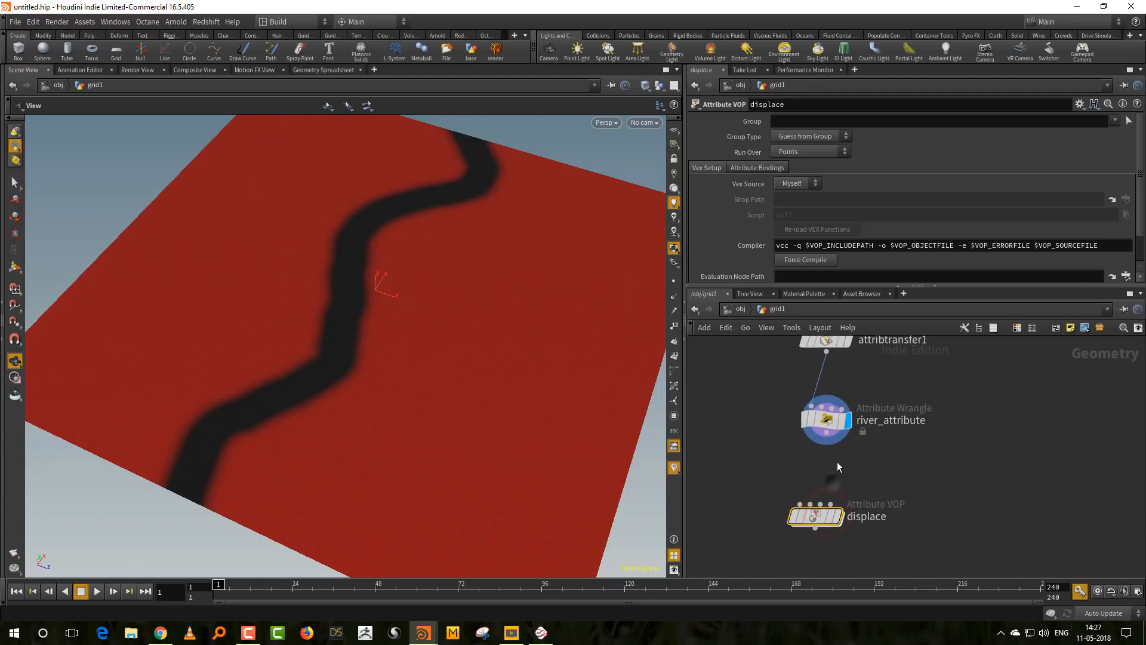
pyautogui.click(837, 517)
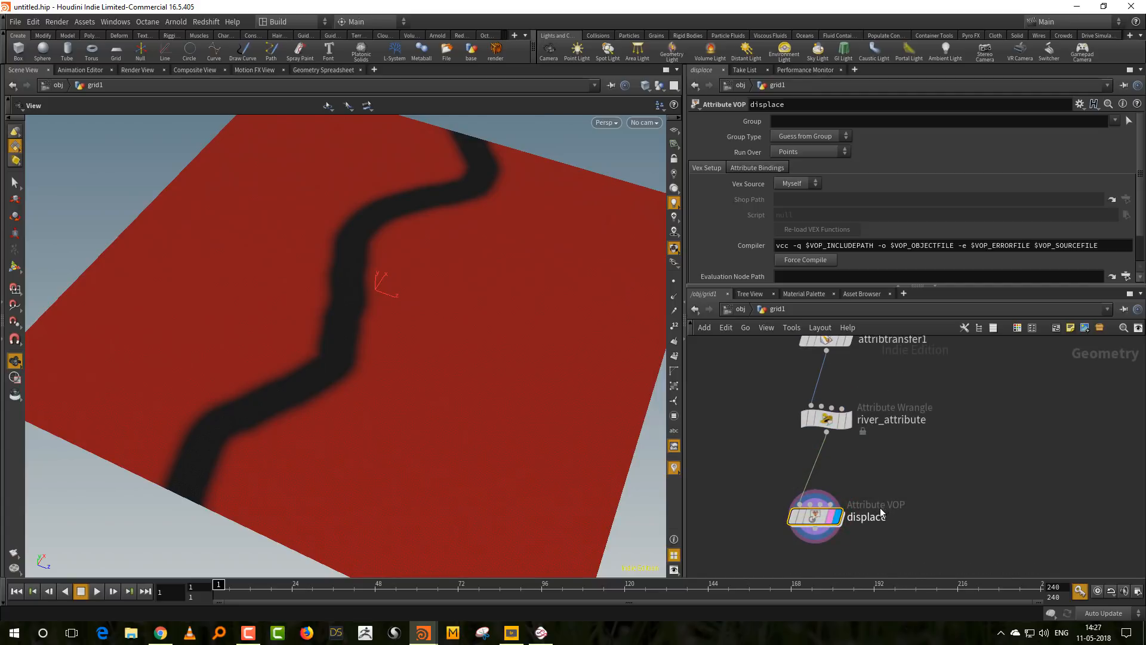
# Open the displace VOP network, spread its global parameters and output nodes apart, and widen the network area.
pyautogui.doubleClick(816, 517)
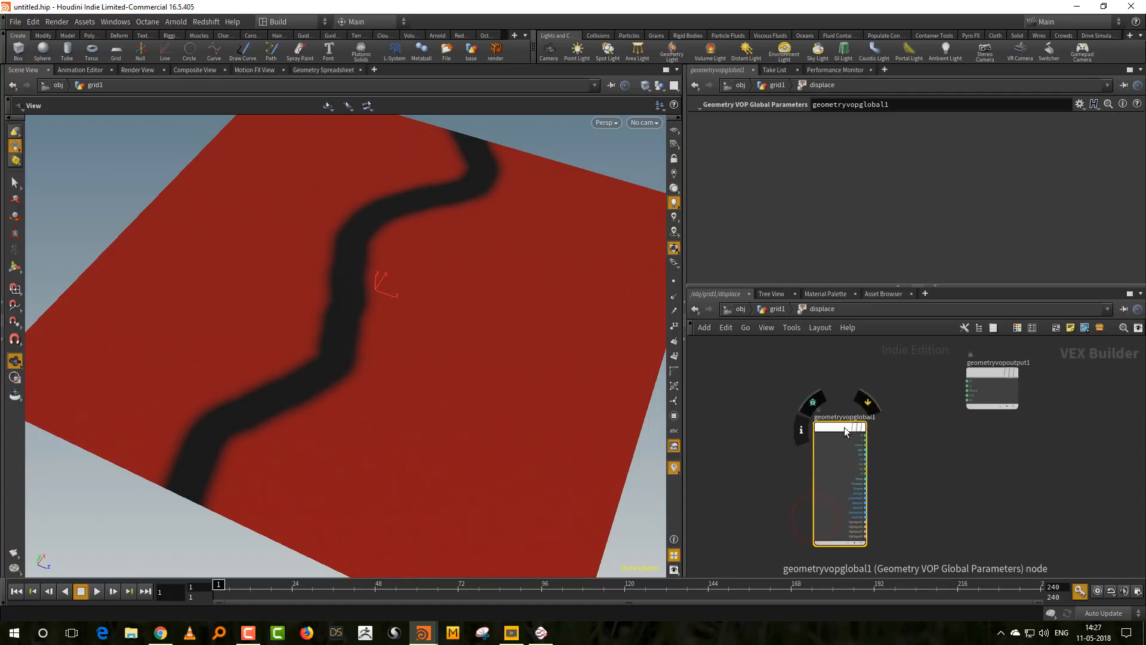
pyautogui.moveTo(844, 426); pyautogui.dragTo(785, 405)
pyautogui.moveTo(979, 370); pyautogui.dragTo(1001, 386)
pyautogui.moveTo(876, 441); pyautogui.dragTo(835, 459, button='right')
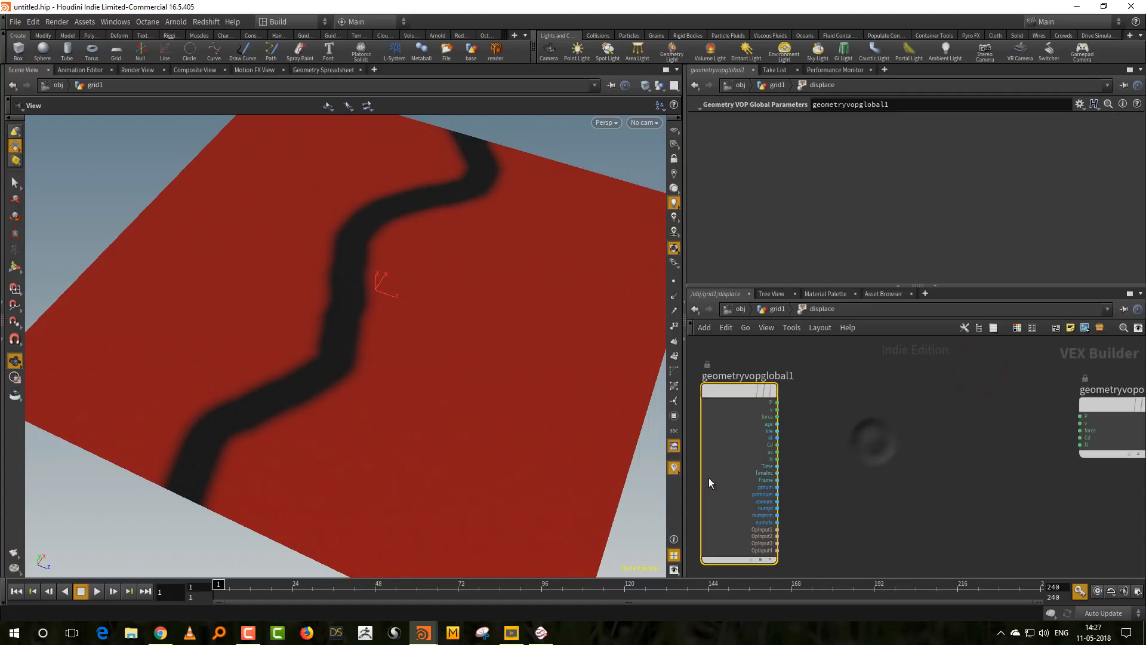
pyautogui.moveTo(684, 490); pyautogui.dragTo(609, 491)
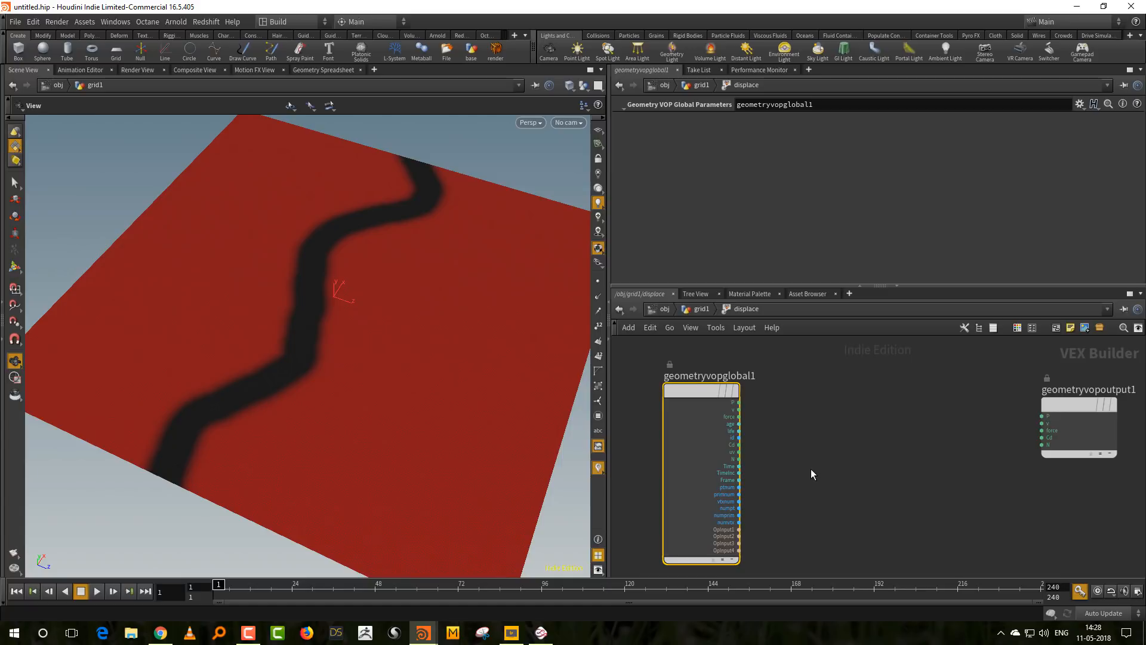
# Add a Turbulent Noise node between the global parameters and the geometry output.
pyautogui.moveTo(812, 470); pyautogui.dragTo(820, 447, button='middle')
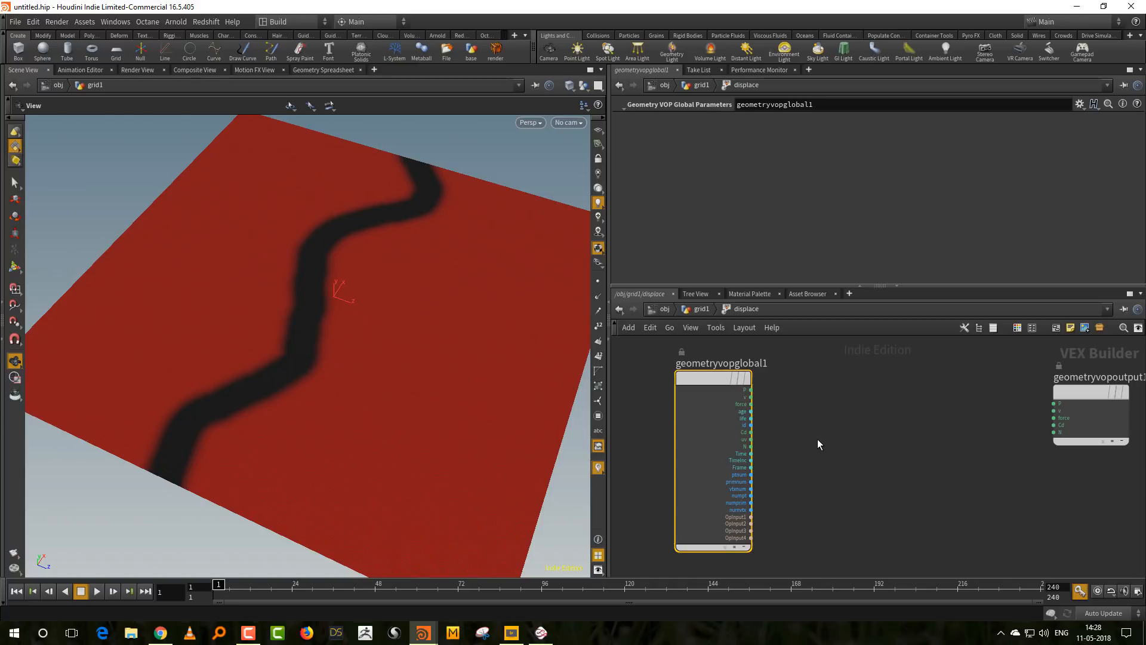
pyautogui.press('Tab')
pyautogui.moveTo(822, 442)
pyautogui.write('turb')
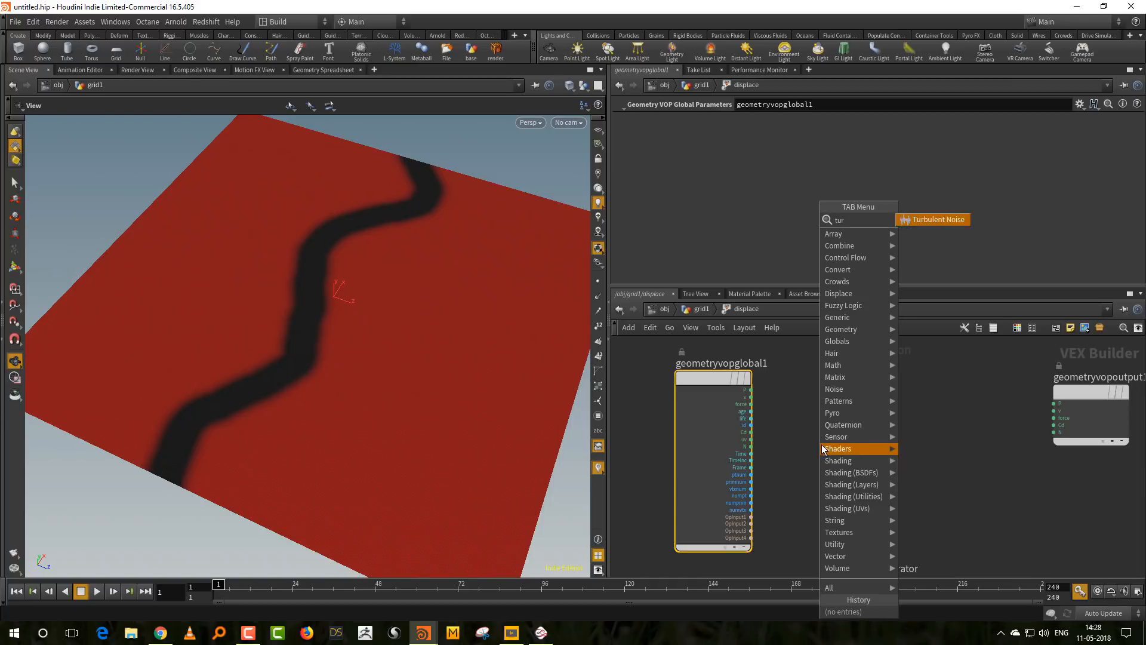
pyautogui.click(936, 220)
pyautogui.click(852, 418)
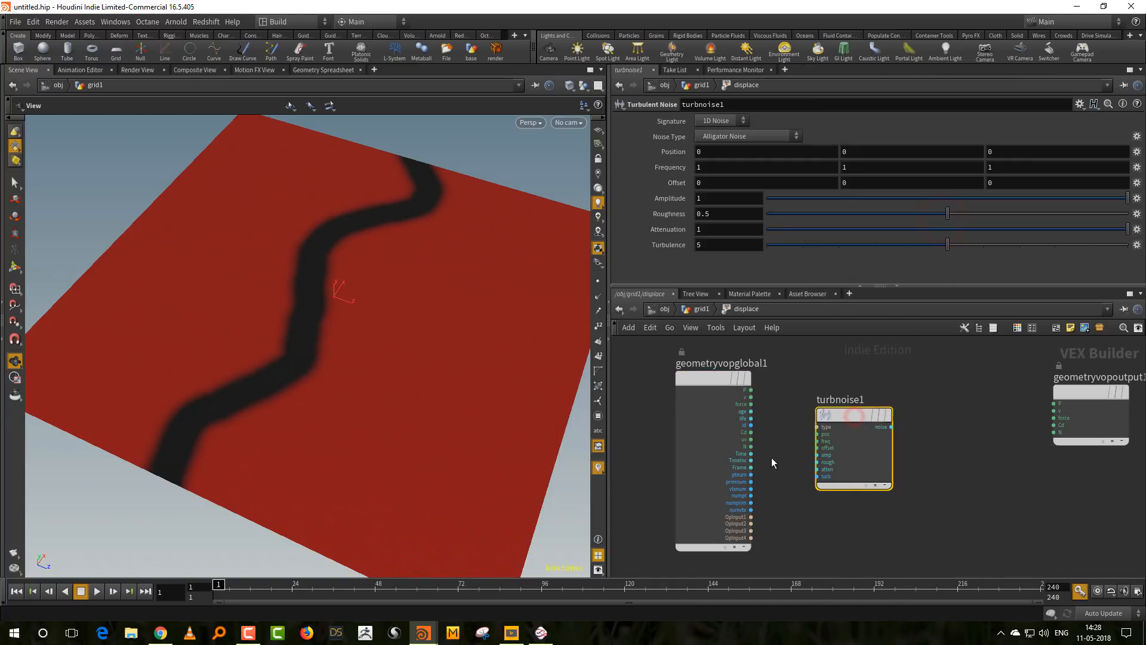
# Wire the global P into the Turbulent Noise position input and its noise output into the geometry output's Cd.
pyautogui.scroll(3, 776, 447)
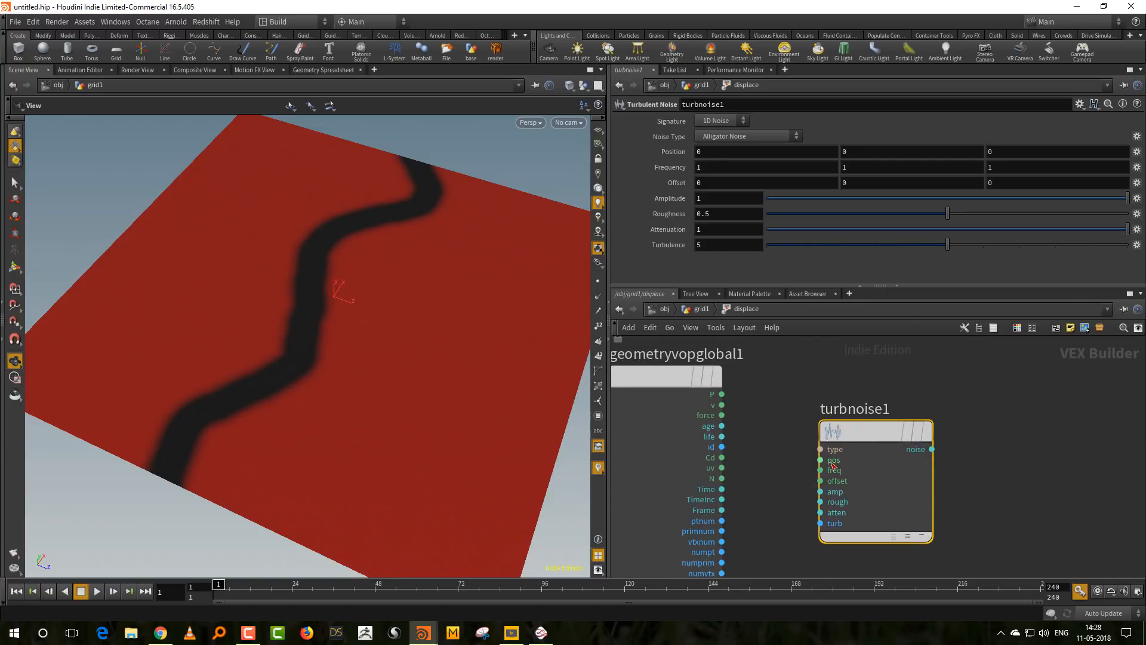
pyautogui.click(722, 394)
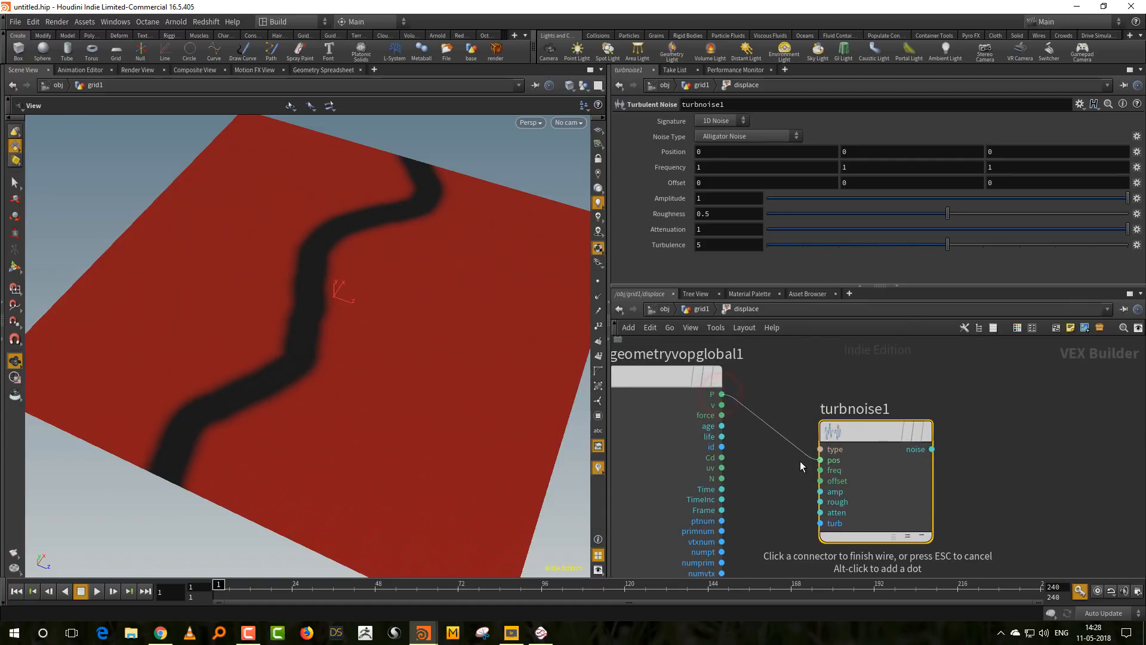
pyautogui.click(808, 463)
pyautogui.moveTo(1009, 440); pyautogui.dragTo(903, 430, button='middle')
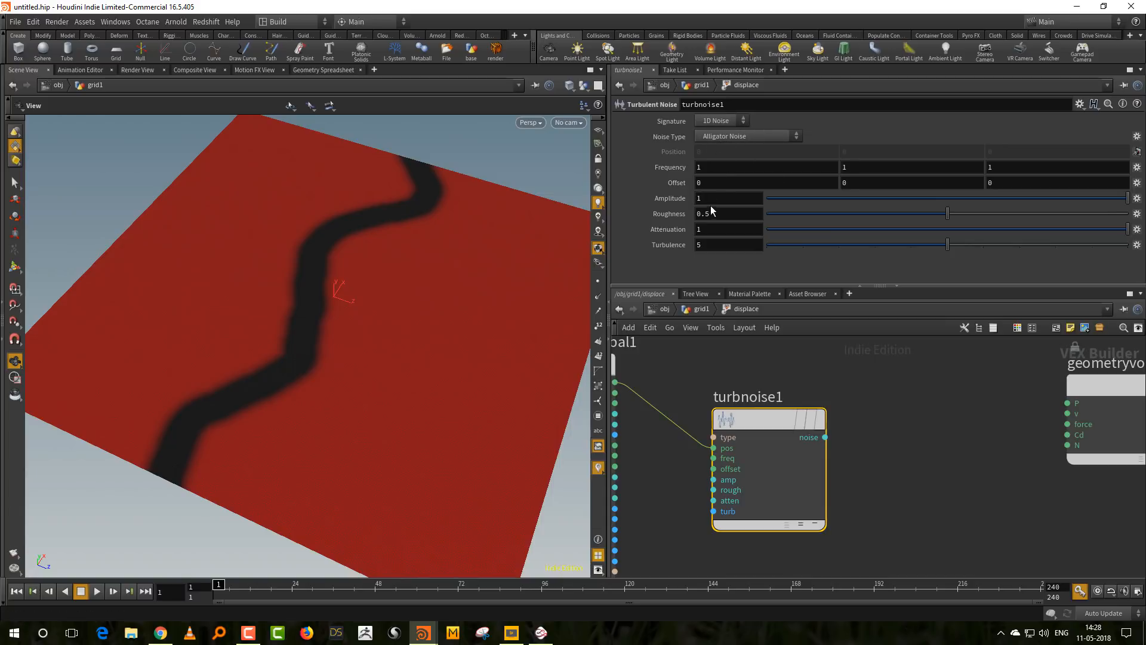
pyautogui.moveTo(919, 453); pyautogui.dragTo(884, 473, button='middle')
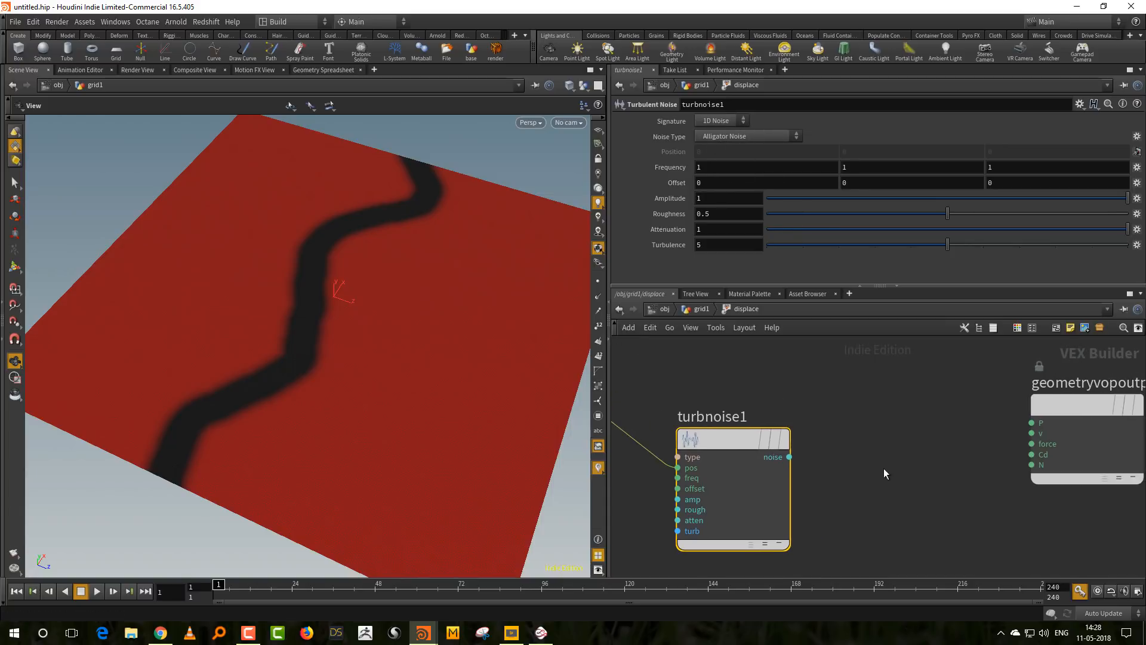
pyautogui.click(791, 458)
pyautogui.click(1031, 455)
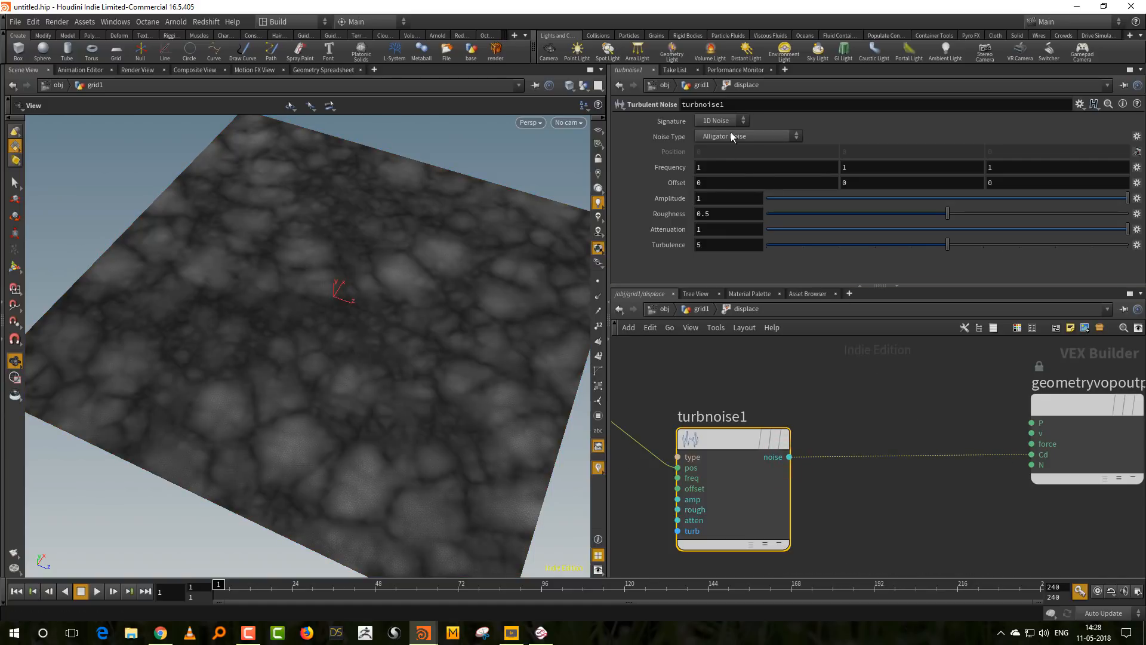
# Try the 3D Noise signature on the Turbulent Noise node, then return it to 1D Noise.
pyautogui.click(714, 144)
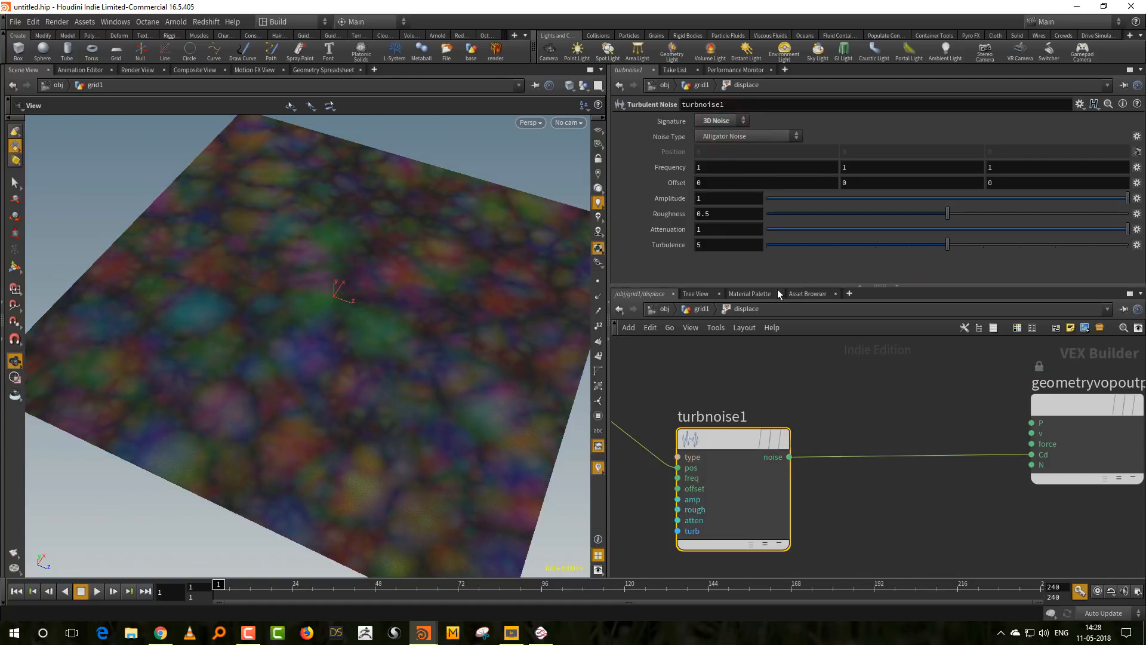
pyautogui.click(722, 125)
pyautogui.click(720, 112)
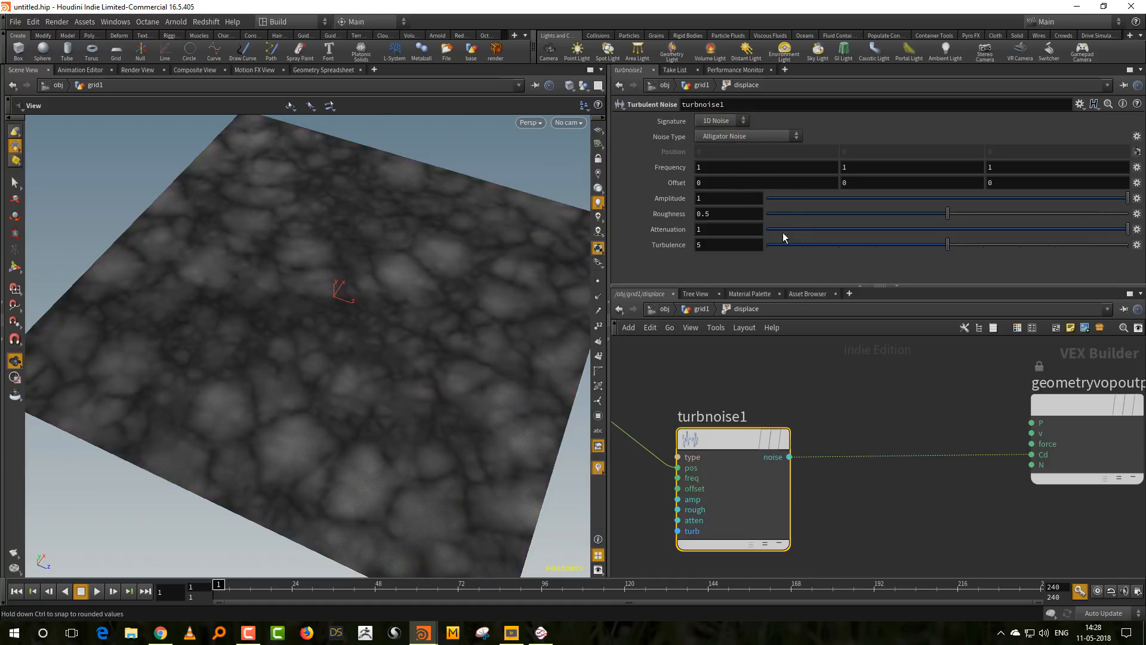
# Compare the Perlin, Original Perlin, Sparse Convolution, Simplex and Zero Centered Perlin types on the Turbulent Noise, and return to Alligator Noise.
pyautogui.click(738, 137)
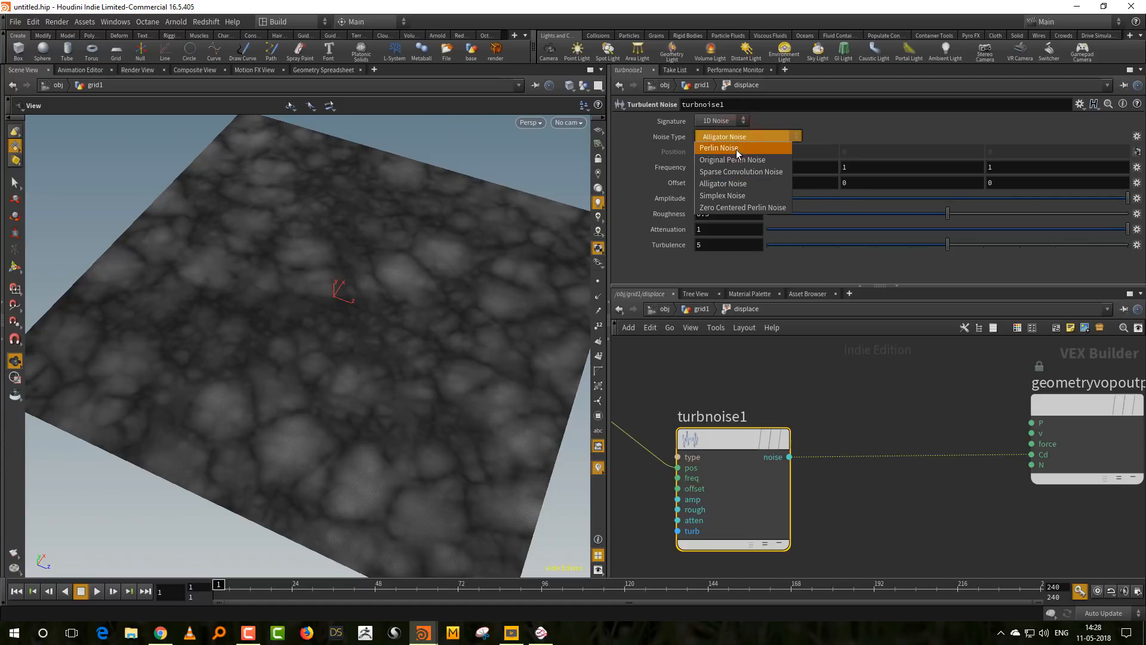
pyautogui.click(736, 149)
pyautogui.click(741, 138)
pyautogui.click(743, 160)
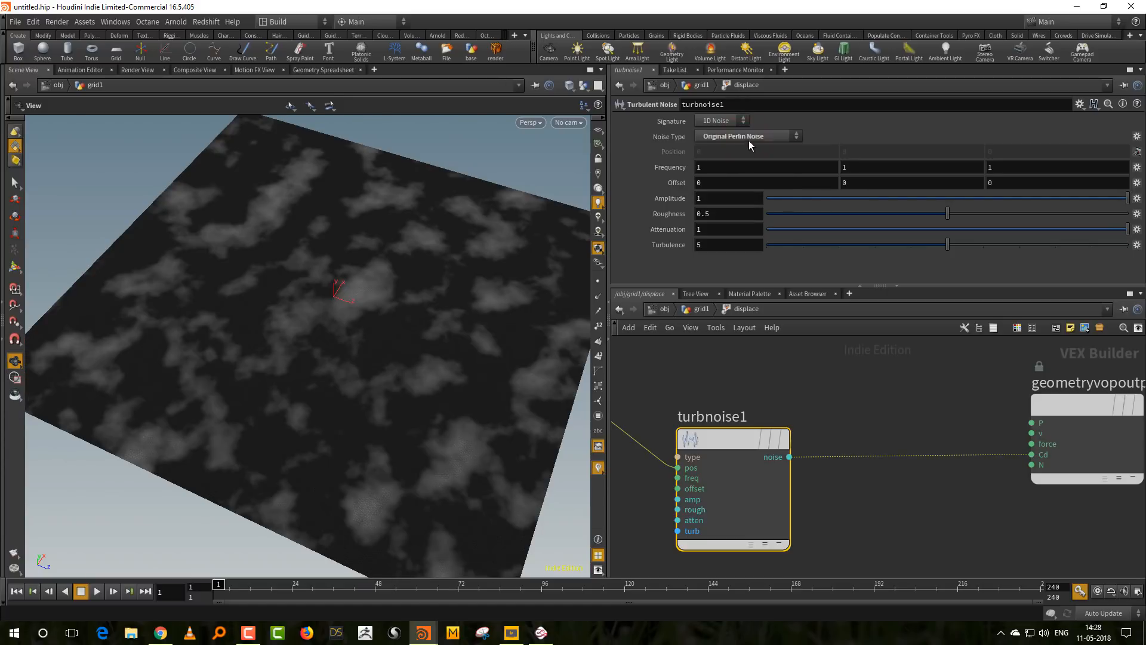
pyautogui.click(749, 141)
pyautogui.click(751, 173)
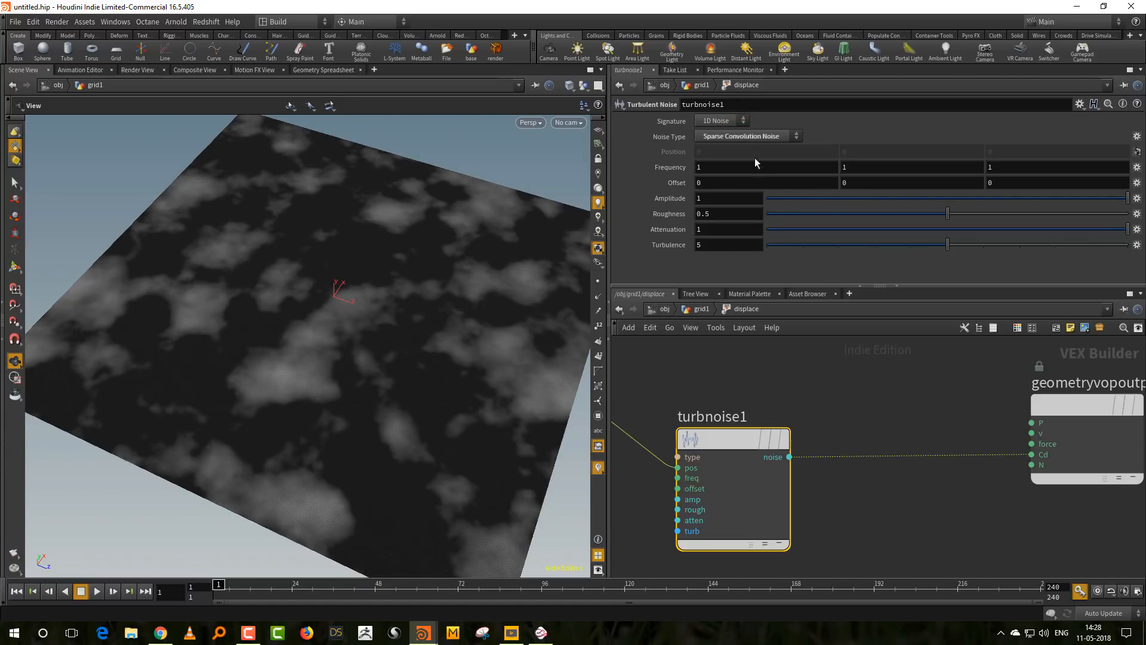
pyautogui.click(754, 136)
pyautogui.click(754, 198)
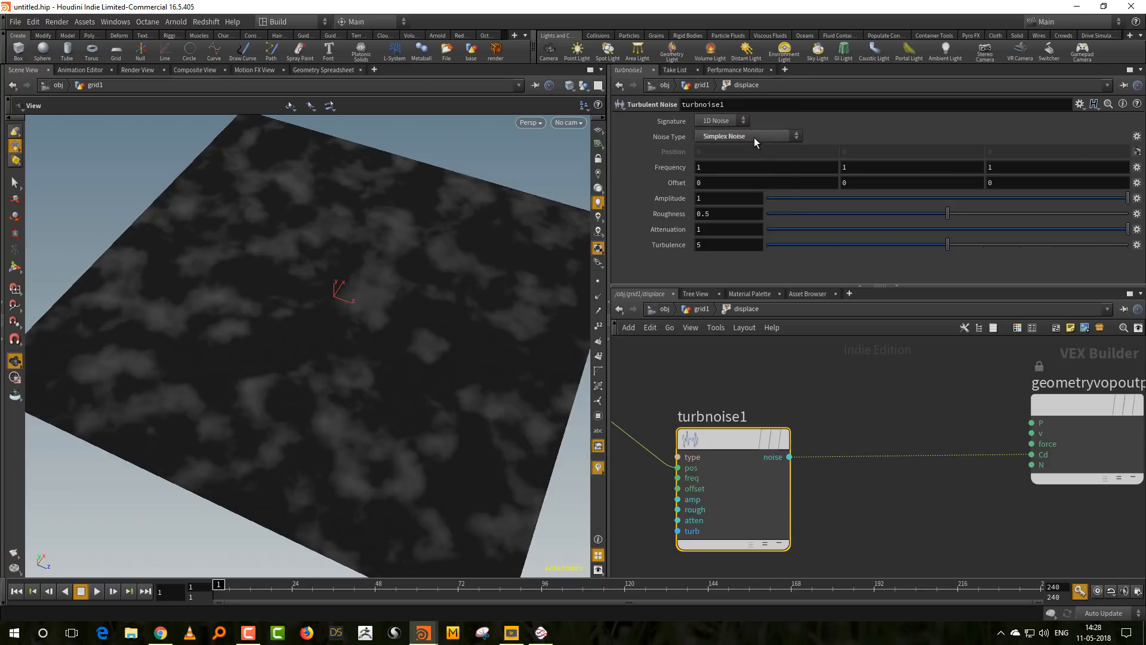
pyautogui.click(754, 137)
pyautogui.click(754, 215)
pyautogui.click(752, 136)
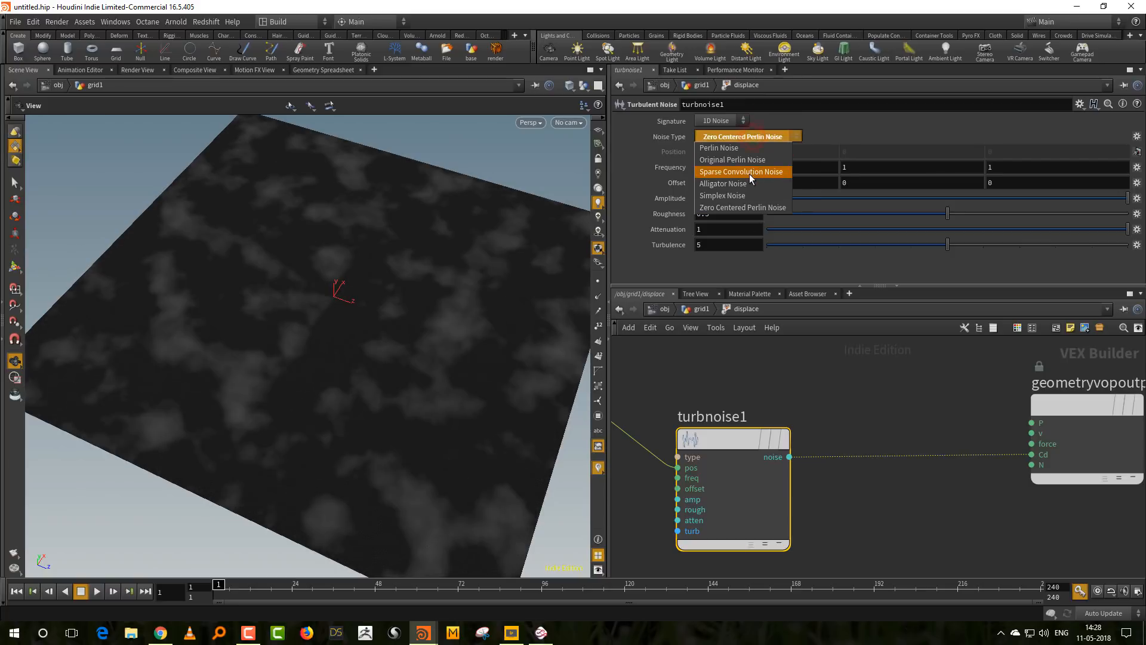
pyautogui.click(747, 180)
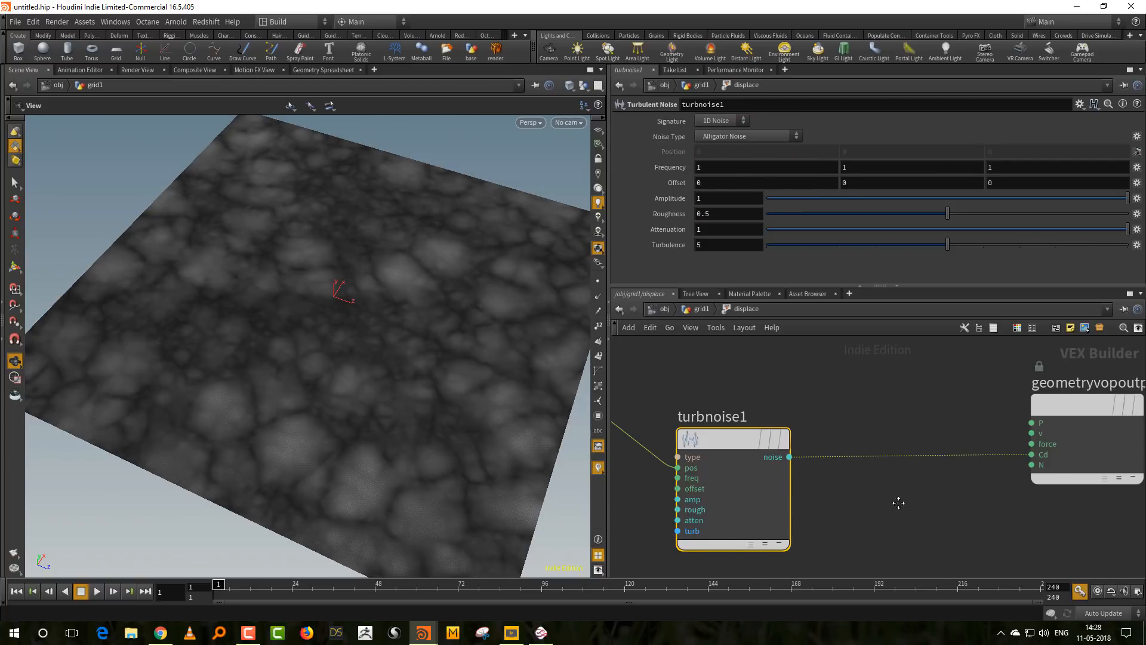
# Rearrange the VOP nodes to make room and place a Unified Noise node below the Turbulent Noise.
pyautogui.moveTo(899, 504); pyautogui.dragTo(981, 497, button='middle')
pyautogui.moveTo(981, 497); pyautogui.dragTo(929, 500, button='right')
pyautogui.moveTo(944, 403); pyautogui.dragTo(743, 496)
pyautogui.moveTo(868, 453); pyautogui.dragTo(804, 393)
pyautogui.click(821, 476)
pyautogui.press('Tab')
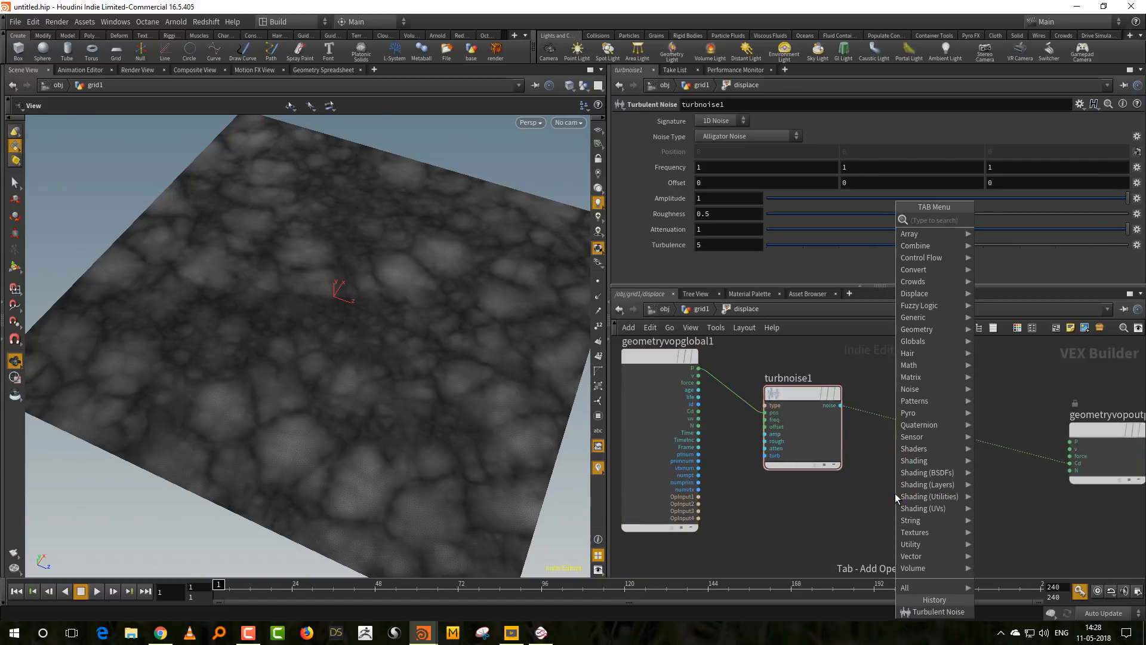
pyautogui.write('uni')
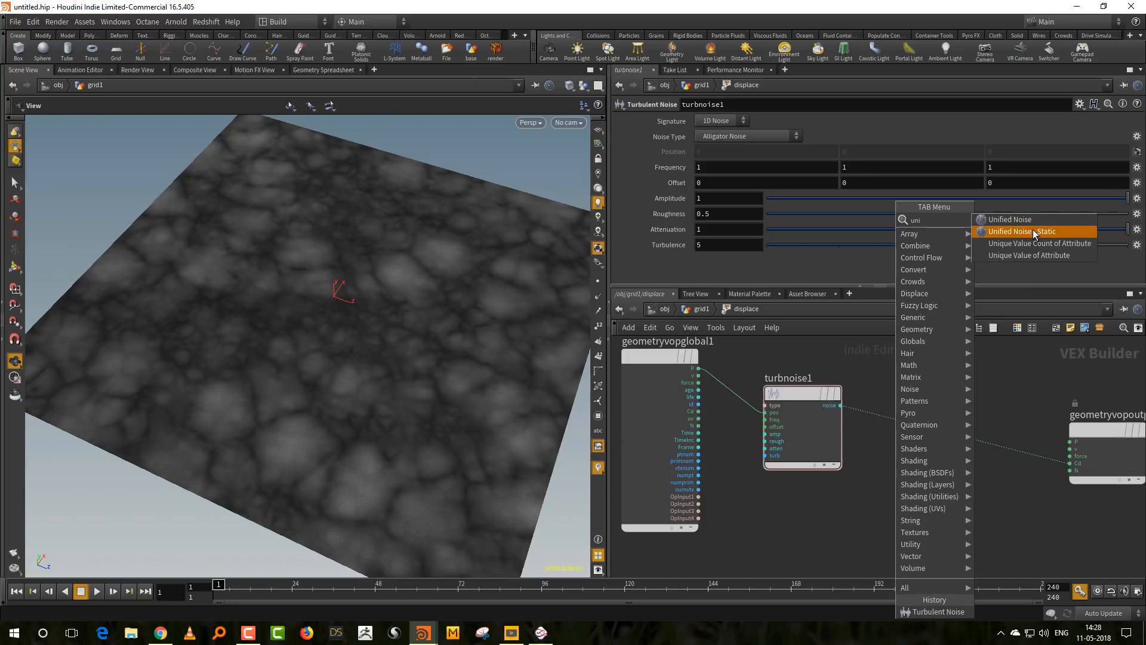
pyautogui.click(1031, 221)
pyautogui.click(818, 536)
# Wire the global P into the pos input of the Unified Noise node.
pyautogui.moveTo(884, 540)
pyautogui.mouseDown(button='middle')
pyautogui.moveTo(892, 412)
pyautogui.moveTo(896, 542)
pyautogui.moveTo(923, 607)
pyautogui.mouseUp(button='middle')
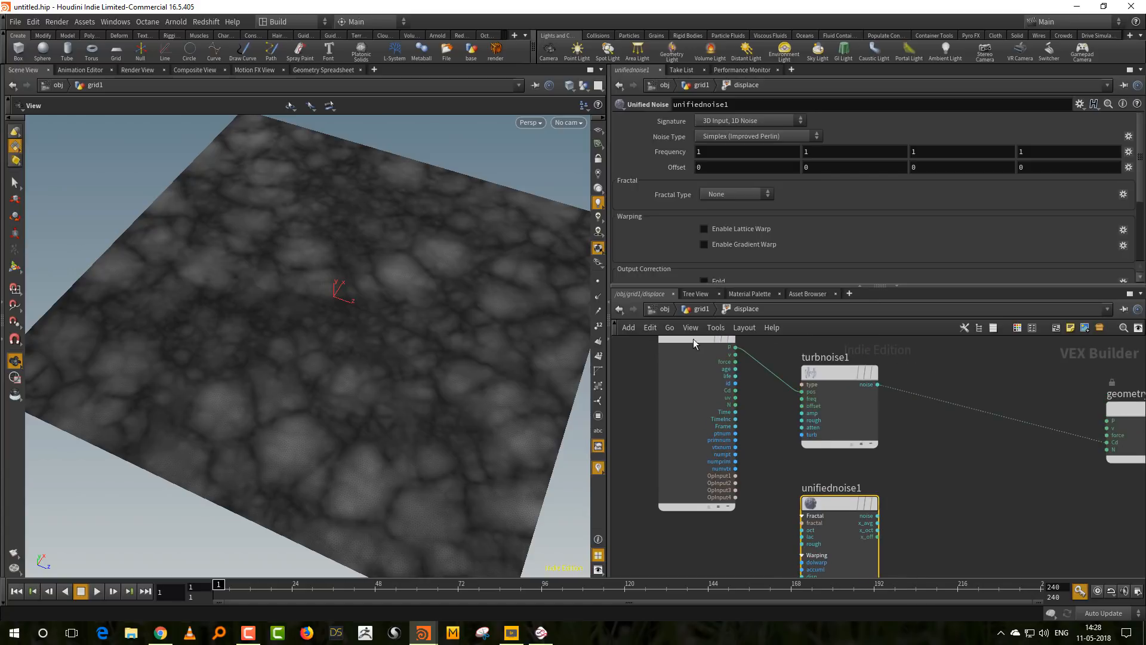
pyautogui.moveTo(693, 340); pyautogui.dragTo(668, 509)
pyautogui.moveTo(754, 562); pyautogui.dragTo(742, 476, button='middle')
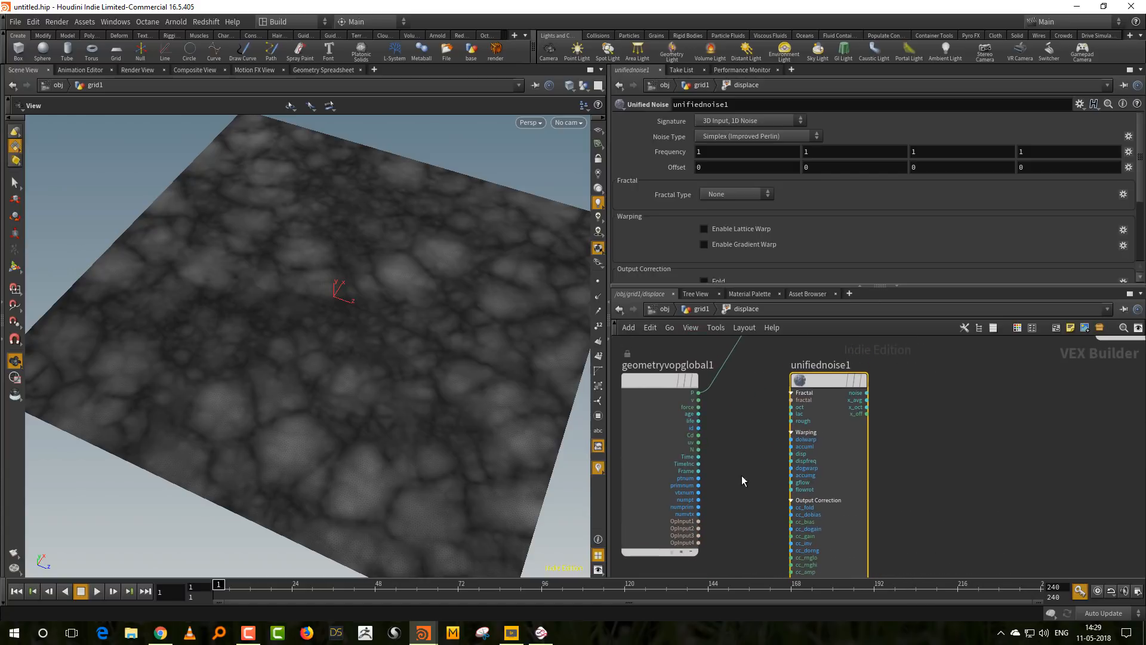
pyautogui.click(700, 393)
pyautogui.moveTo(757, 573); pyautogui.dragTo(710, 409, button='middle')
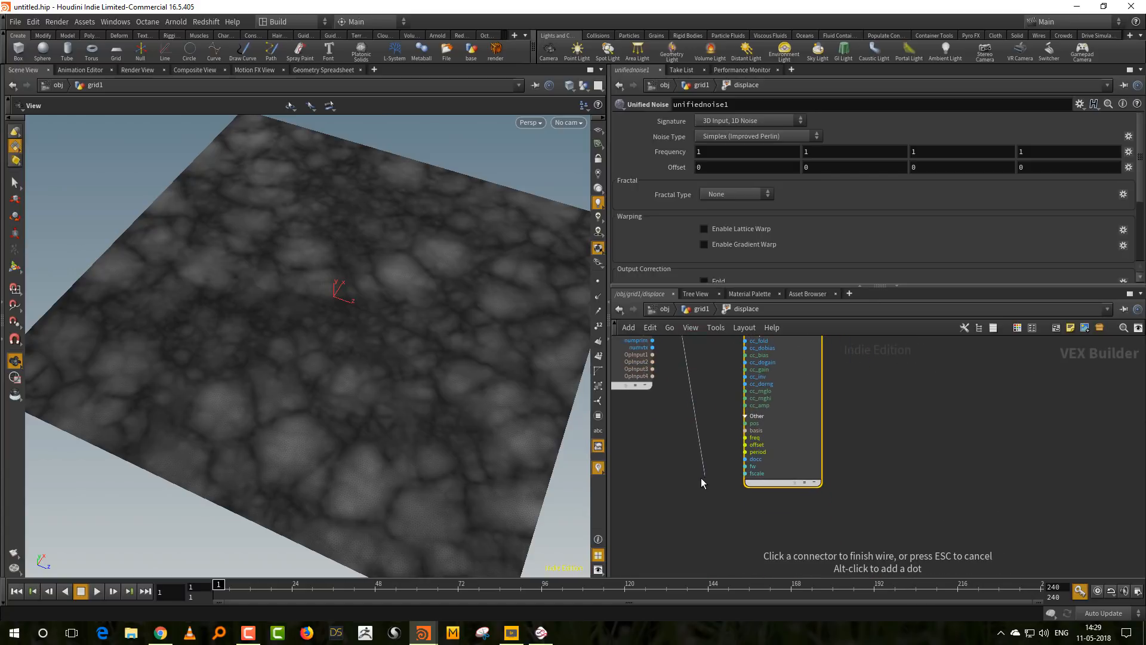
pyautogui.moveTo(702, 478); pyautogui.dragTo(728, 460, button='right')
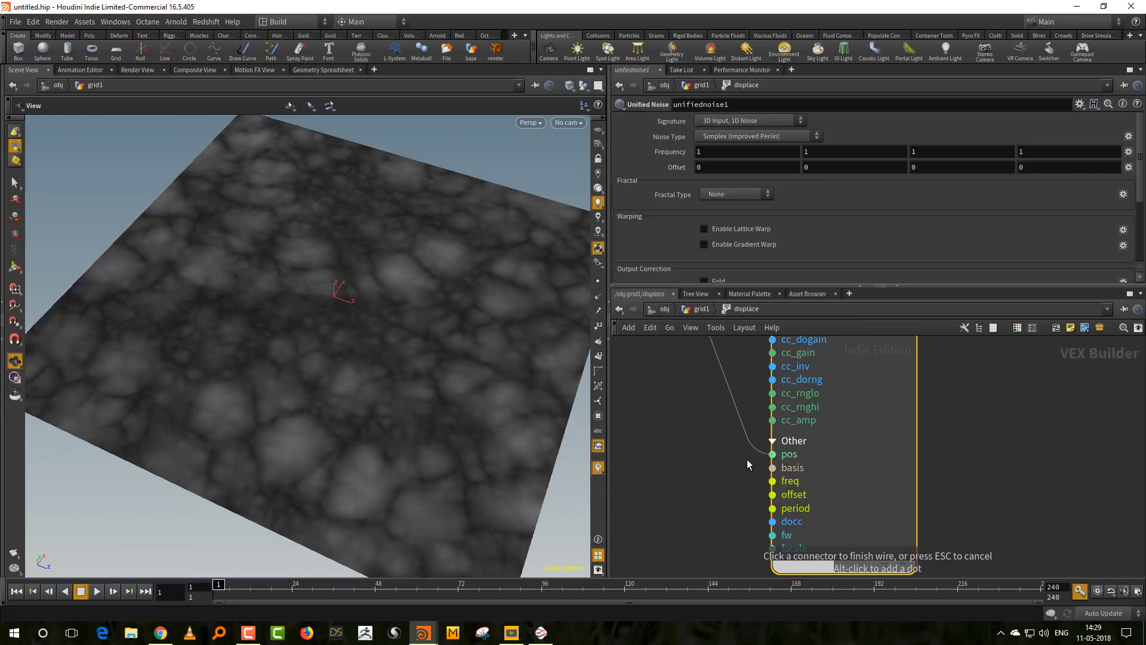
pyautogui.click(750, 457)
# Connect the Unified Noise output to the geometry output's Cd in place of the Turbulent Noise.
pyautogui.moveTo(750, 457); pyautogui.dragTo(895, 531, button='right')
pyautogui.moveTo(870, 424); pyautogui.dragTo(811, 481, button='middle')
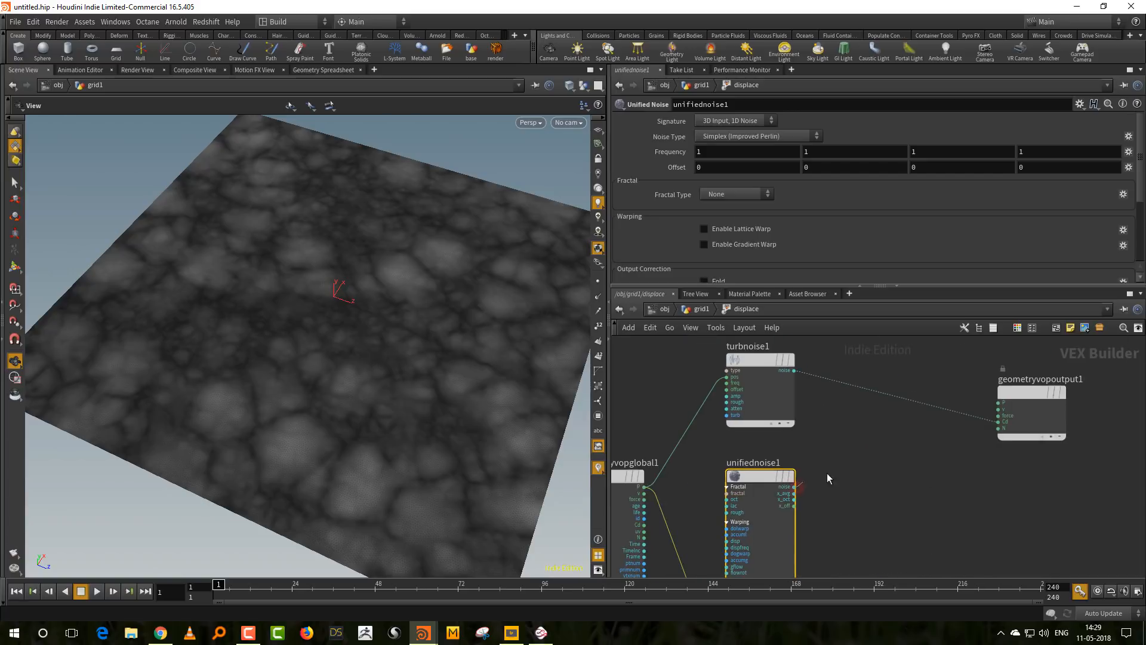
pyautogui.click(794, 487)
pyautogui.click(995, 423)
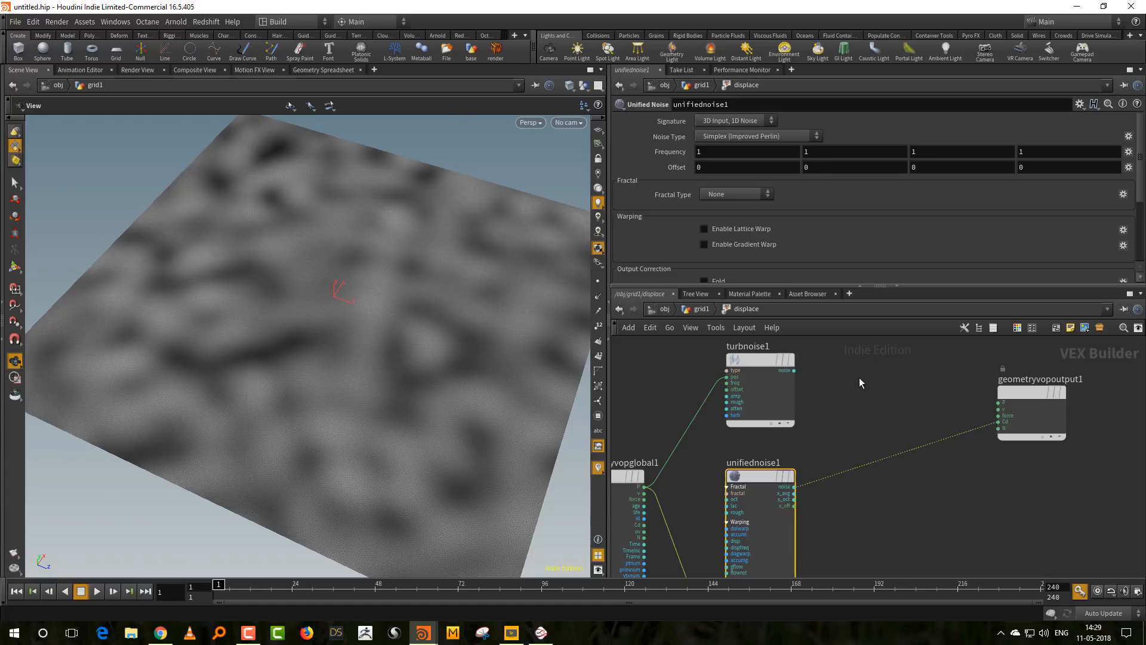
# Swap the geometry output's Cd input to Turbulent Noise and back to Unified Noise to compare the two patterns.
pyautogui.click(794, 370)
pyautogui.click(999, 422)
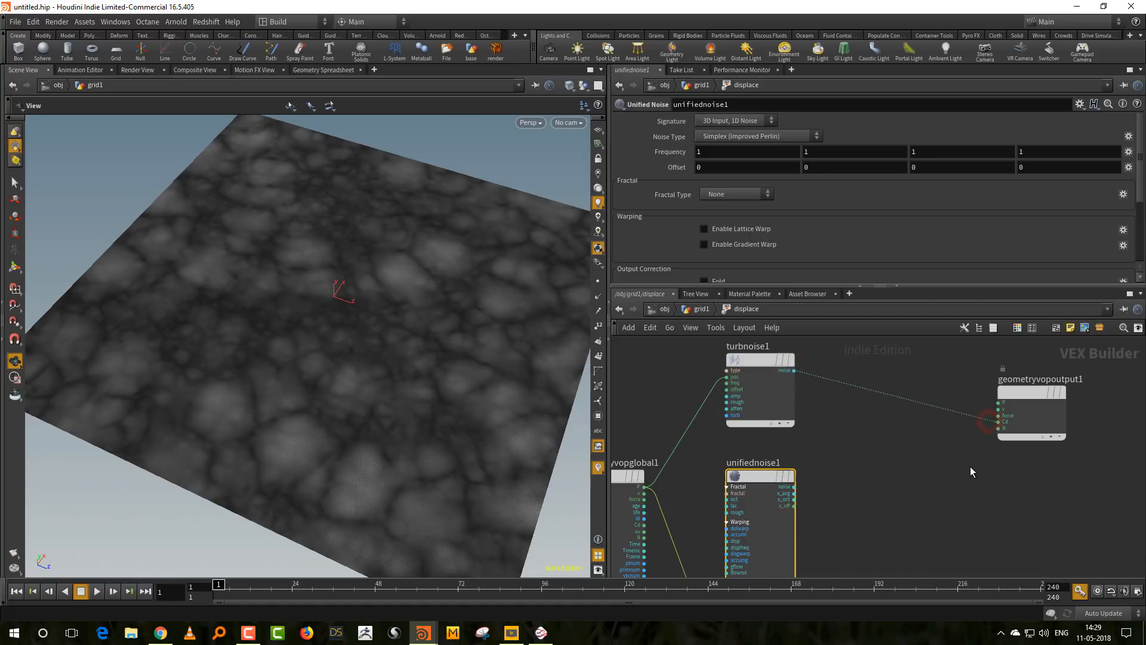
pyautogui.click(796, 486)
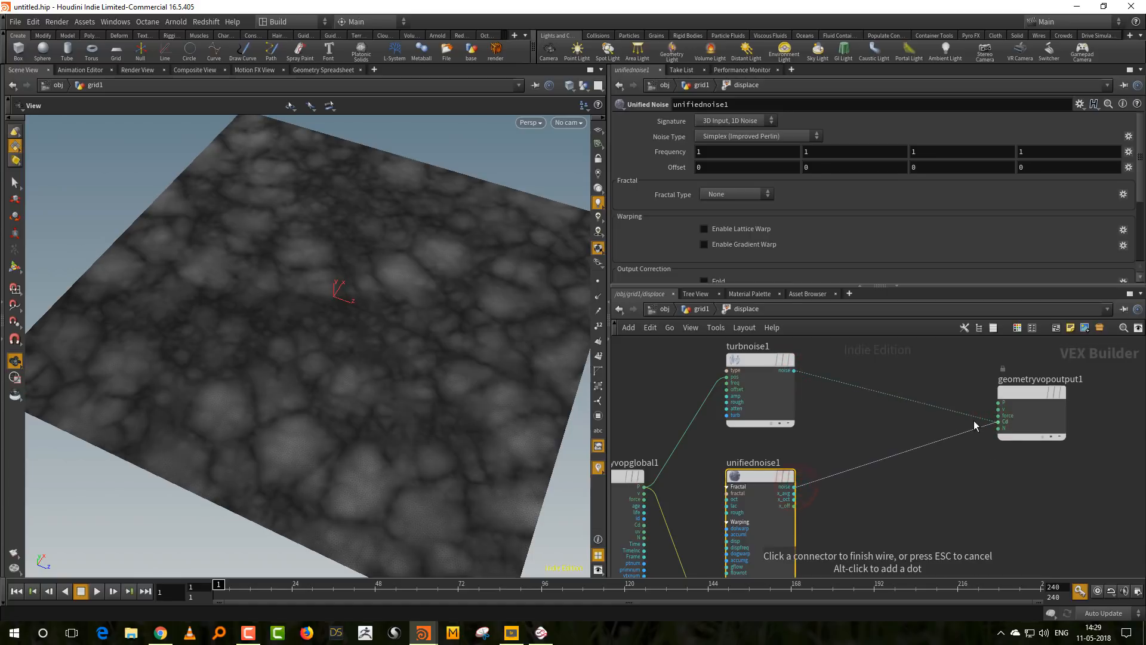
pyautogui.click(999, 422)
pyautogui.click(908, 500)
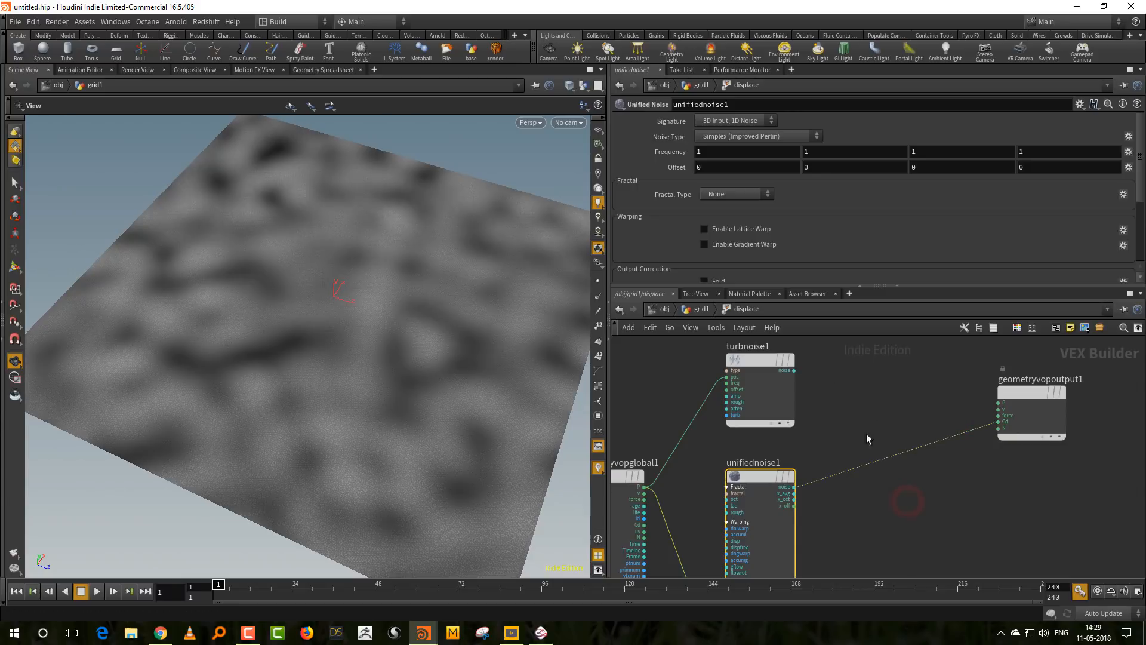
# Try the Worley F1, Worley F2-F1, Manhattan Worley F1, Manhattan Worley F2-F1 and Perlin types on the Unified Noise.
pyautogui.click(794, 285)
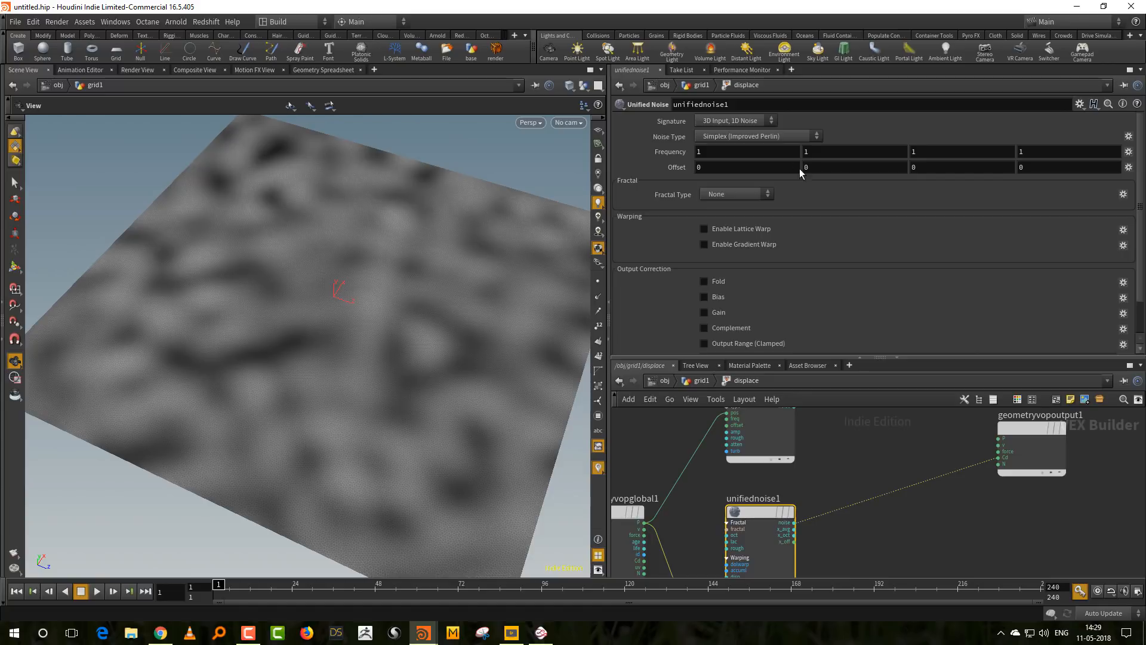
pyautogui.click(760, 137)
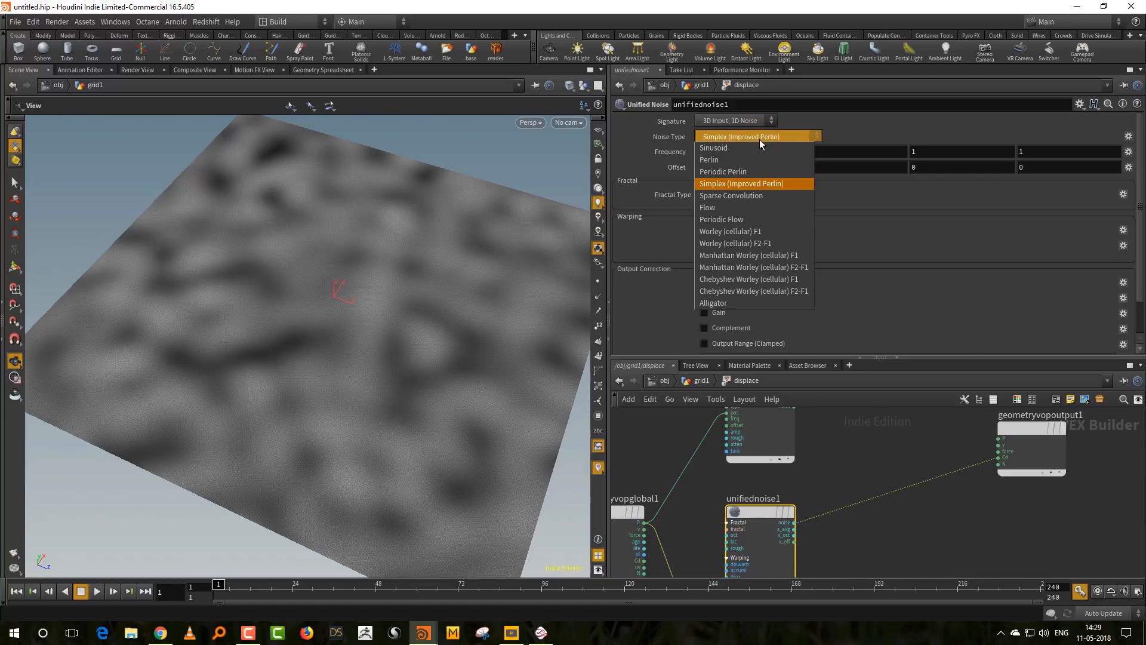
pyautogui.click(740, 231)
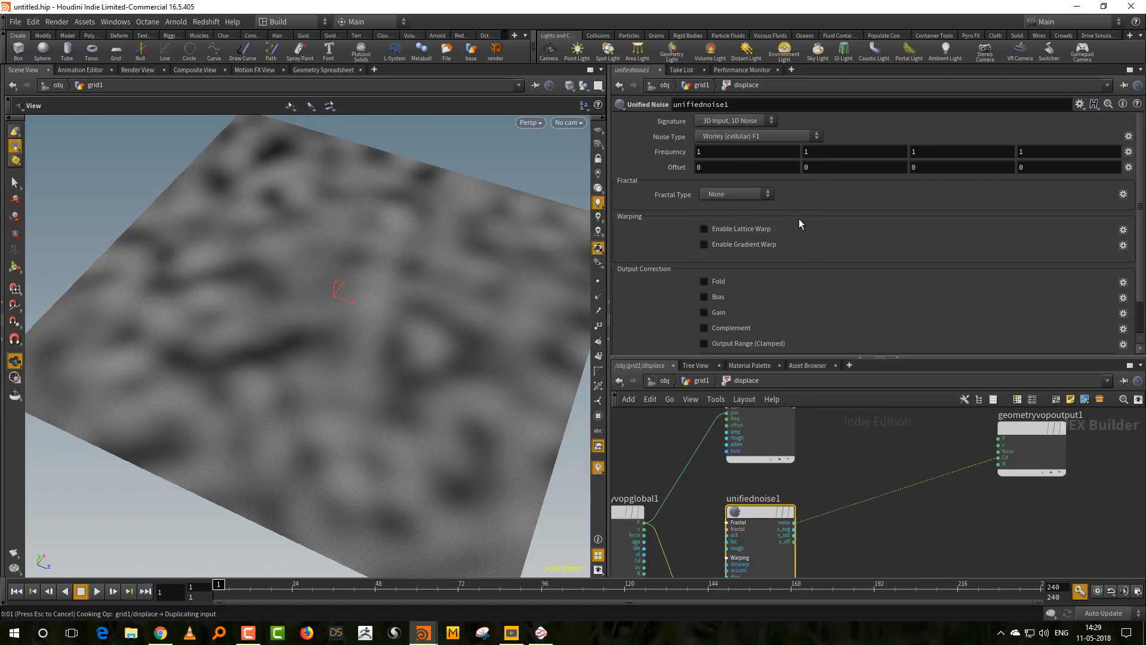
pyautogui.click(787, 136)
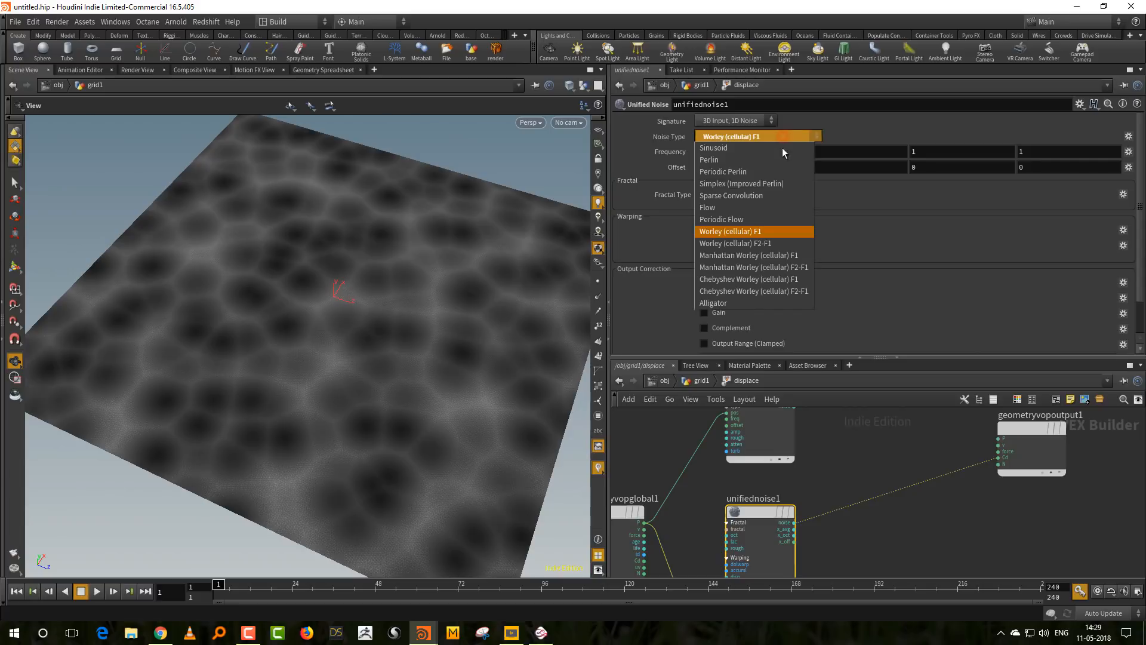
pyautogui.click(786, 246)
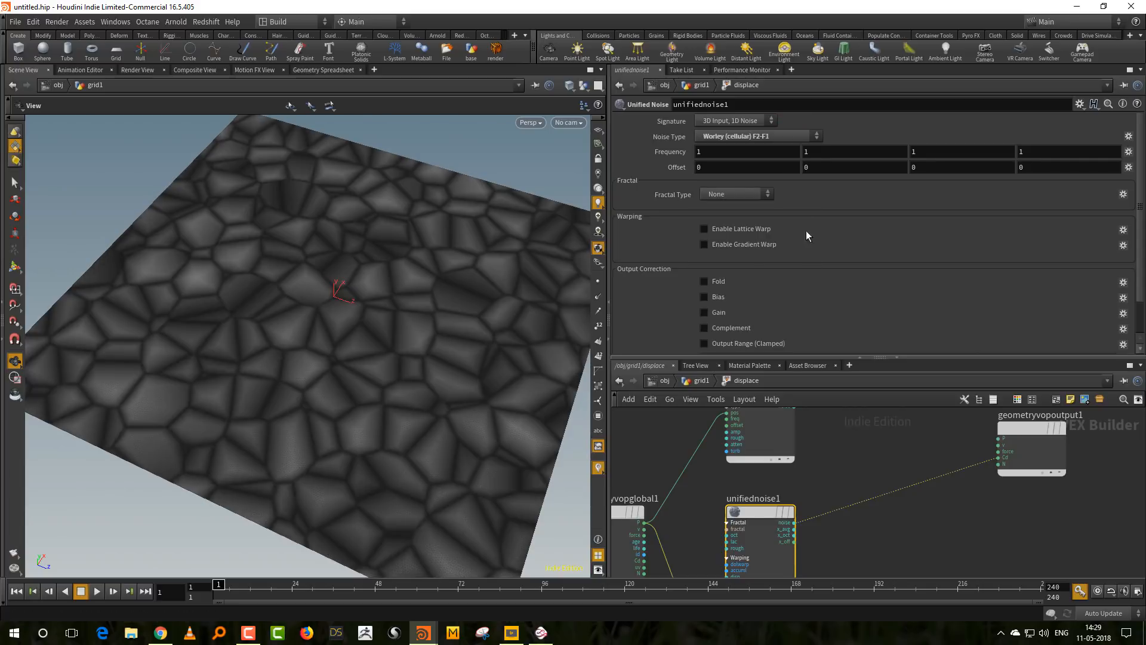
pyautogui.click(790, 137)
pyautogui.click(789, 258)
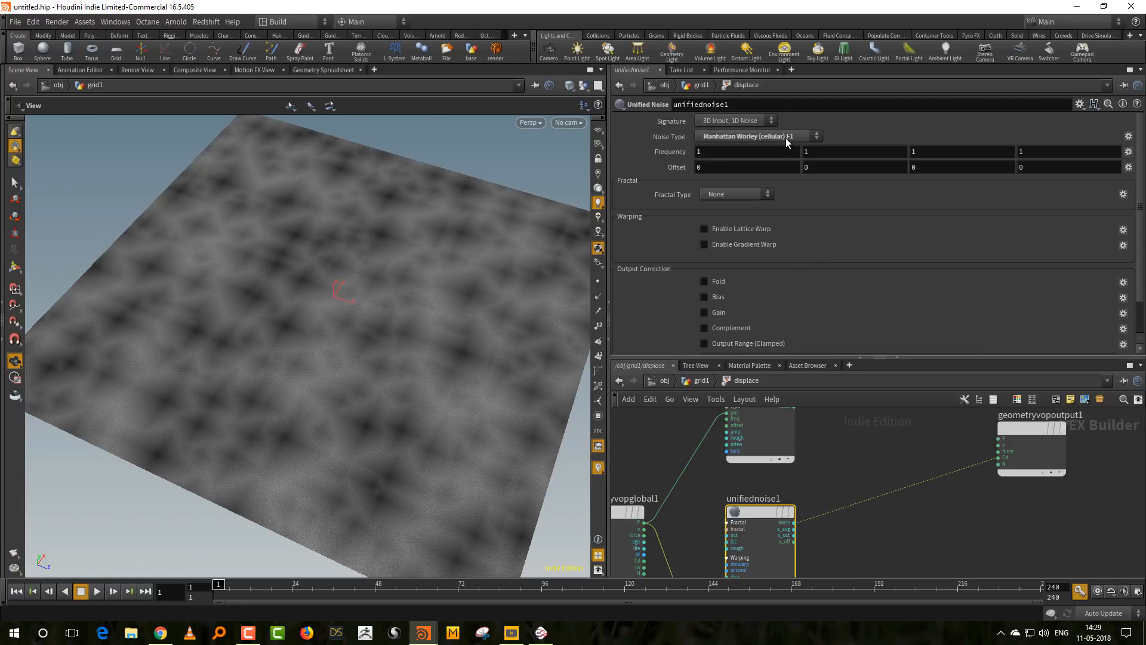
pyautogui.click(786, 137)
pyautogui.click(786, 269)
pyautogui.click(790, 137)
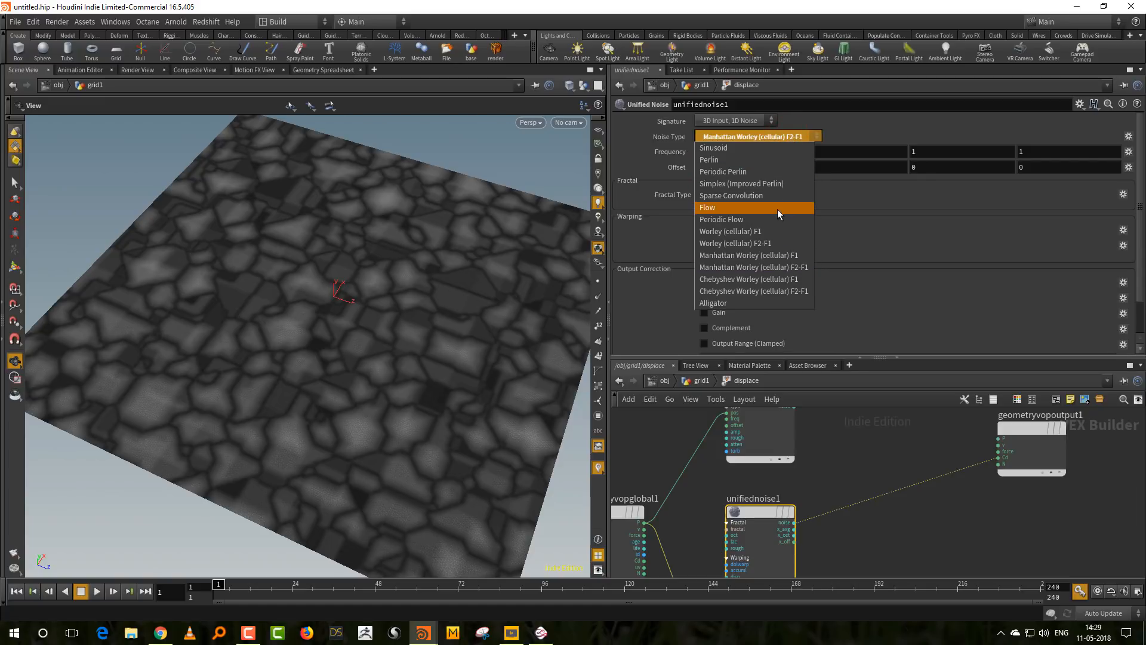
pyautogui.click(775, 160)
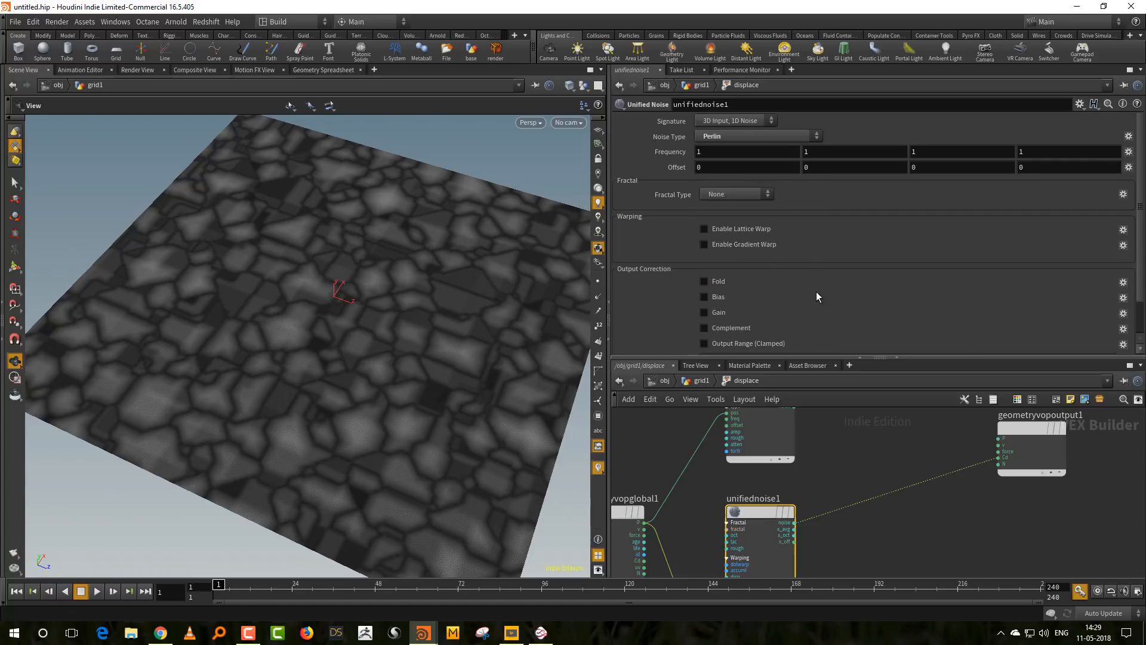
# Try the Standard (fBm), Terrain and Hybrid Terrain fractal types on the Unified Noise.
pyautogui.click(745, 196)
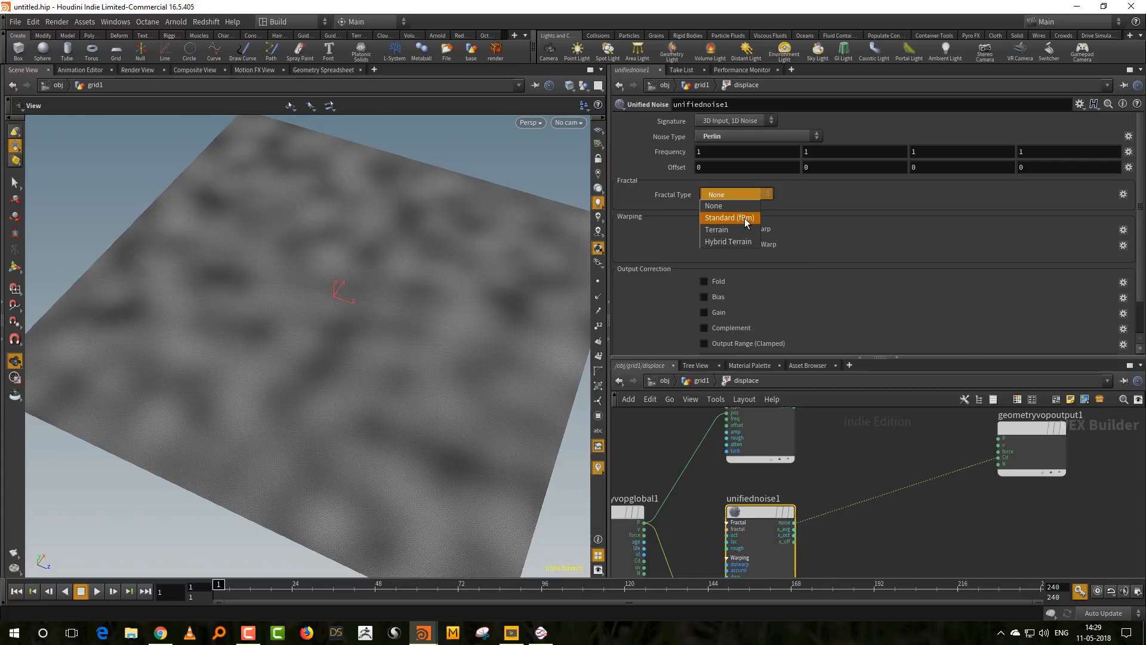
pyautogui.click(744, 217)
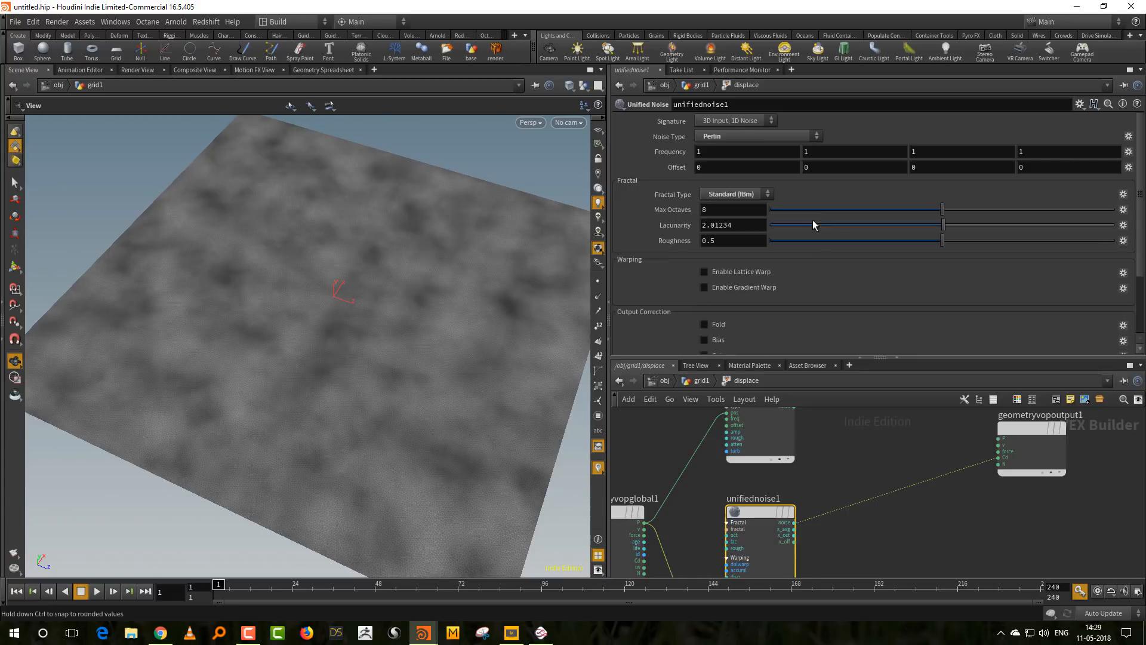
pyautogui.click(738, 195)
pyautogui.click(743, 231)
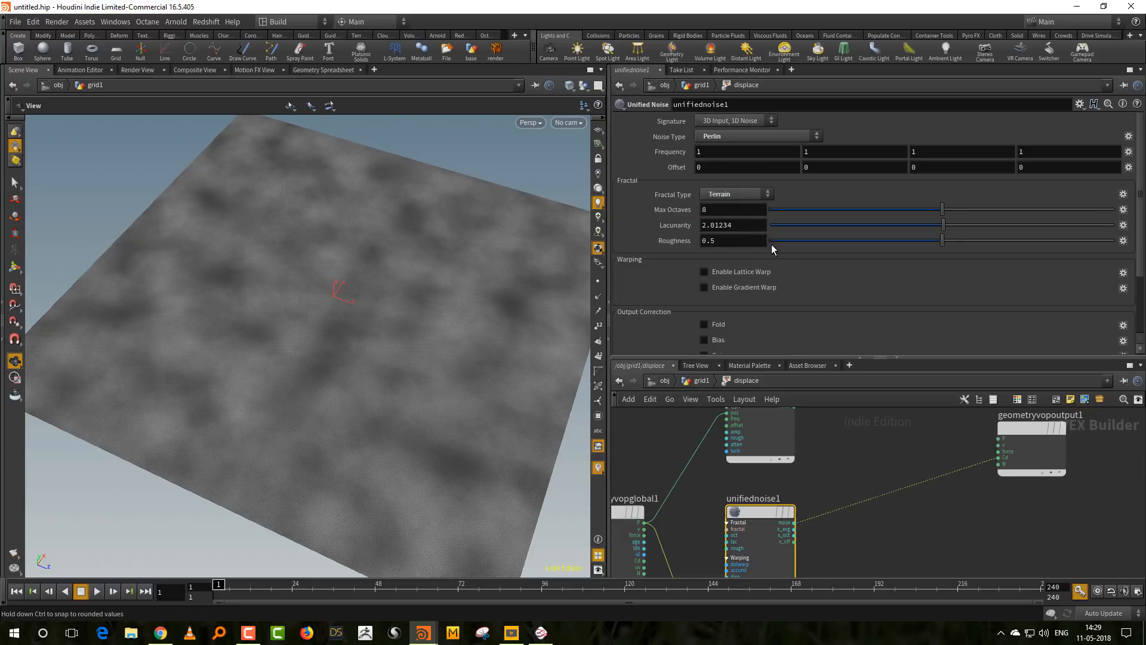
pyautogui.click(751, 196)
pyautogui.click(739, 241)
# Delete the Unified Noise node, reconnect the Turbulent Noise output to Cd, and reposition the global parameters node.
pyautogui.moveTo(815, 356); pyautogui.dragTo(815, 276)
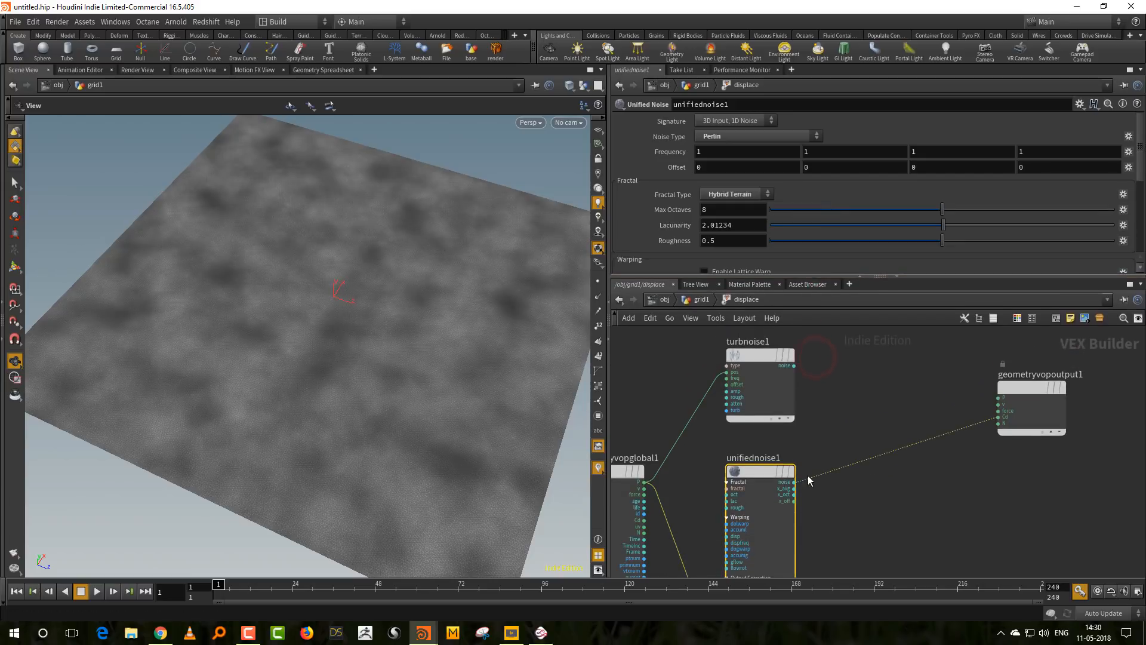
pyautogui.click(834, 514)
pyautogui.press('Delete')
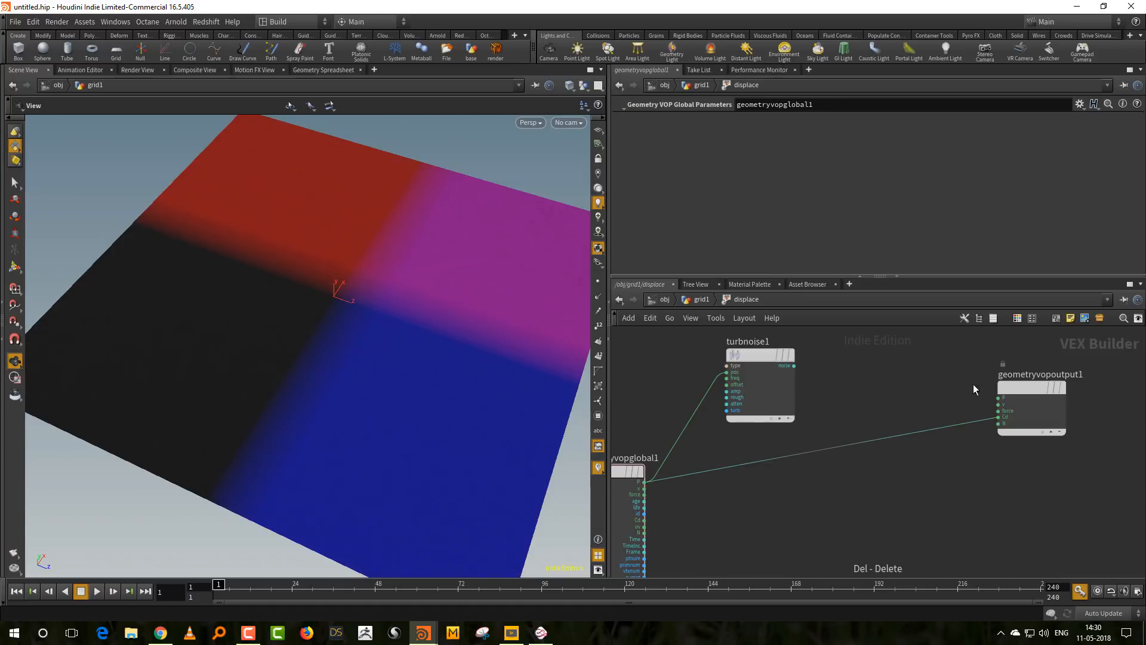
pyautogui.click(794, 366)
pyautogui.click(996, 417)
pyautogui.moveTo(838, 412); pyautogui.dragTo(883, 461, button='middle')
pyautogui.moveTo(672, 508); pyautogui.dragTo(664, 437)
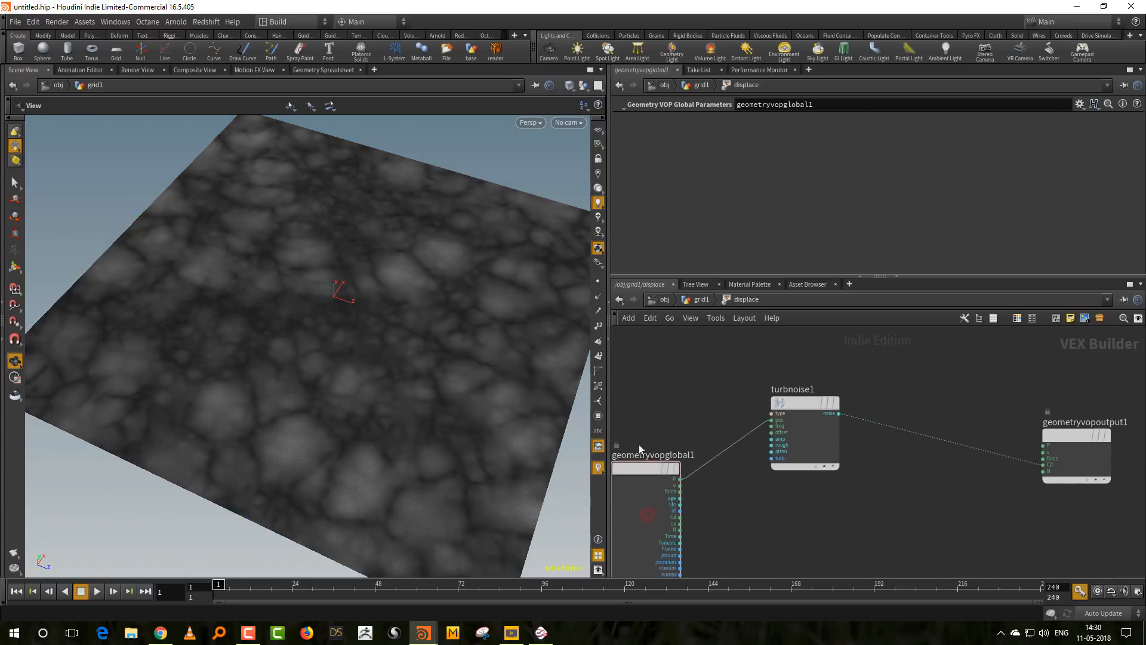
# Cut the wire between the Turbulent Noise output and the geometry output's Cd.
pyautogui.click(791, 428)
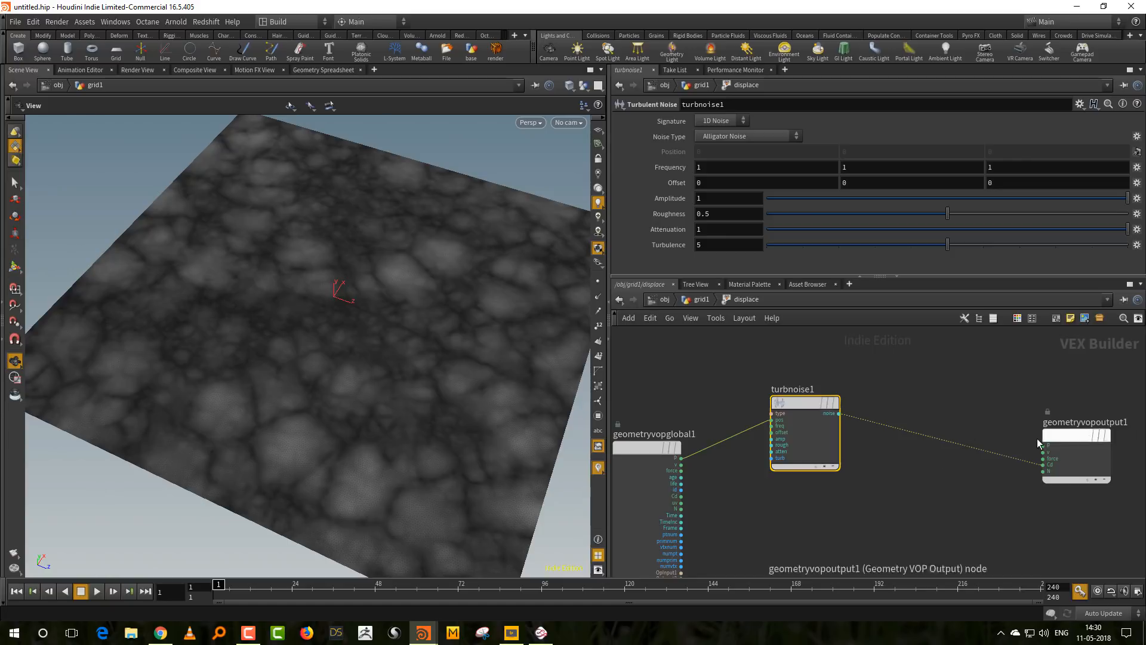
pyautogui.press('y')
pyautogui.moveTo(947, 417); pyautogui.dragTo(916, 481)
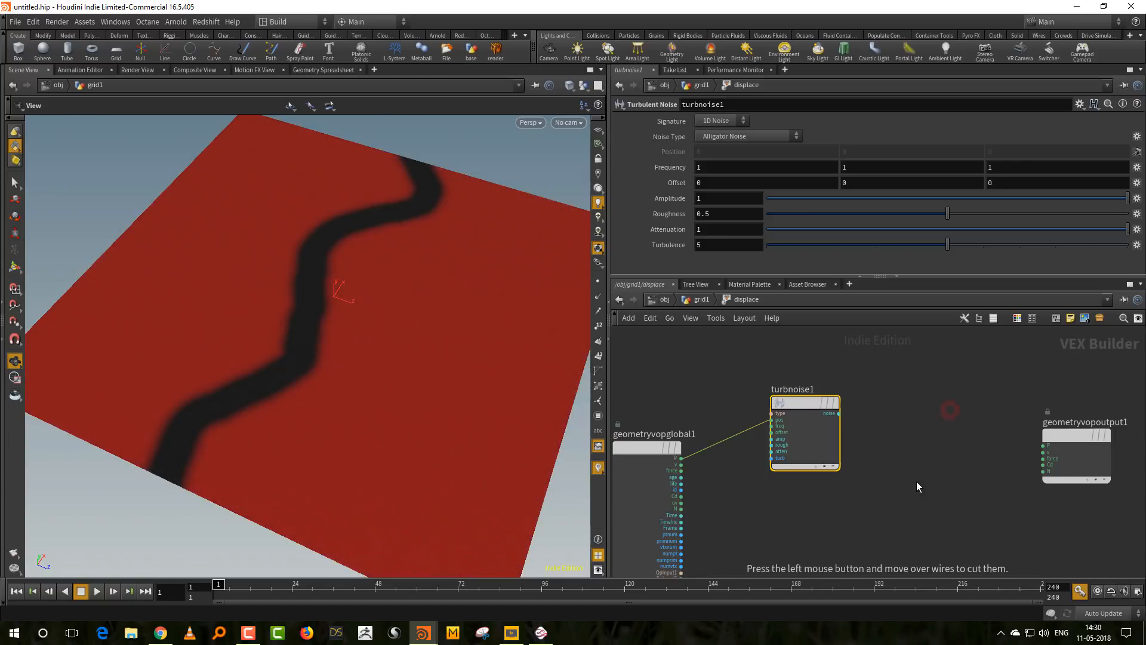
# Place a Displace Along Normal node between the Turbulent Noise and the geometry output.
pyautogui.press('Tab')
pyautogui.write('displ')
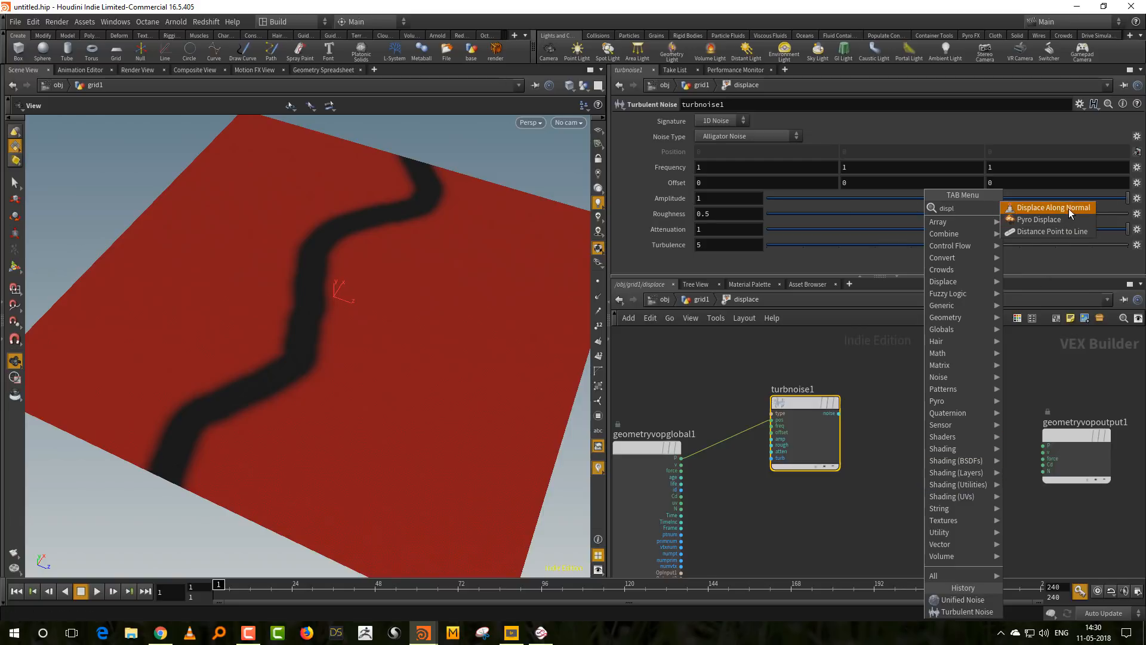
pyautogui.click(1068, 207)
pyautogui.click(954, 447)
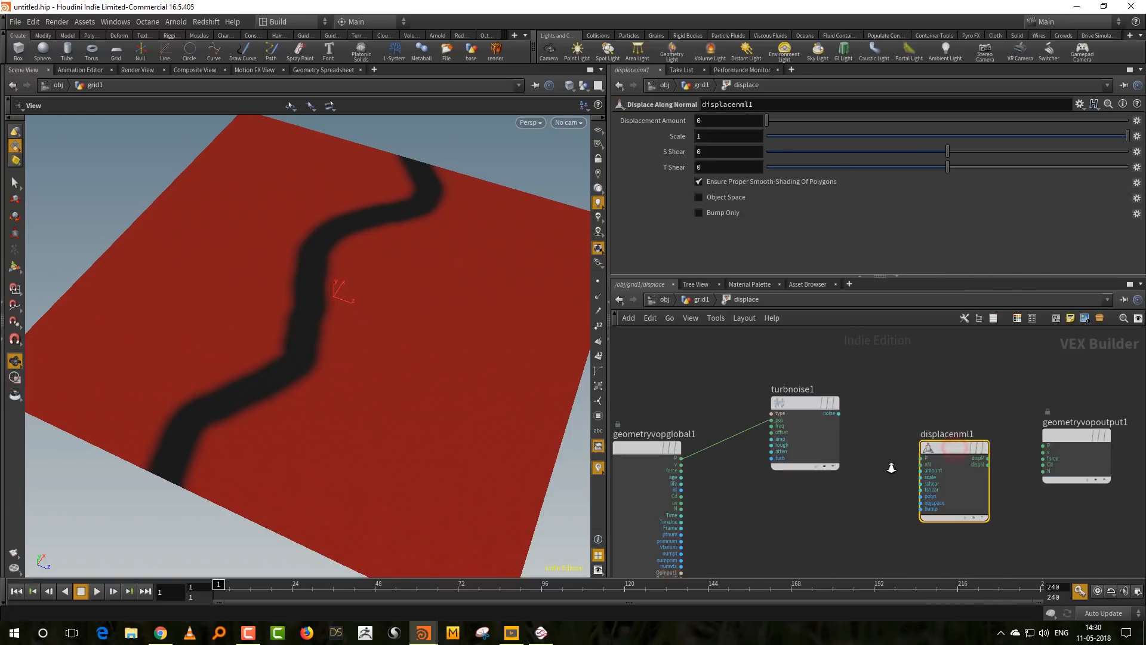
# Wire the Turbulent Noise output into the Displace Along Normal amount, and its dispP into the geometry output's P.
pyautogui.scroll(5, 930, 454)
pyautogui.scroll(-4, 931, 453)
pyautogui.scroll(2, 874, 418)
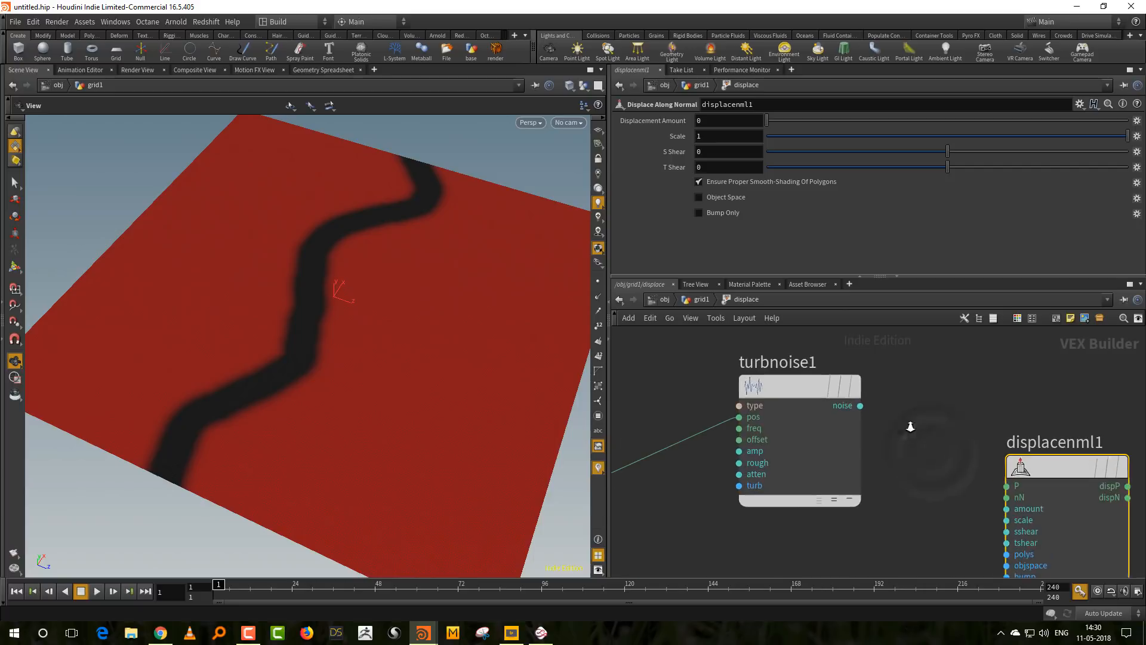
pyautogui.click(812, 404)
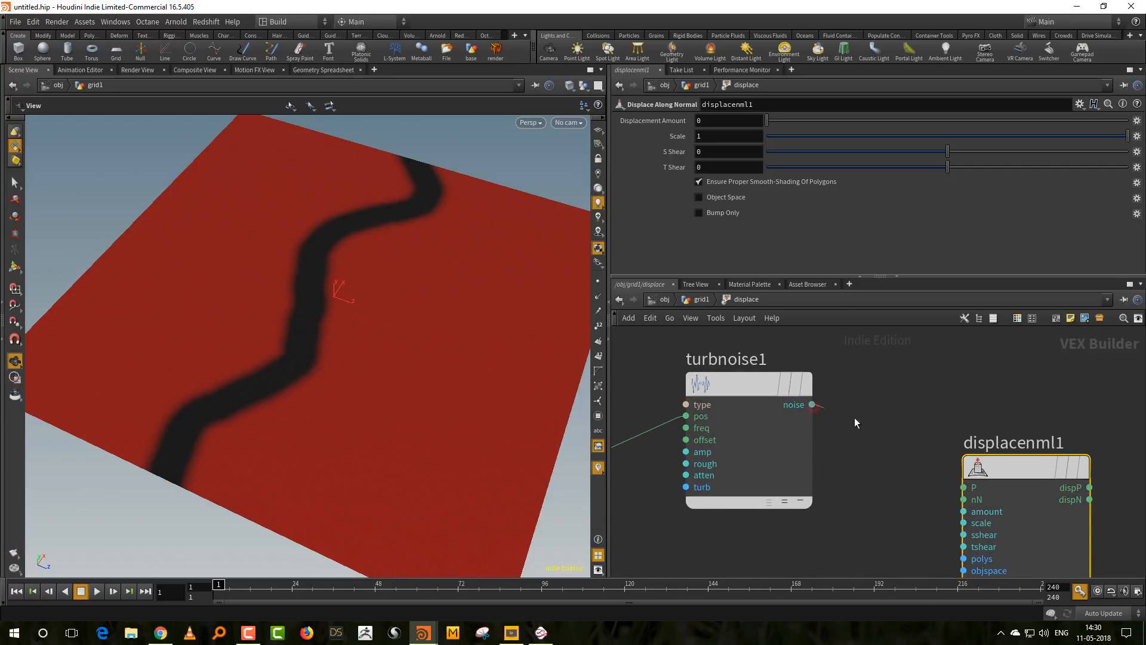
pyautogui.click(936, 513)
pyautogui.moveTo(1087, 391); pyautogui.dragTo(915, 411, button='middle')
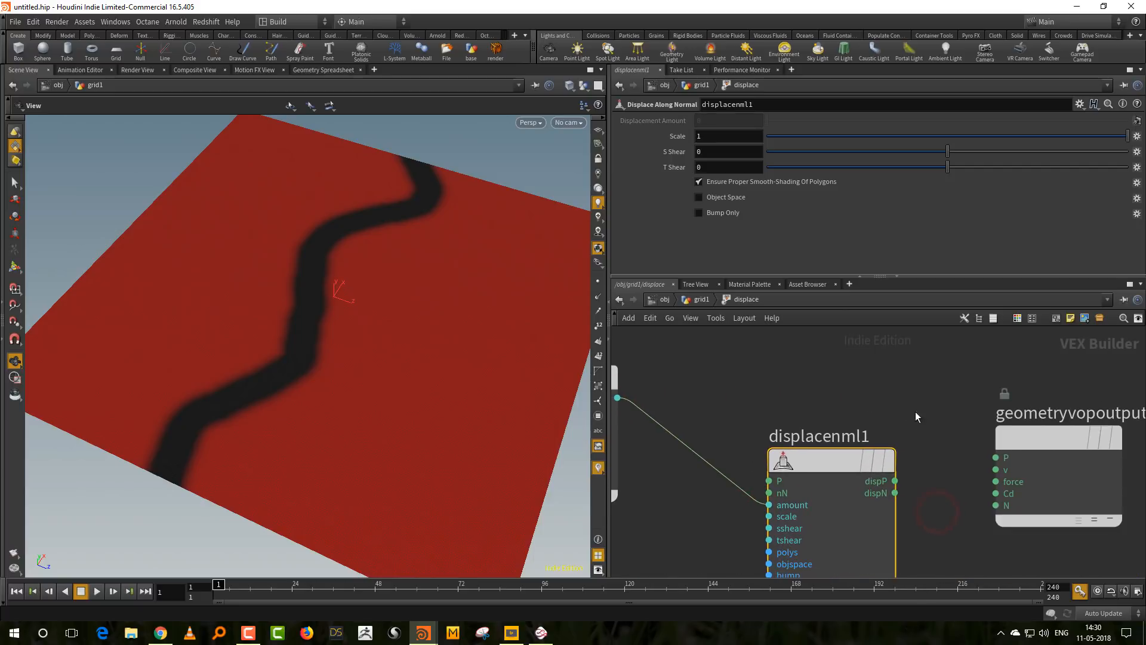
pyautogui.click(895, 481)
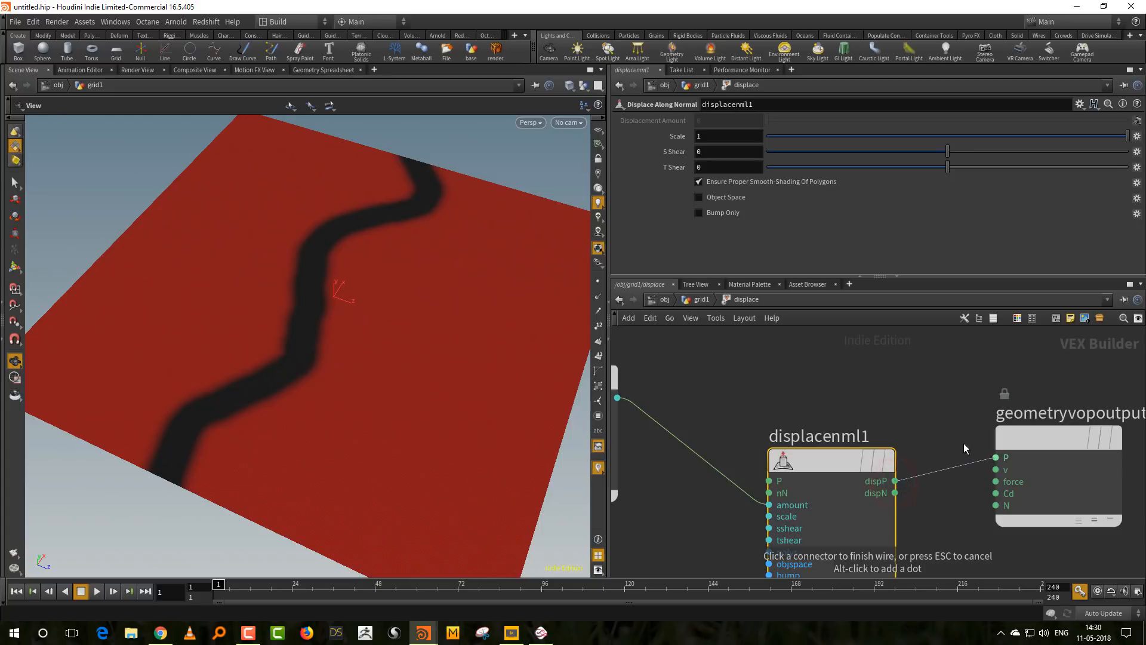
pyautogui.click(964, 443)
# Set the Turbulent Noise frequency to 0.3 on all three axes and its roughness to 0.448.
pyautogui.moveTo(448, 400); pyautogui.dragTo(432, 450, button='right')
pyautogui.moveTo(432, 450); pyautogui.dragTo(478, 417)
pyautogui.moveTo(738, 386); pyautogui.dragTo(1003, 444, button='middle')
pyautogui.moveTo(992, 395); pyautogui.dragTo(808, 432)
pyautogui.moveTo(699, 429); pyautogui.dragTo(858, 427, button='middle')
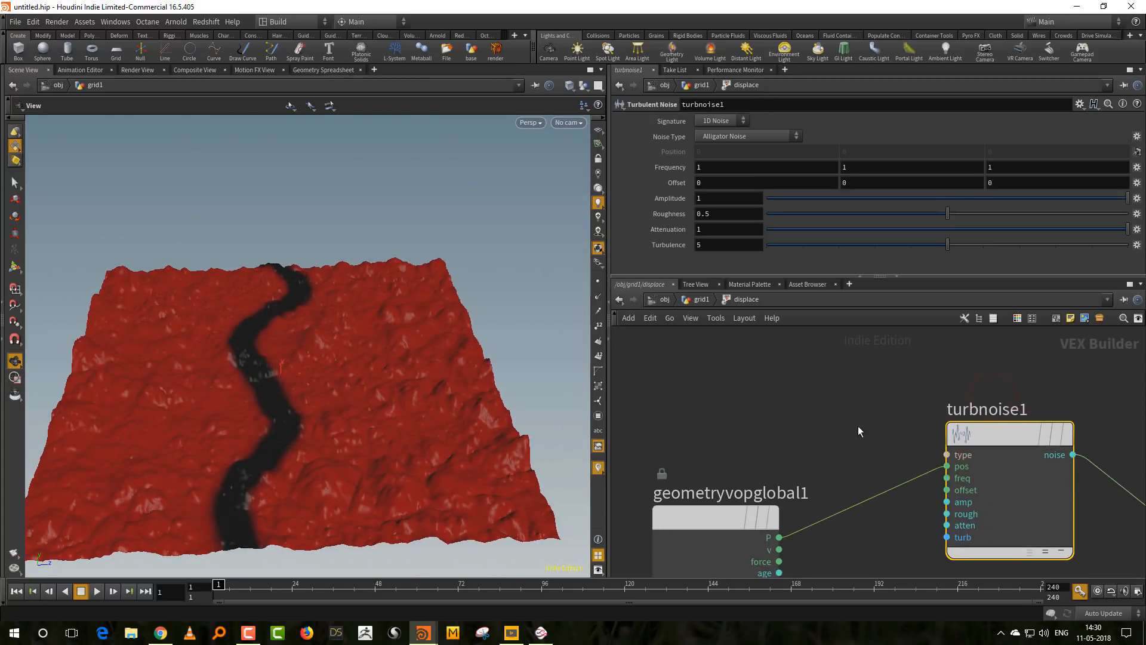
pyautogui.moveTo(716, 520); pyautogui.dragTo(671, 446)
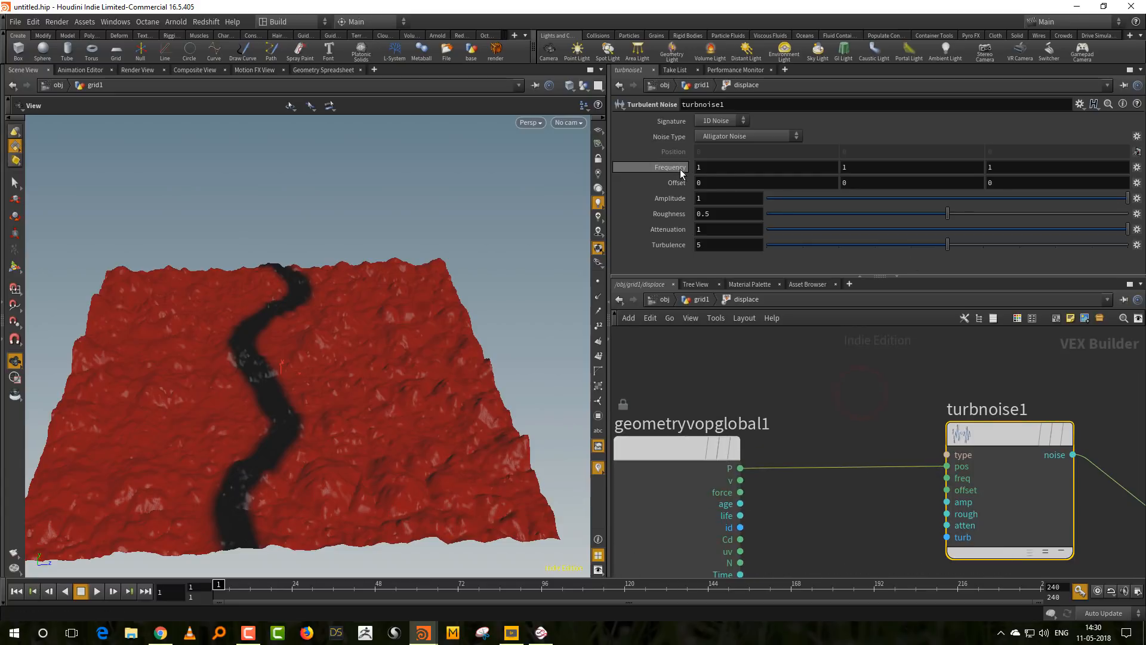
pyautogui.moveTo(660, 169); pyautogui.dragTo(634, 175, button='middle')
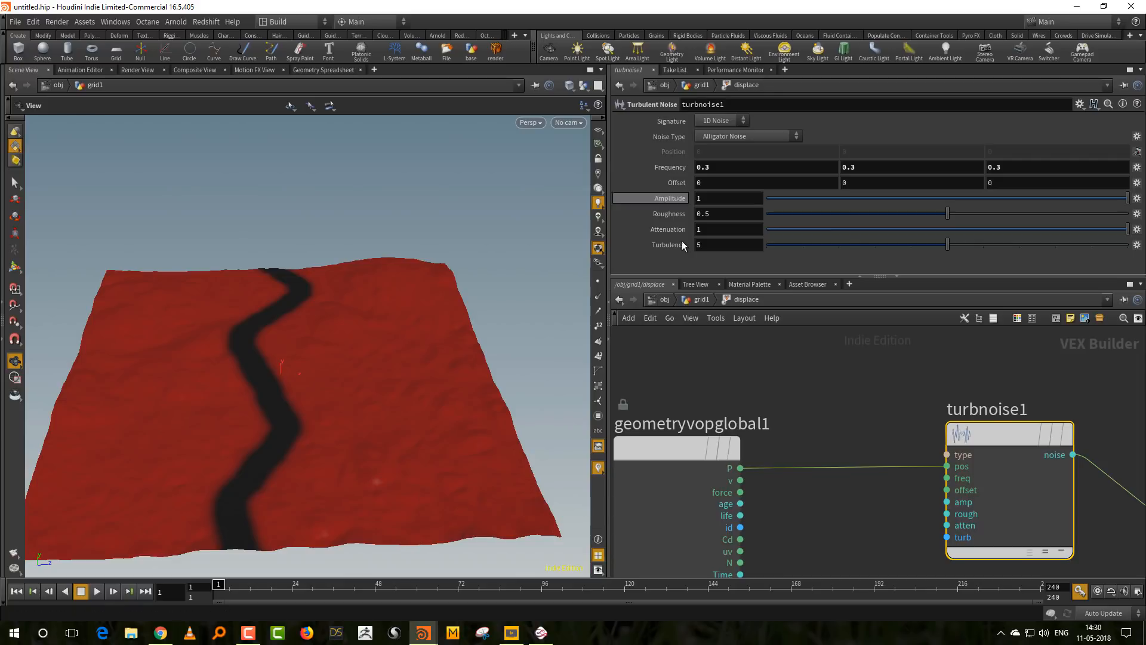
pyautogui.moveTo(805, 514); pyautogui.dragTo(793, 482, button='middle')
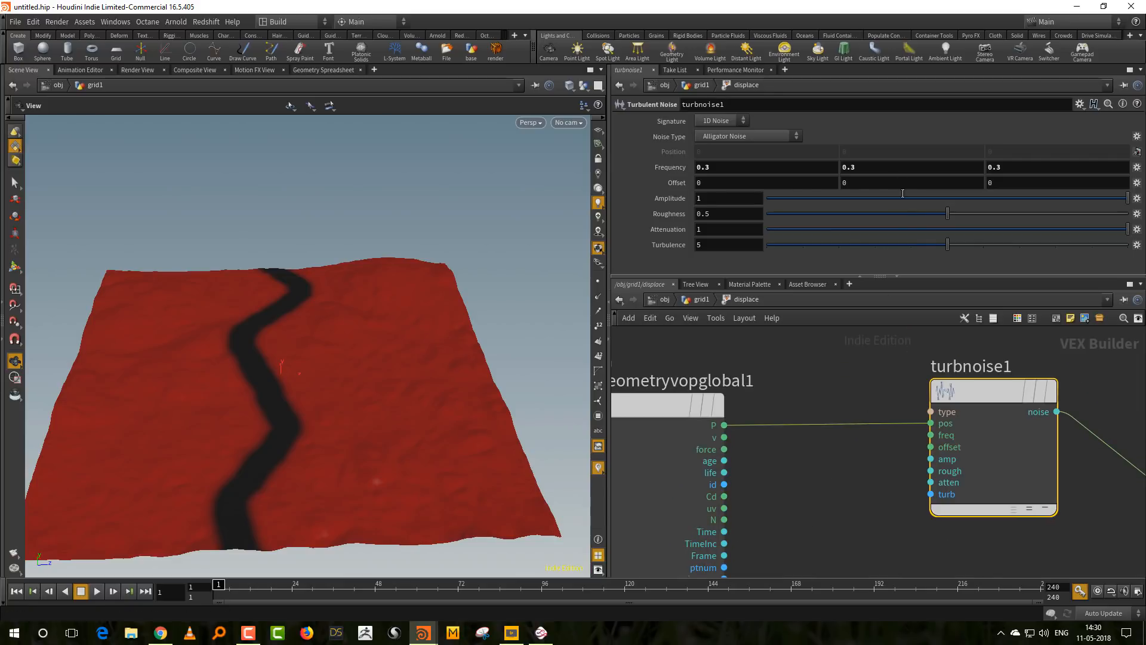
pyautogui.moveTo(918, 214); pyautogui.dragTo(926, 219)
# Set the Displace Along Normal scale to 5.
pyautogui.moveTo(1048, 476); pyautogui.dragTo(892, 412, button='middle')
pyautogui.scroll(-1, 944, 464)
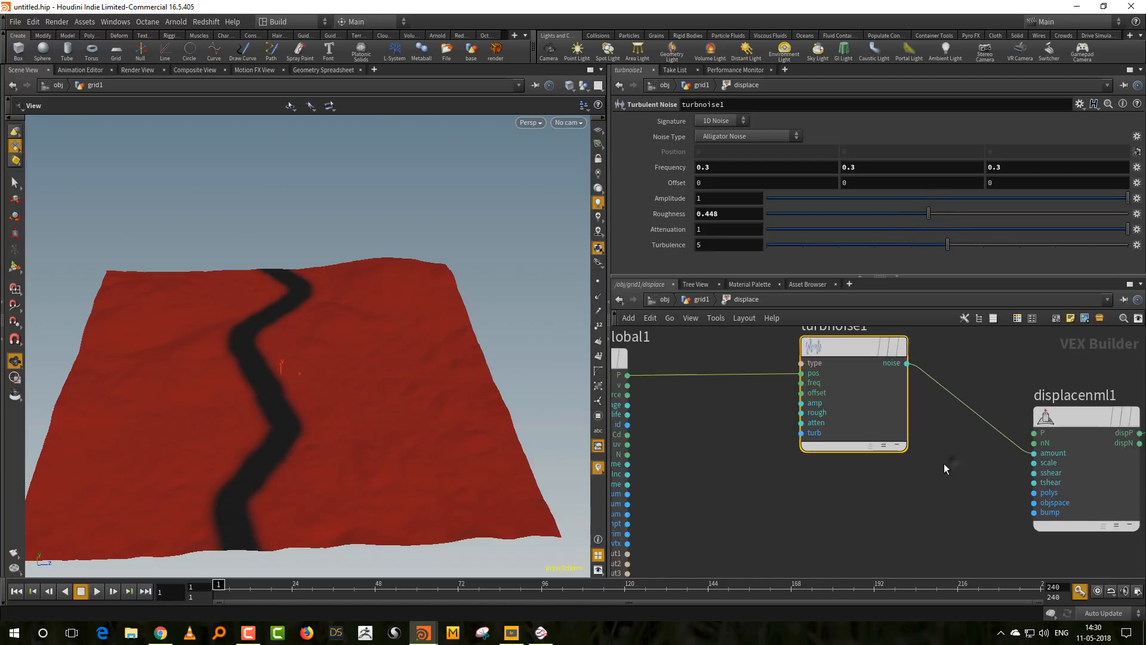
pyautogui.moveTo(951, 457); pyautogui.dragTo(901, 502, button='middle')
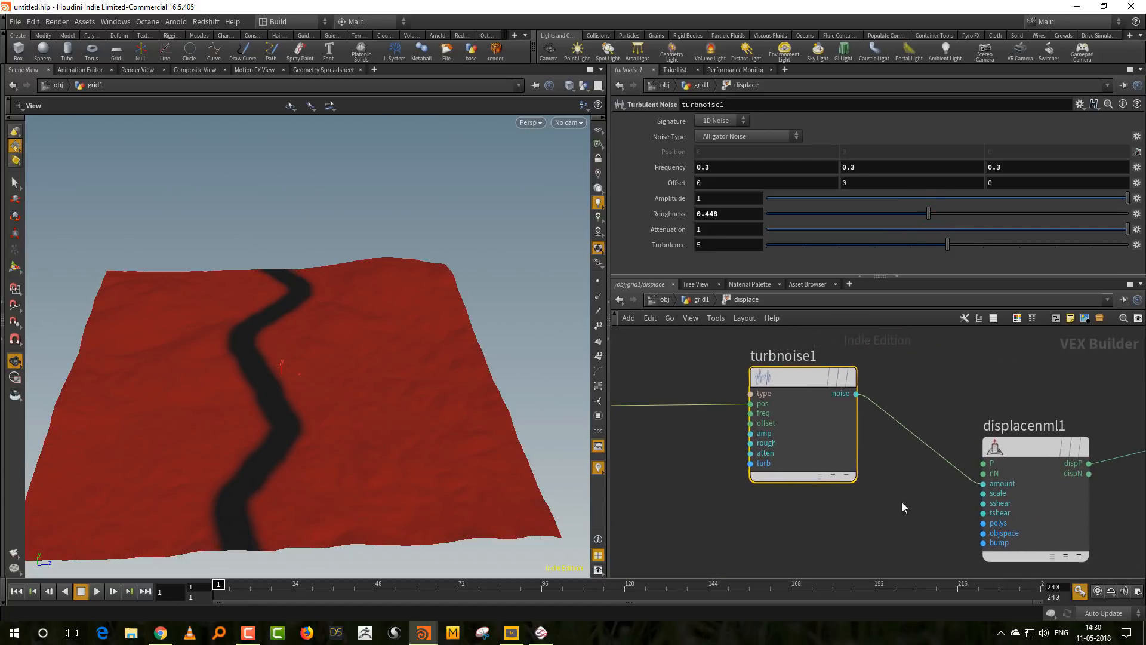
pyautogui.moveTo(954, 410); pyautogui.dragTo(1015, 457)
pyautogui.click(716, 136)
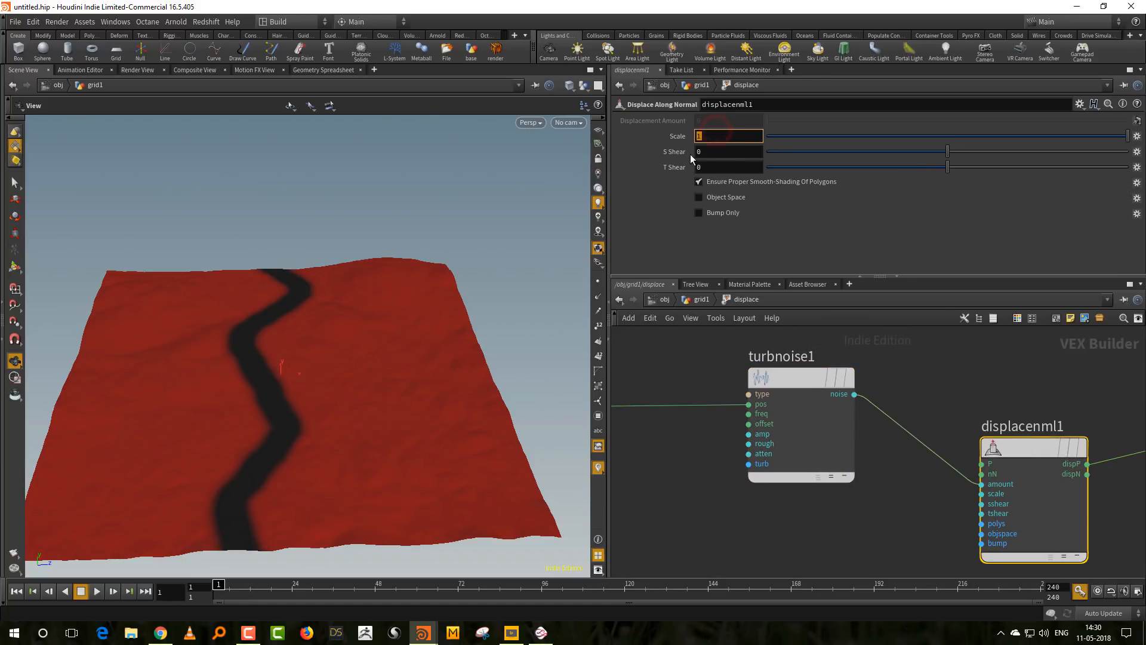
pyautogui.press('Return')
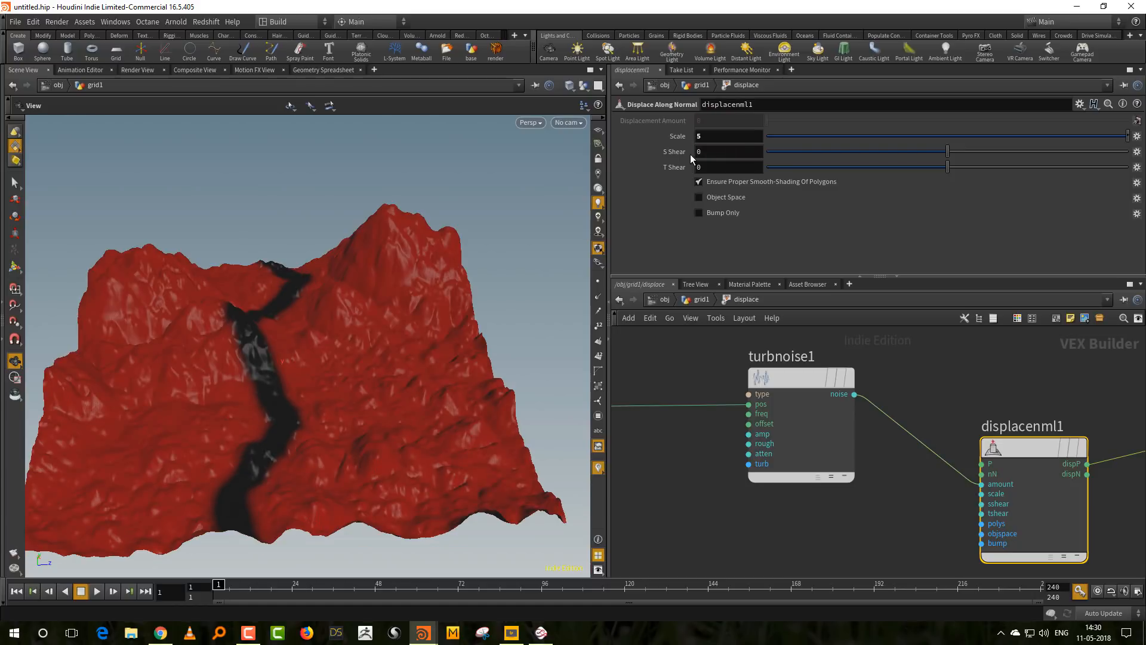
# Move the global parameters node farther from the Turbulent Noise to make room between them.
pyautogui.moveTo(396, 397)
pyautogui.mouseDown()
pyautogui.moveTo(356, 358)
pyautogui.moveTo(376, 402)
pyautogui.mouseUp()
pyautogui.moveTo(816, 524); pyautogui.dragTo(933, 504, button='middle')
pyautogui.moveTo(773, 424); pyautogui.dragTo(837, 470, button='middle')
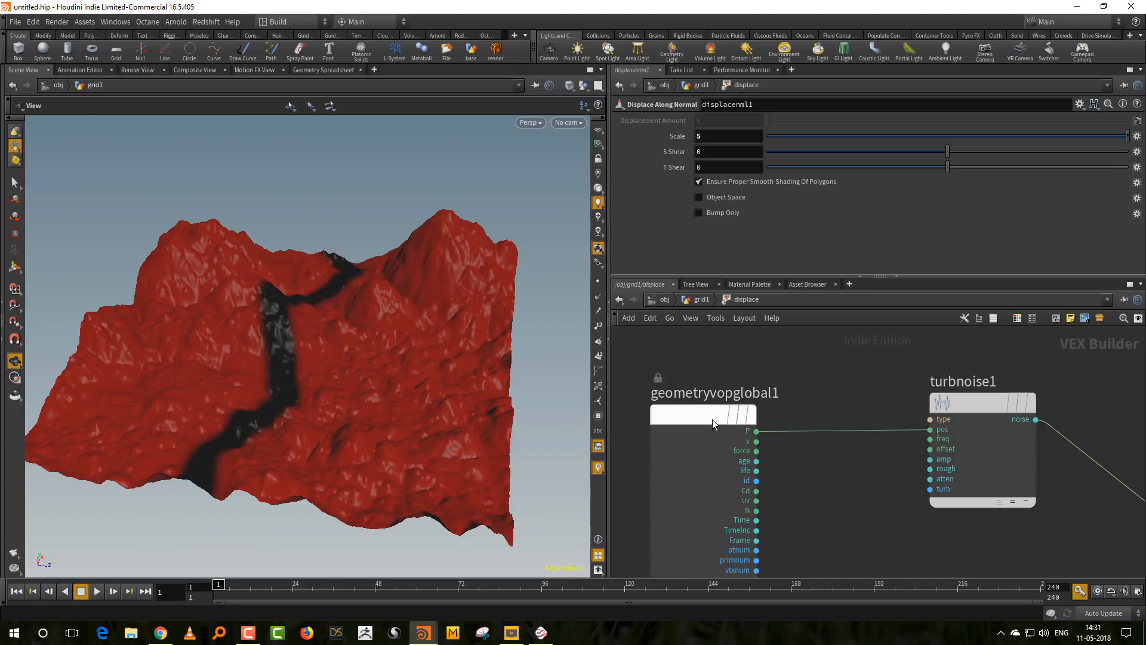
pyautogui.moveTo(706, 414); pyautogui.dragTo(621, 412)
pyautogui.moveTo(803, 474); pyautogui.dragTo(846, 460, button='middle')
pyautogui.scroll(-3, 846, 459)
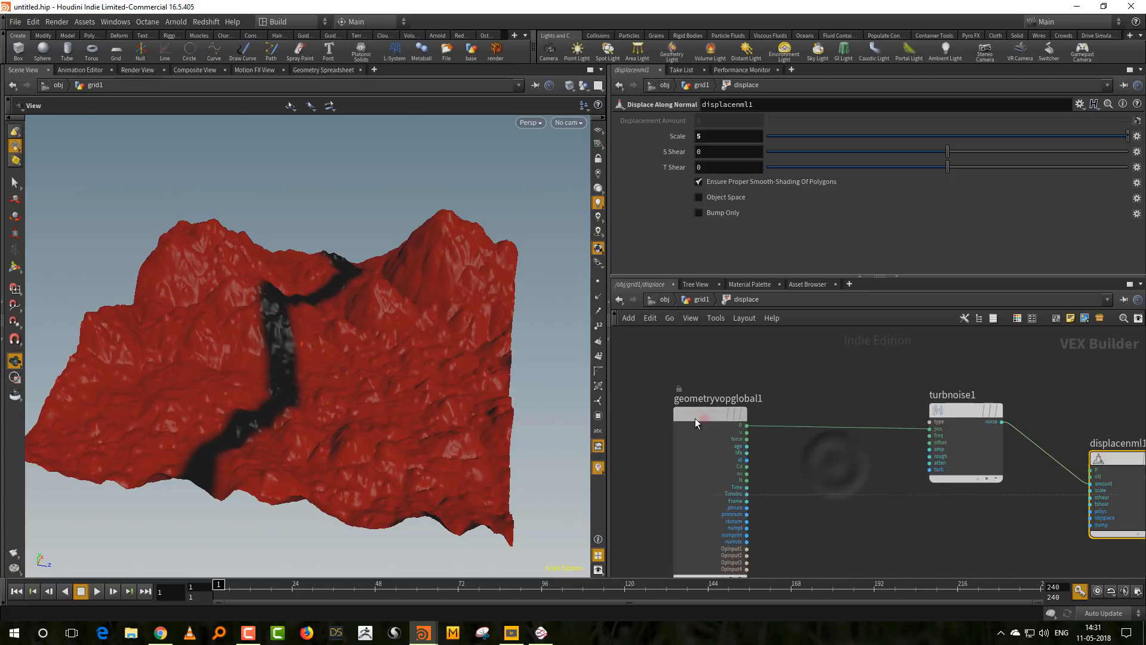
# Shift the Turbulent Noise closer to the global parameters and add a Bind node below it with the parameter name r.
pyautogui.moveTo(953, 410); pyautogui.dragTo(815, 417)
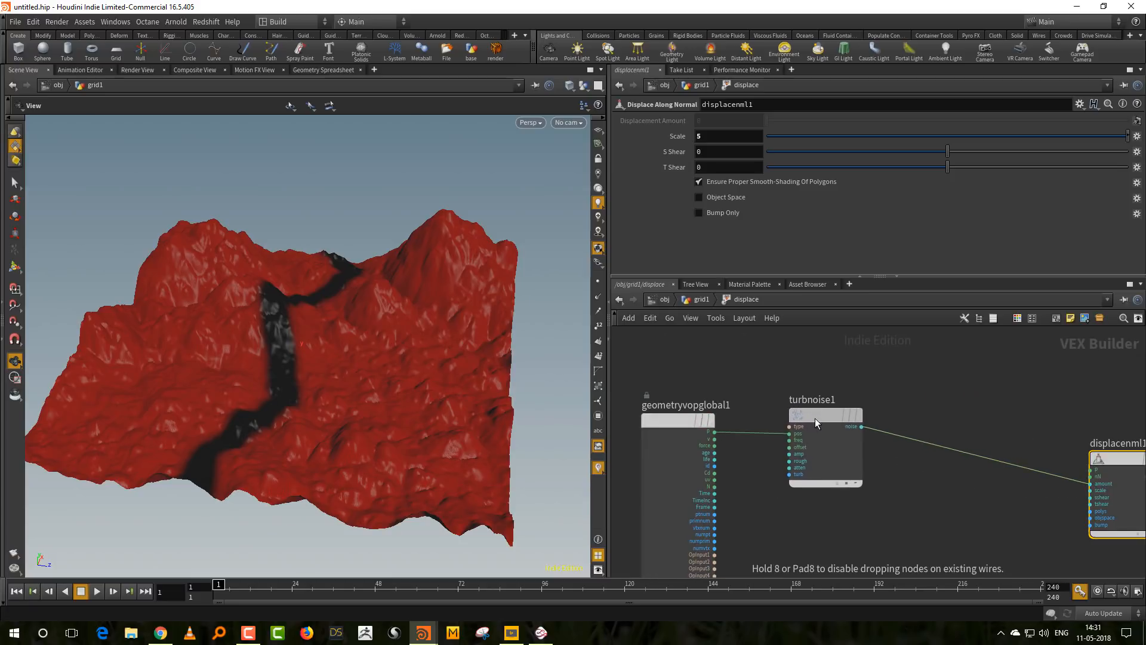
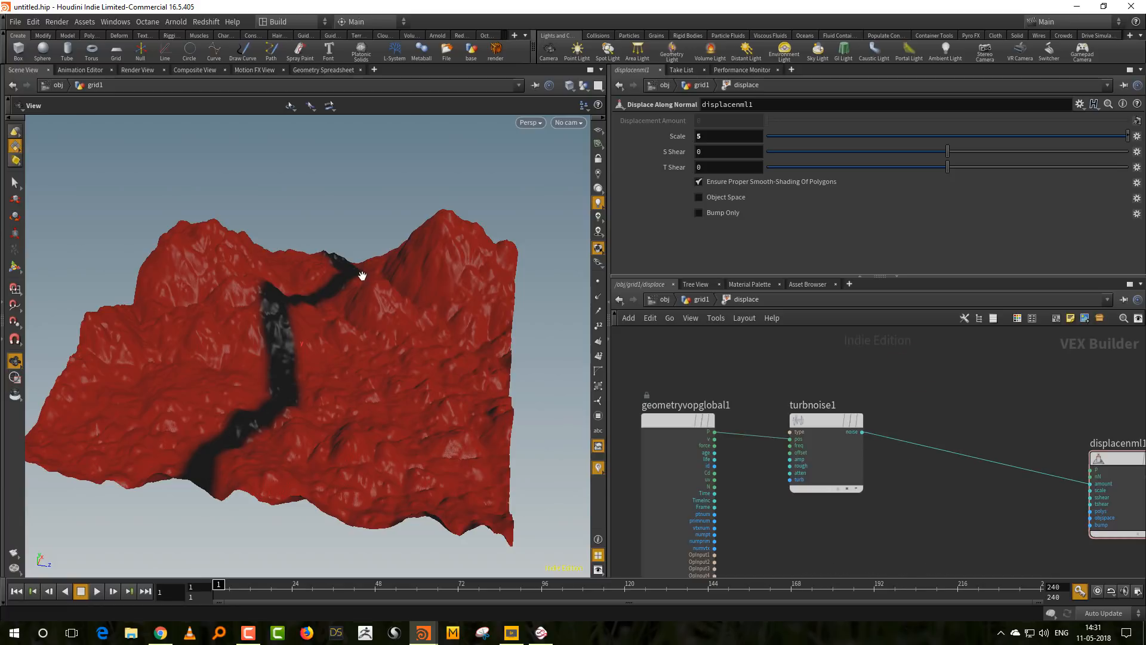
pyautogui.press('Tab')
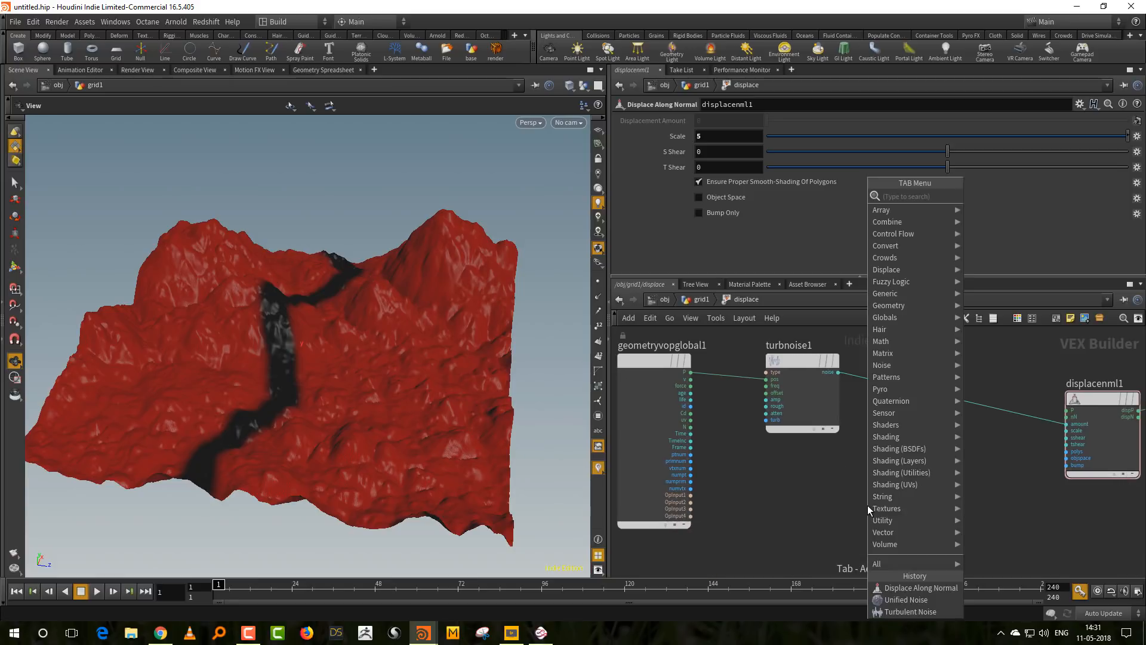
pyautogui.write('bind')
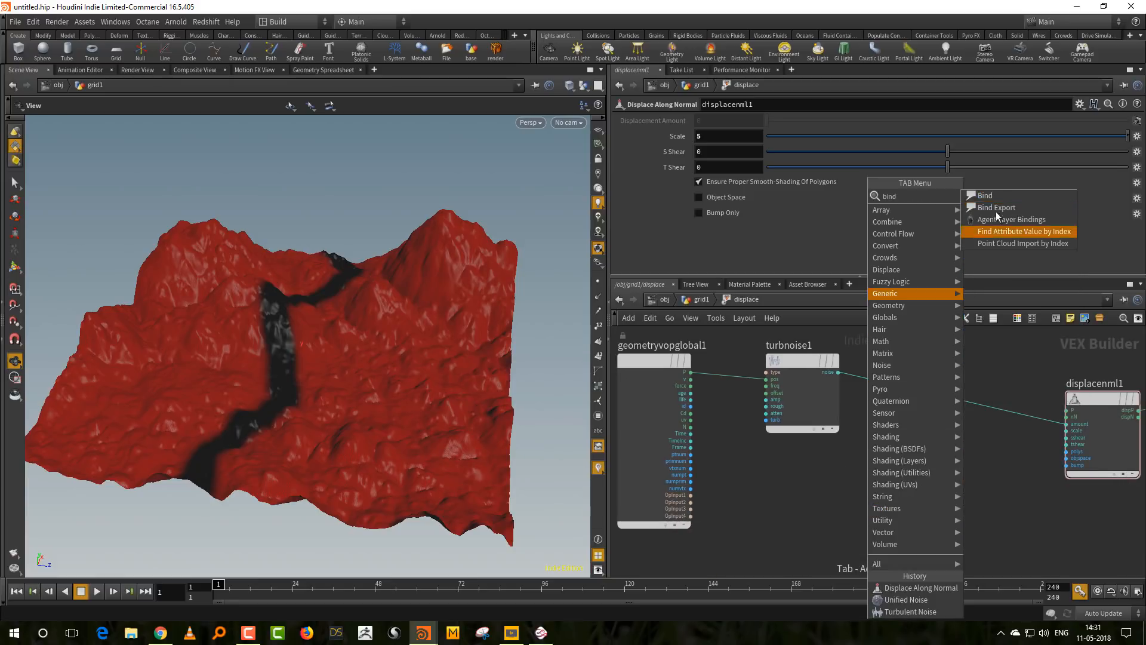
pyautogui.click(997, 196)
pyautogui.click(800, 522)
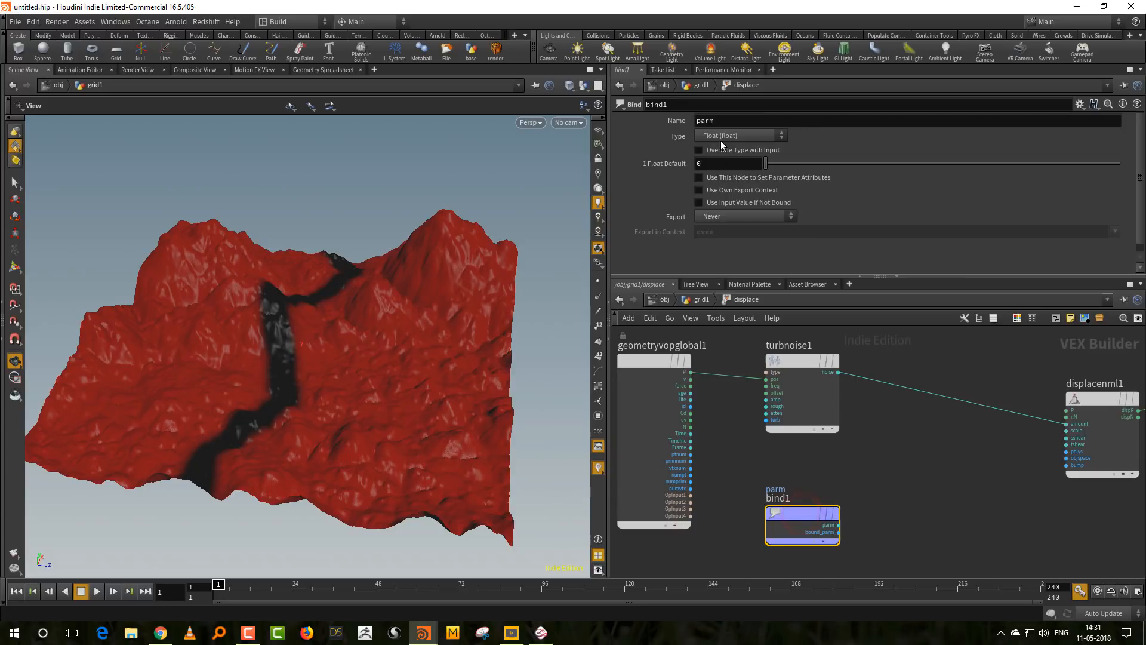
pyautogui.doubleClick(727, 122)
pyautogui.write('r')
pyautogui.press('Return')
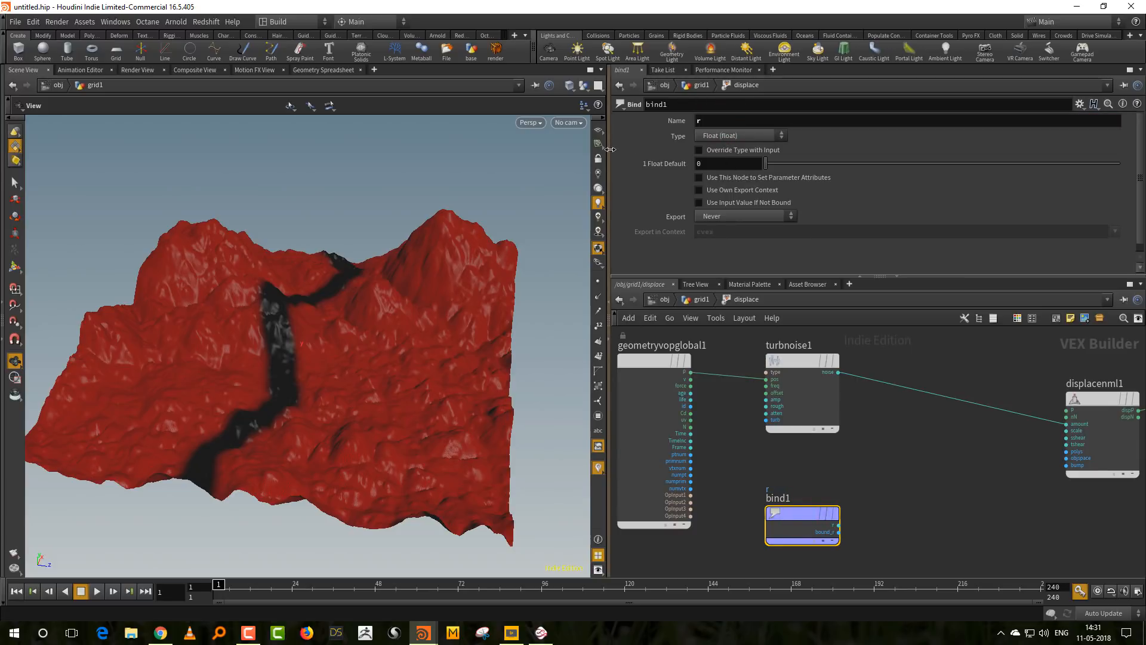
pyautogui.click(897, 452)
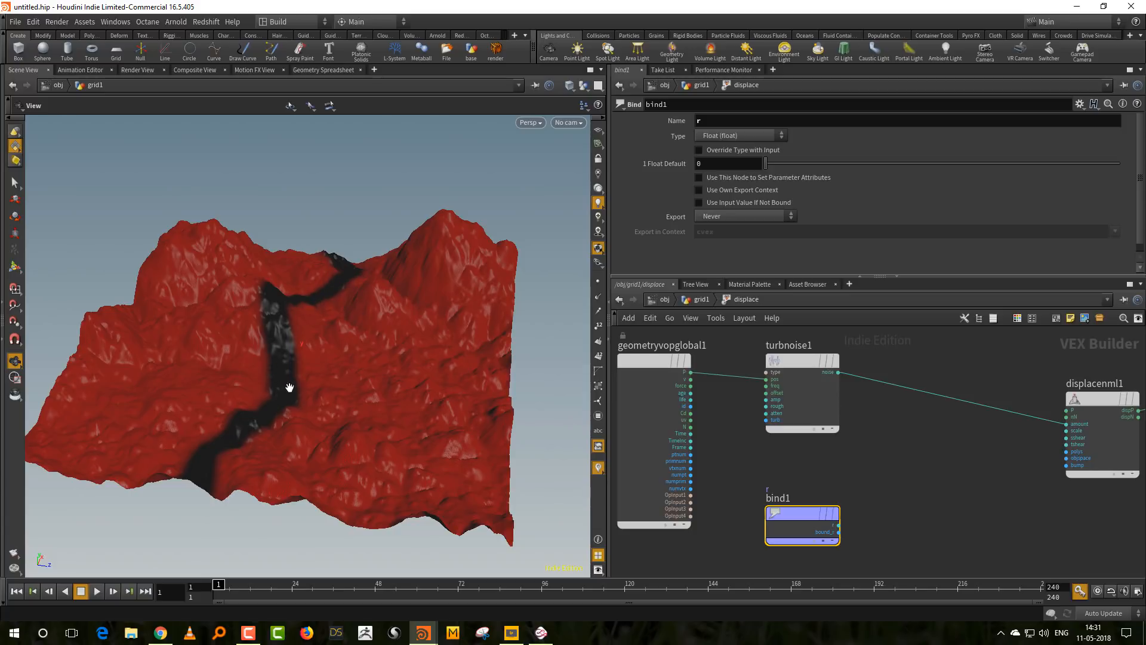
# Insert a Multiply node on the wire between the Turbulent Noise and Displace Along Normal nodes.
pyautogui.press('Tab')
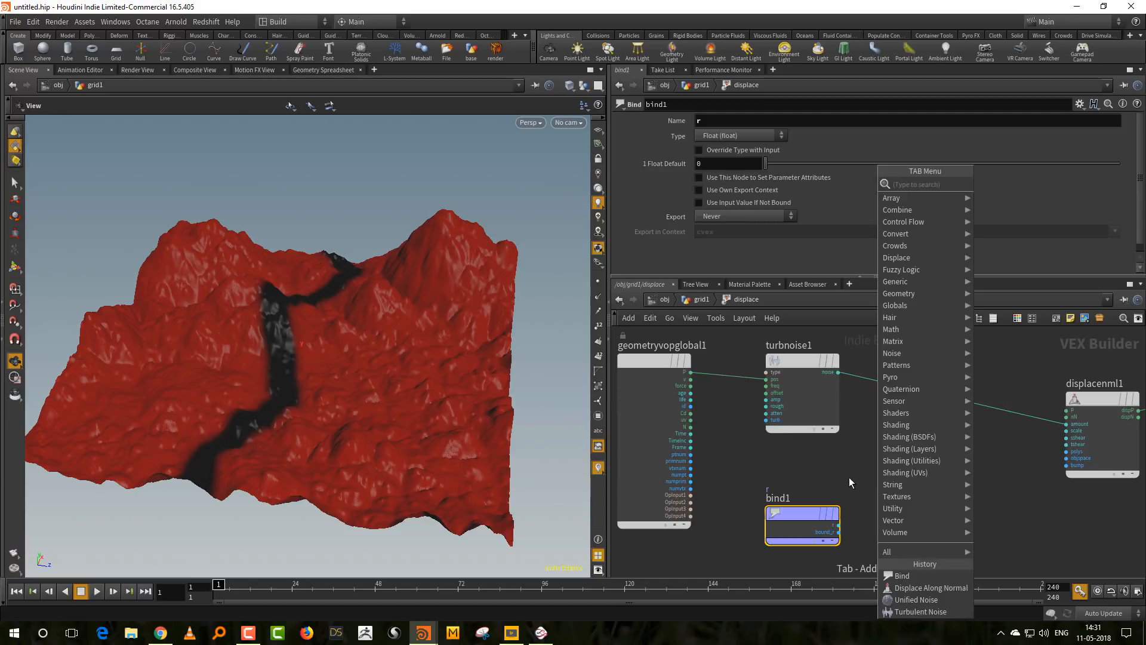
pyautogui.press('Escape')
pyautogui.press('Tab')
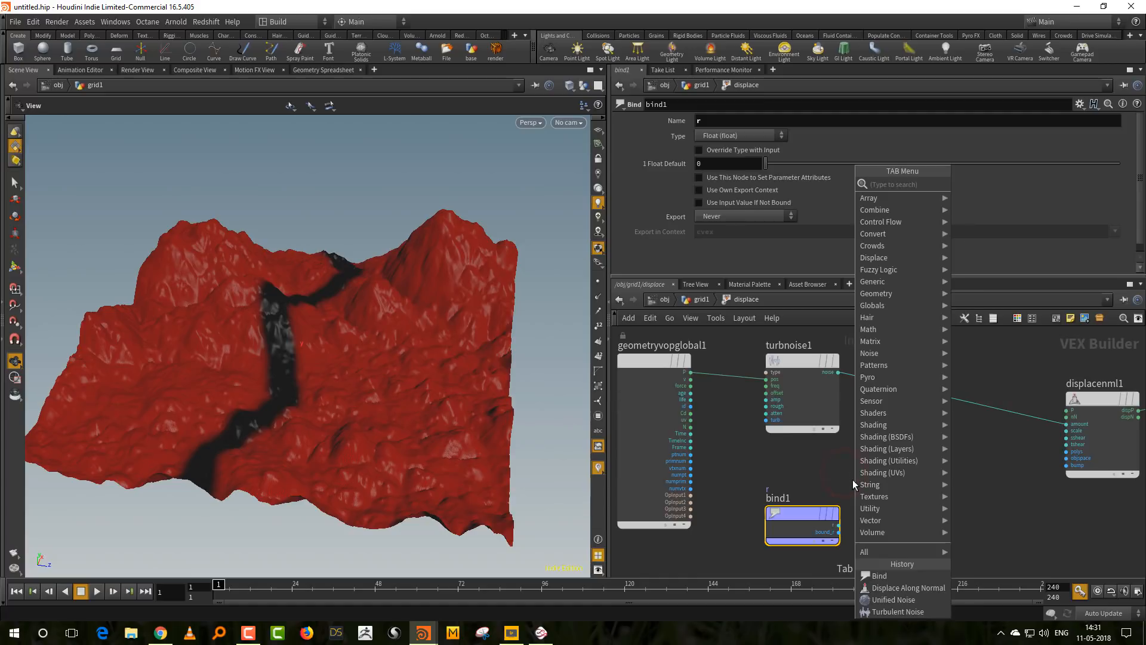
pyautogui.write('mul')
pyautogui.click(989, 184)
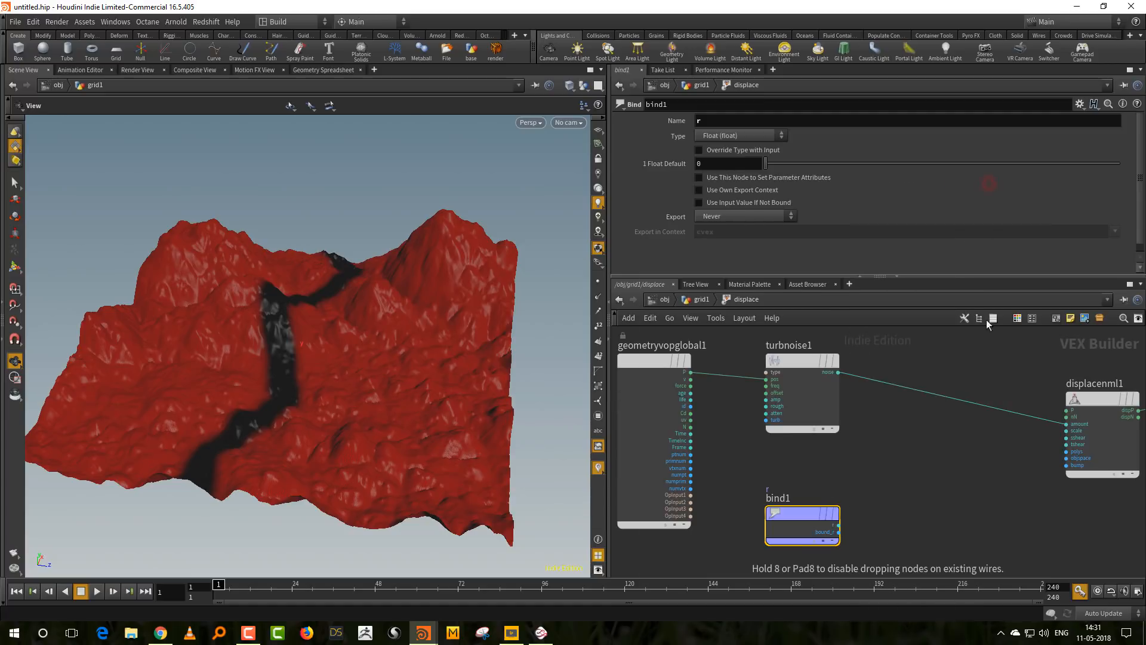
pyautogui.click(952, 393)
pyautogui.click(875, 478)
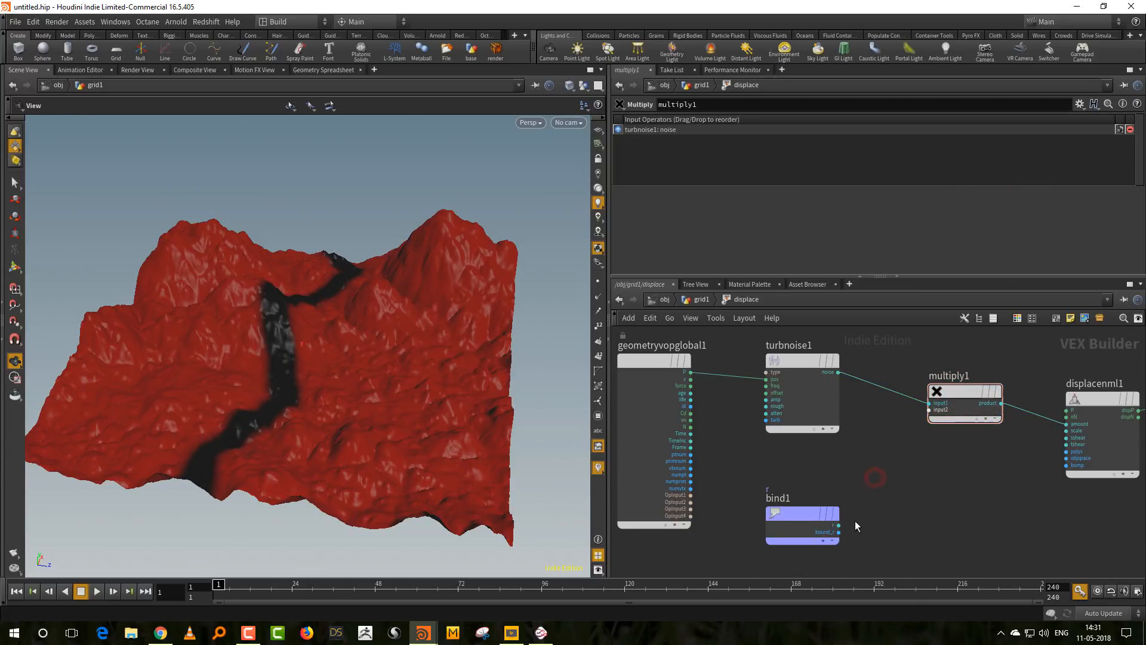
# Wire the Bind node's r output into the second input of the Multiply node.
pyautogui.click(839, 526)
pyautogui.click(913, 420)
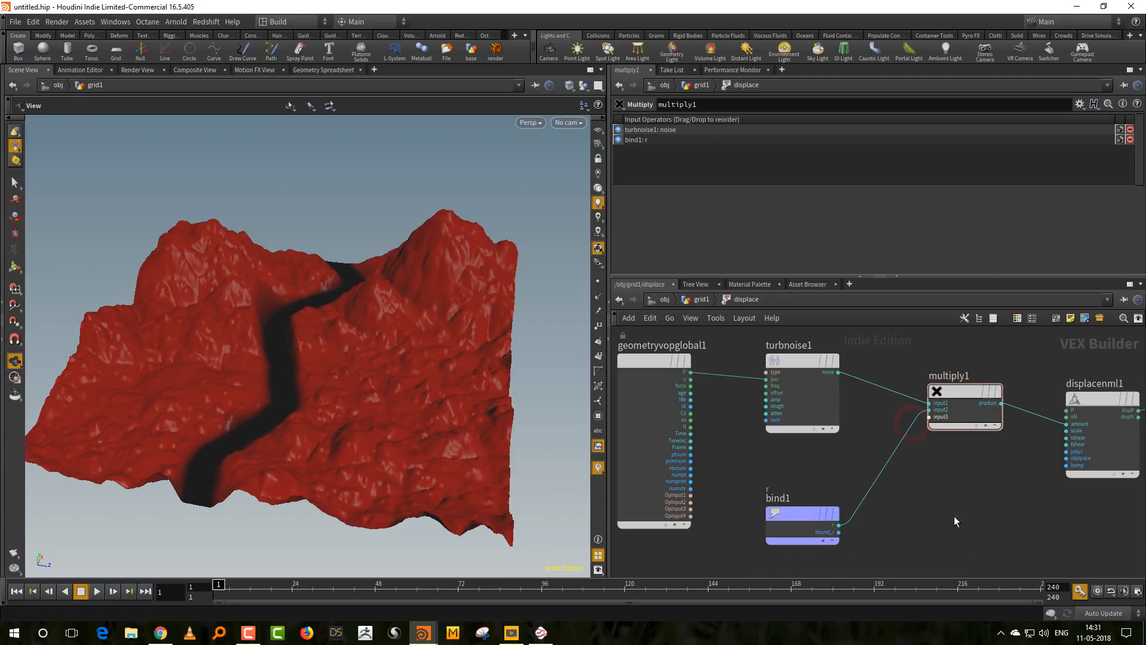
pyautogui.moveTo(405, 402); pyautogui.dragTo(481, 387)
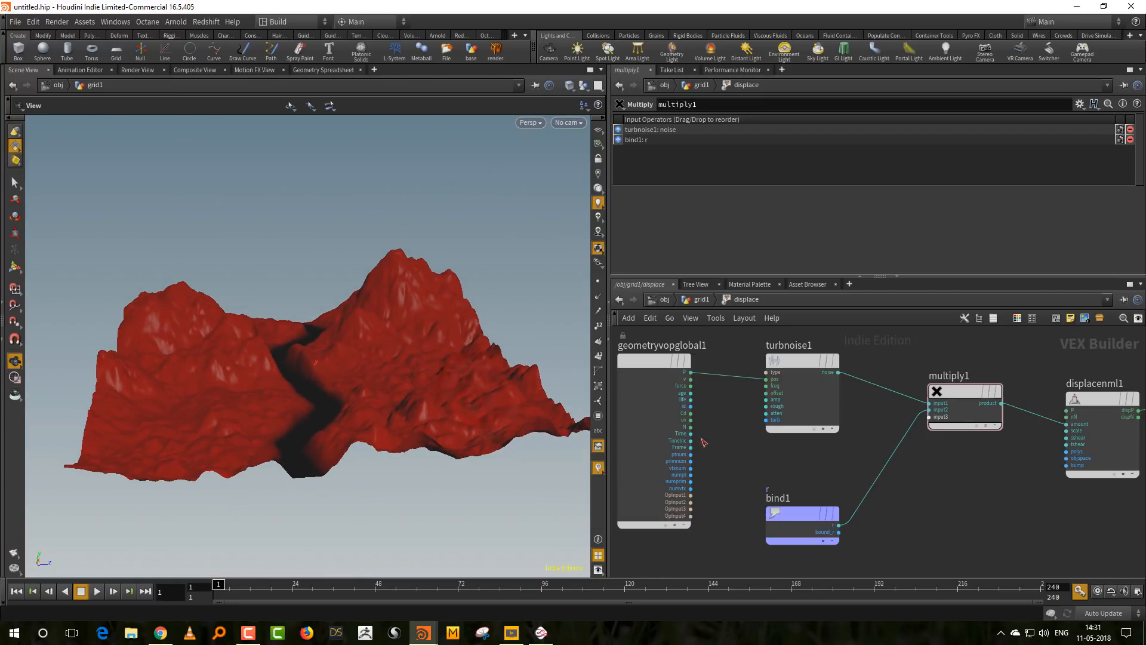
# Move the global parameters and Turbulent Noise nodes away from the Multiply node to make room for another node.
pyautogui.moveTo(978, 520); pyautogui.dragTo(1074, 543, button='middle')
pyautogui.moveTo(913, 494); pyautogui.dragTo(943, 523, button='middle')
pyautogui.moveTo(769, 410); pyautogui.dragTo(663, 414)
pyautogui.moveTo(886, 413); pyautogui.dragTo(833, 414)
pyautogui.moveTo(404, 376); pyautogui.dragTo(407, 406)
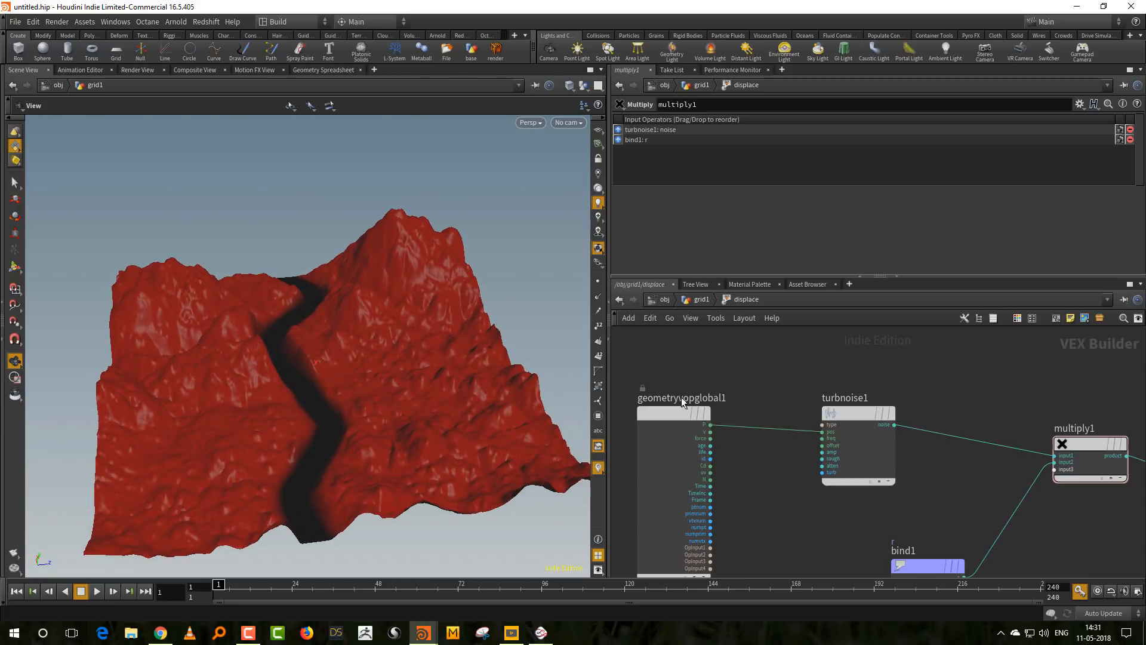
pyautogui.moveTo(857, 418); pyautogui.dragTo(833, 411)
# Add a Ramp Parameter node between the Turbulent Noise and Multiply nodes and name its parameter curve.
pyautogui.press('Tab')
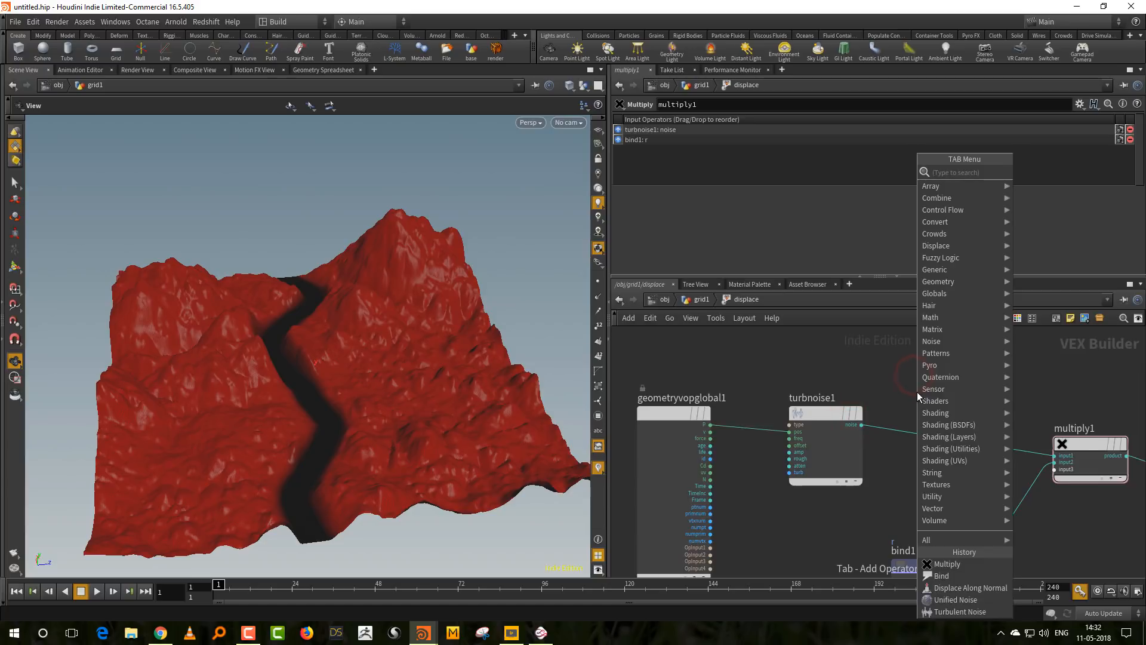
pyautogui.write('ramp')
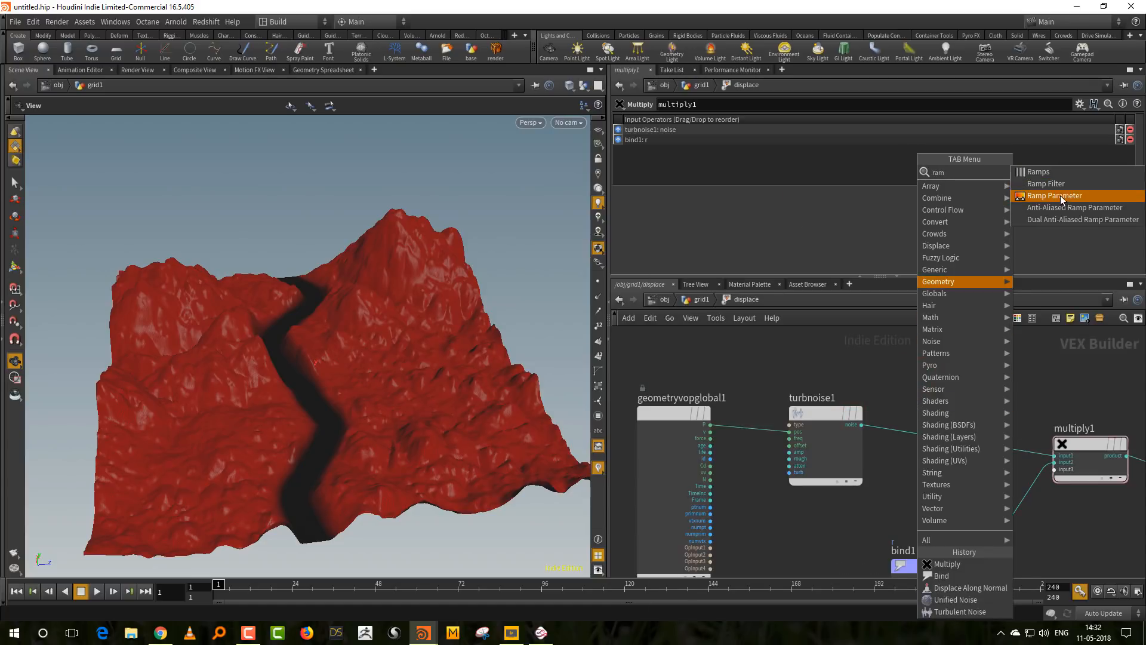
pyautogui.click(1060, 196)
pyautogui.click(969, 378)
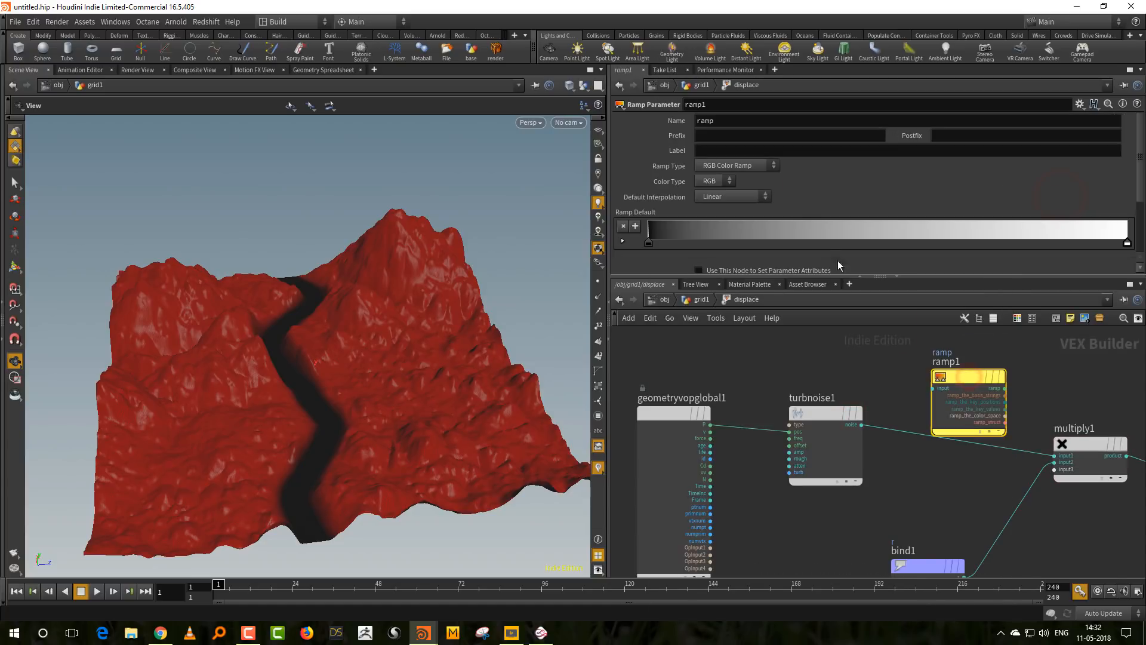
pyautogui.doubleClick(724, 121)
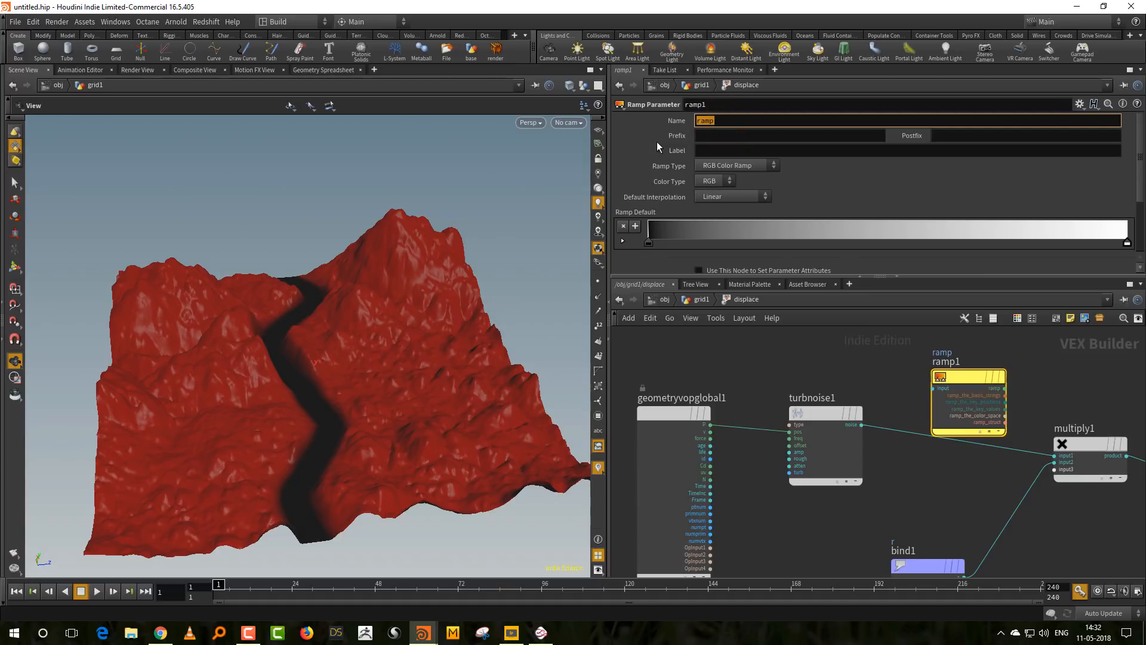
pyautogui.write('curve')
pyautogui.press('Return')
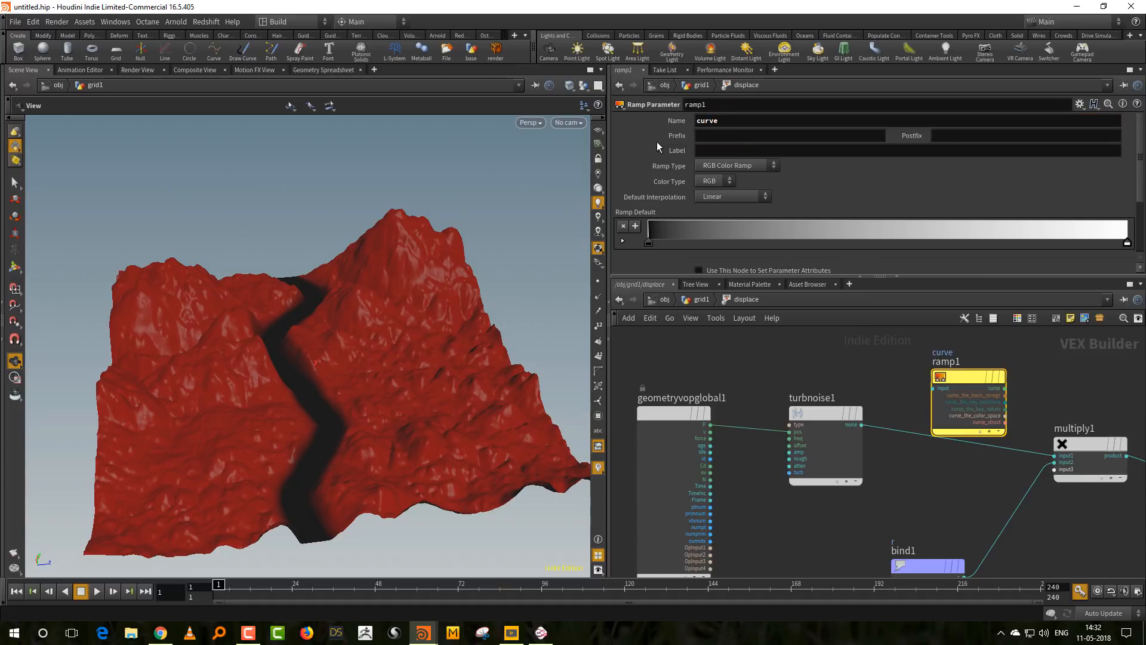
# Set the curve ramp's type to Spline Ramp (float).
pyautogui.click(741, 196)
pyautogui.click(723, 183)
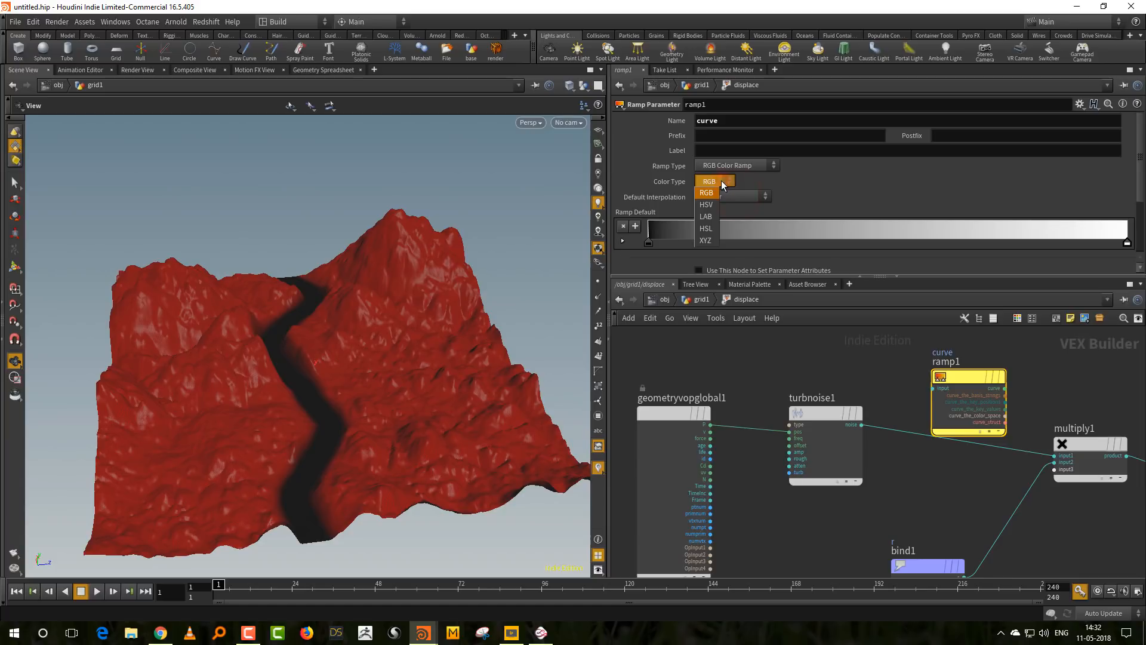
pyautogui.click(743, 167)
pyautogui.click(743, 167)
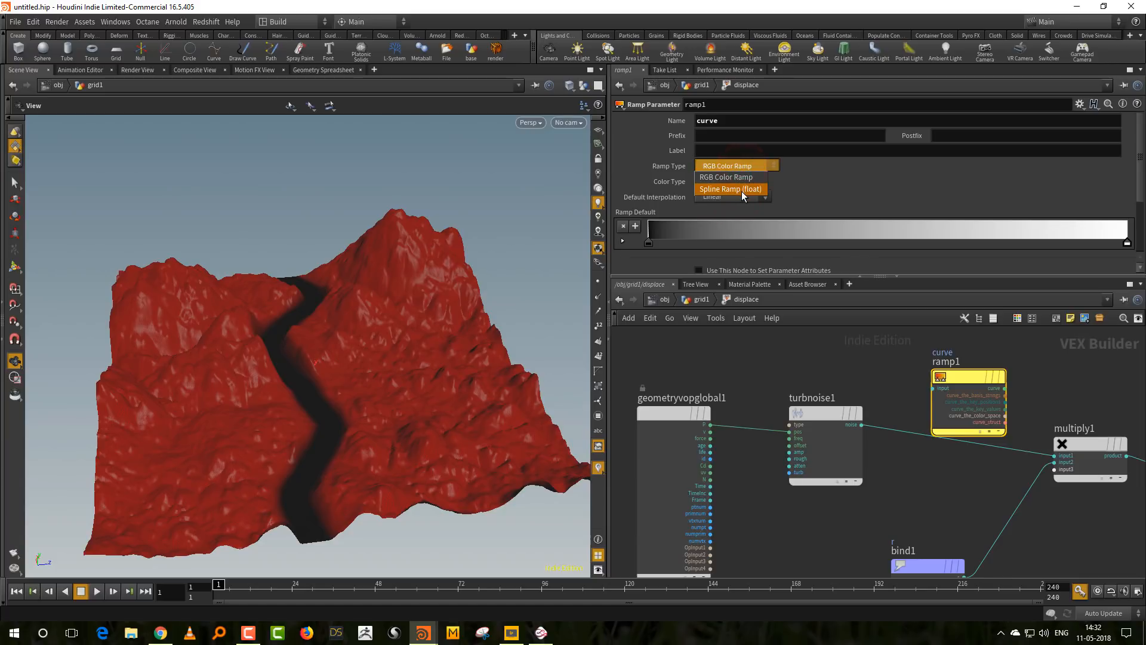
pyautogui.click(742, 190)
# Wire the noise output through the curve ramp into the first Multiply input and line the ramp up with the Turbulent Noise.
pyautogui.scroll(3, 806, 421)
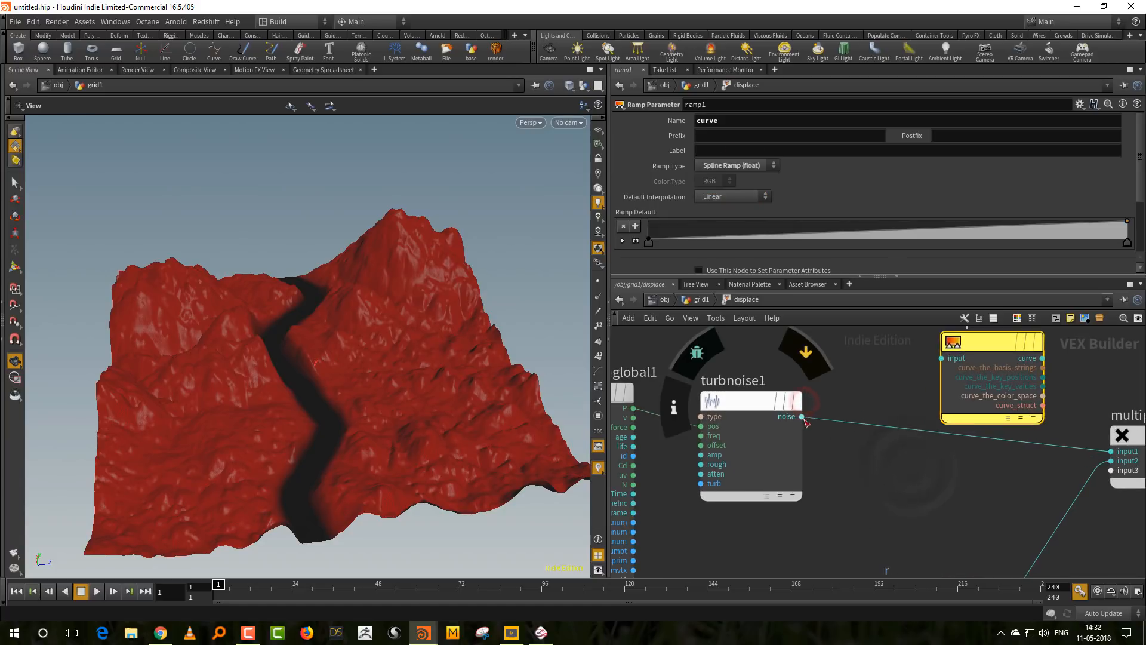
pyautogui.moveTo(802, 417); pyautogui.dragTo(921, 345)
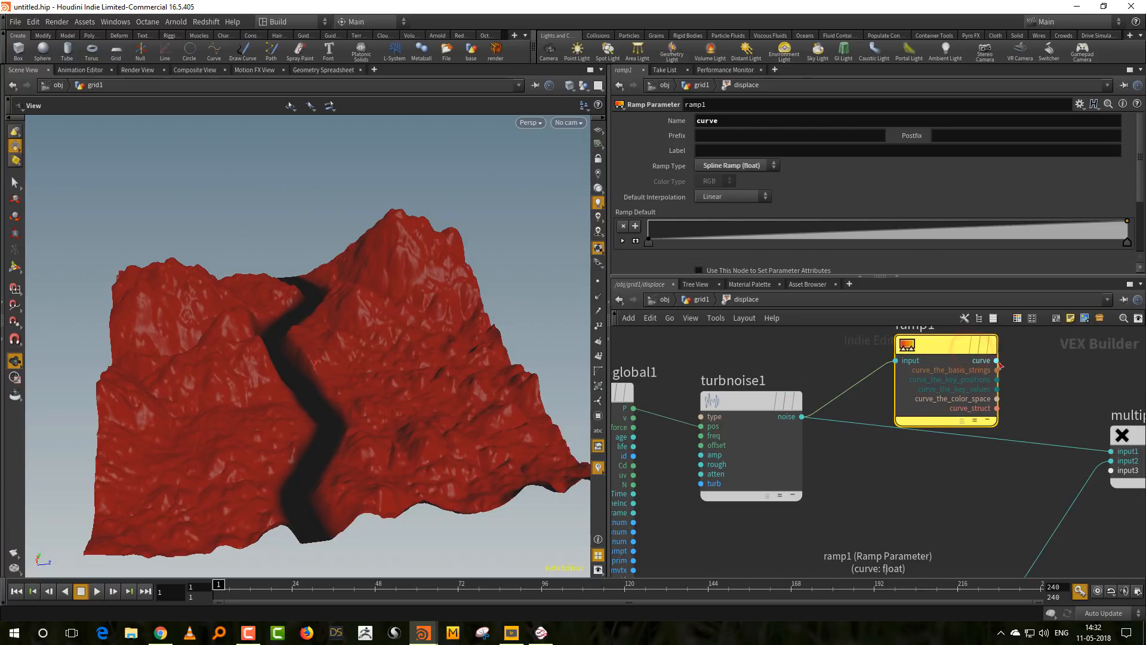
pyautogui.moveTo(996, 361); pyautogui.dragTo(1111, 451)
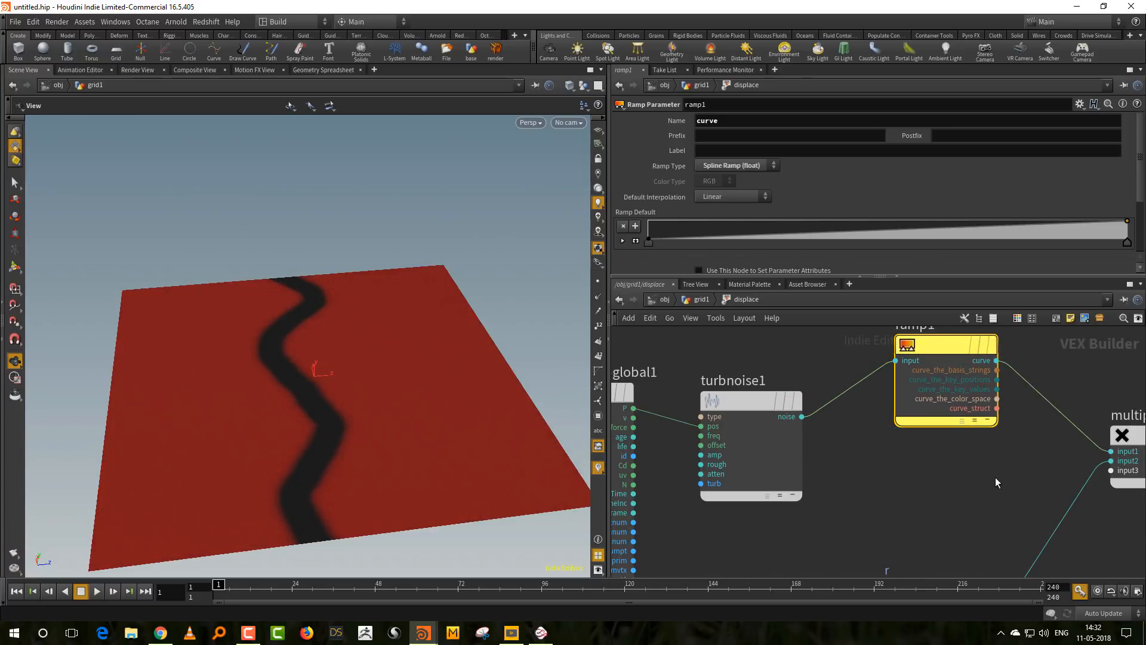
pyautogui.moveTo(939, 361); pyautogui.dragTo(939, 417)
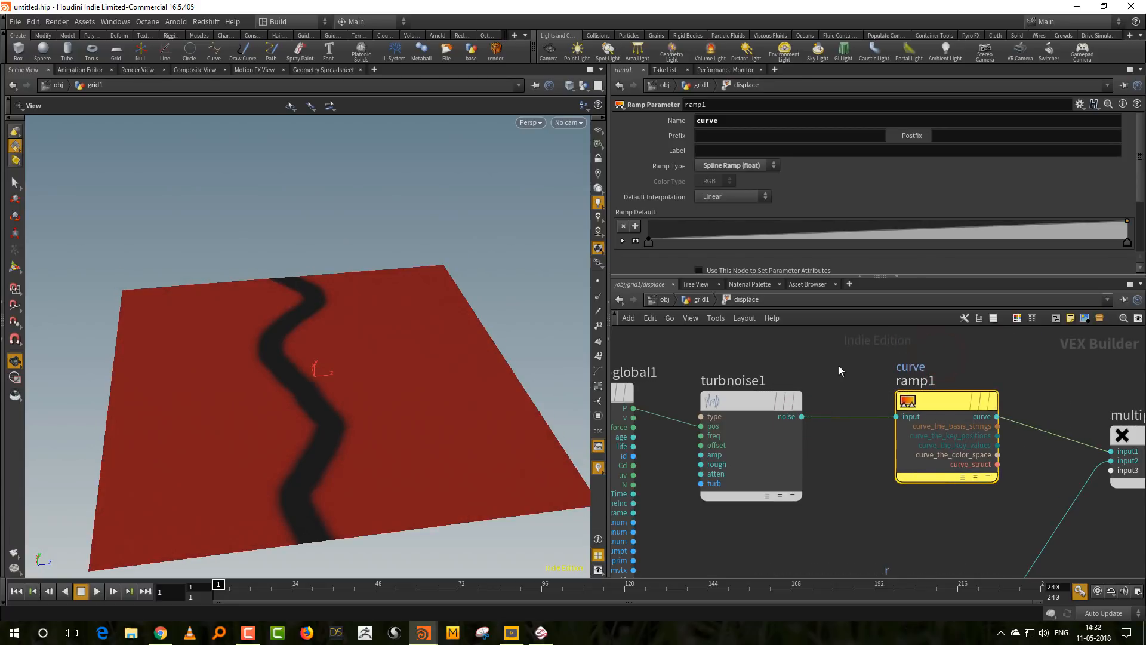
# Go up to the grid1 network and raise the last point of the displace node's curve ramp to a value of 1.
pyautogui.moveTo(853, 363); pyautogui.dragTo(890, 372, button='middle')
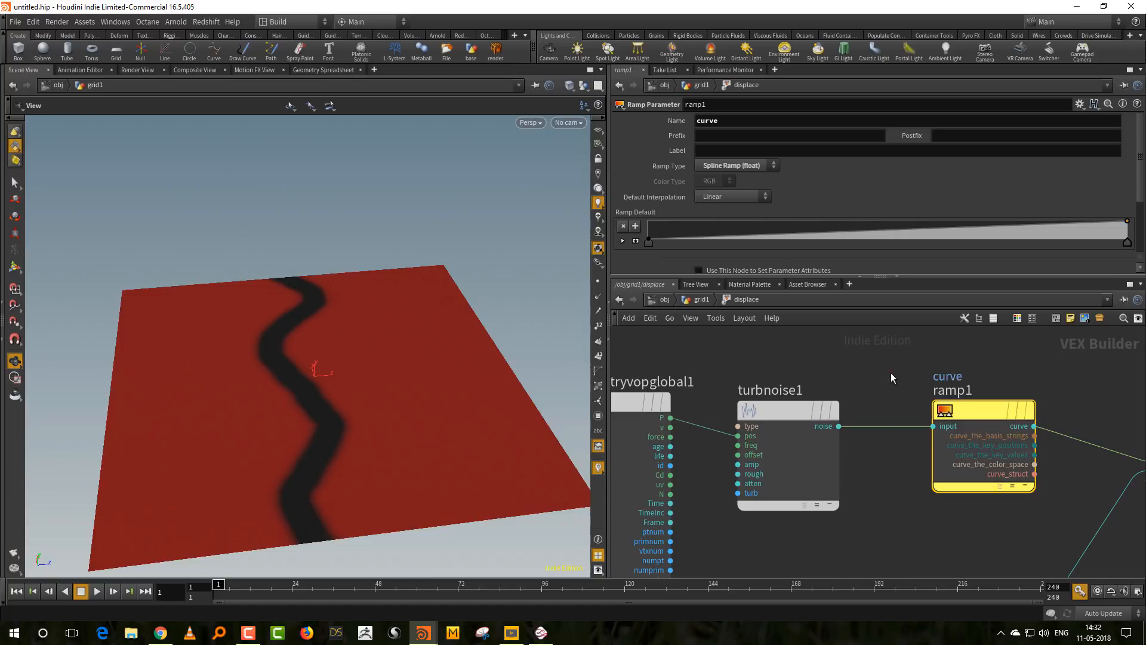
pyautogui.click(697, 300)
pyautogui.scroll(-5, 1142, 175)
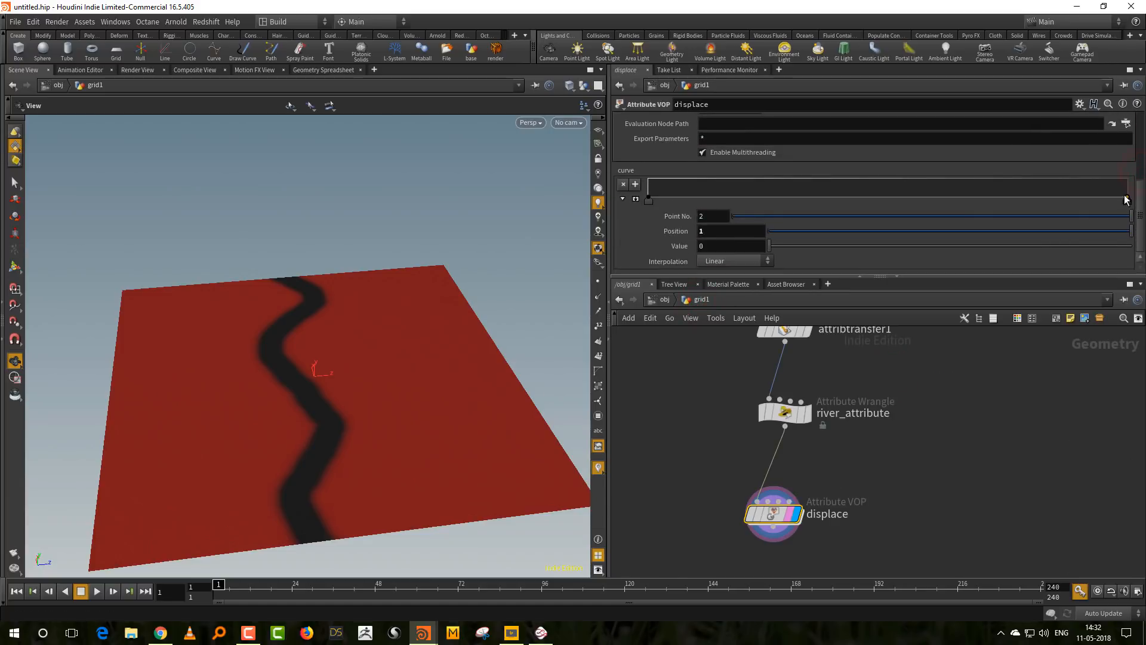
pyautogui.moveTo(1128, 198); pyautogui.dragTo(1132, 178)
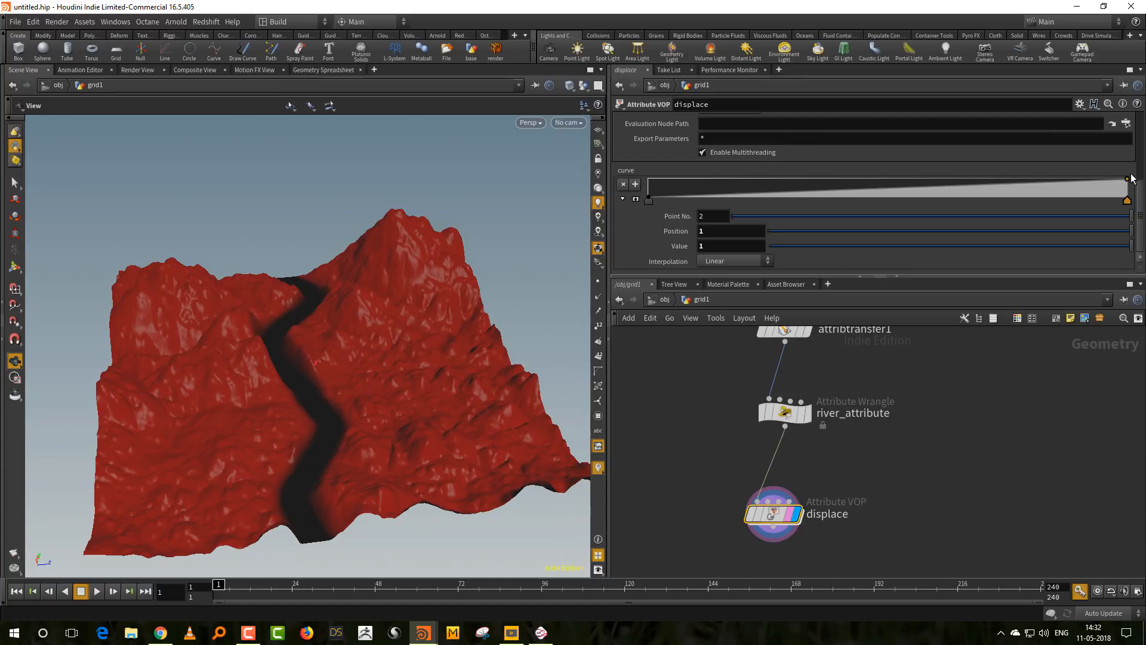
# Go back inside the displace network and line up the Multiply and Displace Along Normal nodes with the ramp.
pyautogui.moveTo(888, 459); pyautogui.dragTo(873, 482, button='middle')
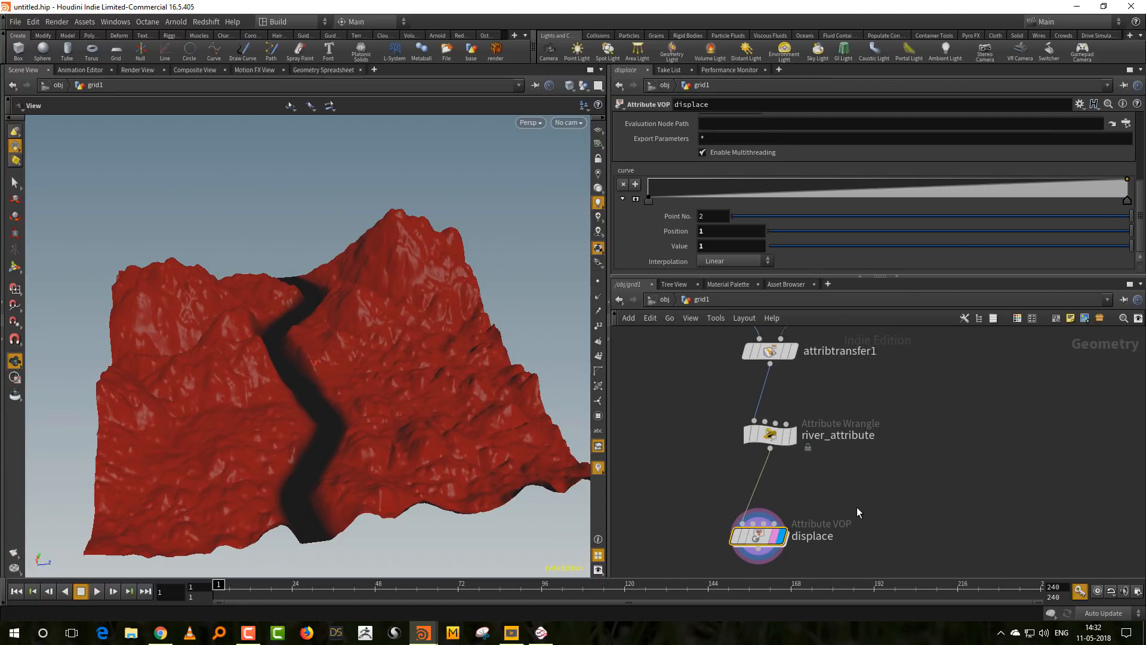
pyautogui.moveTo(836, 513); pyautogui.dragTo(825, 495, button='middle')
pyautogui.doubleClick(746, 523)
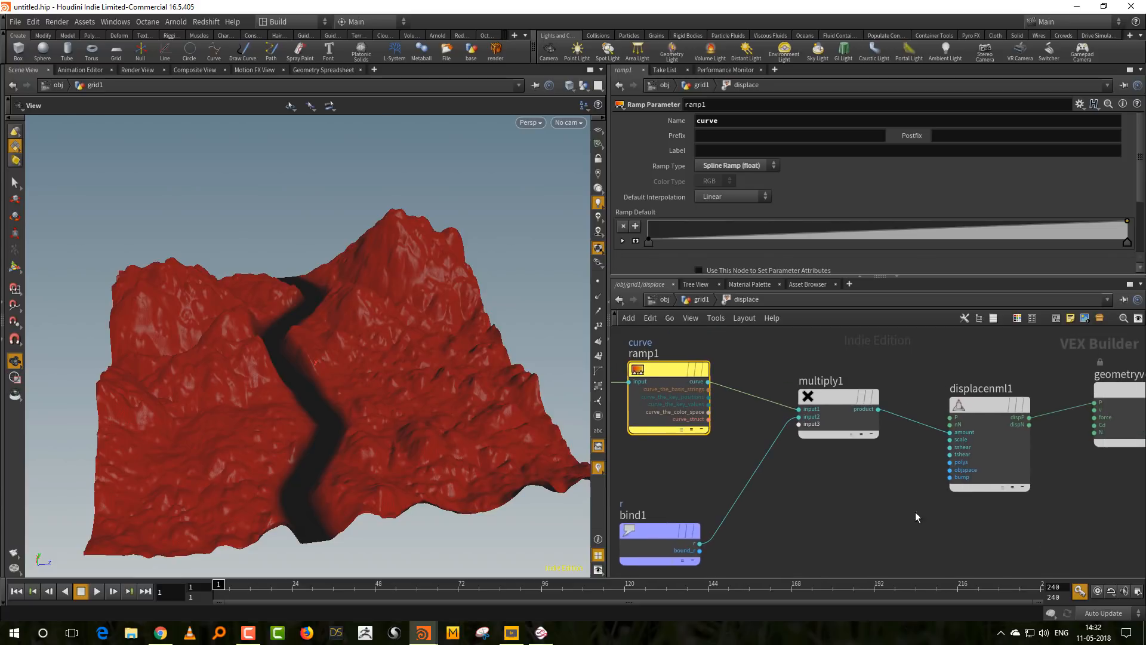
pyautogui.moveTo(915, 511); pyautogui.dragTo(897, 551, button='middle')
pyautogui.moveTo(826, 460); pyautogui.dragTo(822, 445)
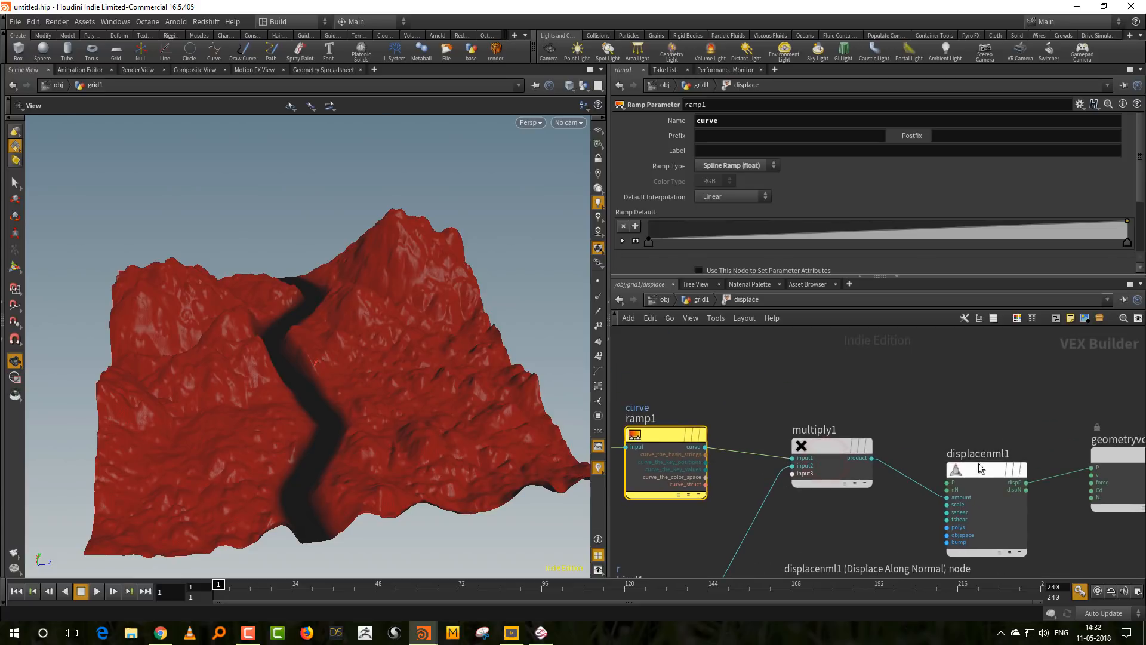
pyautogui.moveTo(979, 463); pyautogui.dragTo(978, 440)
pyautogui.moveTo(1001, 393); pyautogui.dragTo(862, 420, button='middle')
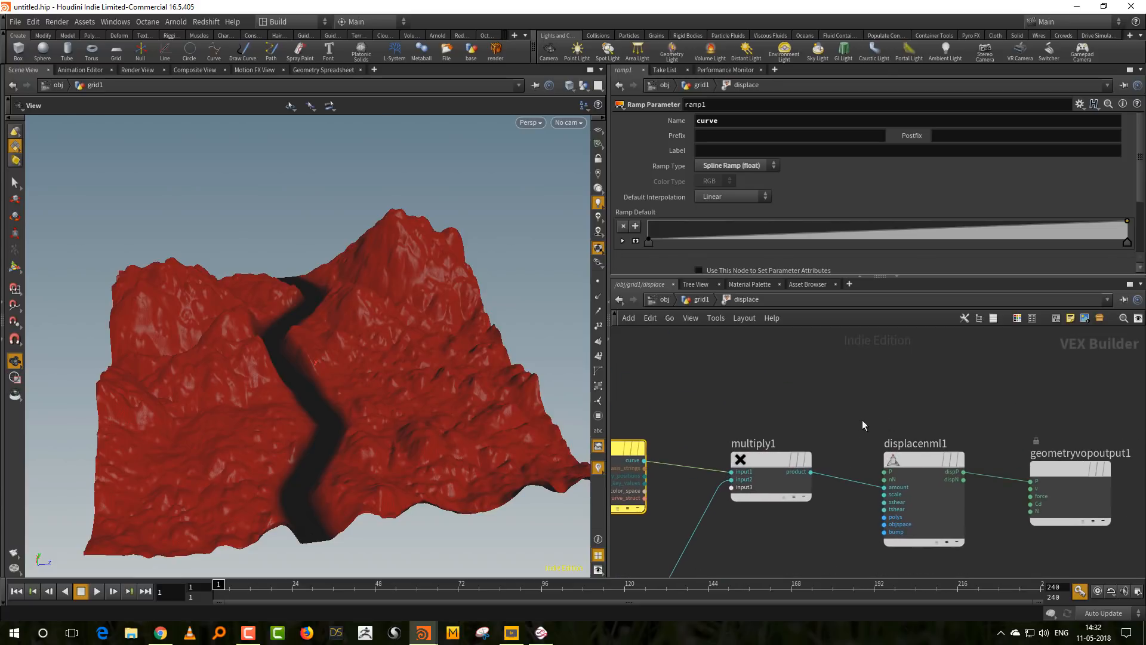
# Promote the Scale parameter of the Displace Along Normal node.
pyautogui.click(923, 459)
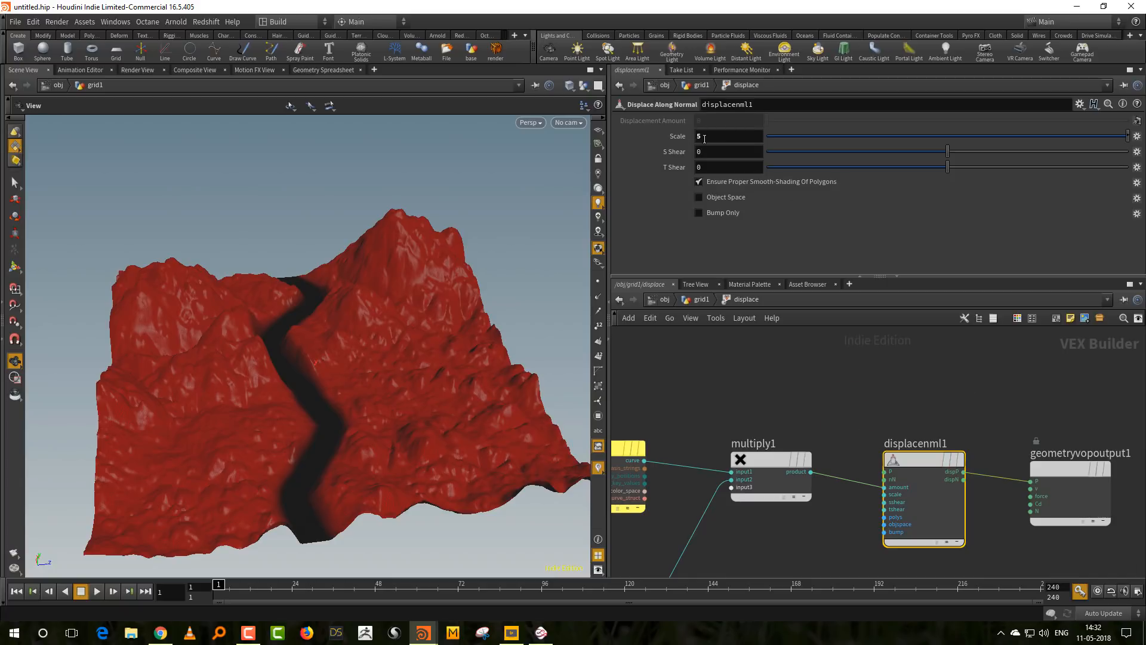
pyautogui.click(1137, 137)
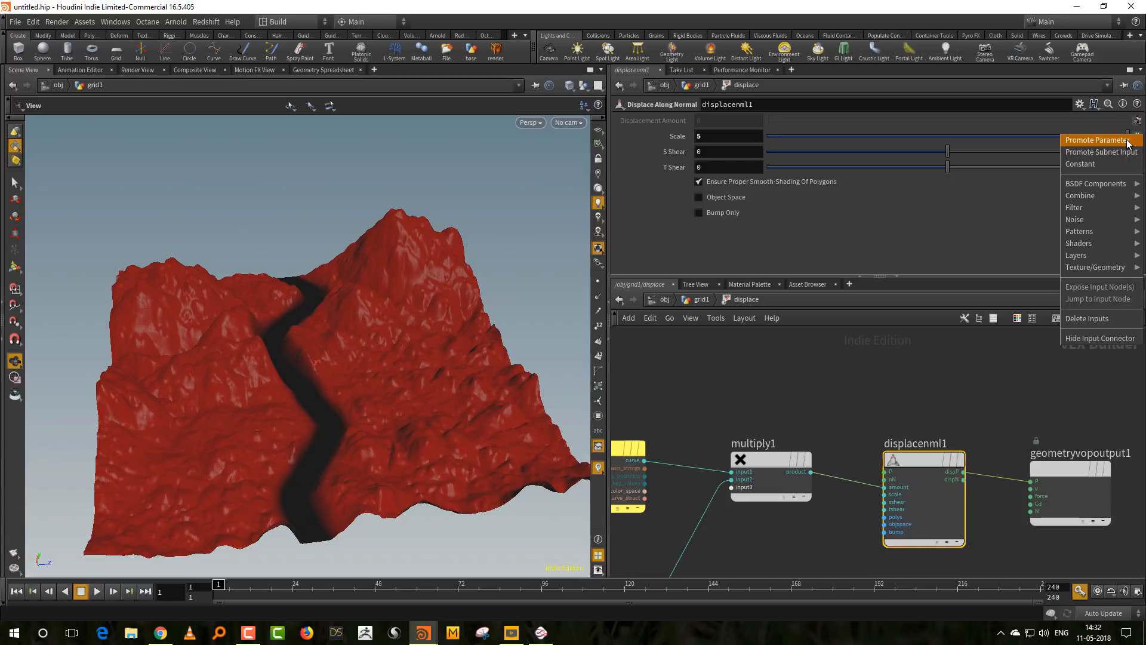
pyautogui.click(1097, 140)
# Promote the Offset parameter of the Turbulent Noise node.
pyautogui.moveTo(724, 382); pyautogui.dragTo(1062, 358, button='middle')
pyautogui.click(788, 426)
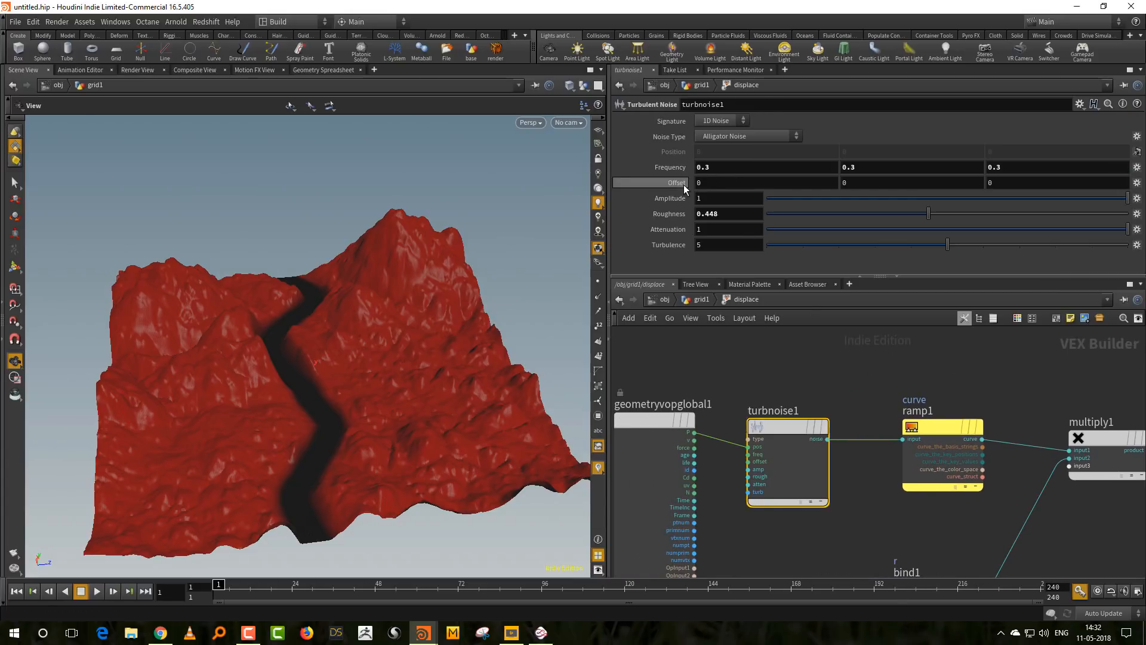
pyautogui.click(1137, 183)
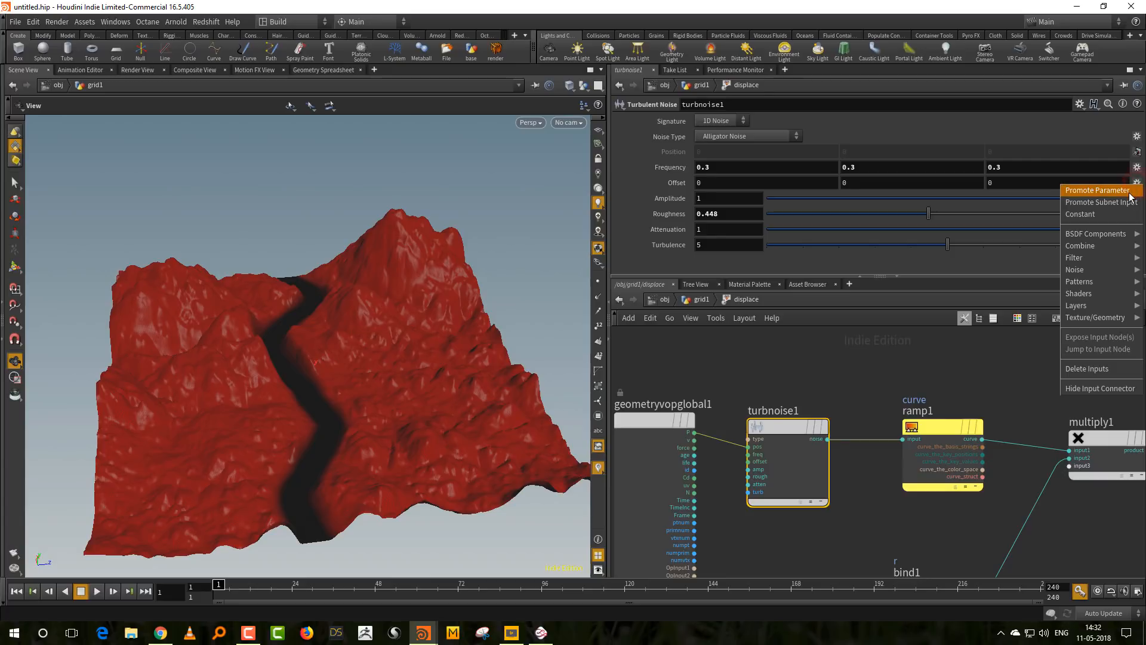
pyautogui.click(1097, 190)
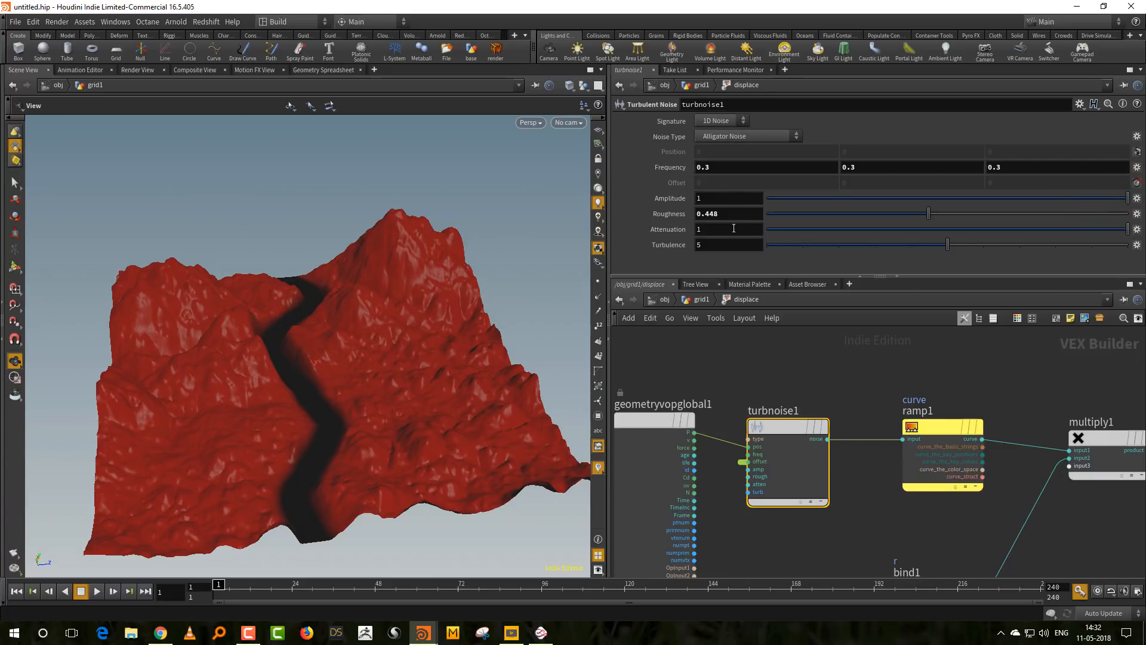
pyautogui.rightClick(772, 430)
pyautogui.moveTo(846, 467)
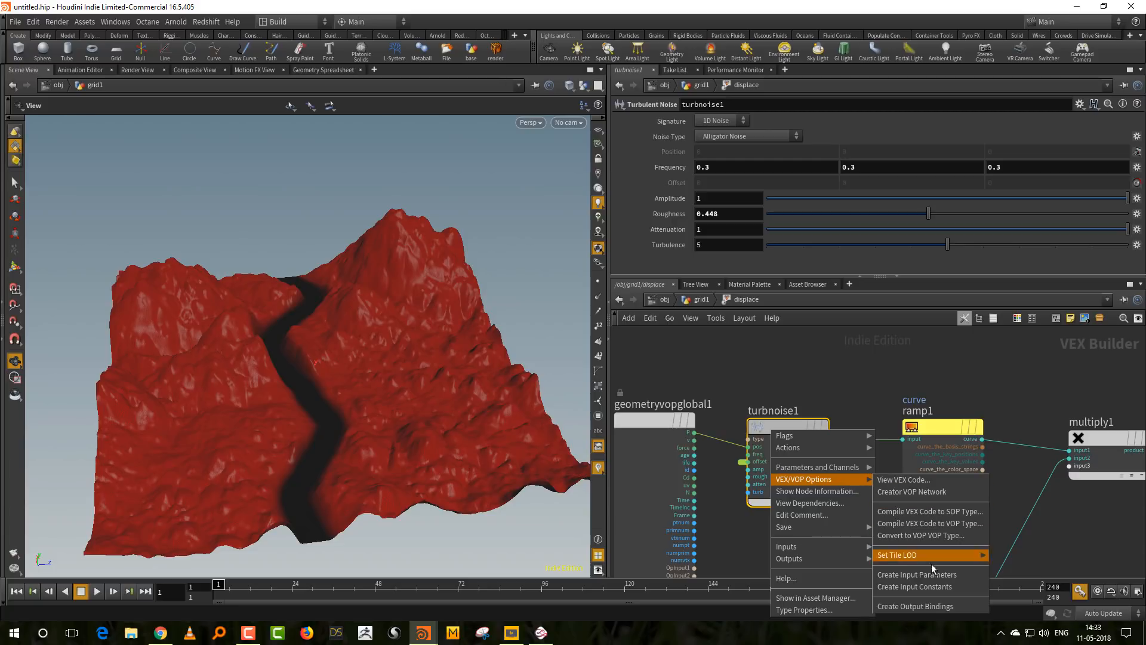
pyautogui.click(841, 364)
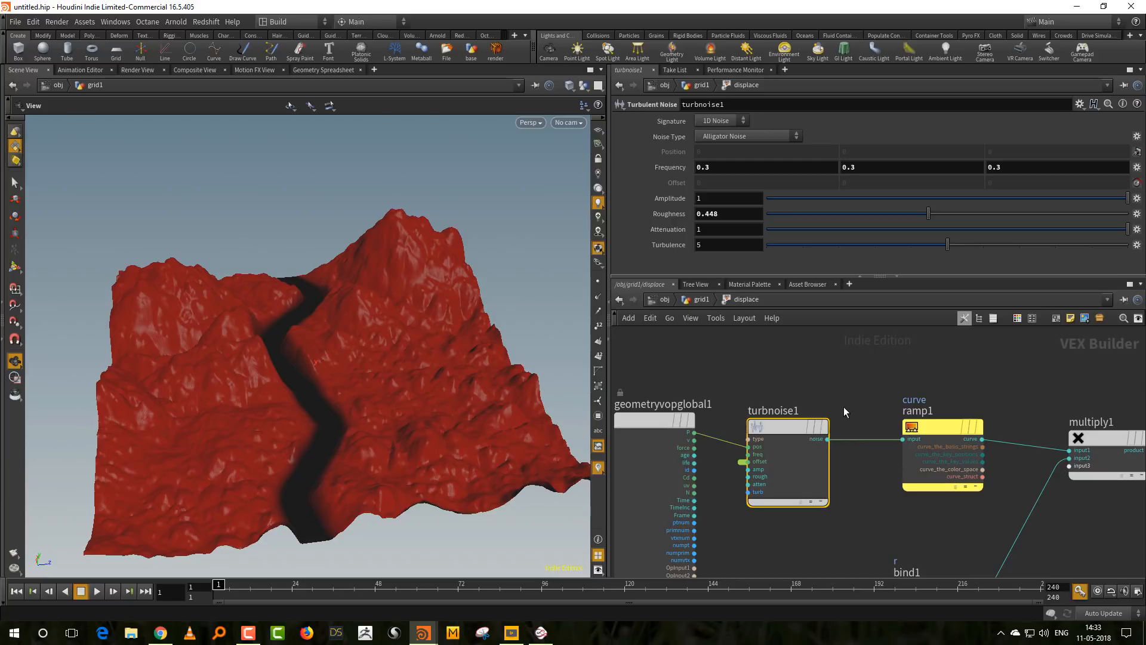
# Go up to the grid1 network and set both points of the displace node's curve ramp to B-Spline interpolation.
pyautogui.click(702, 299)
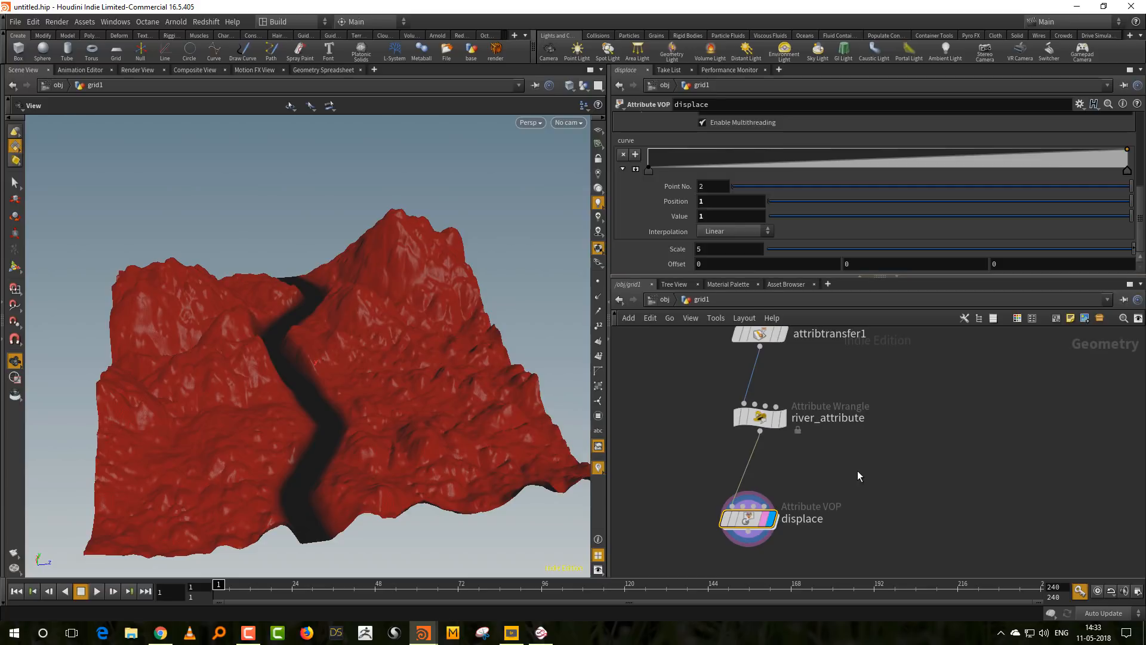
pyautogui.moveTo(858, 471); pyautogui.dragTo(855, 517, button='middle')
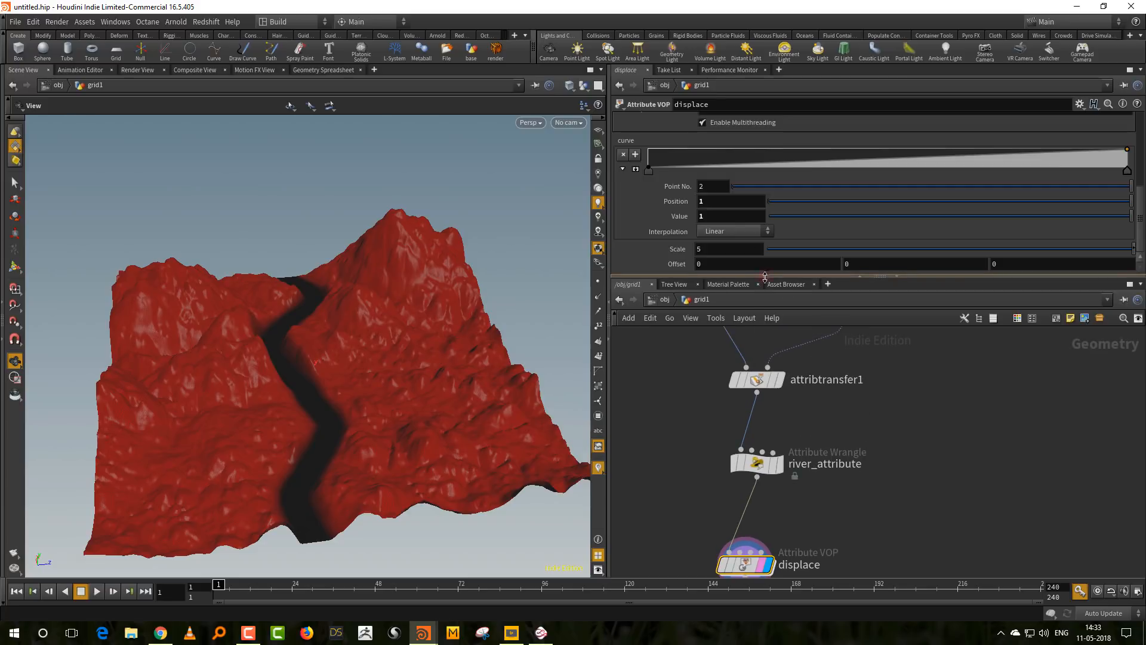
pyautogui.moveTo(763, 275); pyautogui.dragTo(763, 334)
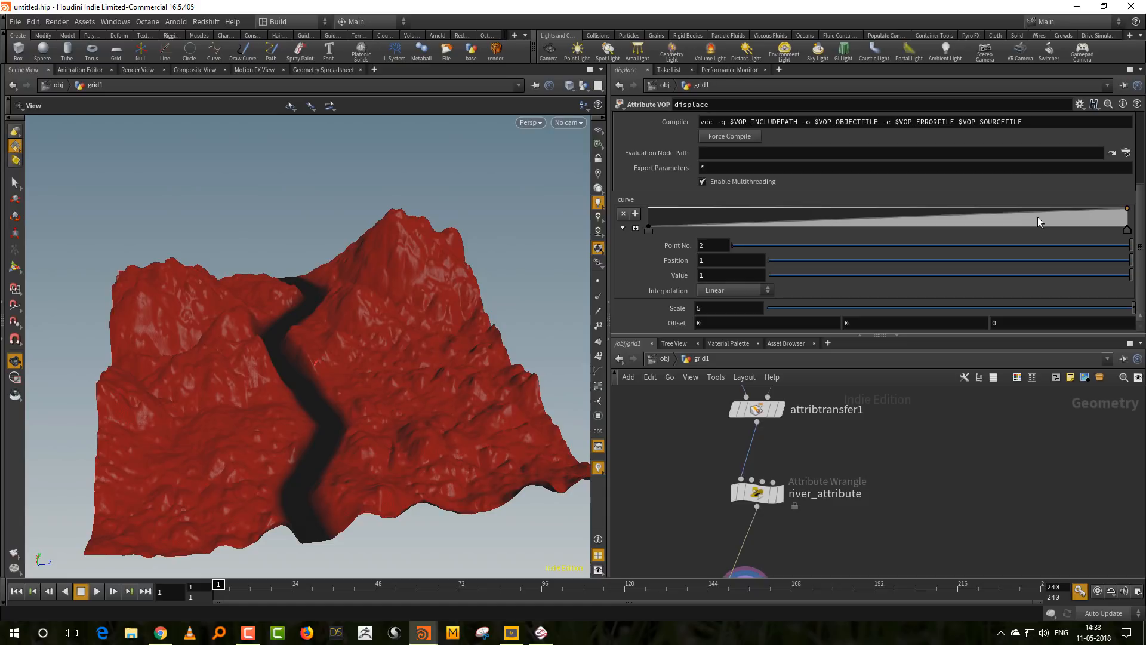
pyautogui.click(648, 230)
pyautogui.click(736, 289)
pyautogui.click(740, 362)
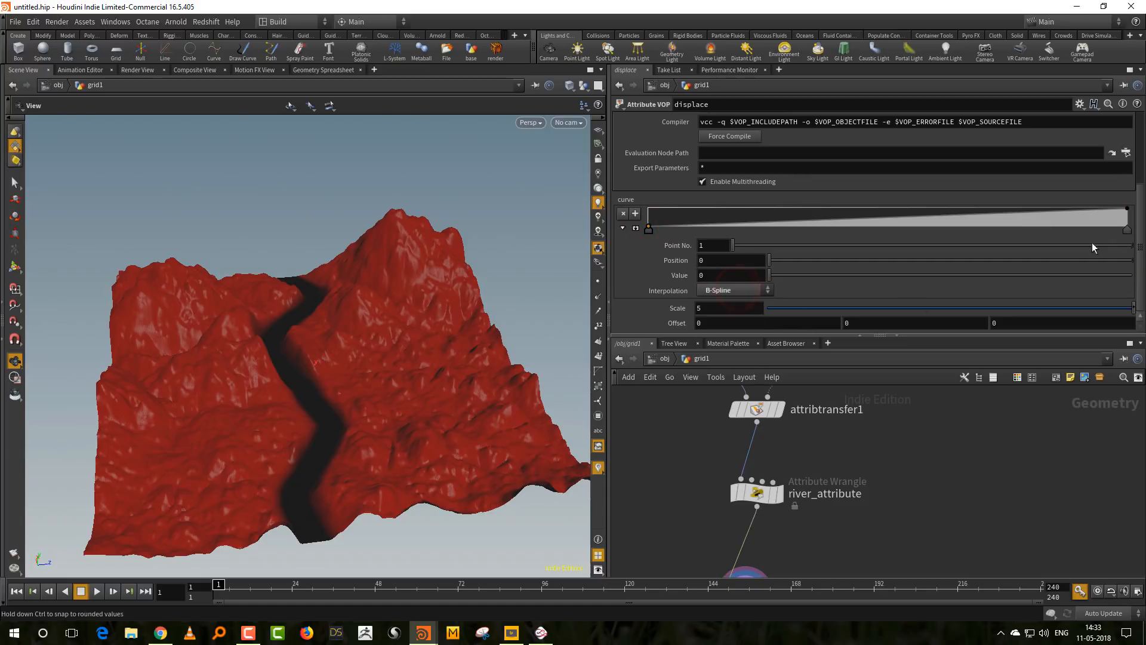
pyautogui.click(1127, 231)
pyautogui.click(737, 290)
pyautogui.click(745, 364)
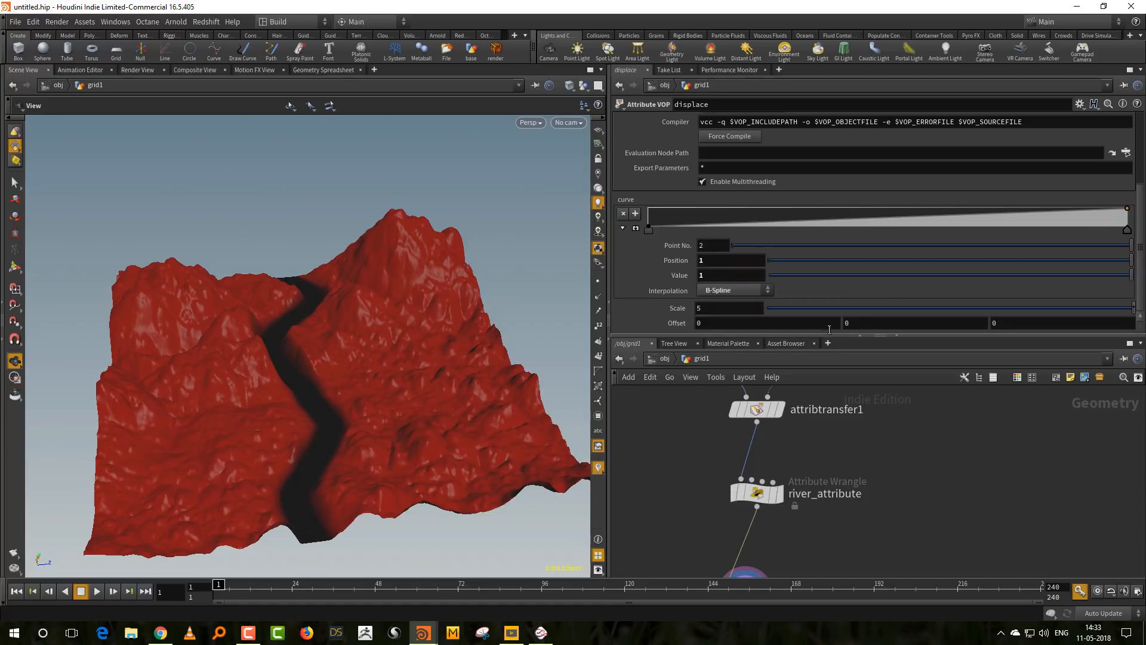
# Add two curve ramp points, at about position 0.229 with value 0.067 and position 0.421 with value 0.633.
pyautogui.moveTo(767, 220); pyautogui.dragTo(767, 230)
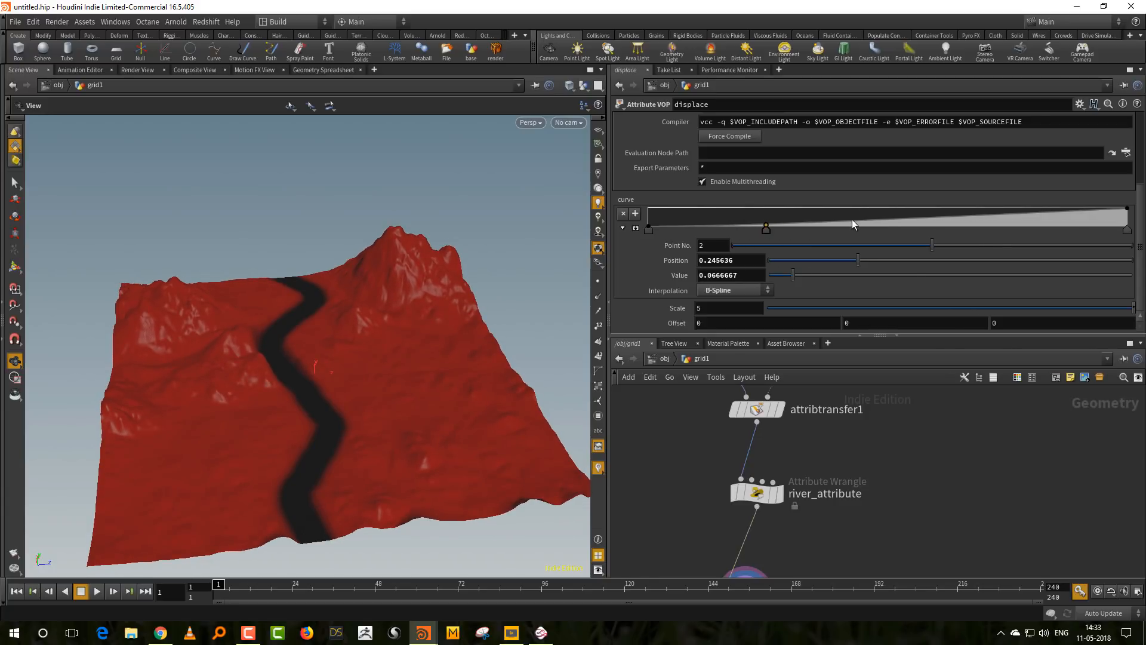
pyautogui.moveTo(851, 220); pyautogui.dragTo(851, 220)
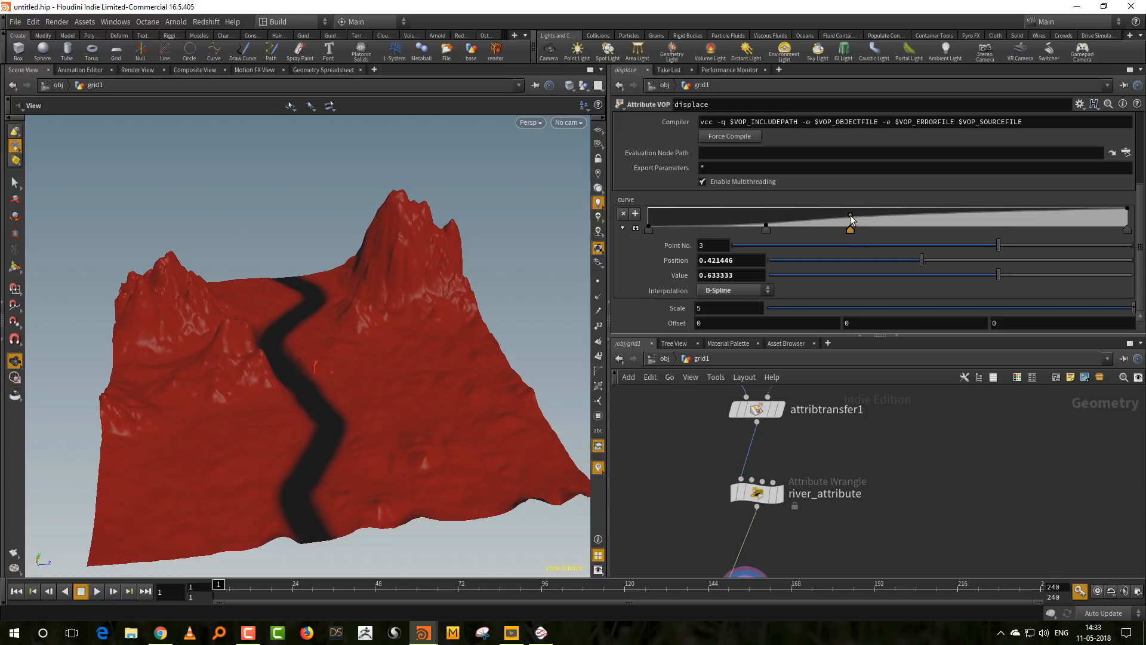
pyautogui.moveTo(768, 231); pyautogui.dragTo(758, 229)
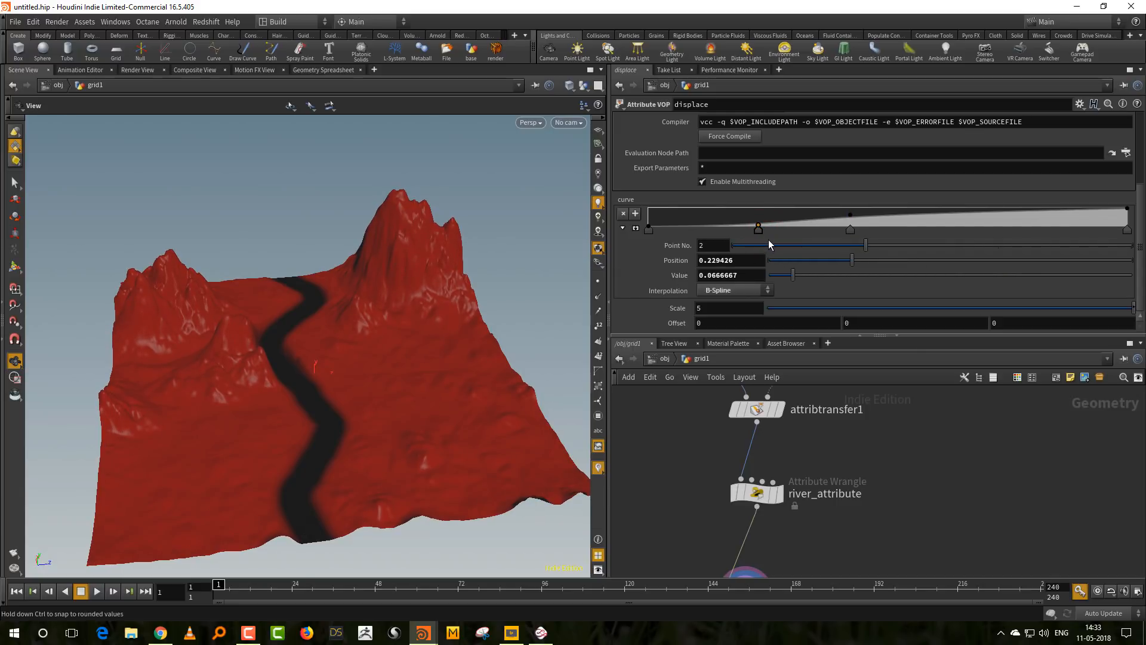
# Set the first and third curve ramp points to Linear and move the third to about position 0.38, value 0.9.
pyautogui.click(649, 230)
pyautogui.click(735, 290)
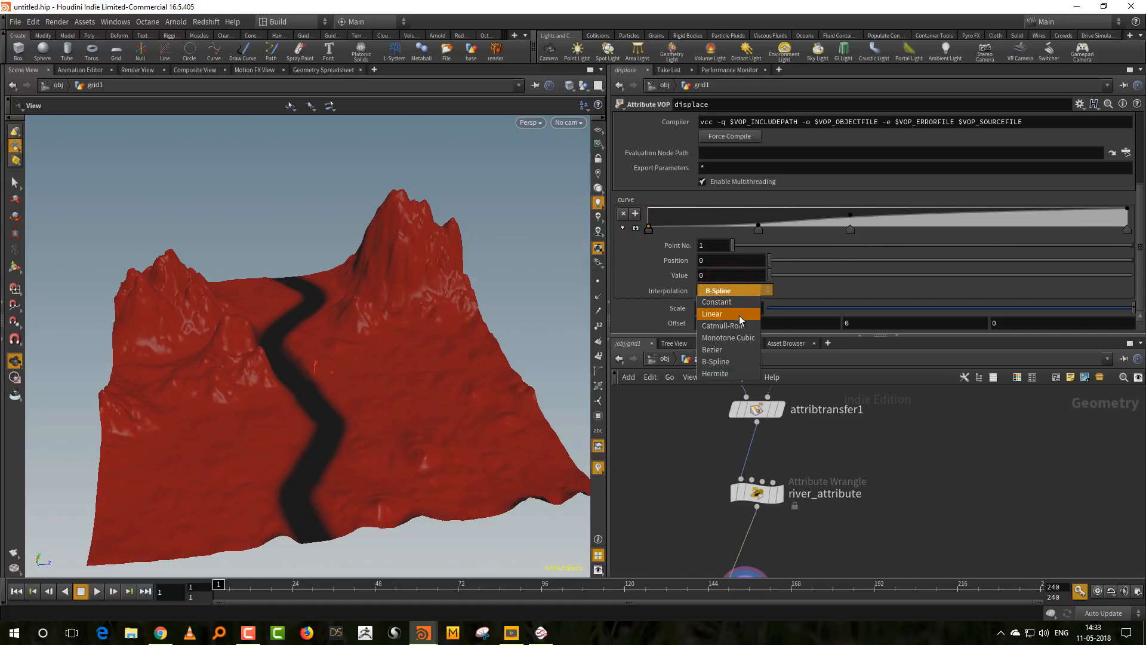
pyautogui.click(739, 316)
pyautogui.click(758, 235)
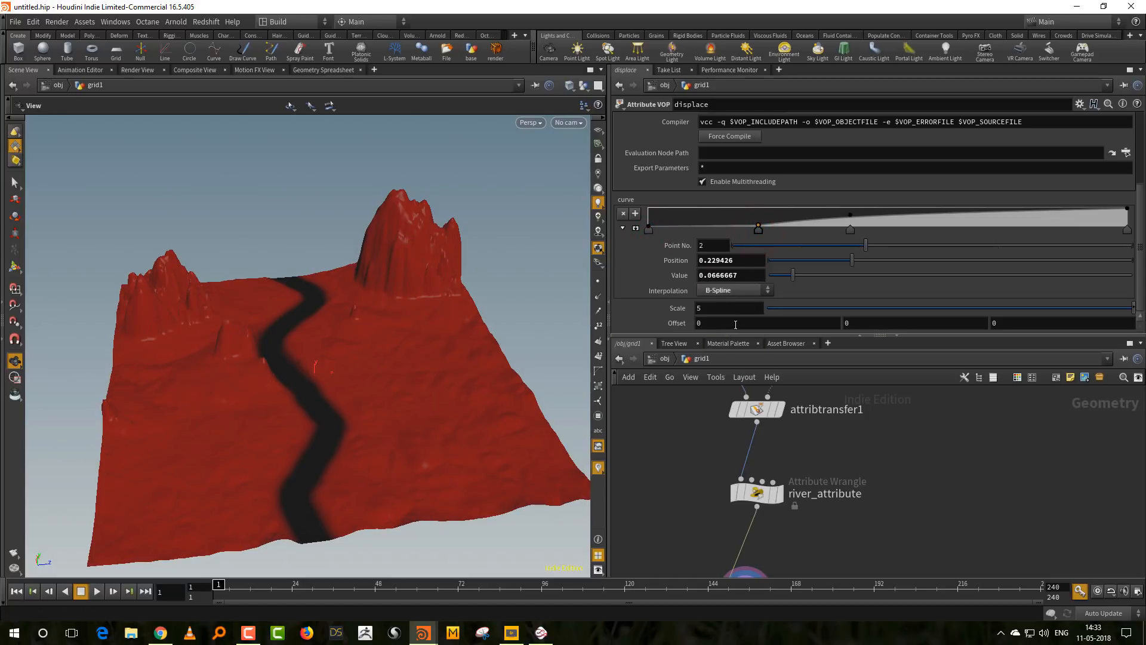
pyautogui.click(851, 222)
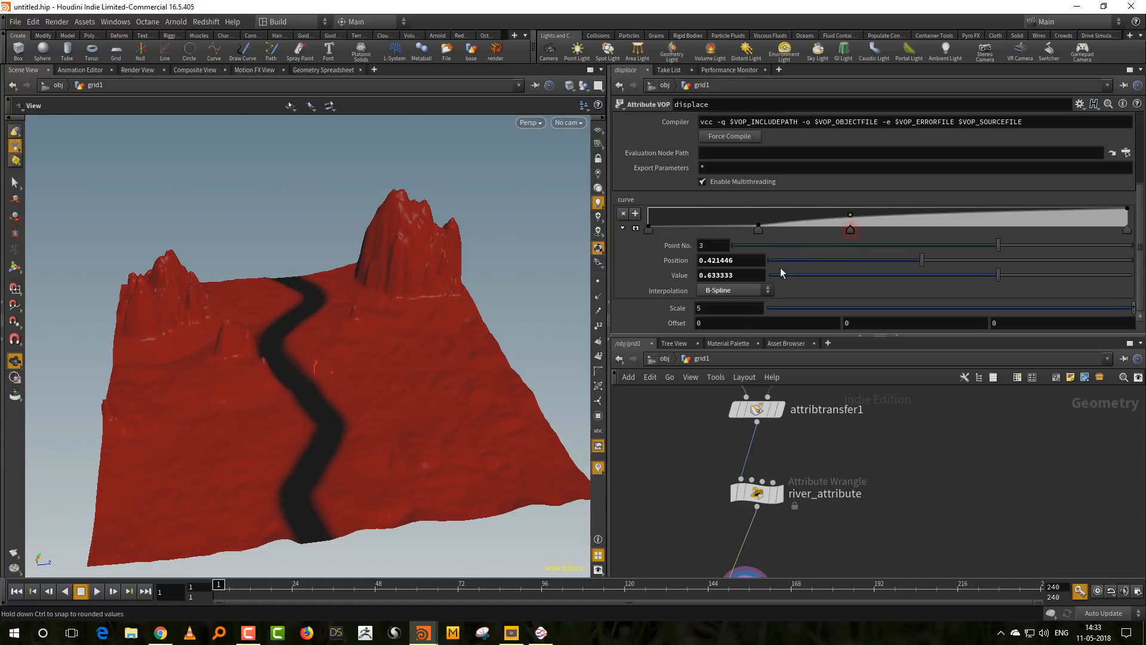
pyautogui.click(734, 290)
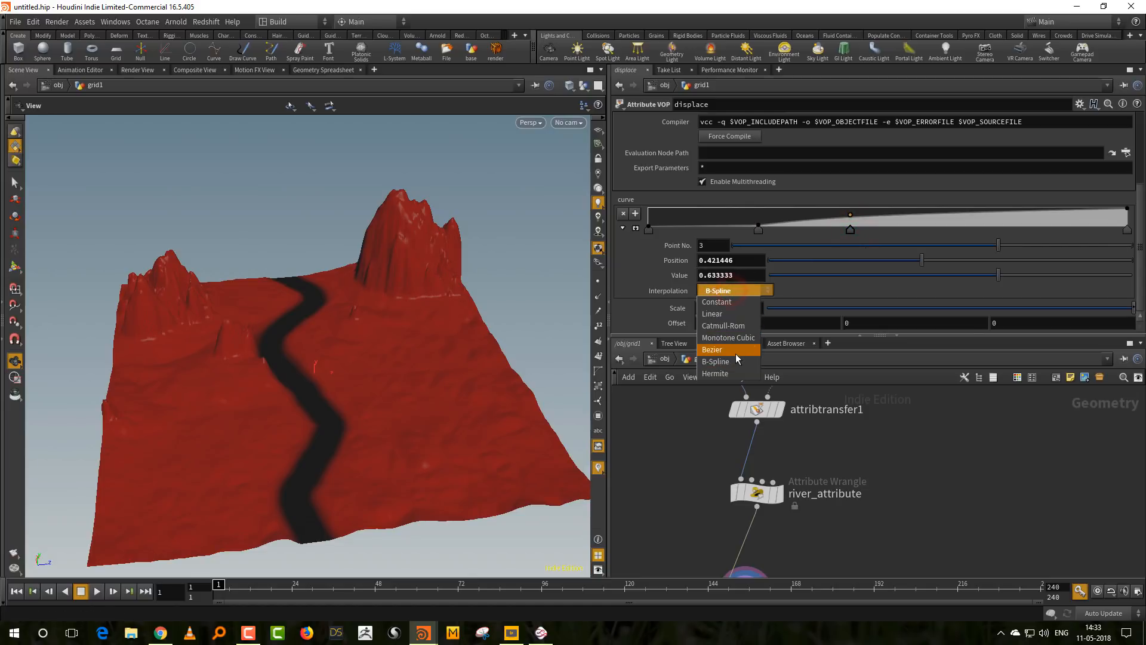
pyautogui.click(739, 314)
pyautogui.moveTo(850, 215); pyautogui.dragTo(830, 210)
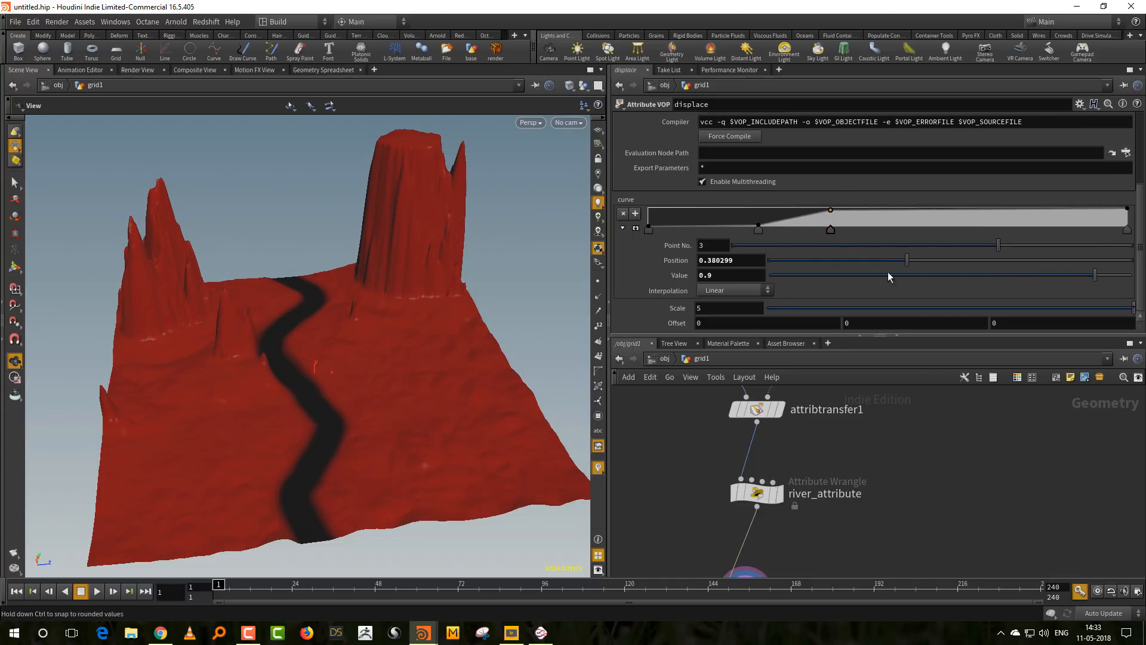
# Set the displace node's Scale to 2.5 and try shifting the noise Offset in its second component.
pyautogui.click(866, 308)
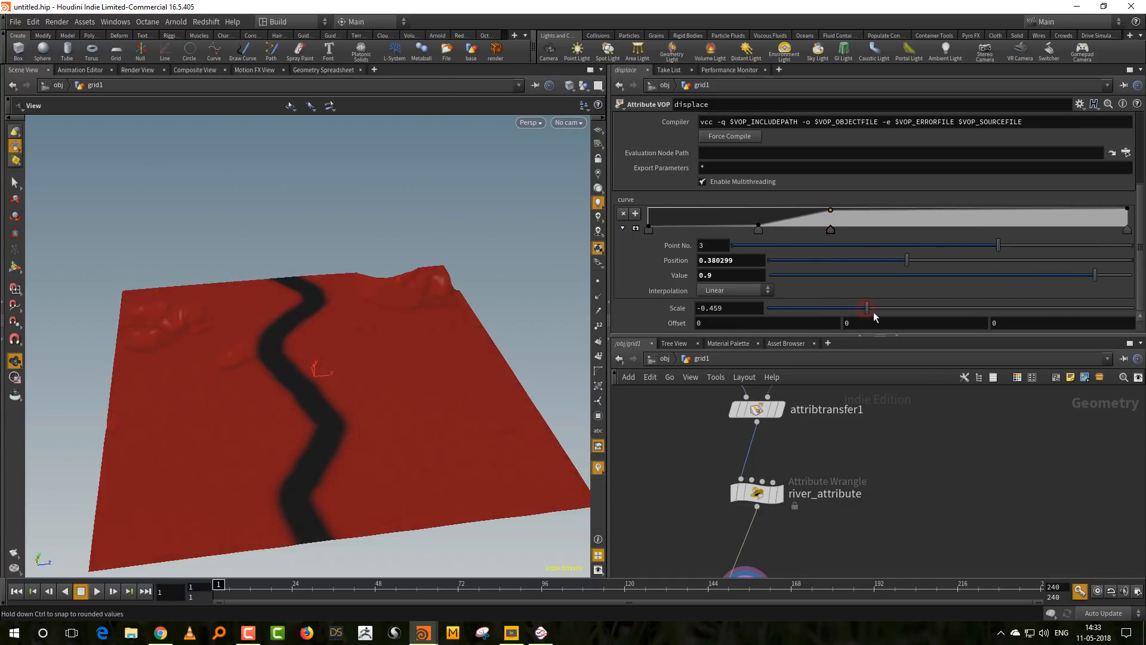
pyautogui.moveTo(736, 307)
pyautogui.mouseDown(button='middle')
pyautogui.moveTo(815, 307)
pyautogui.moveTo(748, 323)
pyautogui.moveTo(831, 312)
pyautogui.moveTo(746, 320)
pyautogui.mouseUp(button='middle')
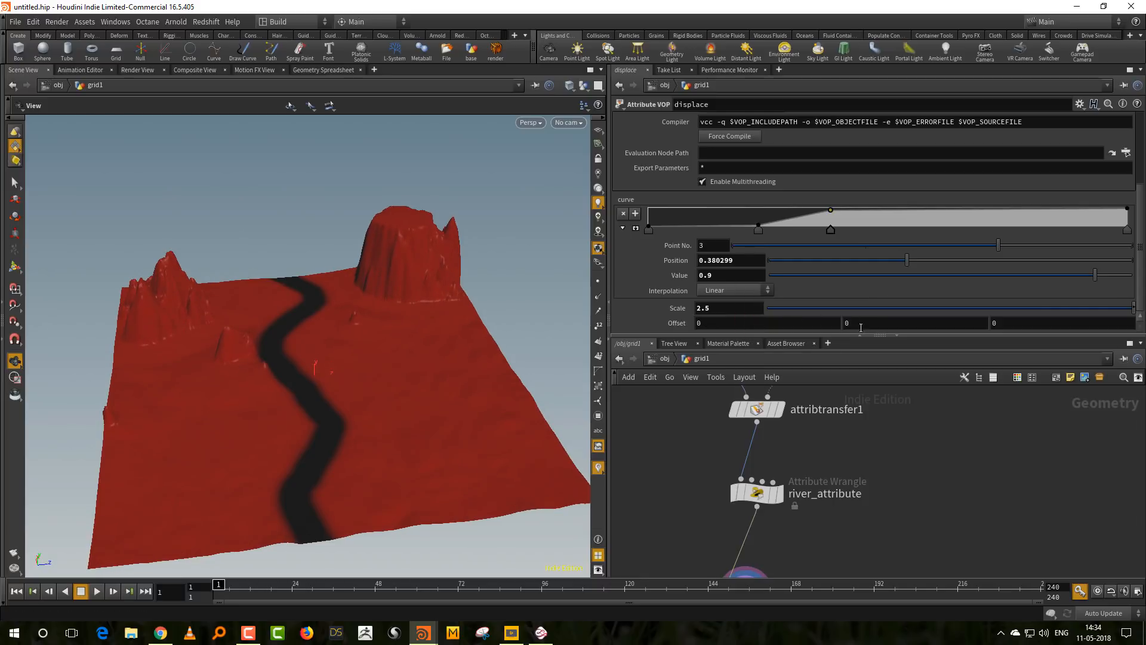
pyautogui.moveTo(860, 323)
pyautogui.mouseDown(button='middle')
pyautogui.moveTo(875, 301)
pyautogui.moveTo(863, 303)
pyautogui.mouseUp(button='middle')
# Promote the Turbulent Noise's Frequency inside the displace network, return to grid1 and set all Frequency components to 0.3.
pyautogui.moveTo(815, 470); pyautogui.dragTo(806, 447, button='middle')
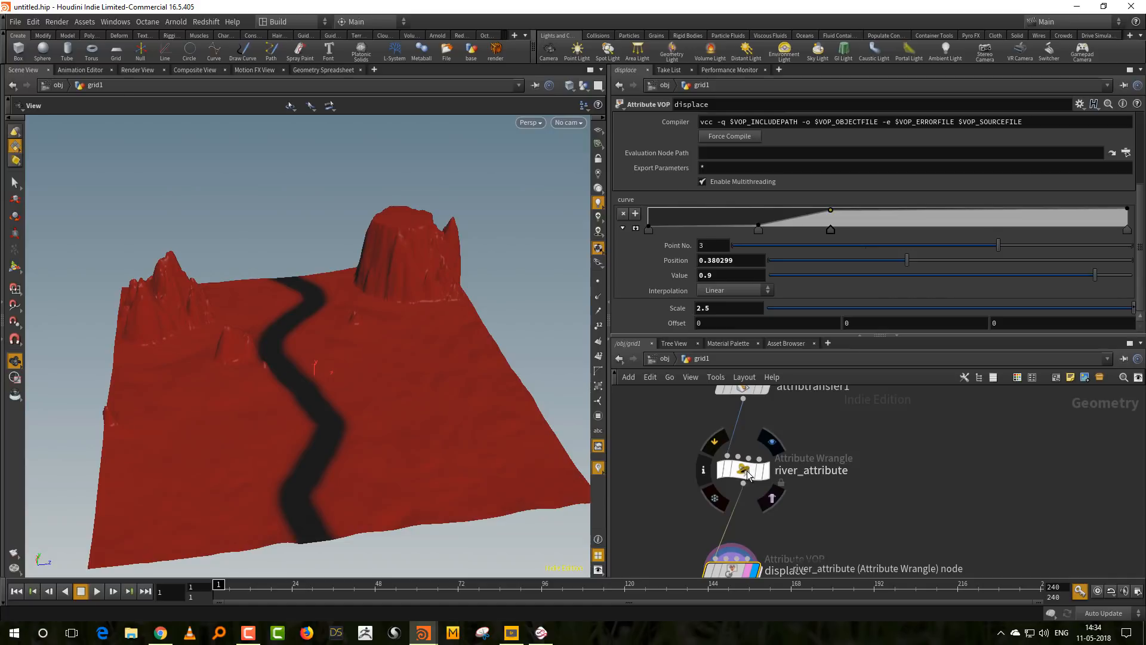
pyautogui.doubleClick(749, 470)
pyautogui.press('u')
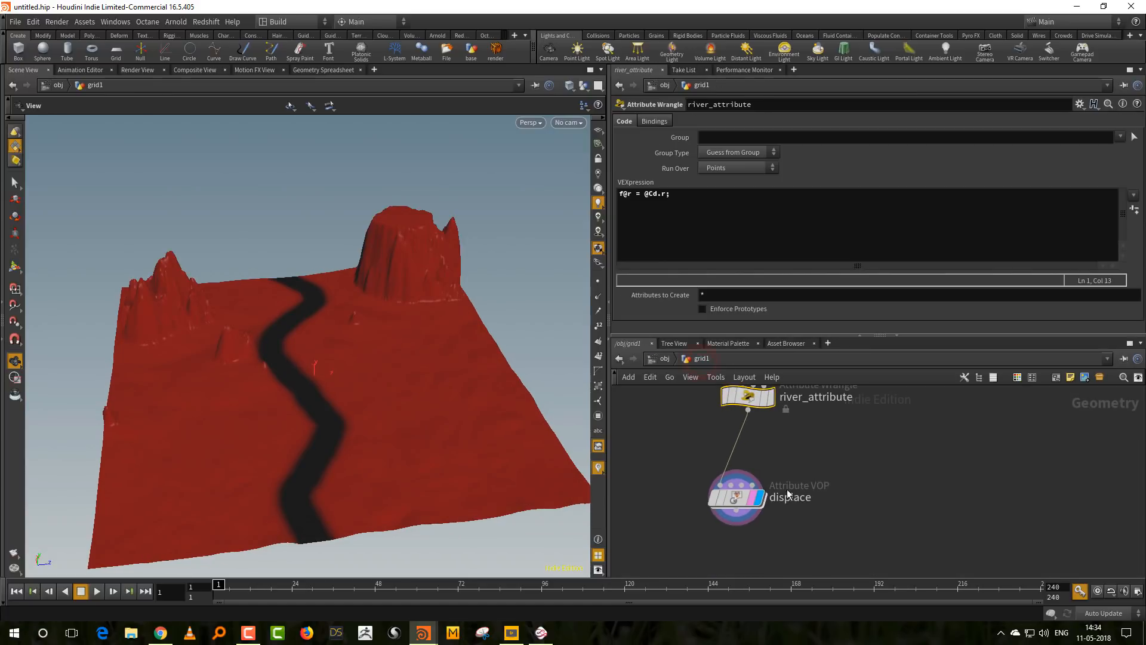
pyautogui.doubleClick(740, 500)
pyautogui.moveTo(656, 169); pyautogui.dragTo(658, 173, button='middle')
pyautogui.click(1137, 169)
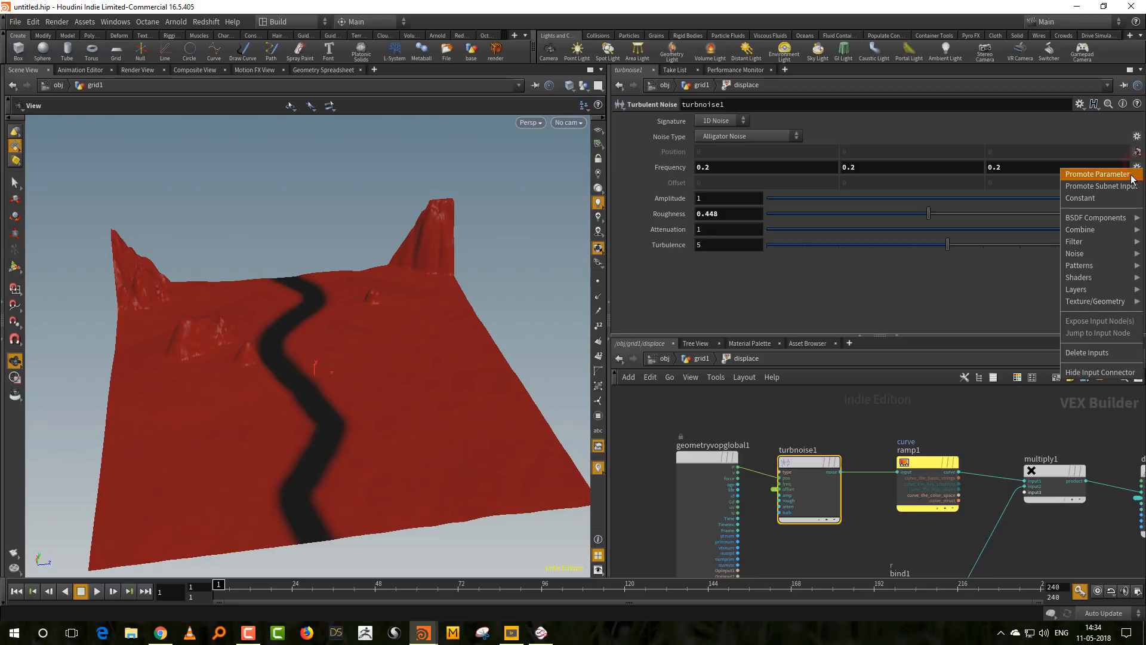
pyautogui.click(1132, 174)
pyautogui.click(709, 358)
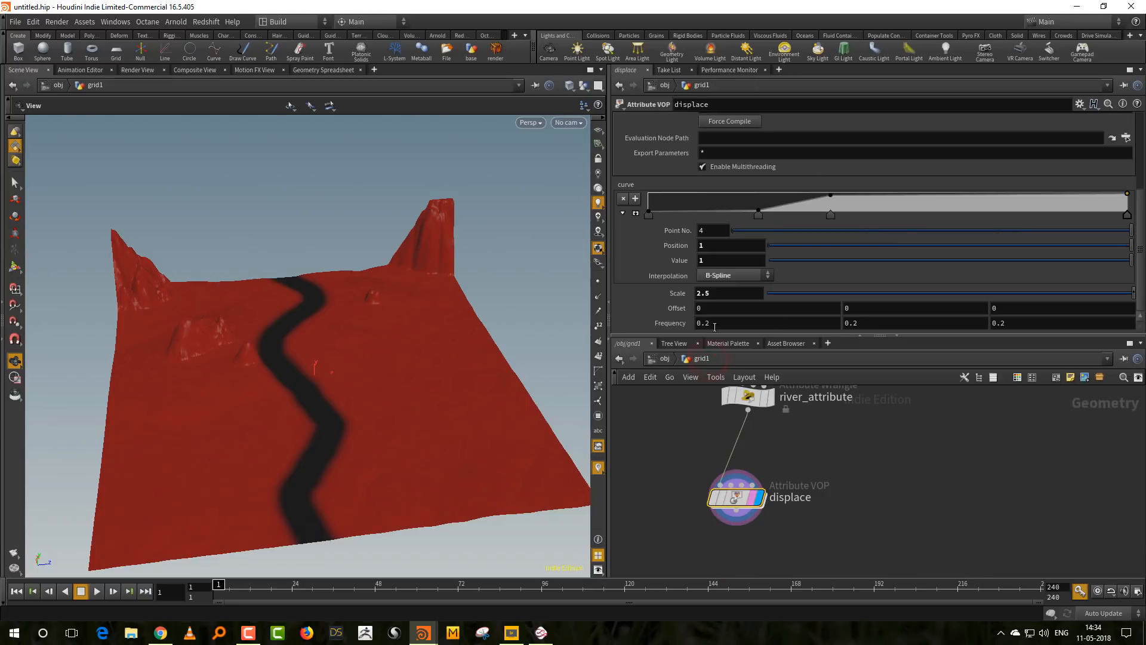
pyautogui.moveTo(677, 323); pyautogui.dragTo(693, 325, button='middle')
# Replace the third curve ramp point with one at about position 0.479, value 1, and set the first two points to B-Spline.
pyautogui.moveTo(829, 213); pyautogui.dragTo(834, 247)
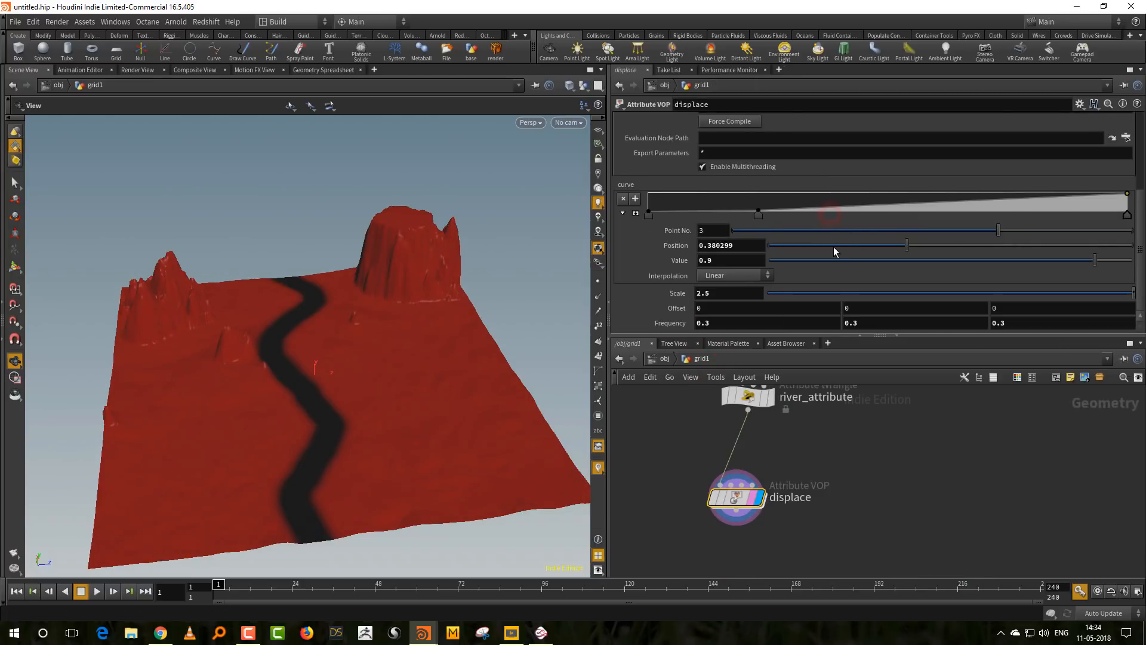
pyautogui.click(758, 214)
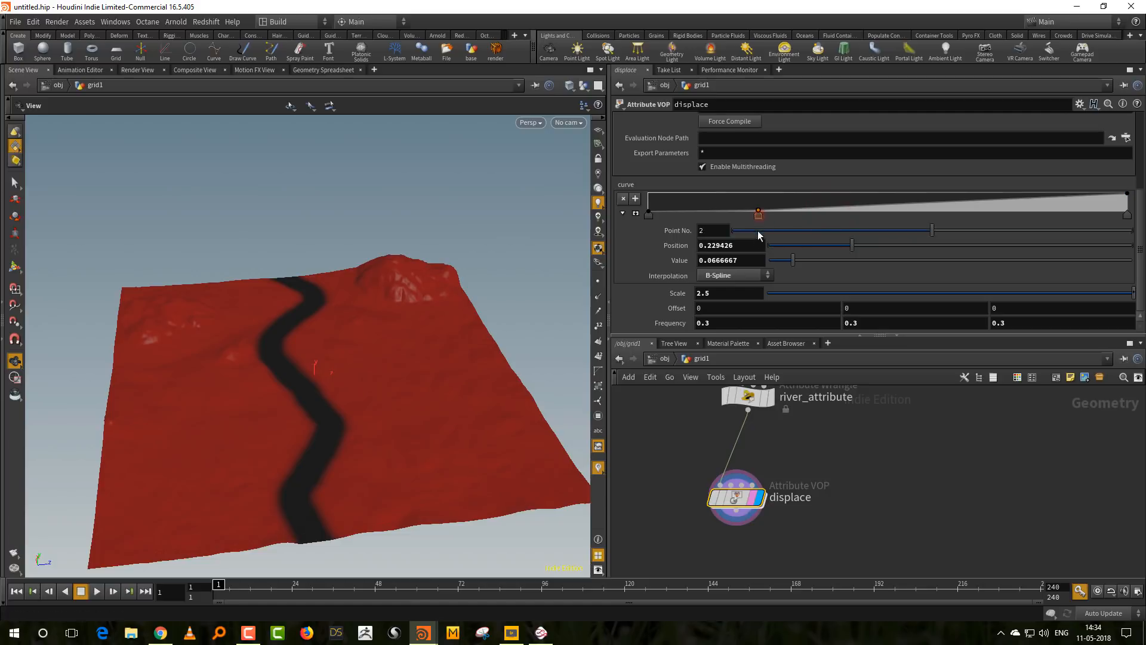
pyautogui.click(741, 274)
pyautogui.click(732, 345)
pyautogui.click(649, 214)
pyautogui.click(728, 276)
pyautogui.click(735, 348)
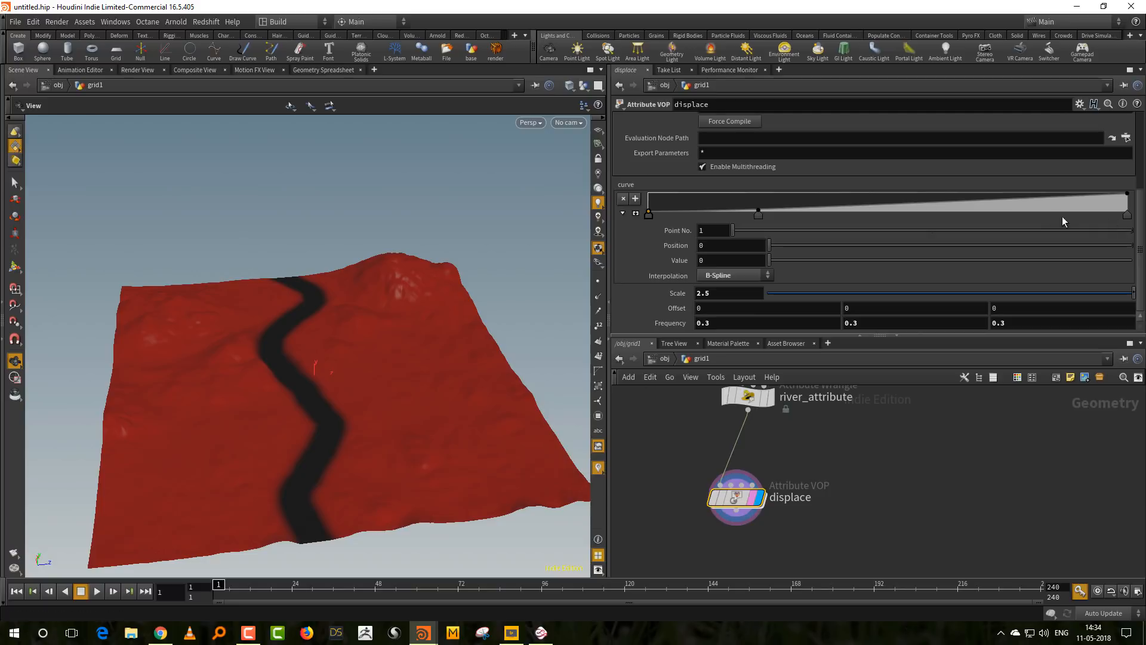
pyautogui.moveTo(876, 207); pyautogui.dragTo(877, 197)
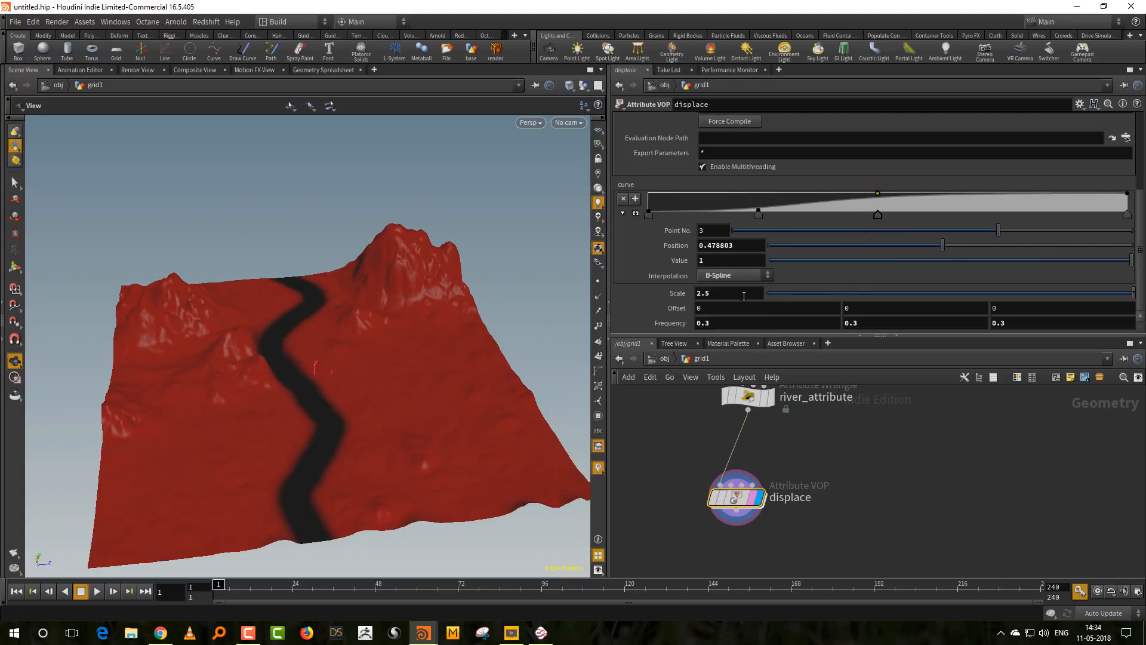
# Set Scale to 3.4 and refine the curve ramp by moving its second point toward the start and adjusting the last two points' values.
pyautogui.moveTo(743, 293); pyautogui.dragTo(800, 291, button='middle')
pyautogui.moveTo(760, 214); pyautogui.dragTo(725, 218)
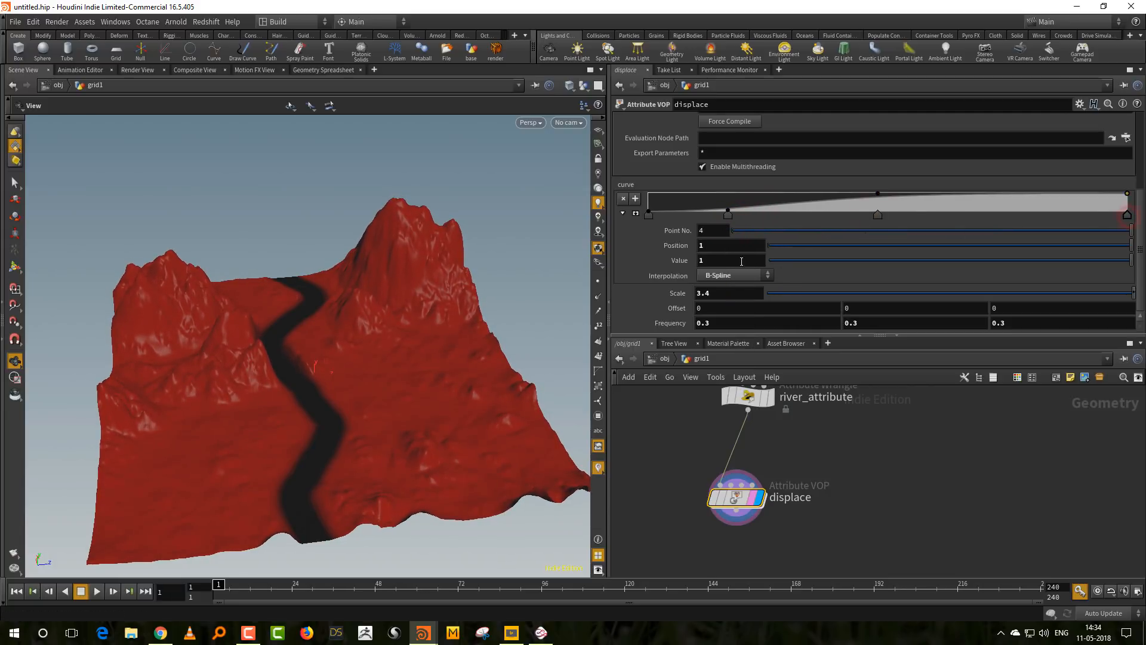
pyautogui.click(1126, 215)
pyautogui.moveTo(741, 260); pyautogui.dragTo(836, 260, button='middle')
pyautogui.click(875, 210)
pyautogui.moveTo(741, 261)
pyautogui.mouseDown(button='middle')
pyautogui.moveTo(754, 265)
pyautogui.moveTo(744, 266)
pyautogui.mouseUp(button='middle')
# Set the second component of the displace node's Offset to -2.
pyautogui.moveTo(860, 290); pyautogui.dragTo(841, 289, button='middle')
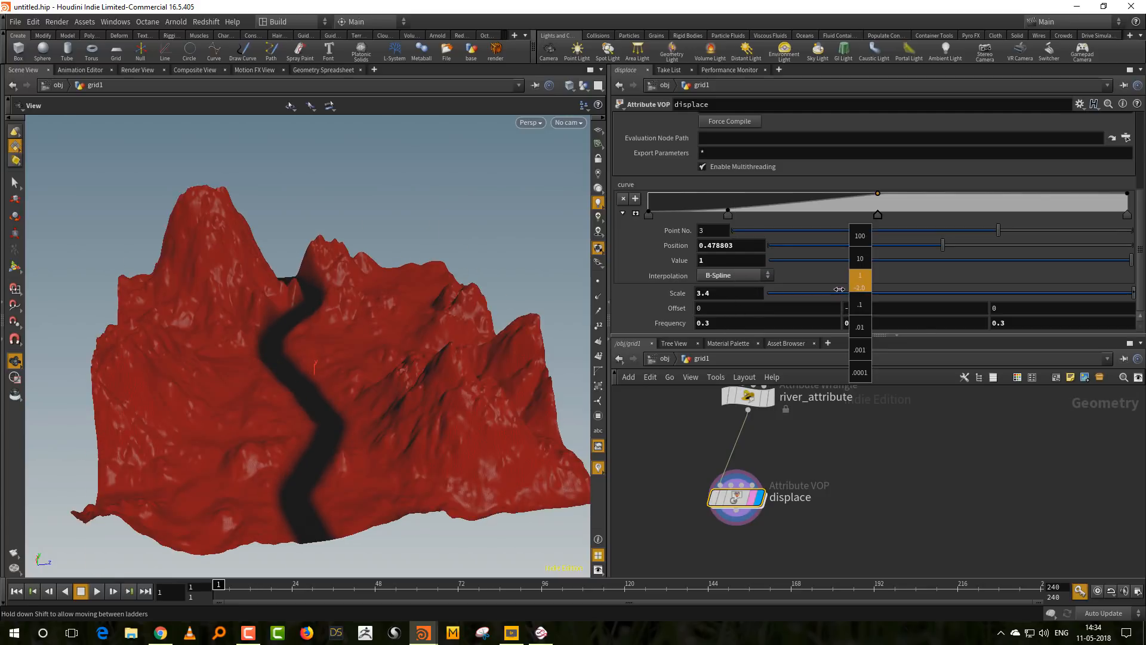
pyautogui.moveTo(839, 289); pyautogui.dragTo(839, 289, button='middle')
pyautogui.scroll(-3, 455, 422)
pyautogui.moveTo(455, 422); pyautogui.dragTo(322, 422)
pyautogui.moveTo(322, 422); pyautogui.dragTo(158, 433, button='middle')
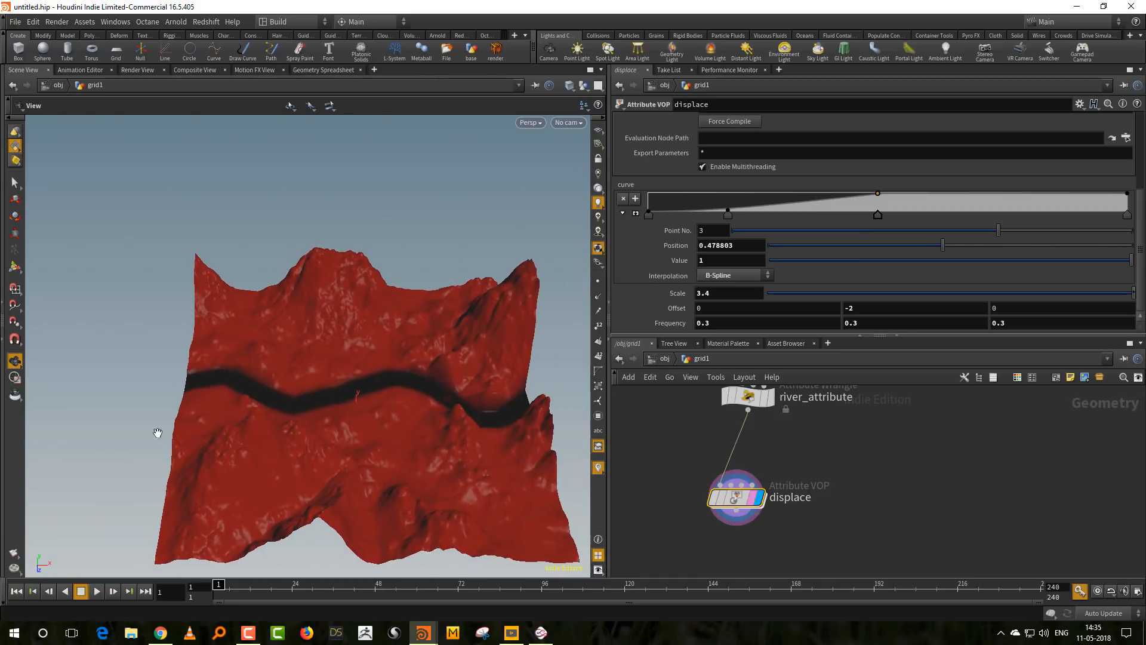
pyautogui.moveTo(477, 365); pyautogui.dragTo(505, 329)
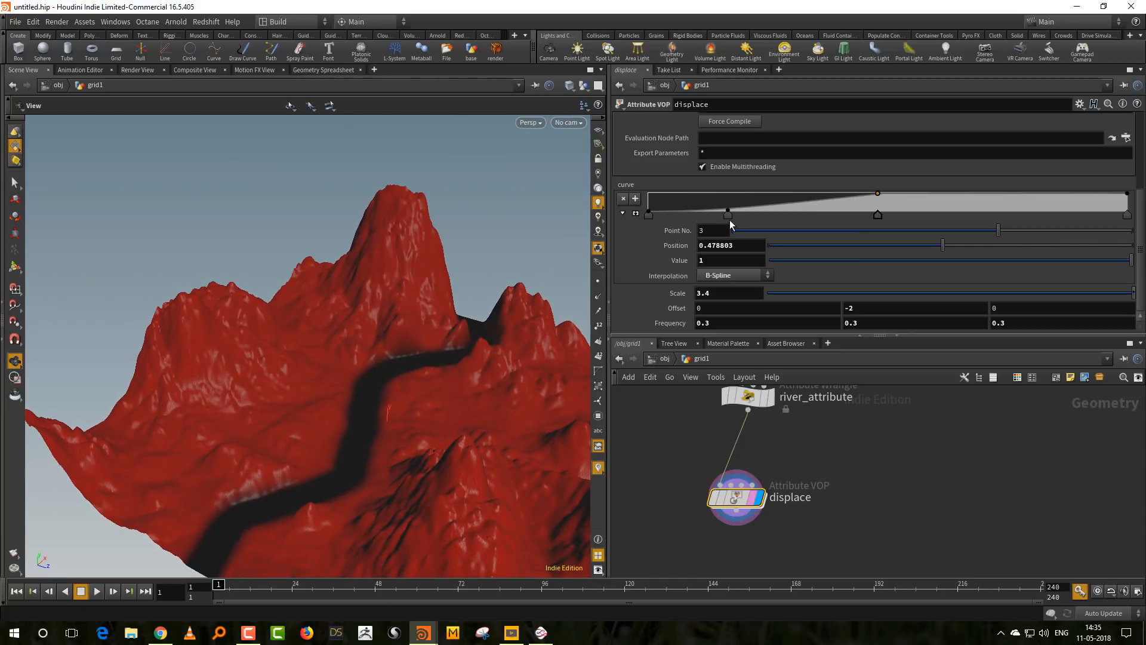
# Move the second curve ramp point to about position 0.193 and lower its value to 0.
pyautogui.moveTo(727, 213)
pyautogui.mouseDown()
pyautogui.moveTo(768, 220)
pyautogui.moveTo(741, 222)
pyautogui.mouseUp()
pyautogui.moveTo(790, 263); pyautogui.dragTo(763, 269)
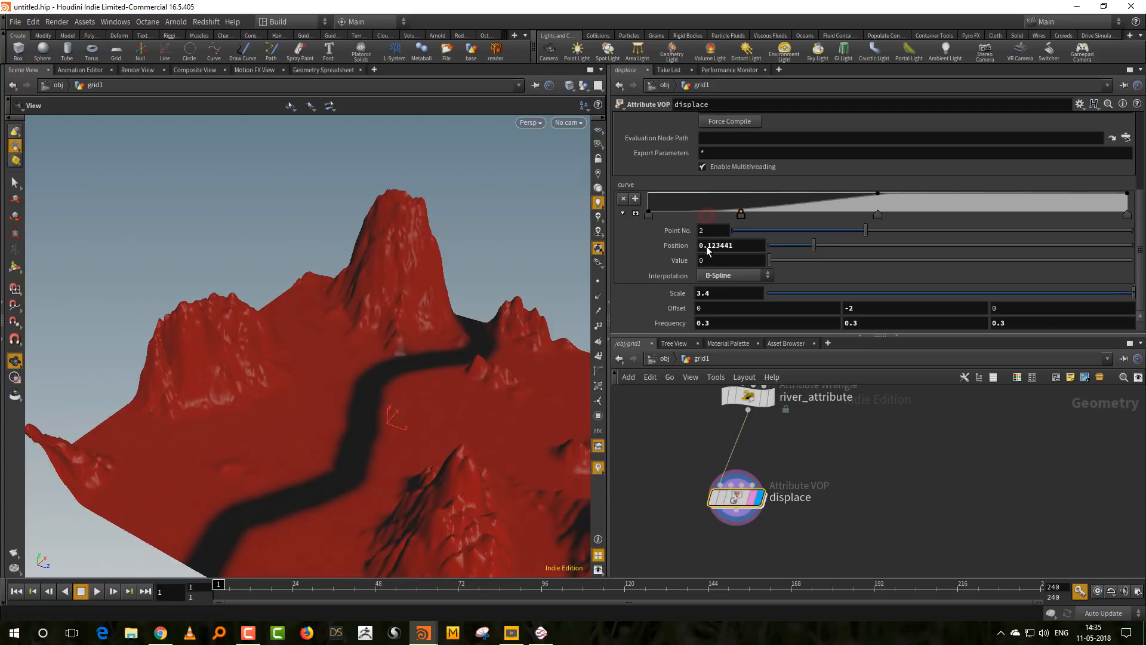
pyautogui.moveTo(294, 451); pyautogui.dragTo(448, 371)
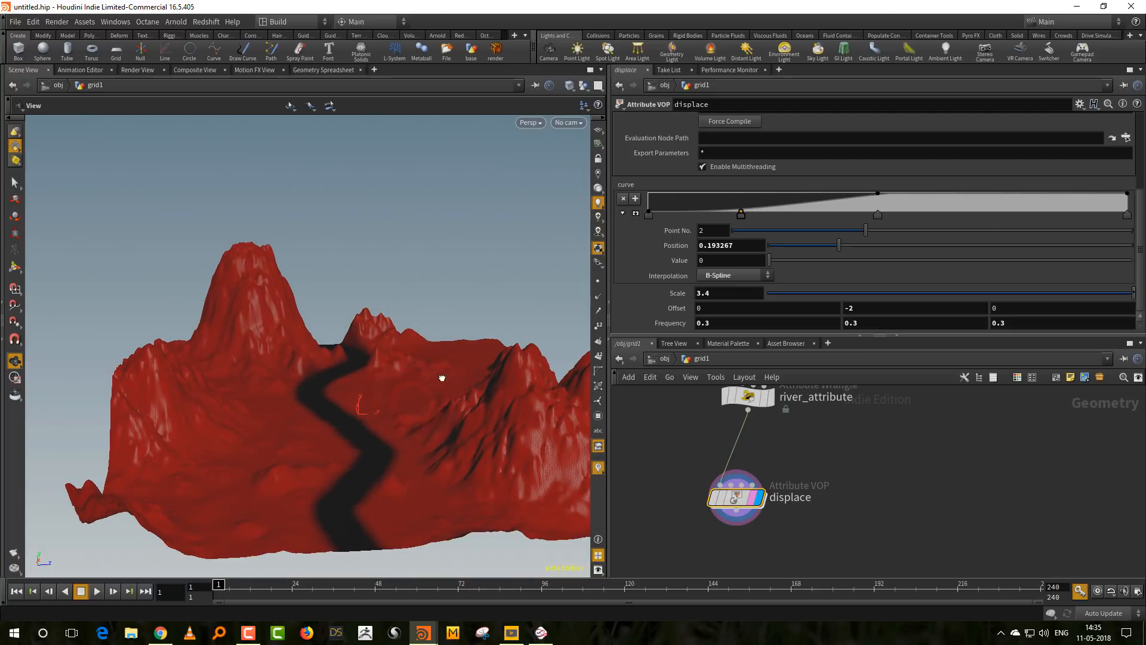
# Automatically lay out the nodes of the grid1 network.
pyautogui.moveTo(926, 447); pyautogui.dragTo(967, 475, button='middle')
pyautogui.press('l')
pyautogui.moveTo(371, 487); pyautogui.dragTo(388, 472)
pyautogui.moveTo(898, 505); pyautogui.dragTo(880, 468, button='middle')
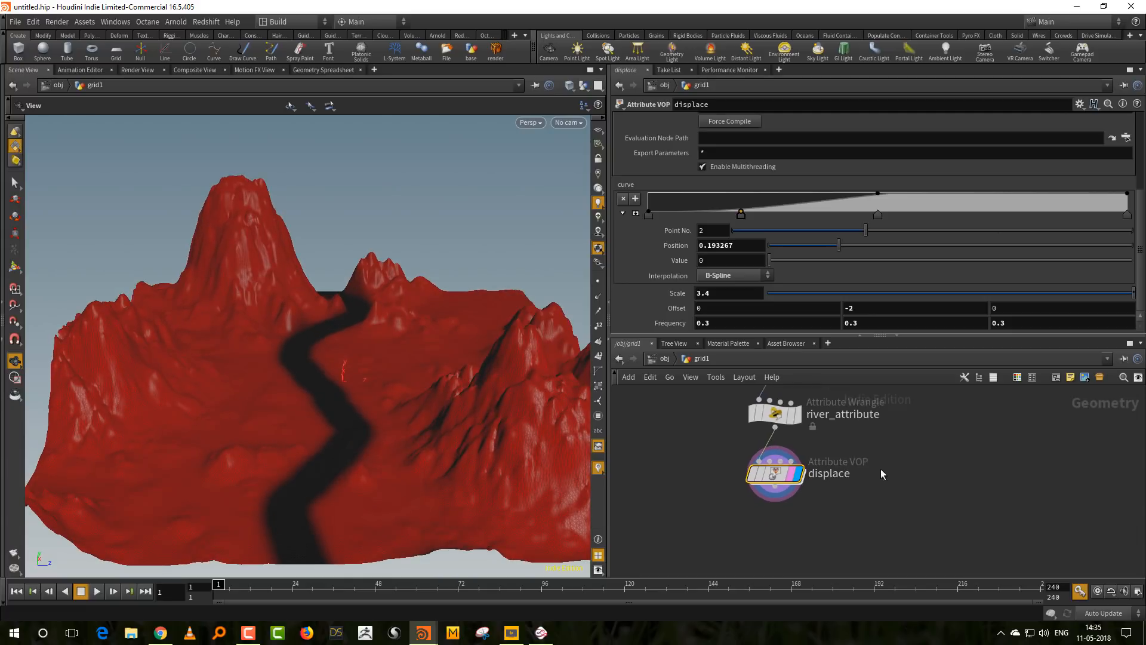
# Add an Attribute Wrangle node below the displace node and name it river_depth.
pyautogui.moveTo(880, 336); pyautogui.dragTo(880, 273)
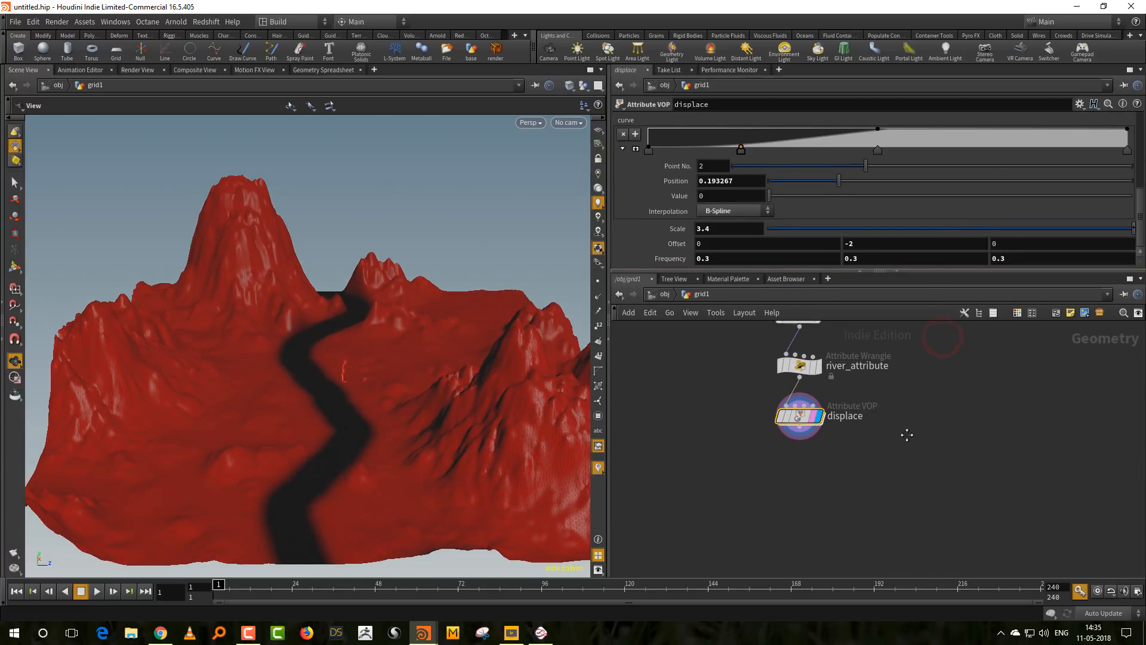
pyautogui.moveTo(907, 434); pyautogui.dragTo(907, 422, button='middle')
pyautogui.click(857, 459)
pyautogui.press('Tab')
pyautogui.write('wrang')
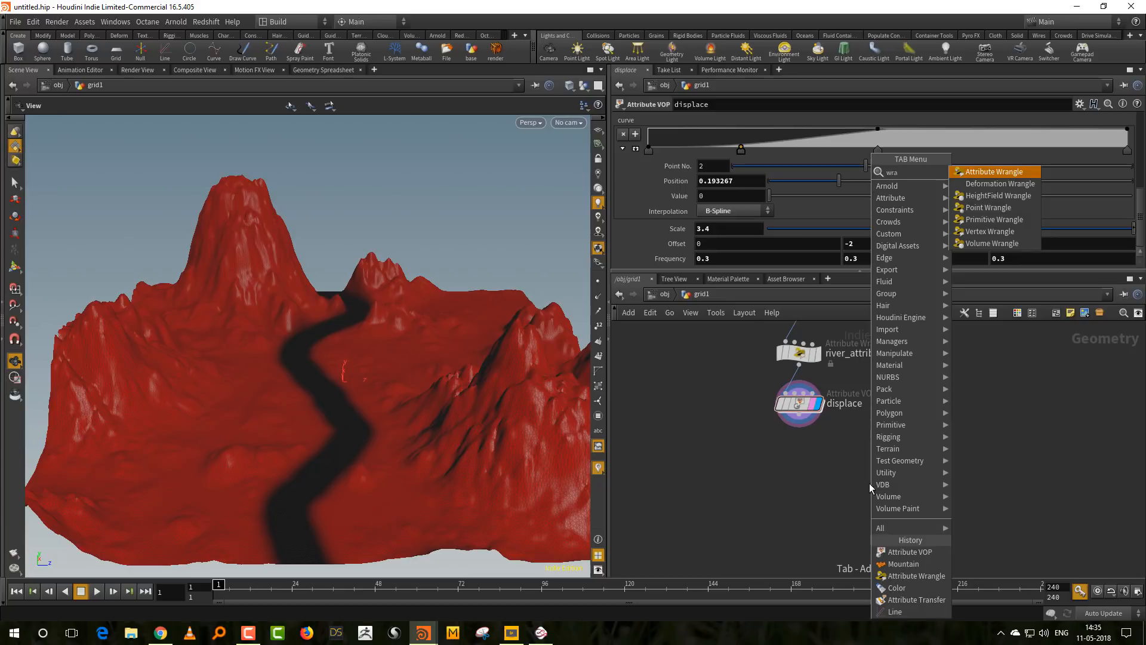
pyautogui.click(994, 172)
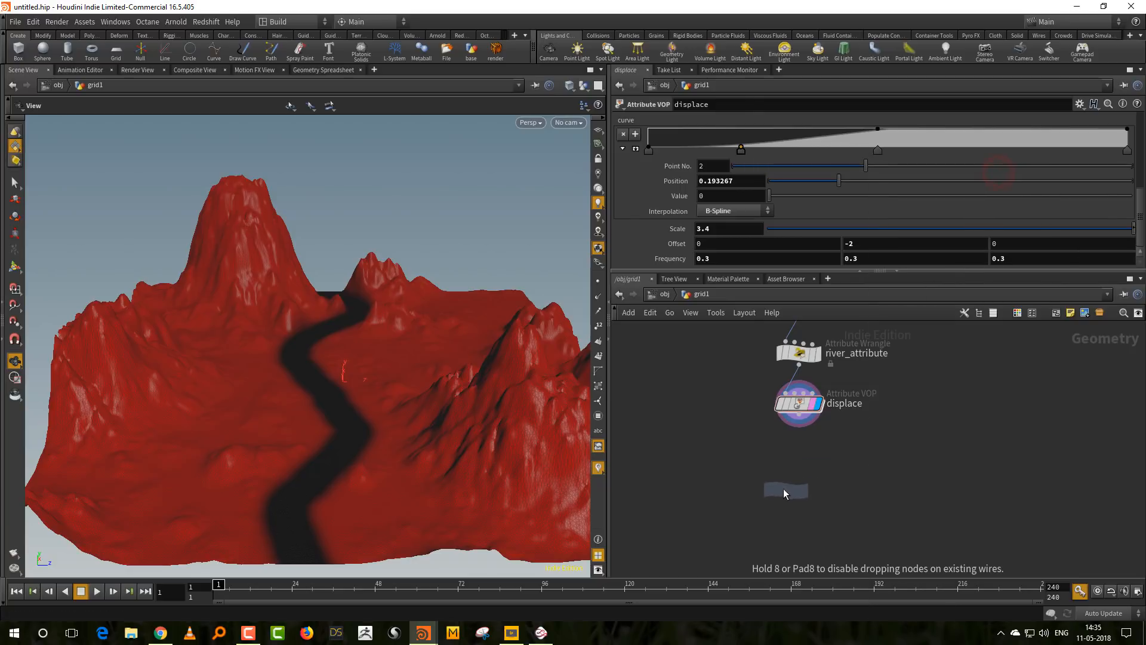
pyautogui.click(783, 488)
pyautogui.doubleClick(854, 485)
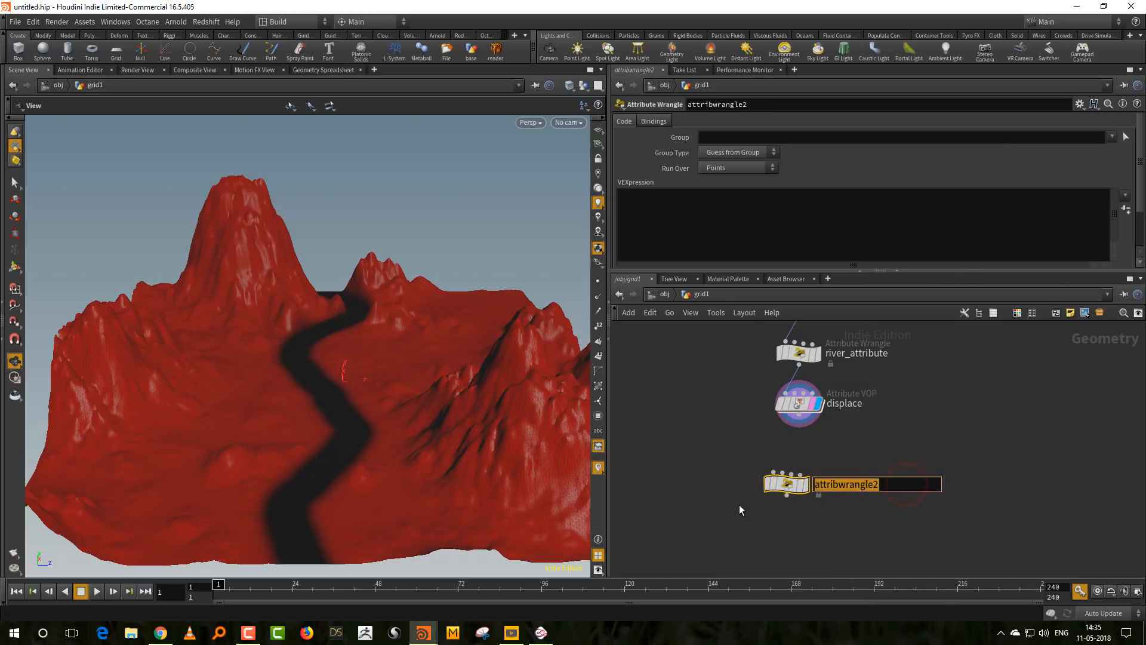
pyautogui.write('river_depth')
pyautogui.press('Return')
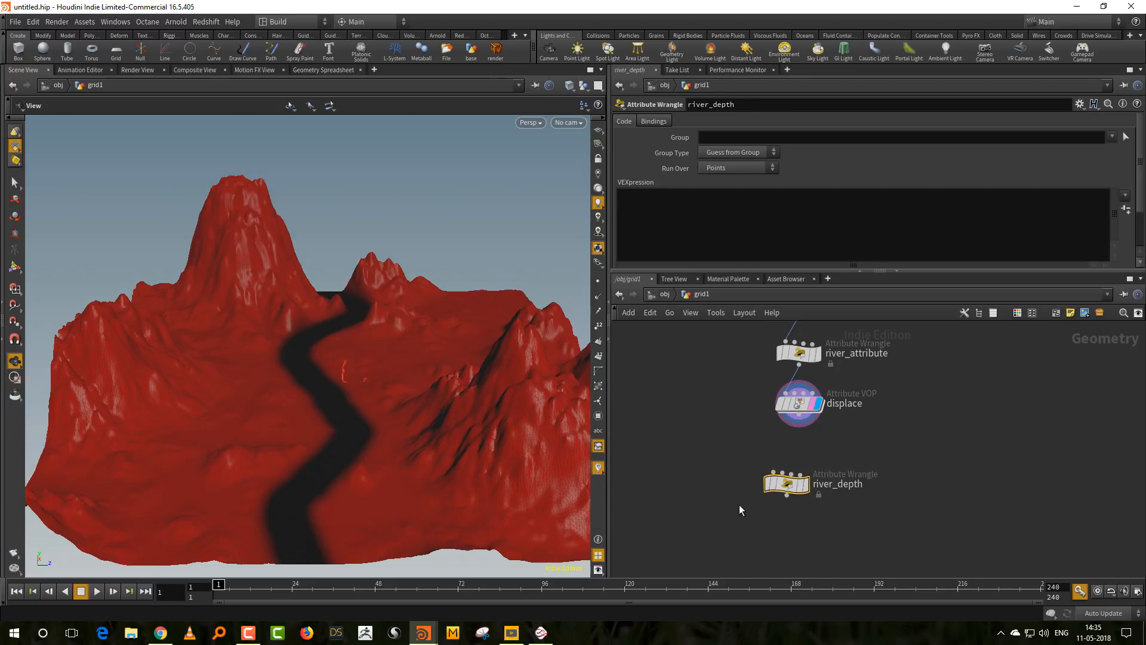
# Connect the displace node's output to river_depth's first input, align it underneath and display river_depth.
pyautogui.click(799, 427)
pyautogui.click(774, 472)
pyautogui.moveTo(788, 486); pyautogui.dragTo(800, 468)
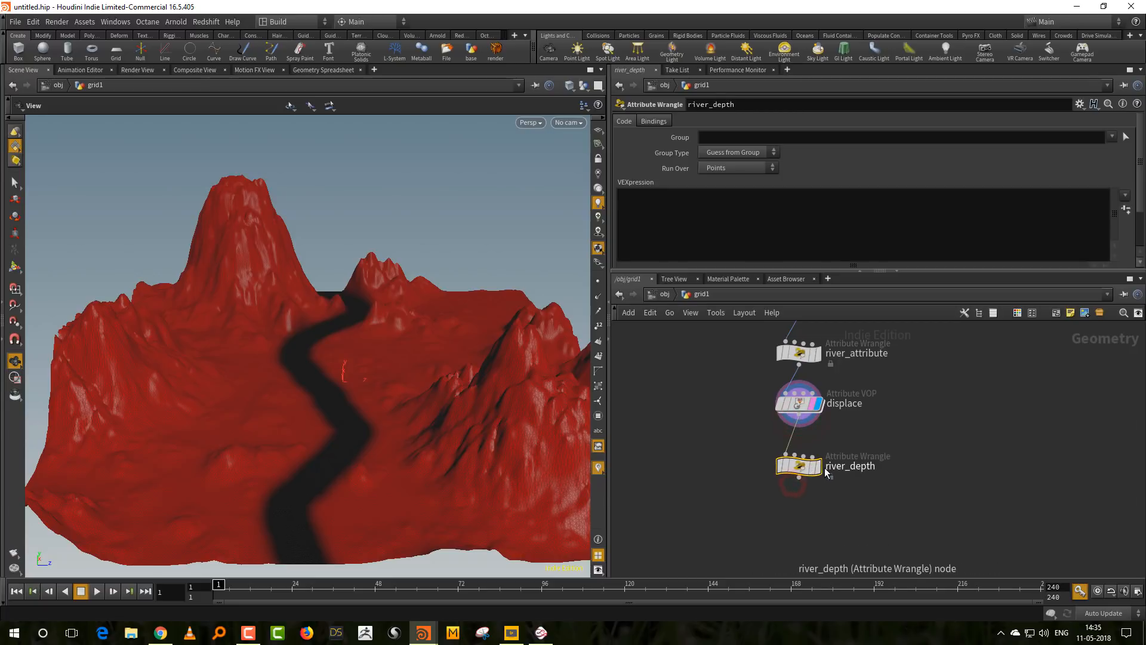
pyautogui.click(818, 471)
# Color the displace and river_depth nodes yellow in the network.
pyautogui.moveTo(853, 353); pyautogui.dragTo(826, 412, button='middle')
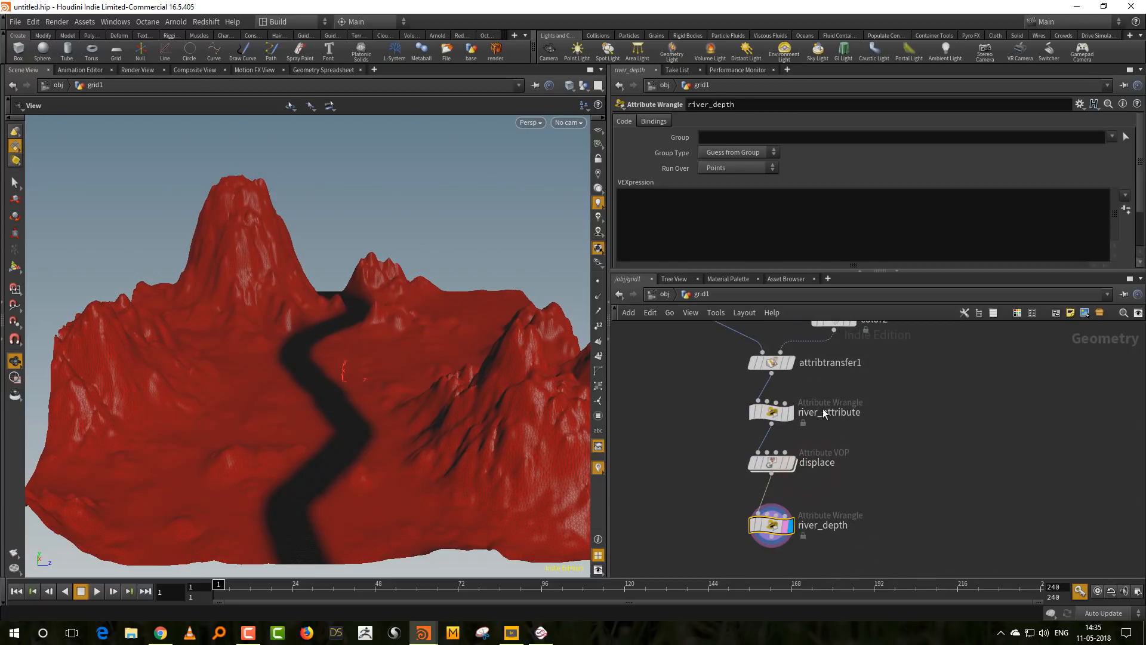
pyautogui.moveTo(836, 395); pyautogui.dragTo(710, 518)
pyautogui.moveTo(833, 438); pyautogui.dragTo(711, 555)
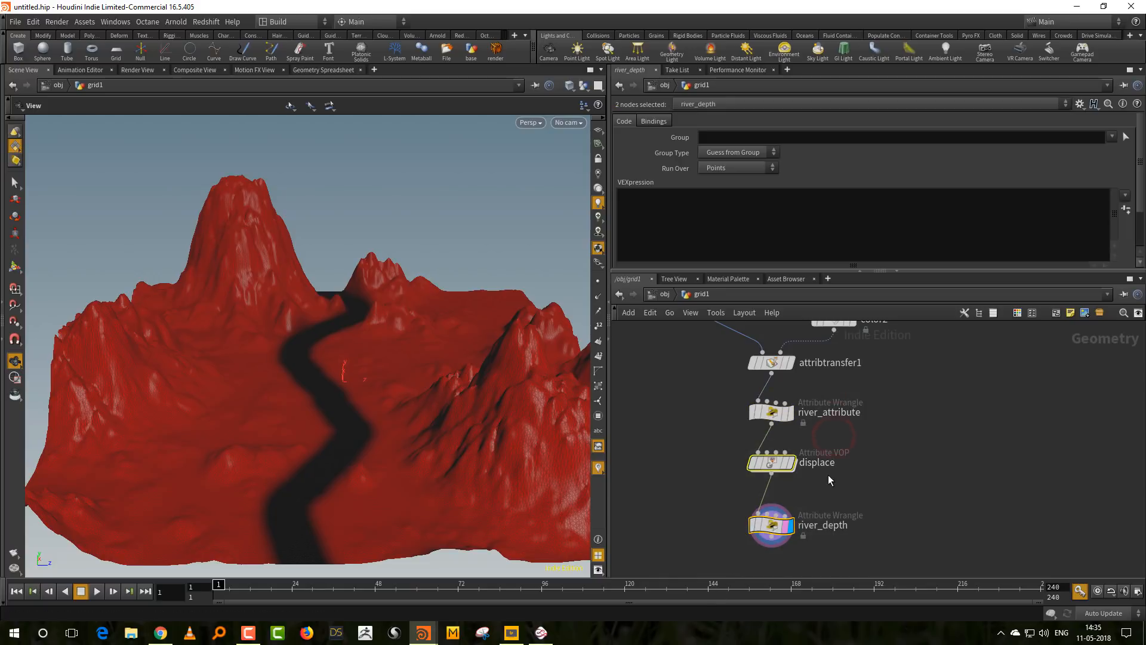
pyautogui.press('c')
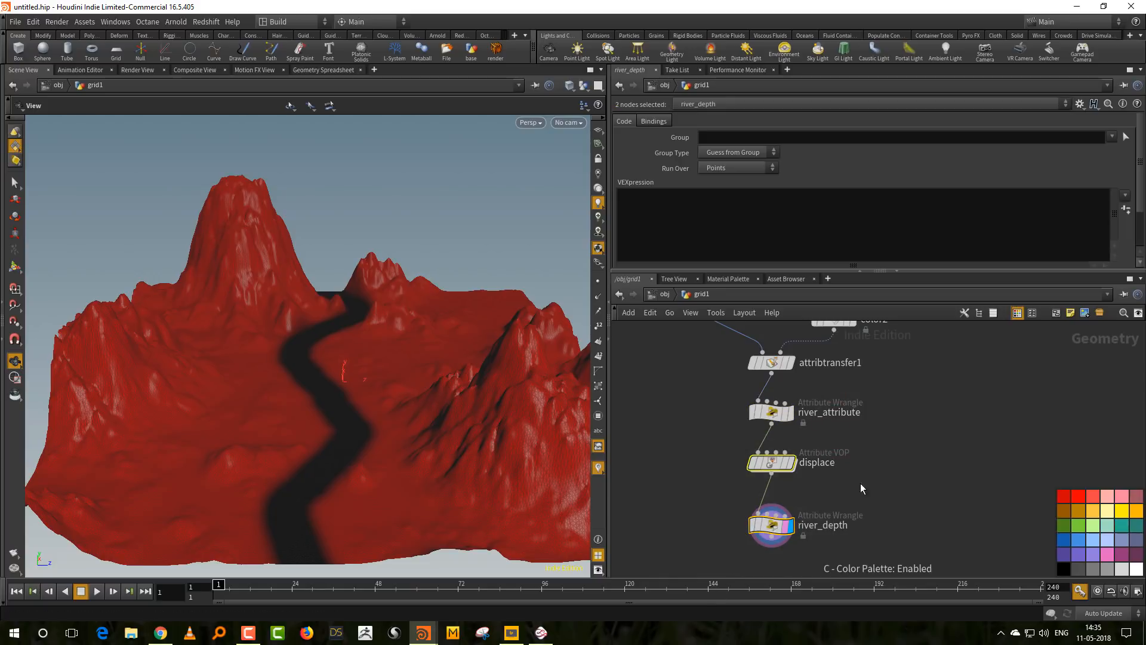
pyautogui.click(1134, 512)
pyautogui.click(1122, 512)
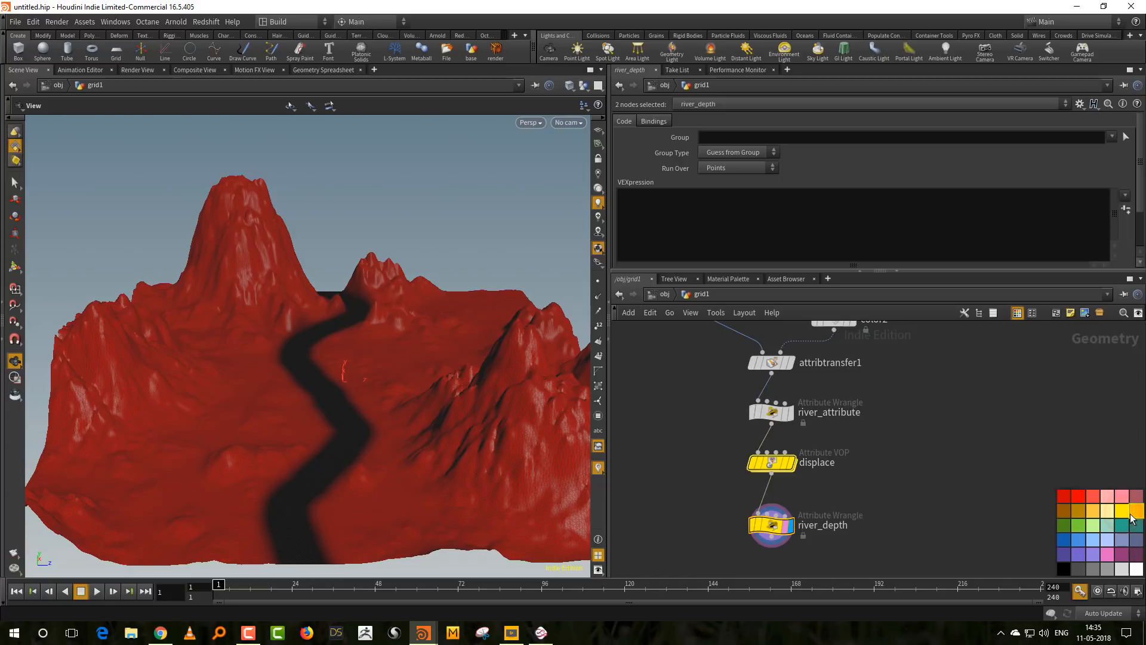
pyautogui.press('c')
pyautogui.scroll(-2, 922, 452)
pyautogui.scroll(-3, 922, 452)
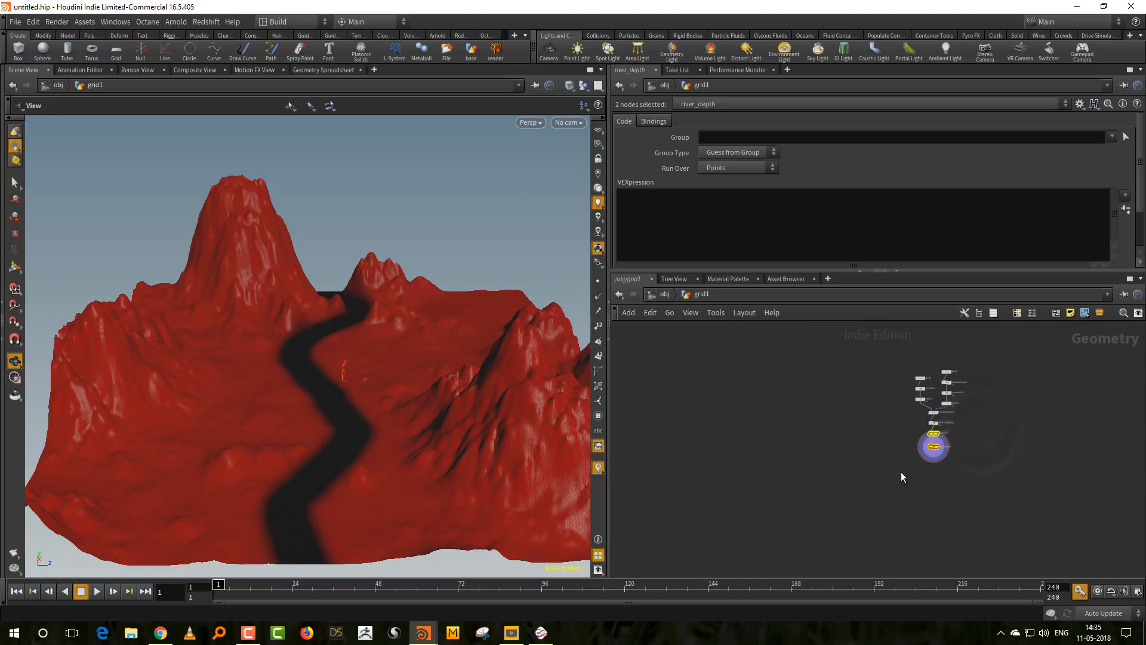
pyautogui.click(896, 488)
pyautogui.scroll(5, 946, 467)
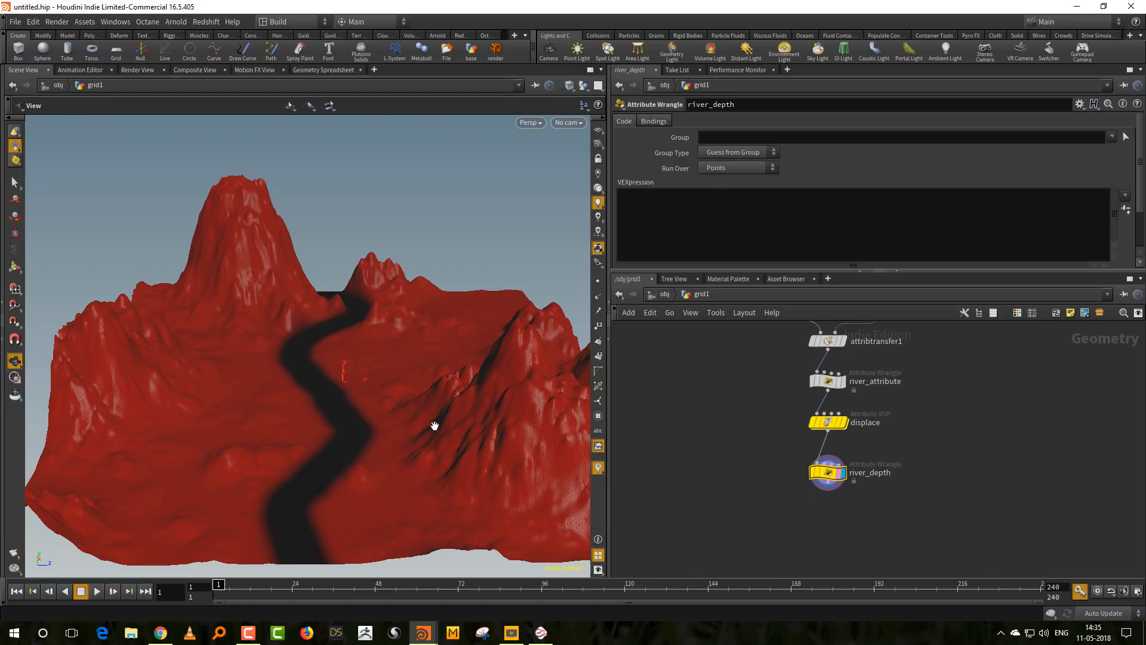
# Enter the VEX expression @P.y += 1-@r; in the river_depth wrangle and apply it.
pyautogui.moveTo(434, 425); pyautogui.dragTo(396, 435)
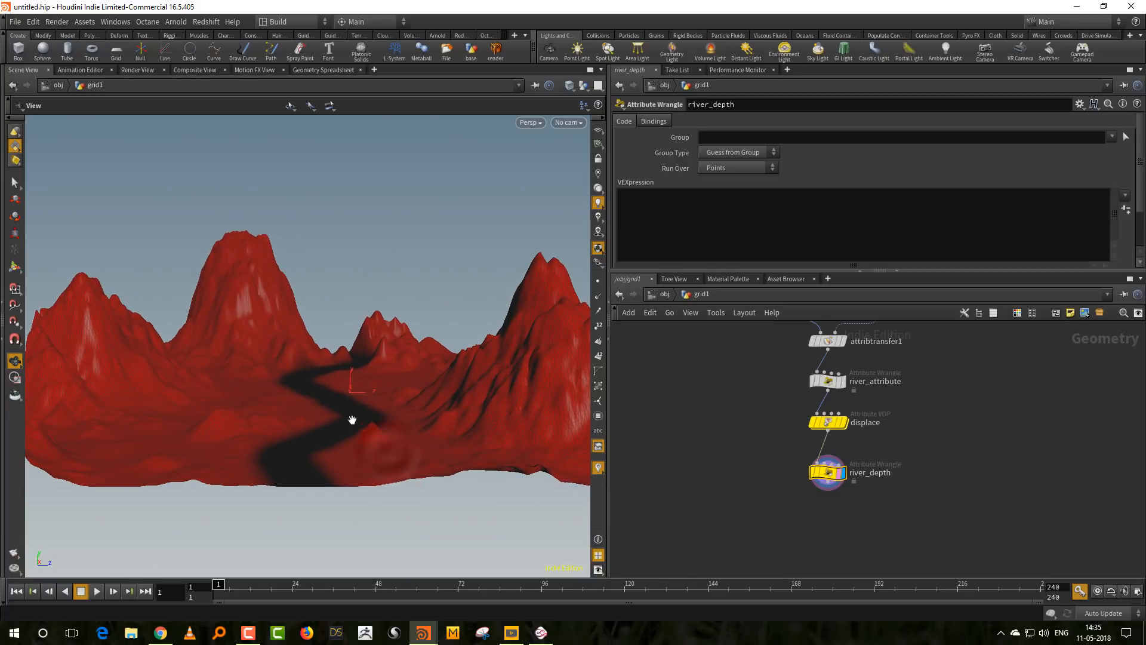
pyautogui.scroll(3, 374, 420)
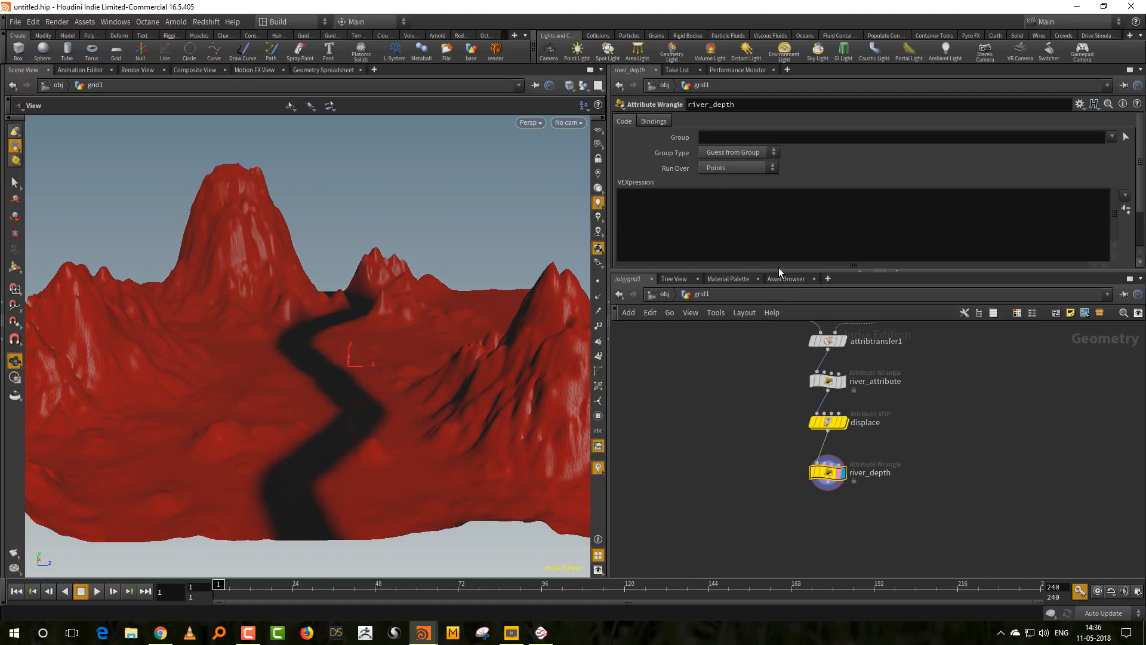
pyautogui.moveTo(779, 268); pyautogui.dragTo(777, 352)
pyautogui.click(645, 201)
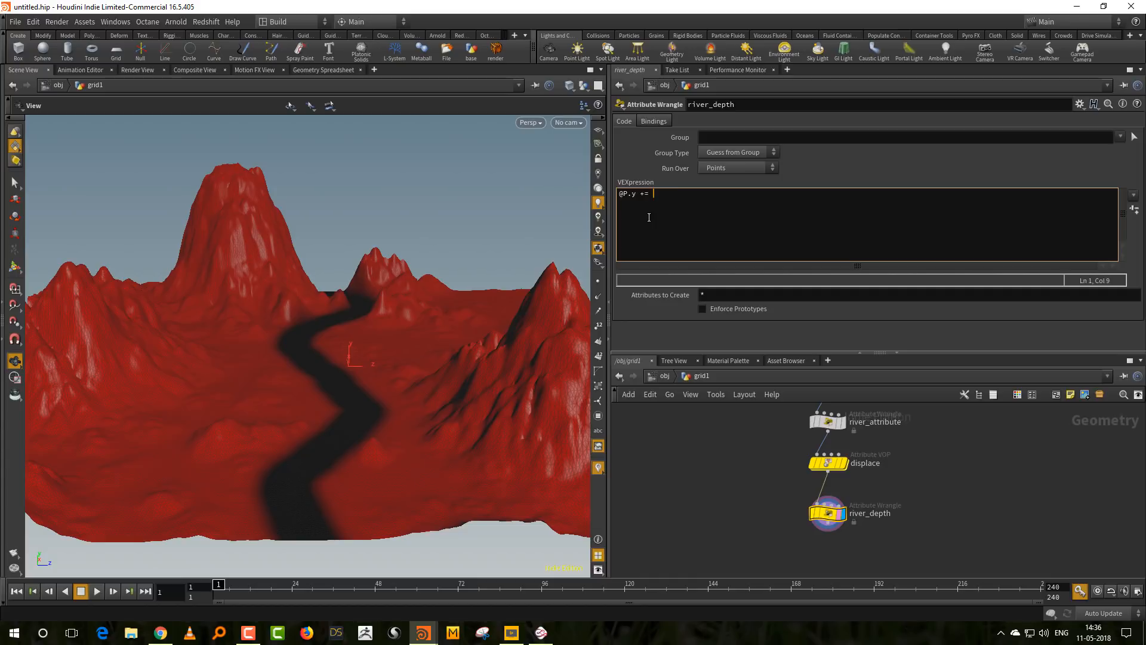
pyautogui.write('1-@r')
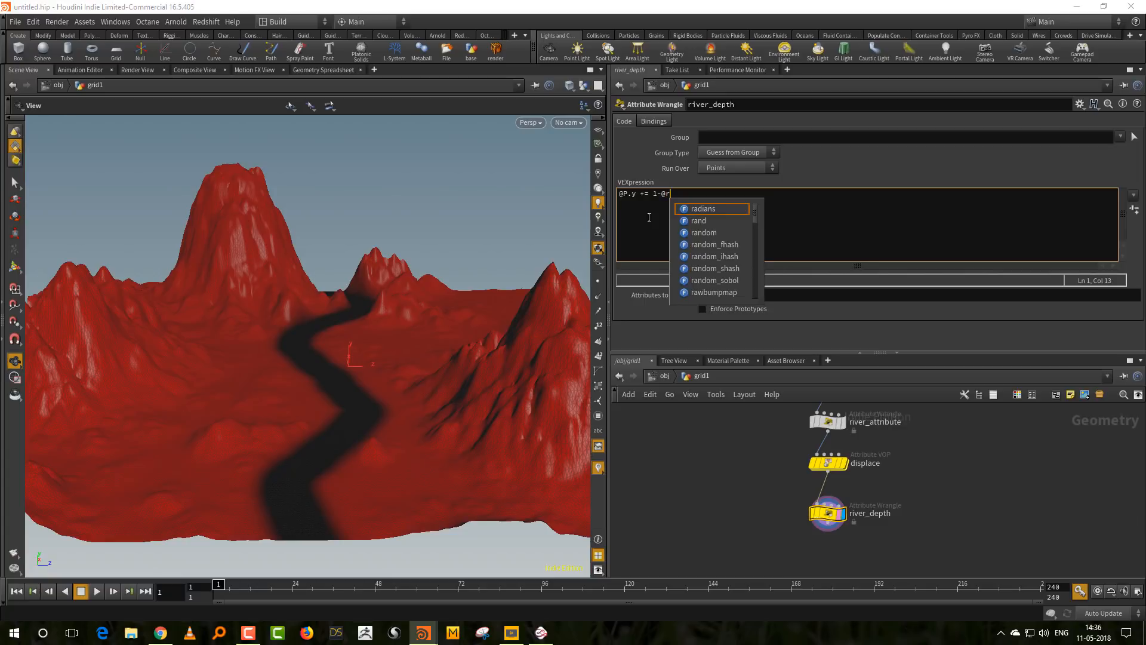
pyautogui.write(';')
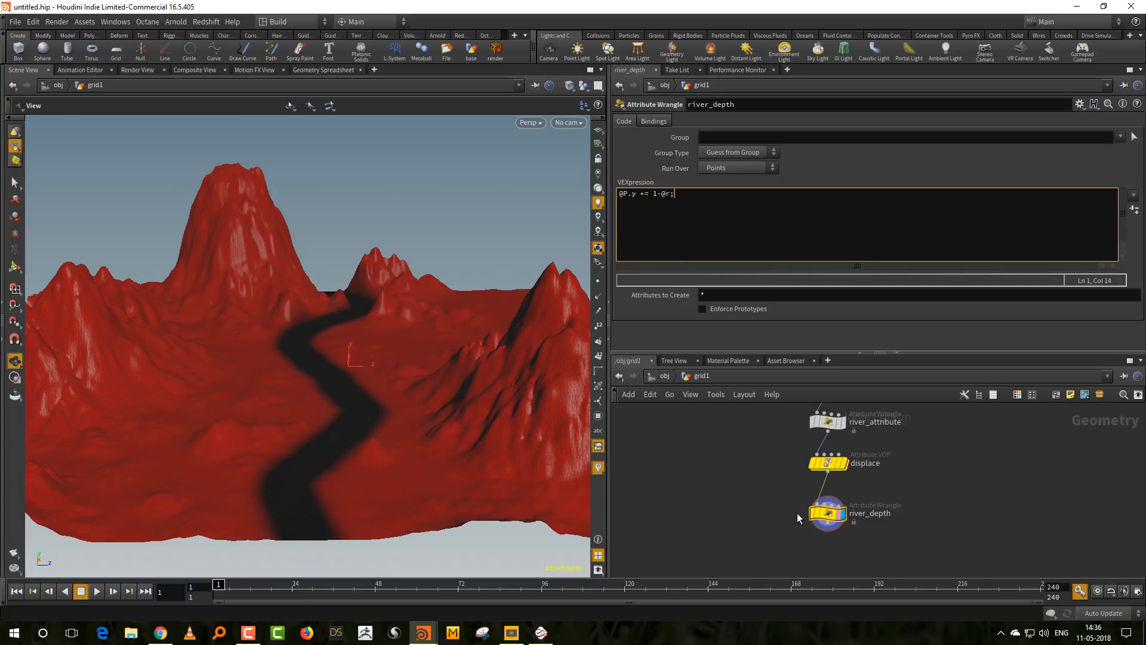
pyautogui.click(766, 511)
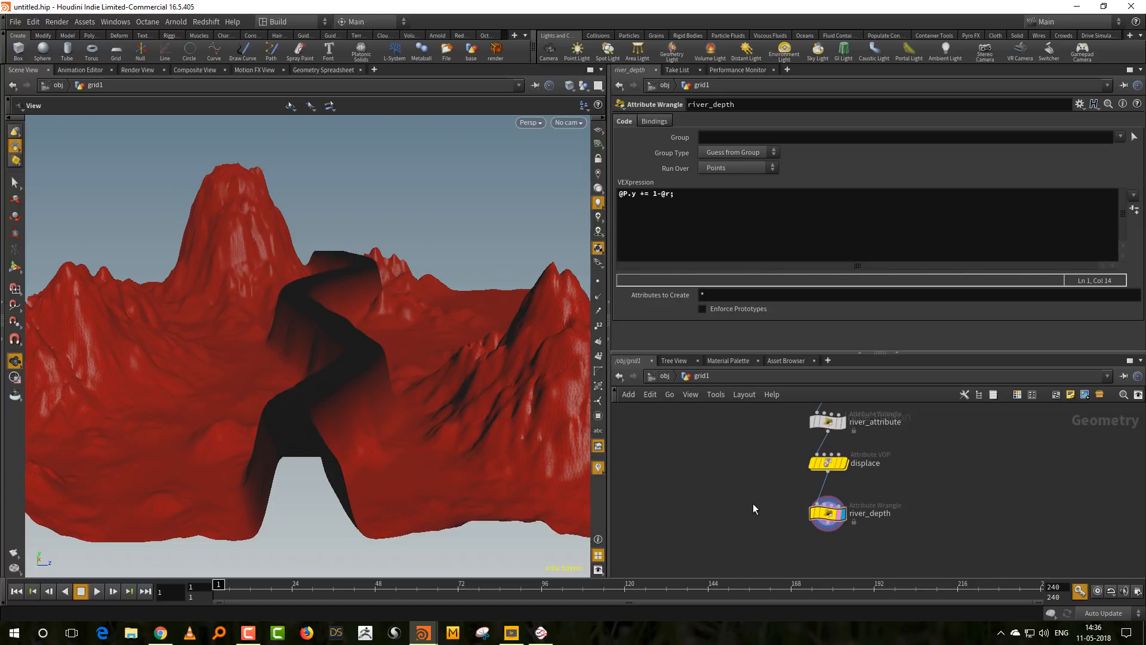
# Change the expression to @P.y += -ch("depth")*(1-@r); and create the Depth parameter from it.
pyautogui.click(654, 194)
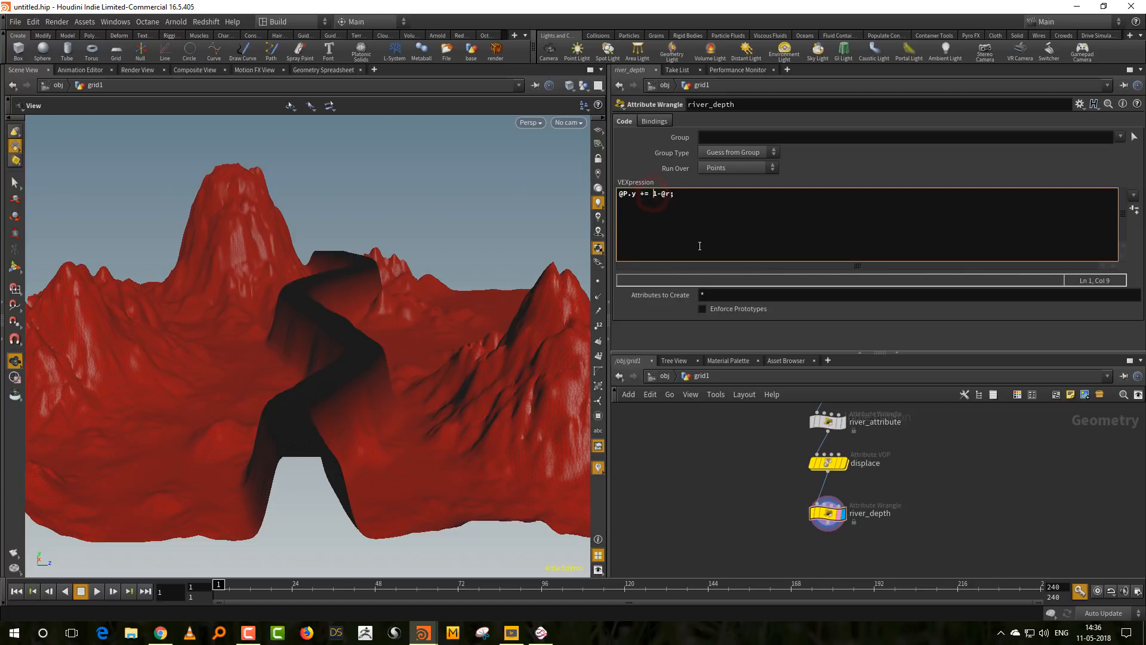
pyautogui.write('(1-@r)')
pyautogui.press('Left')
pyautogui.write('-ch')
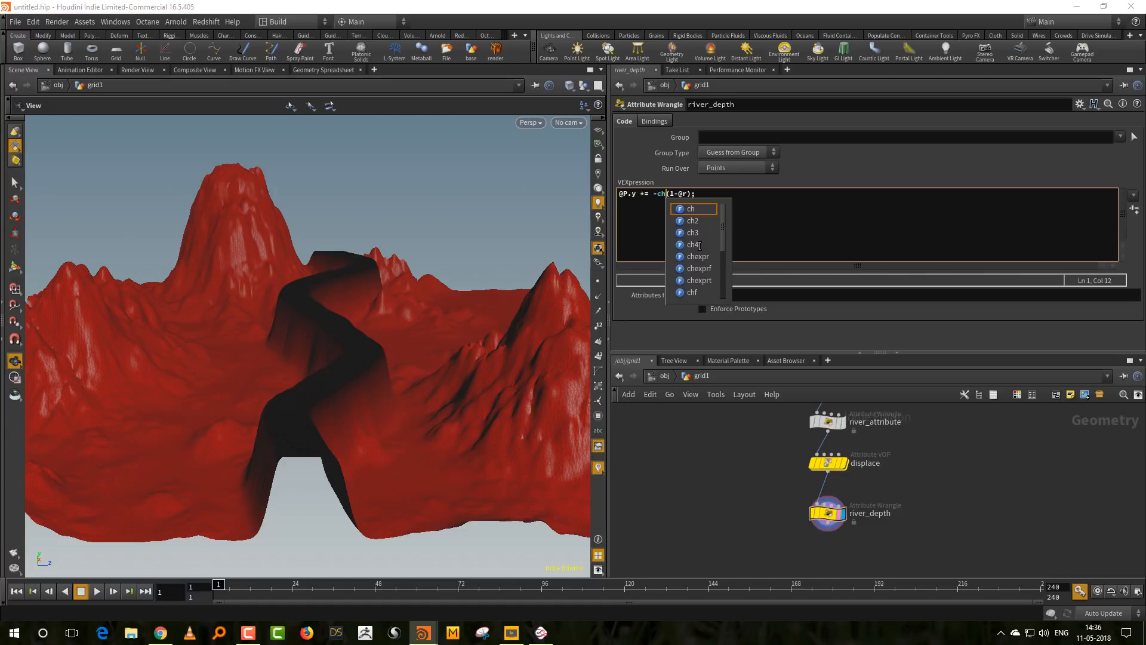
pyautogui.write('(')
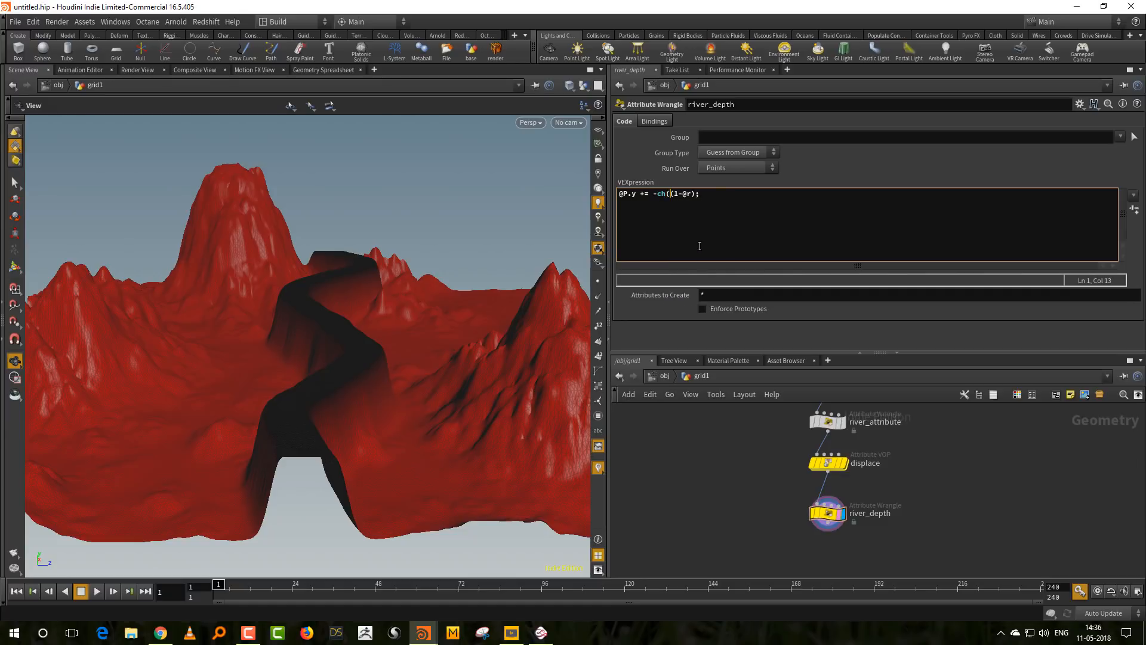
pyautogui.write('"depth')
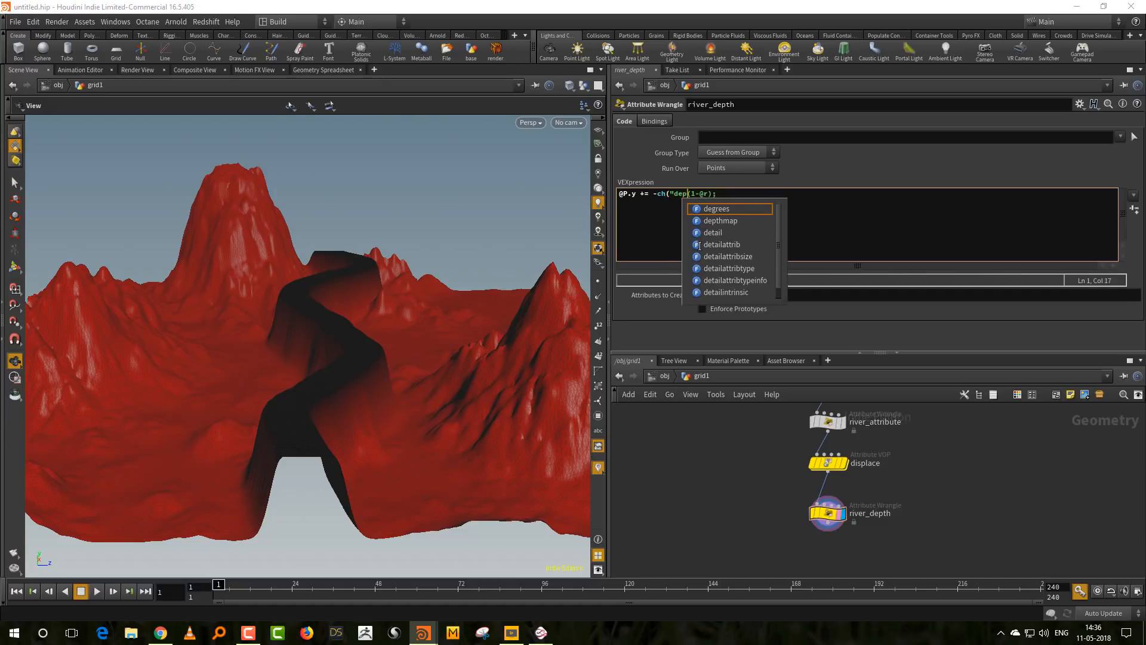
pyautogui.write('"')
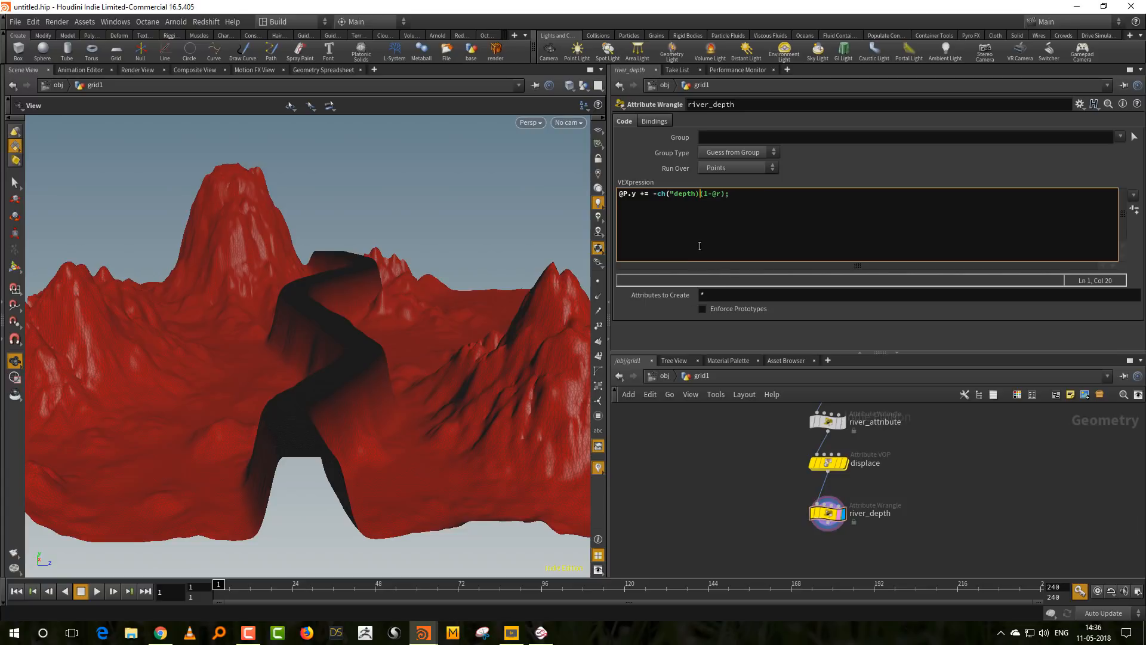
pyautogui.write('")*')
pyautogui.click(1134, 210)
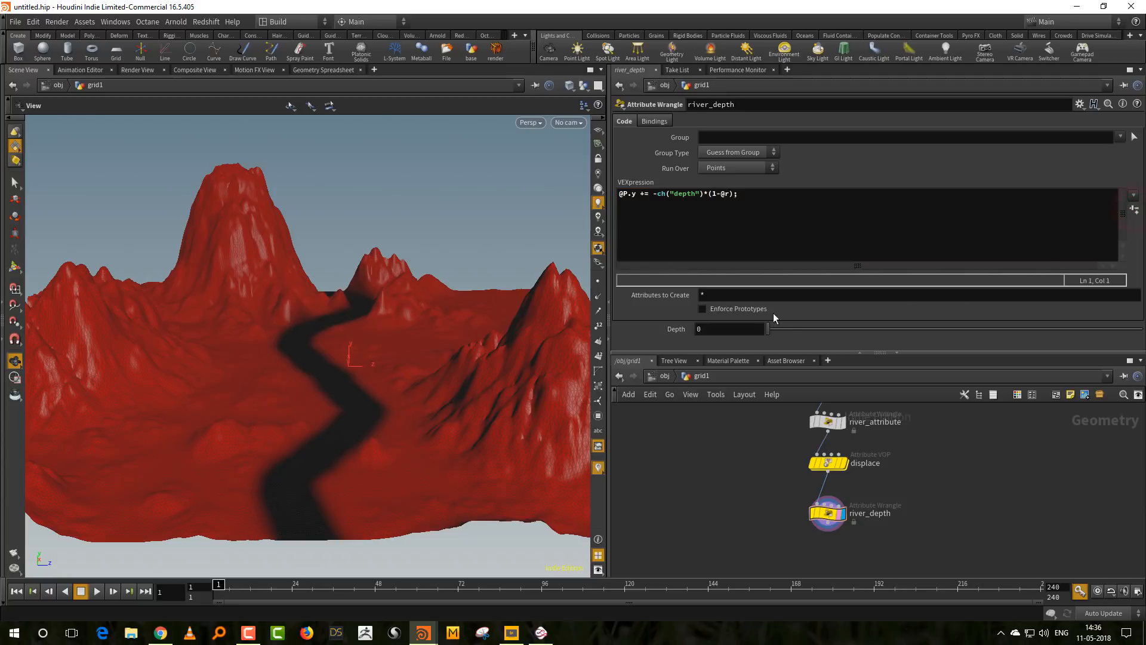
# Set river_depth's Depth to about 0.416 and inspect the carved channel from several angles.
pyautogui.moveTo(773, 328); pyautogui.dragTo(930, 330)
pyautogui.moveTo(431, 330); pyautogui.dragTo(397, 358)
pyautogui.moveTo(398, 358); pyautogui.dragTo(397, 389, button='right')
pyautogui.moveTo(397, 388); pyautogui.dragTo(382, 430)
pyautogui.moveTo(360, 448); pyautogui.dragTo(412, 373, button='middle')
pyautogui.moveTo(412, 373); pyautogui.dragTo(405, 394, button='right')
pyautogui.moveTo(405, 394); pyautogui.dragTo(440, 435)
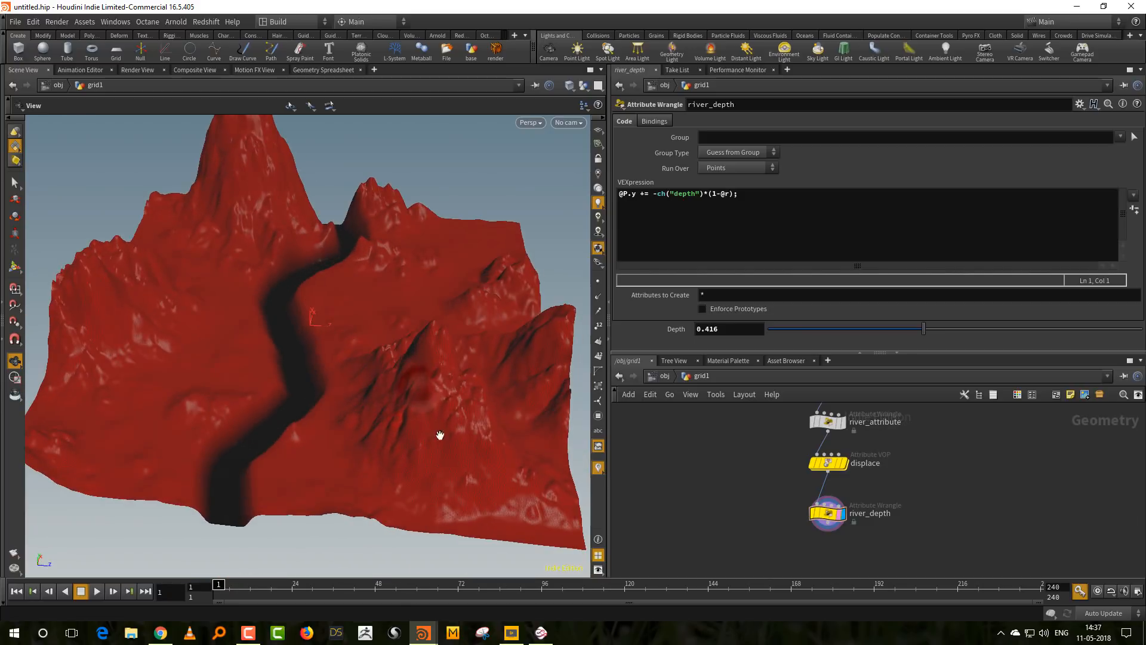
# Review the node chain from line1 and grid1 down to river_depth alongside the carved terrain.
pyautogui.moveTo(970, 351); pyautogui.dragTo(968, 234)
pyautogui.scroll(-2, 923, 470)
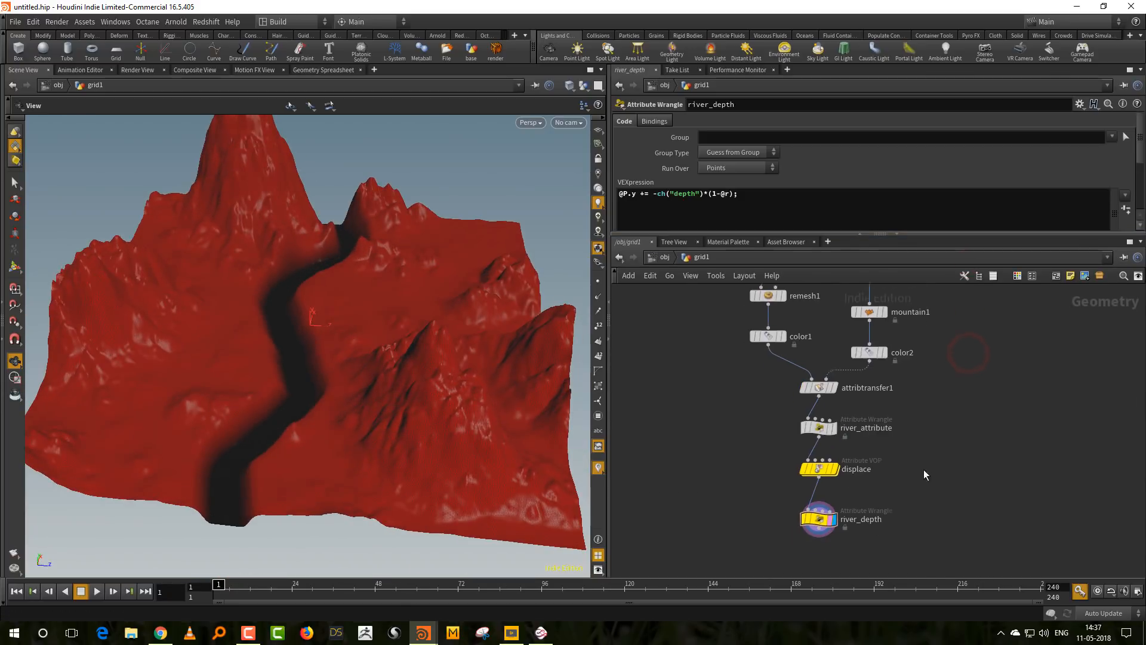
pyautogui.moveTo(921, 395); pyautogui.dragTo(919, 443, button='middle')
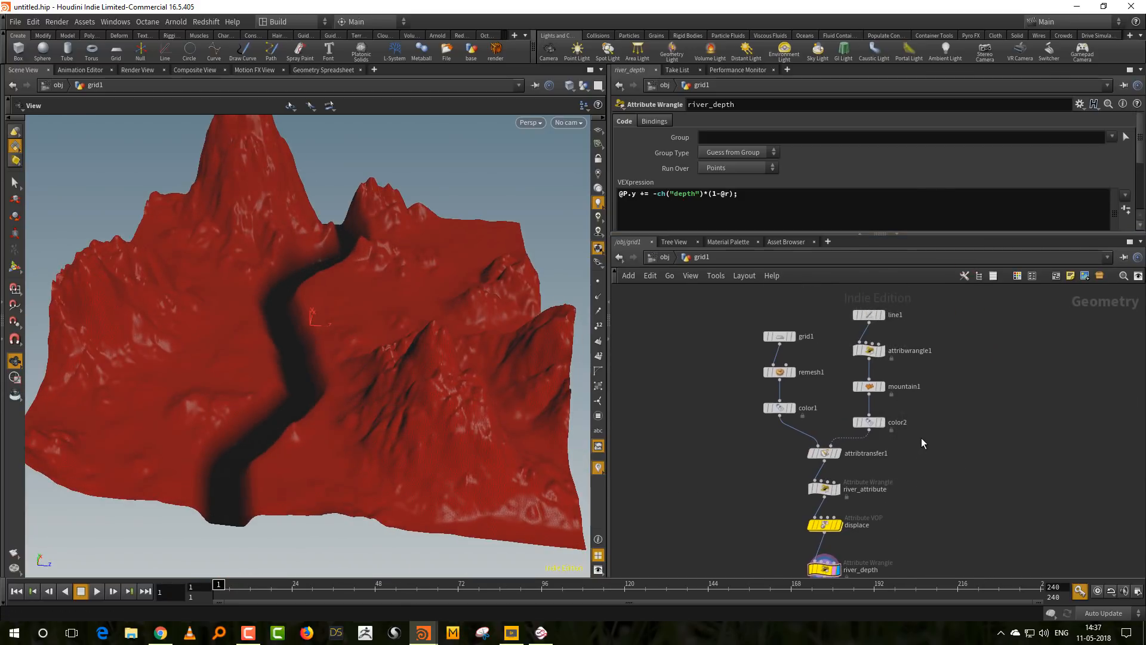
pyautogui.moveTo(898, 370); pyautogui.dragTo(894, 390, button='middle')
pyautogui.moveTo(781, 233); pyautogui.dragTo(780, 315)
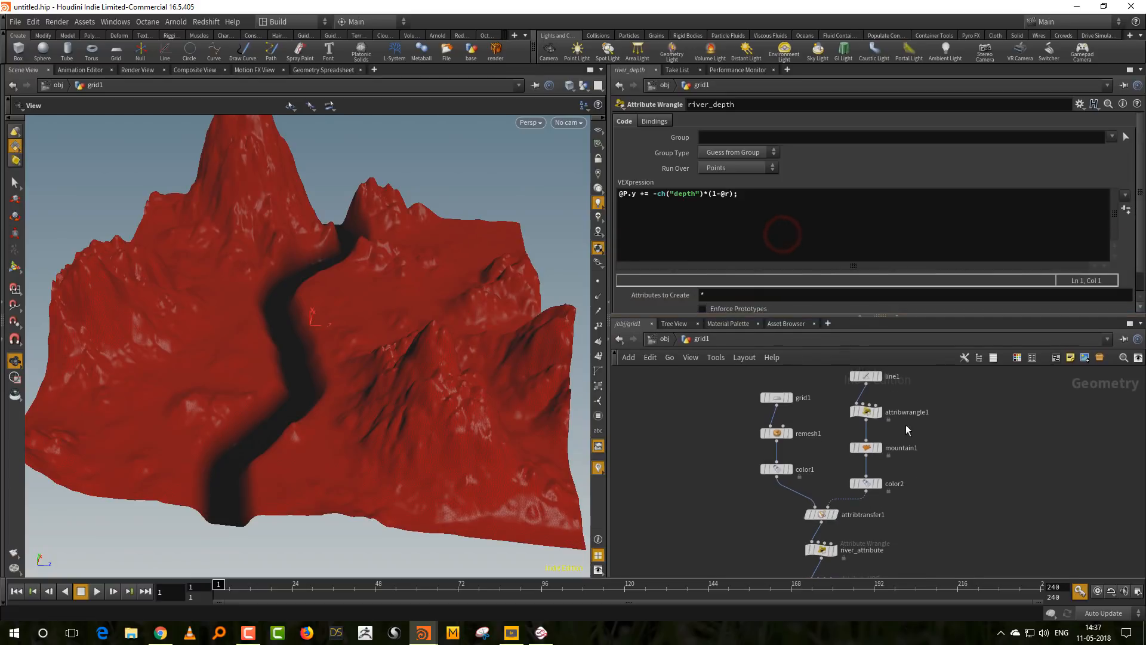
pyautogui.moveTo(472, 383); pyautogui.dragTo(474, 407, button='middle')
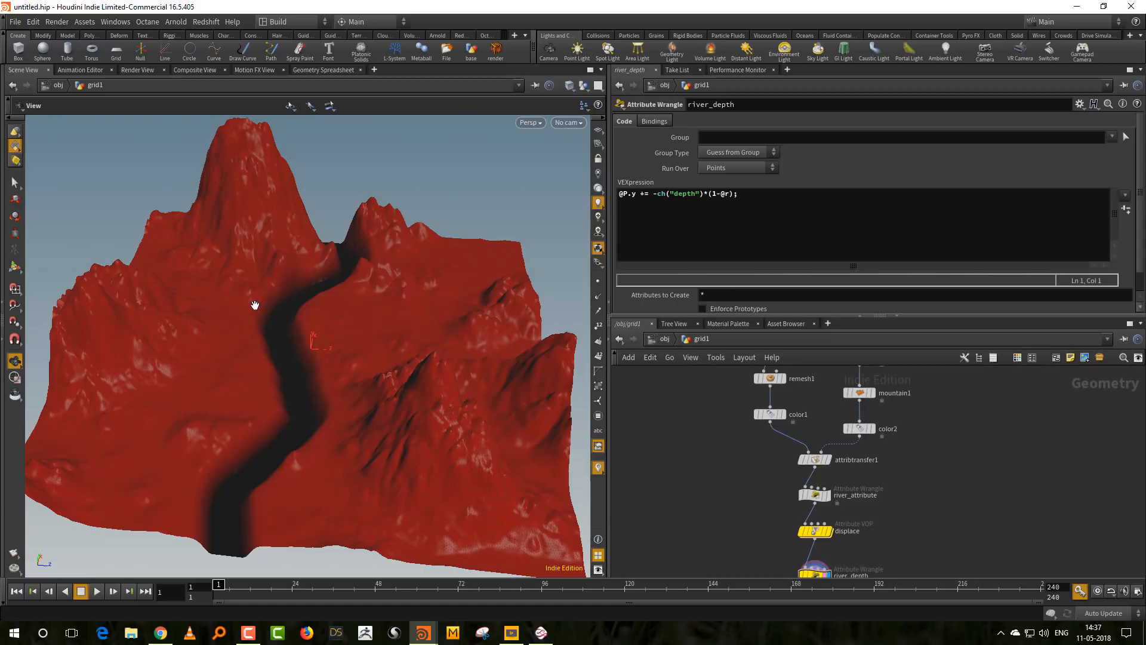
pyautogui.moveTo(926, 476); pyautogui.dragTo(900, 488, button='middle')
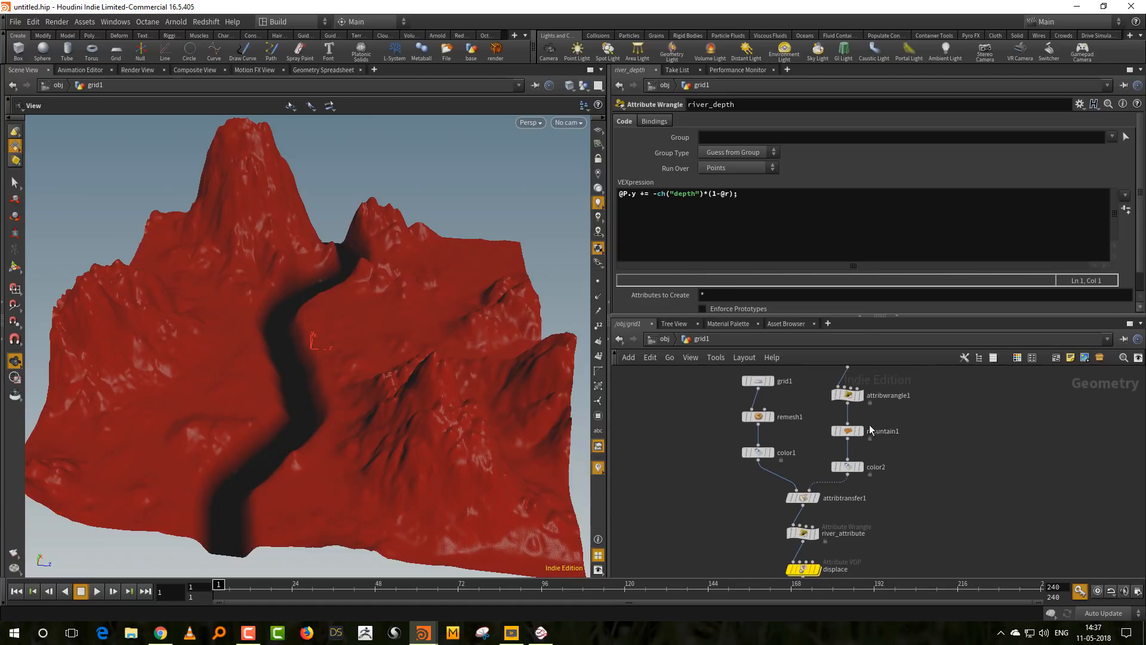
pyautogui.moveTo(905, 489); pyautogui.dragTo(914, 448, button='middle')
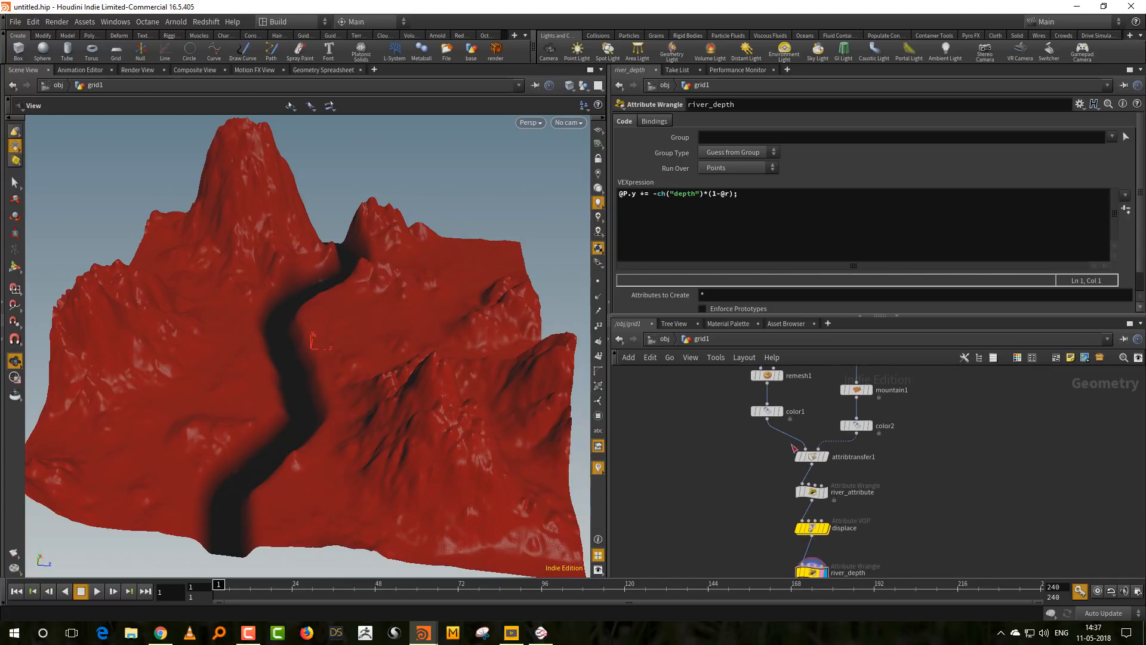
pyautogui.moveTo(358, 359); pyautogui.dragTo(355, 342)
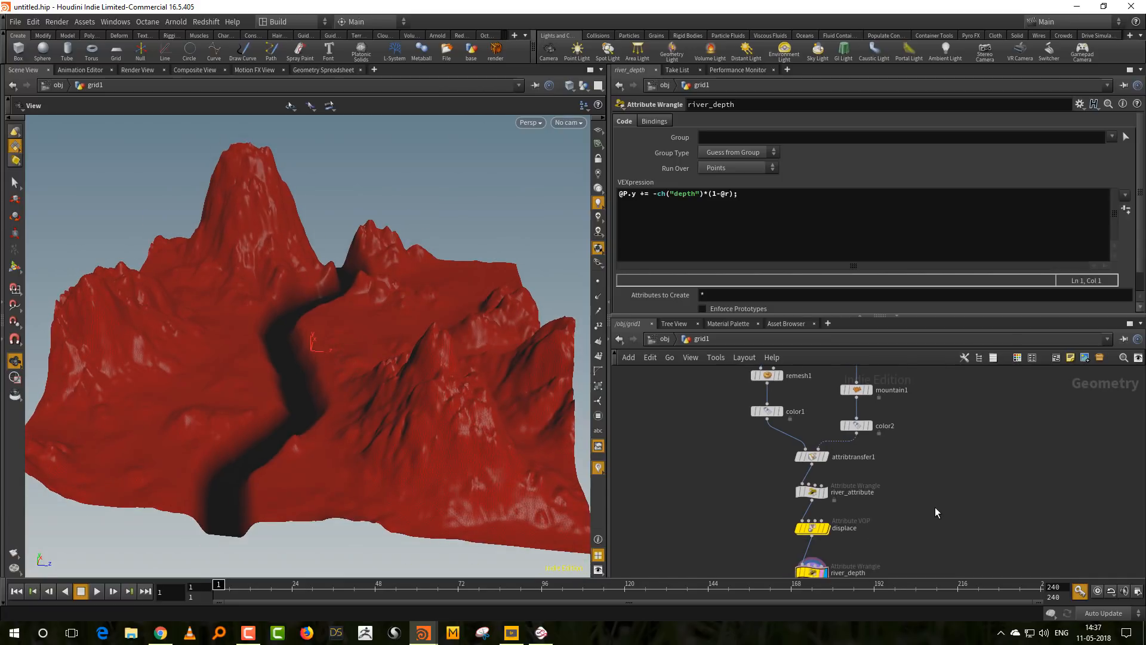
# Copy the Offset parameter of the displace node.
pyautogui.moveTo(904, 556)
pyautogui.mouseDown(button='middle')
pyautogui.moveTo(893, 509)
pyautogui.moveTo(897, 537)
pyautogui.mouseUp(button='middle')
pyautogui.click(860, 496)
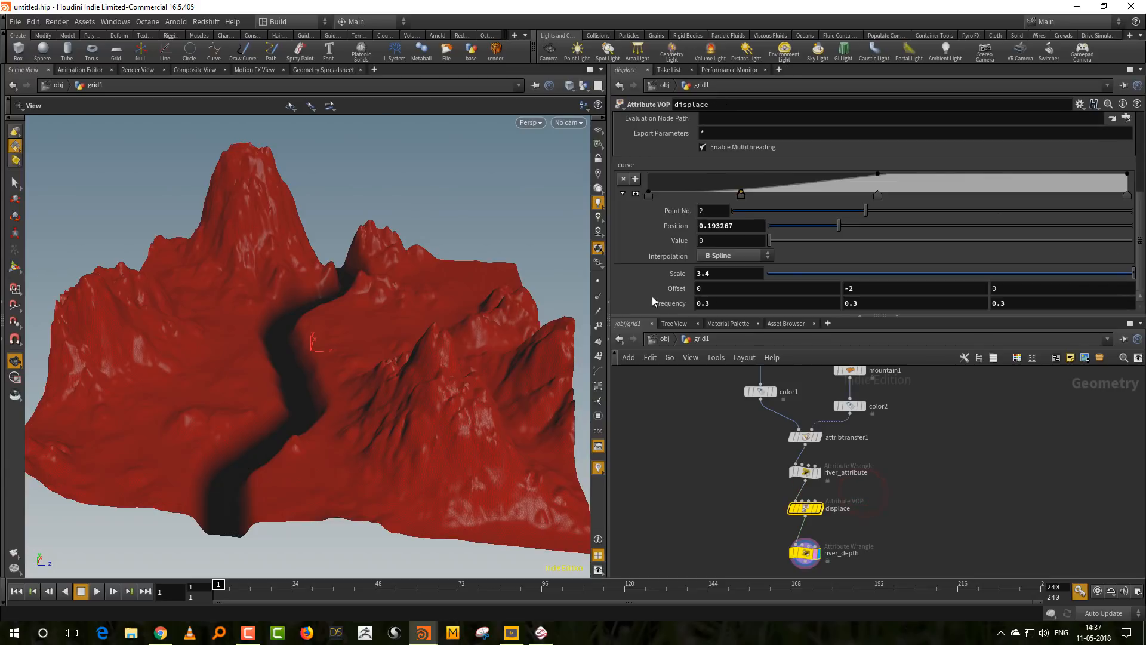
pyautogui.rightClick(673, 288)
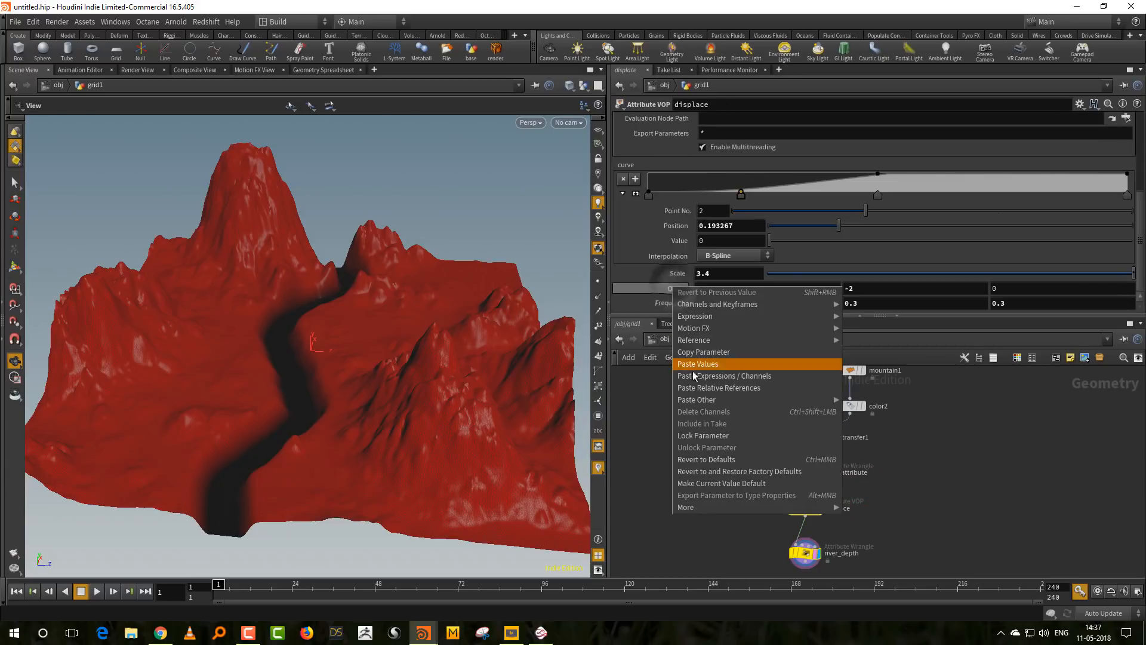
pyautogui.click(697, 353)
pyautogui.moveTo(946, 507); pyautogui.dragTo(921, 599, button='middle')
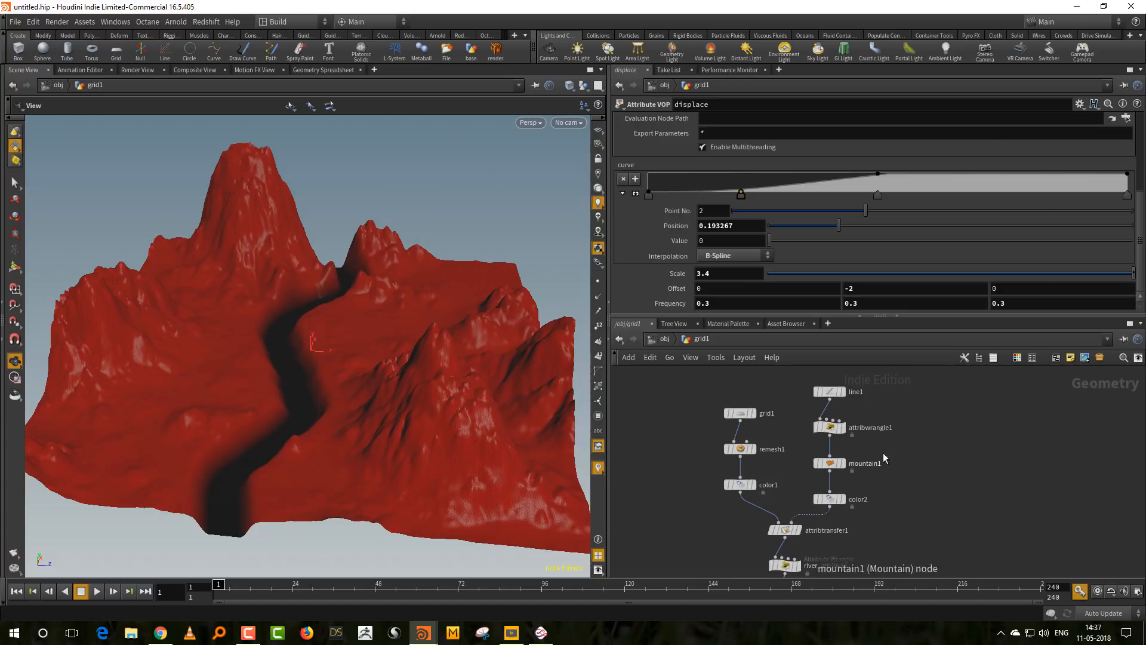
# Paste the copied displace Offset into mountain1's Offset as relative references for all three components.
pyautogui.click(883, 452)
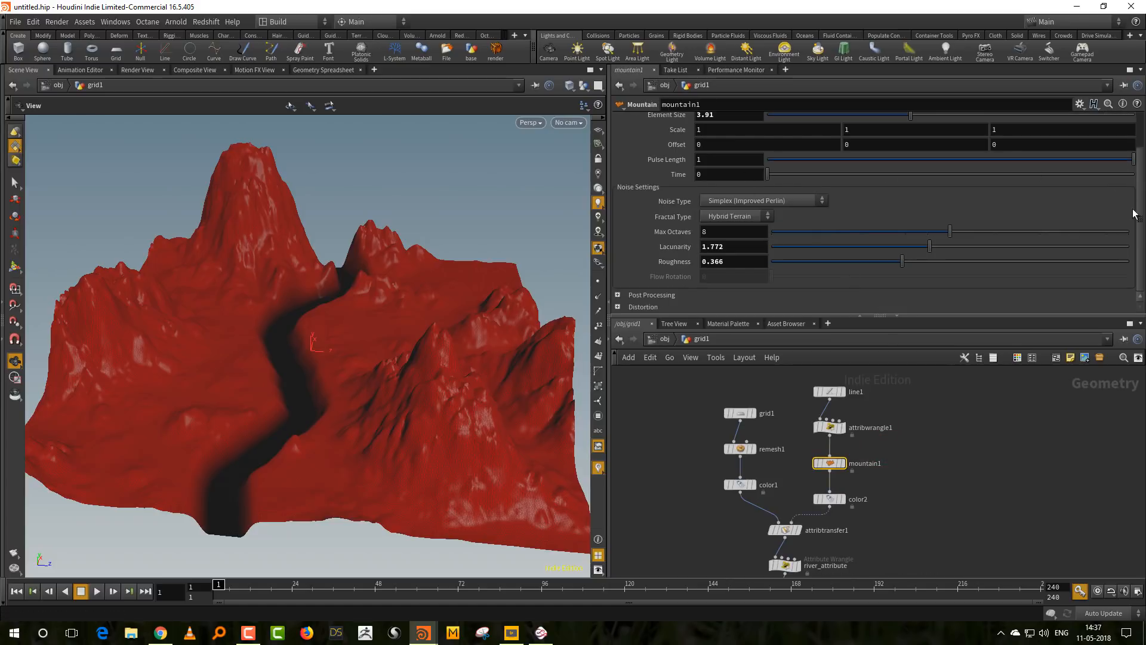
pyautogui.scroll(2, 957, 167)
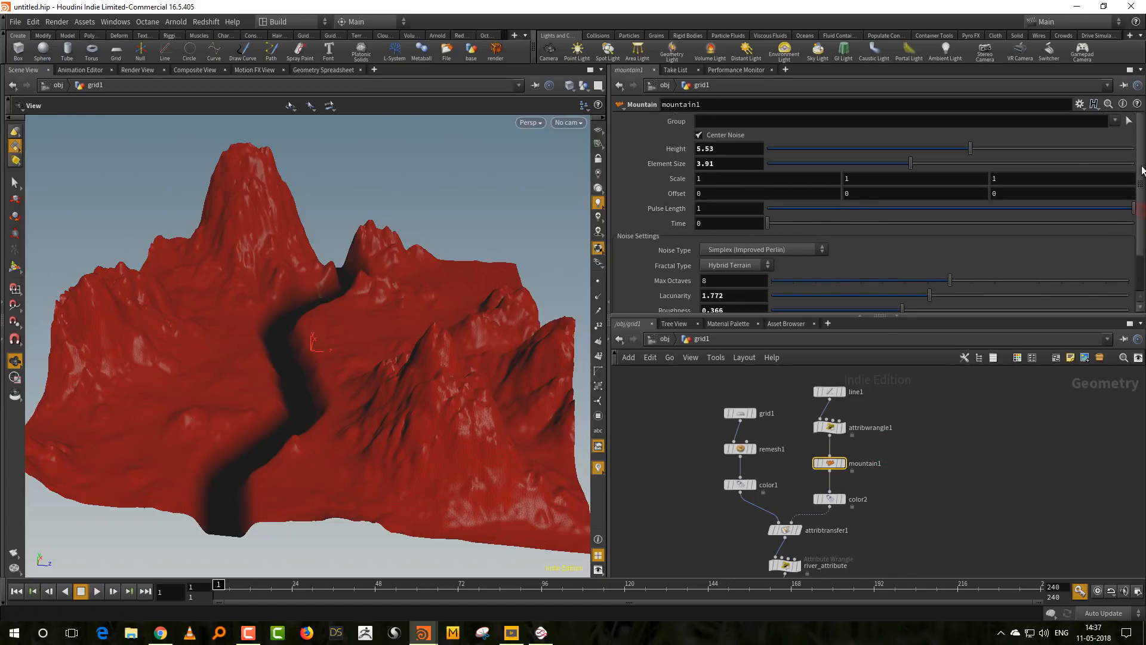
pyautogui.rightClick(679, 194)
pyautogui.click(715, 293)
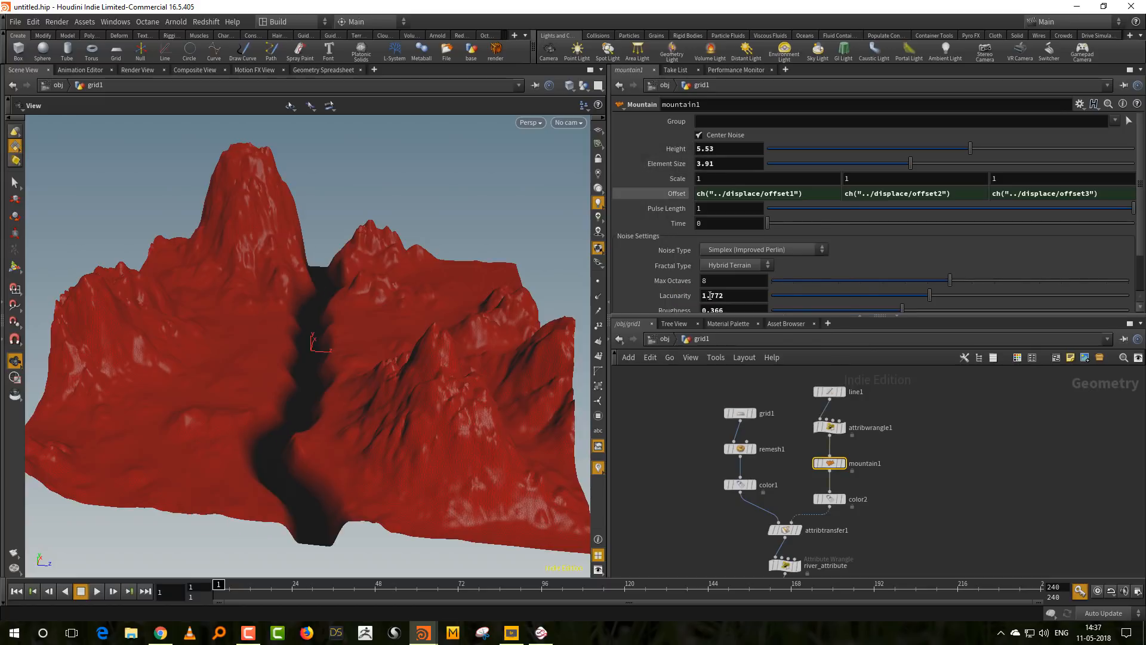
# Try shifting the displace node's X and Y Offset to test the linked river and terrain noise, and undo the shift.
pyautogui.click(982, 473)
pyautogui.moveTo(971, 524); pyautogui.dragTo(976, 445, button='middle')
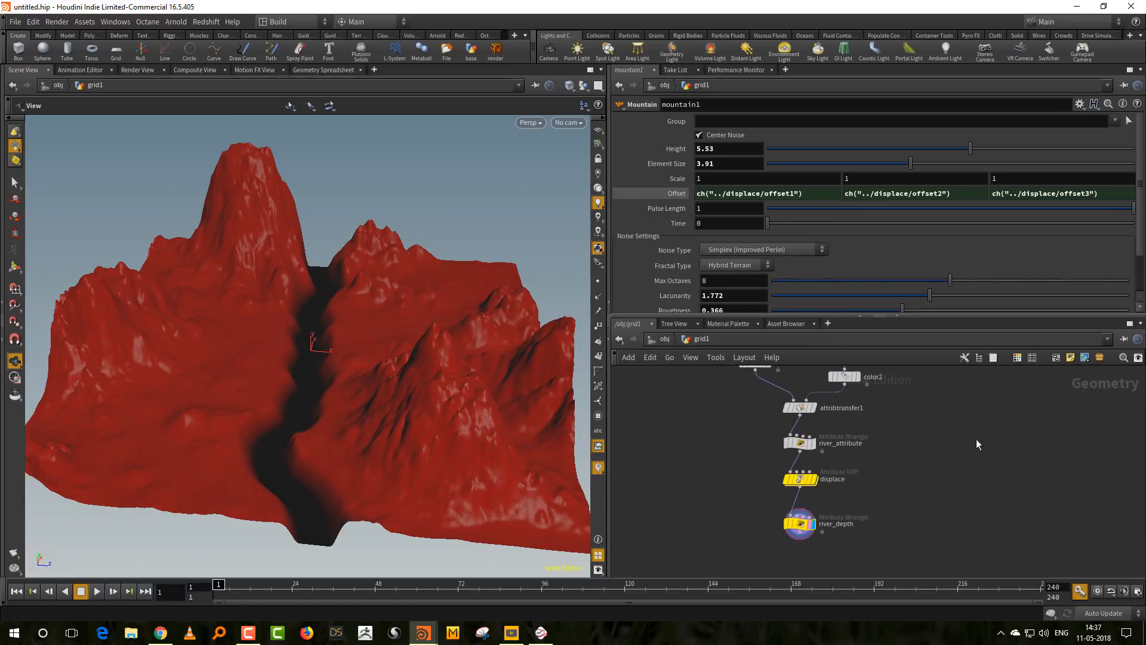
pyautogui.click(856, 469)
pyautogui.moveTo(718, 285); pyautogui.dragTo(789, 284, button='middle')
pyautogui.moveTo(872, 288); pyautogui.dragTo(955, 274, button='middle')
pyautogui.hotkey('ctrl', 'z')
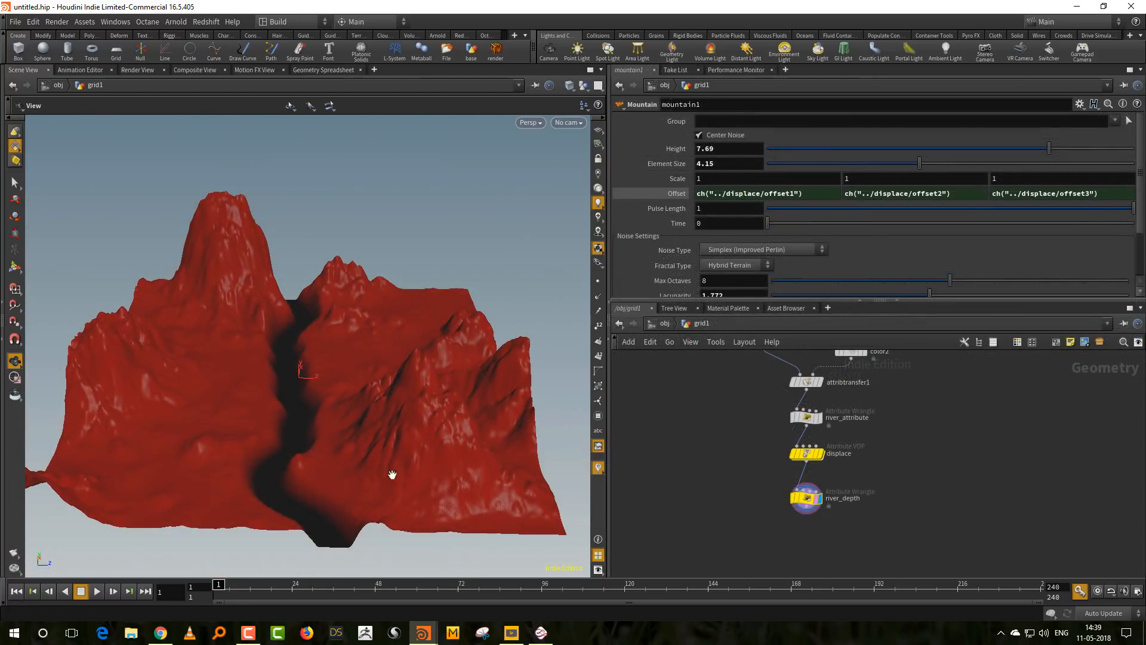
pyautogui.scroll(-2, 930, 494)
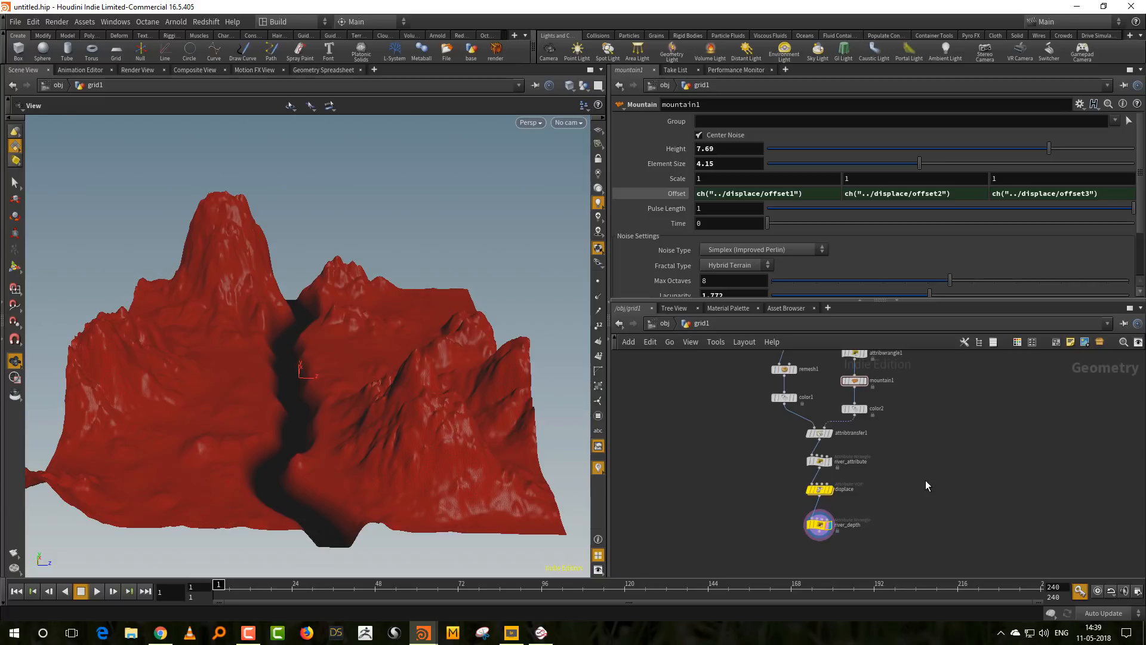
pyautogui.moveTo(439, 335)
pyautogui.mouseDown()
pyautogui.moveTo(382, 376)
pyautogui.moveTo(435, 381)
pyautogui.moveTo(376, 396)
pyautogui.moveTo(335, 436)
pyautogui.moveTo(468, 366)
pyautogui.moveTo(446, 340)
pyautogui.mouseUp()
pyautogui.moveTo(531, 429); pyautogui.dragTo(496, 444)
pyautogui.moveTo(931, 475); pyautogui.dragTo(914, 531, button='middle')
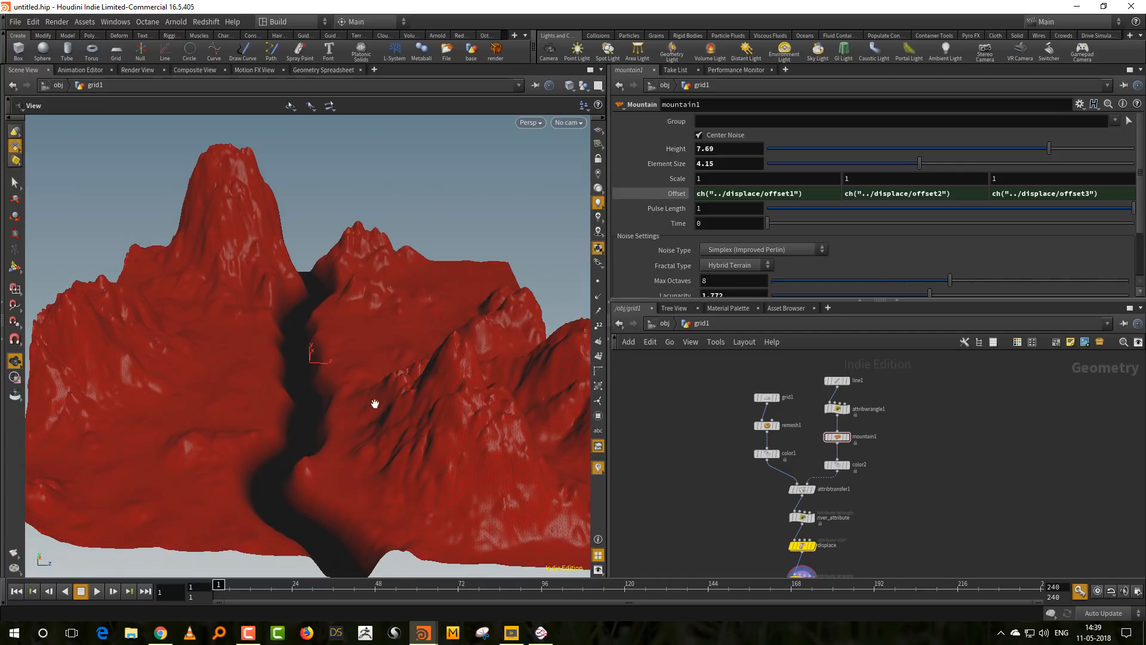
pyautogui.moveTo(376, 402); pyautogui.dragTo(384, 427)
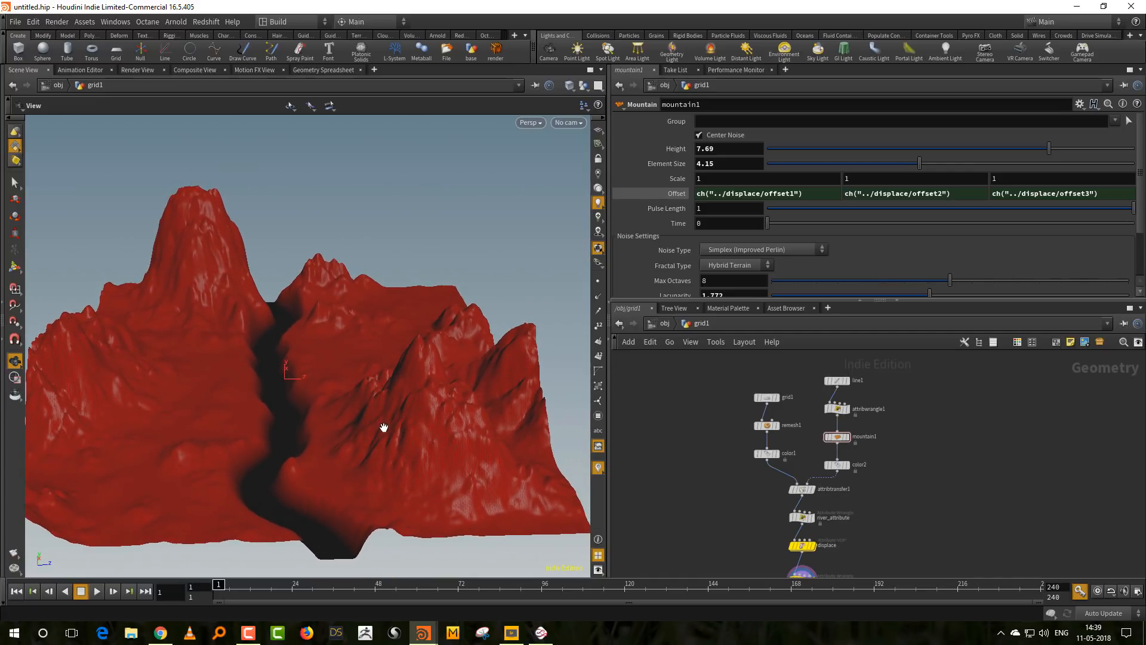